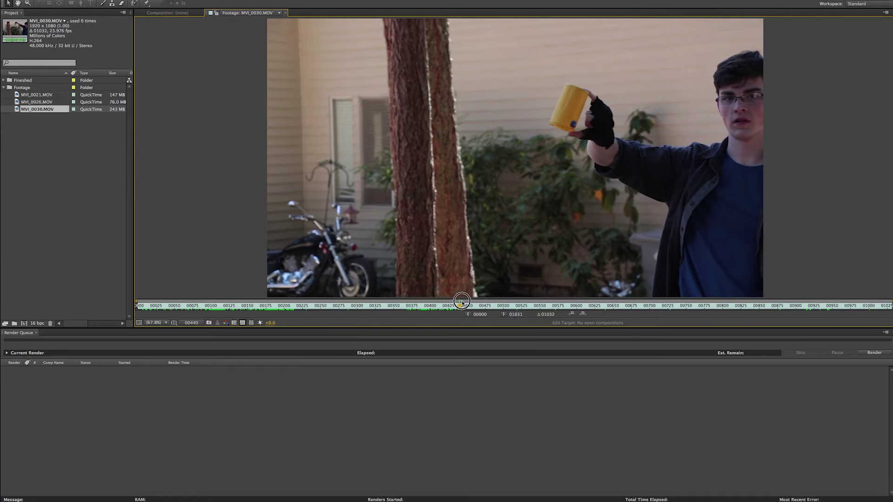
# Step: Review MVI_0030.MOV, create a composition from it, and move that composition out of the Footage folder
pyautogui.moveTo(470, 301); pyautogui.dragTo(800, 309)
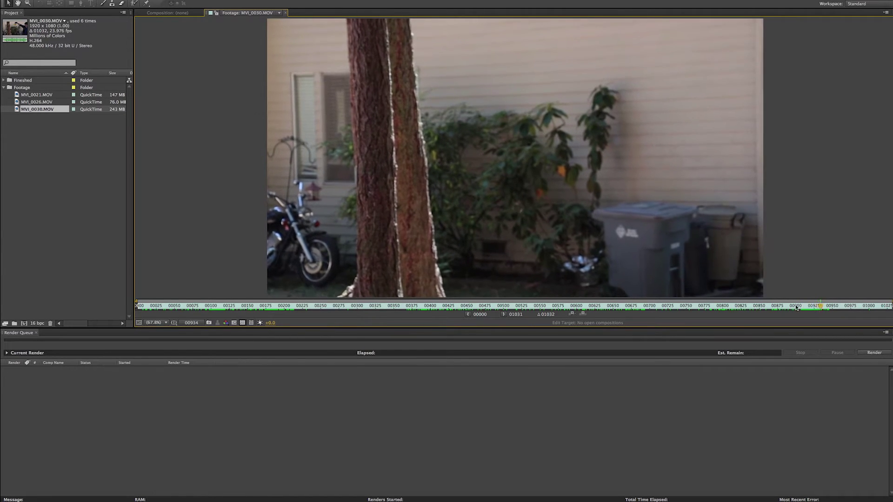
pyautogui.moveTo(821, 305); pyautogui.dragTo(142, 286)
pyautogui.moveTo(17, 111); pyautogui.dragTo(25, 324)
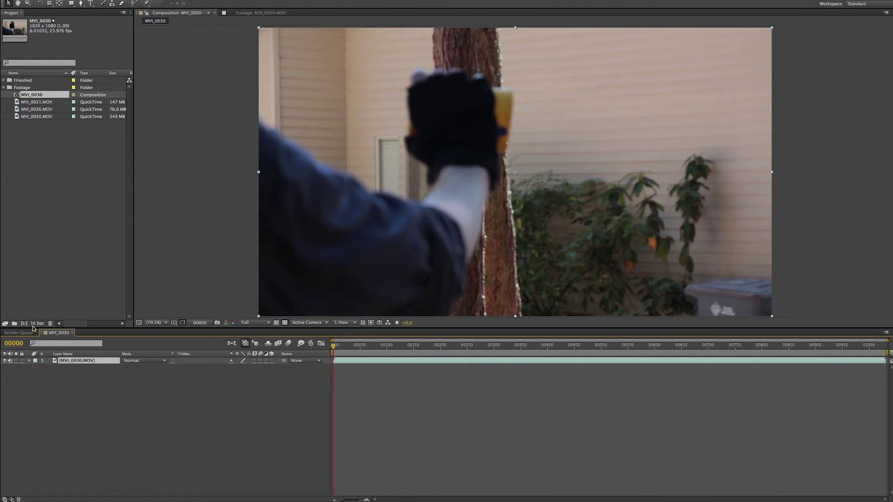
pyautogui.moveTo(16, 96); pyautogui.dragTo(16, 146)
pyautogui.click(4, 88)
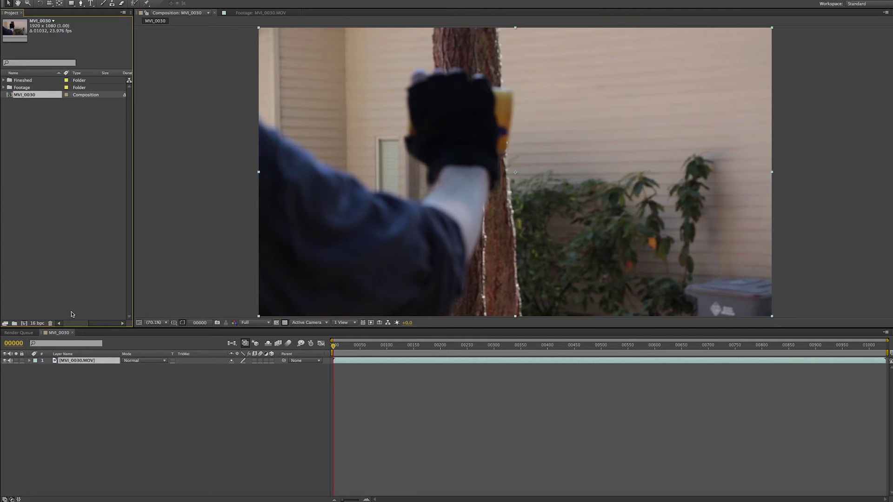
# Step: Cycle the project colour depth through its options back to 16 bpc
pyautogui.keyDown('alt'); pyautogui.click(37, 324); pyautogui.keyUp('alt')
pyautogui.keyDown('alt'); pyautogui.click(37, 324); pyautogui.keyUp('alt')
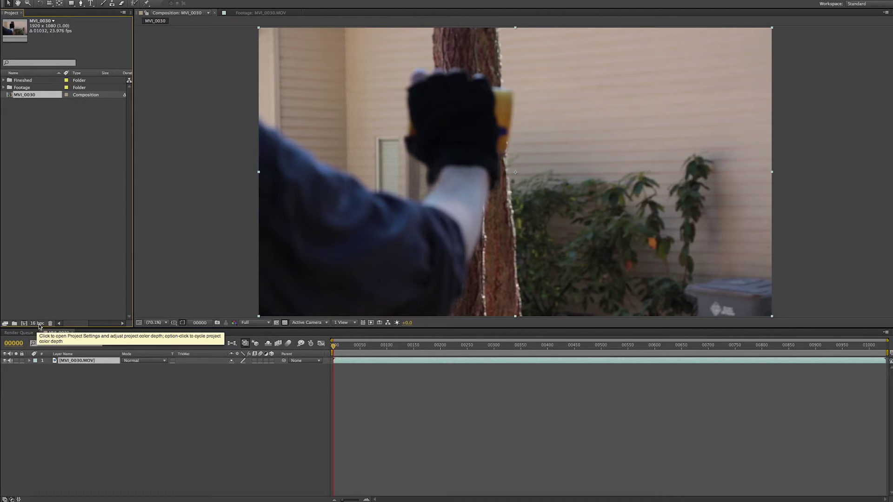
pyautogui.keyDown('alt'); pyautogui.click(37, 323); pyautogui.keyUp('alt')
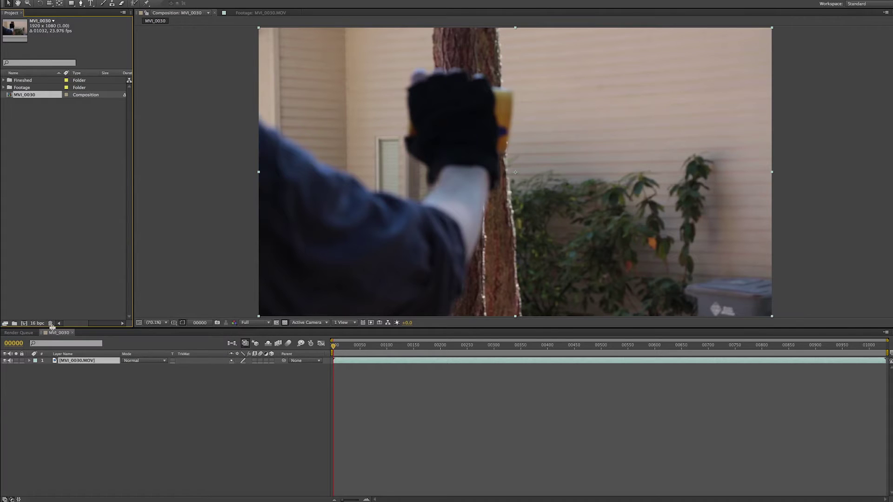
# Step: Rename the MVI_0030 composition as Shot_2
pyautogui.click(60, 160)
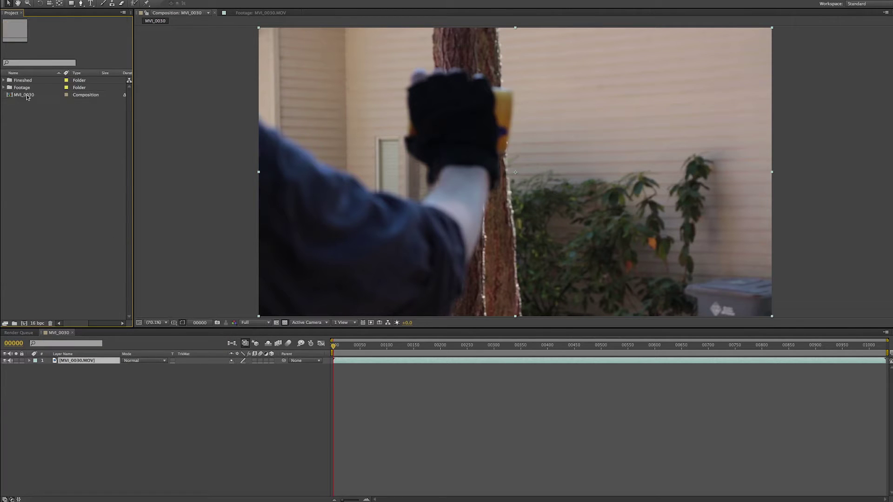
pyautogui.click(29, 95)
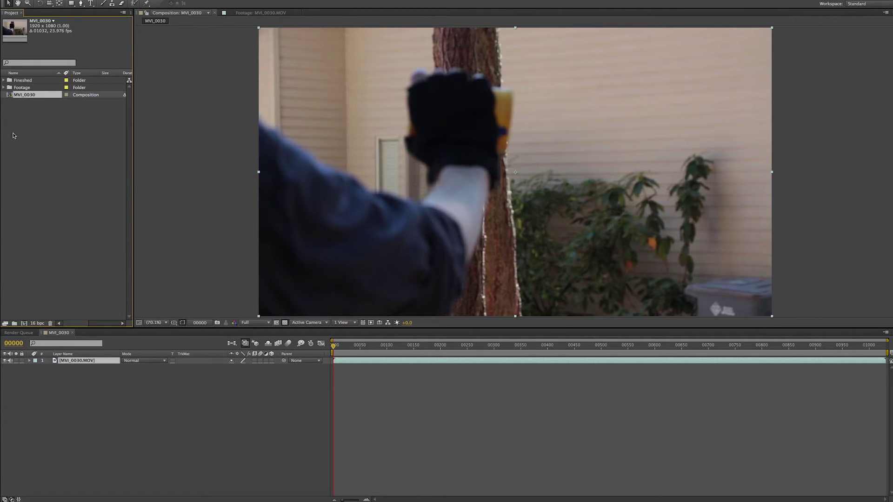
pyautogui.press('Return')
pyautogui.press('Return')
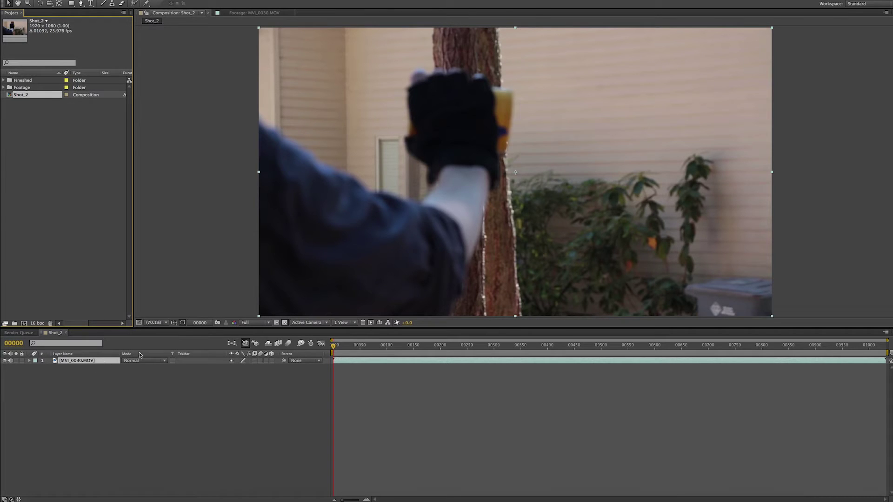
# Step: Rename the MVI_0030.MOV layer in the Shot_2 timeline as BaseFootage and leave it deselected
pyautogui.click(73, 360)
pyautogui.press('Return')
pyautogui.write('BaseFootage')
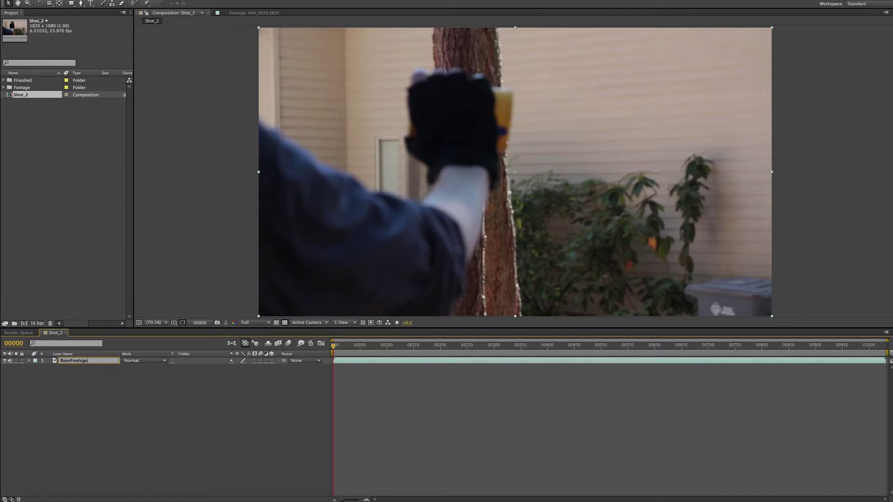
pyautogui.press('Return')
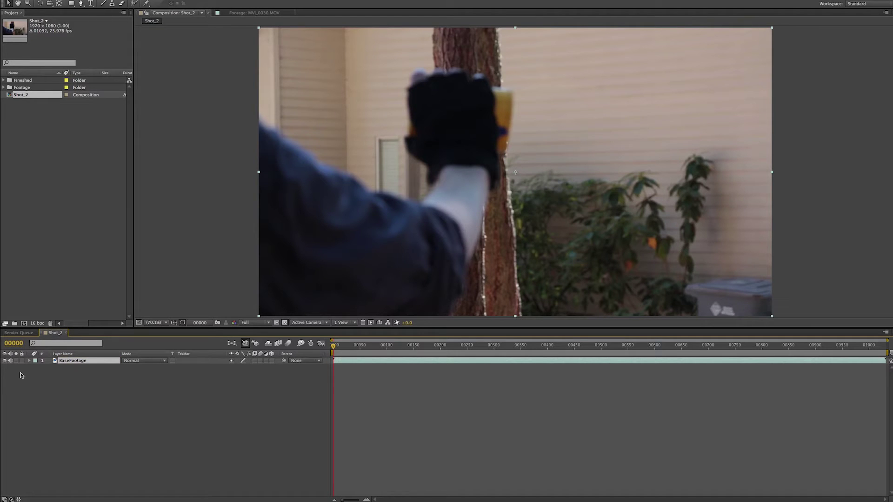
pyautogui.click(30, 361)
pyautogui.click(28, 361)
pyautogui.click(87, 381)
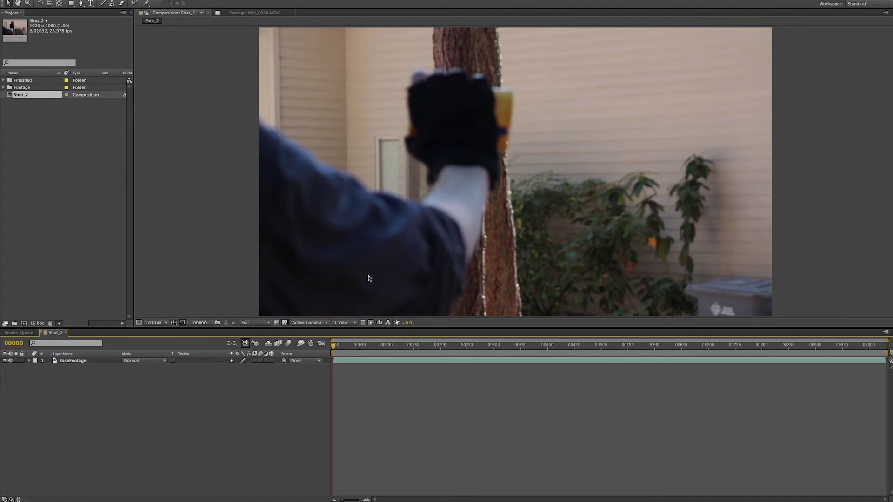
# Step: Trim the BaseFootage layer to source frames 173 to 208 and shorten the composition to 45 frames
pyautogui.moveTo(354, 348); pyautogui.dragTo(375, 352)
pyautogui.doubleClick(384, 361)
pyautogui.click(375, 347)
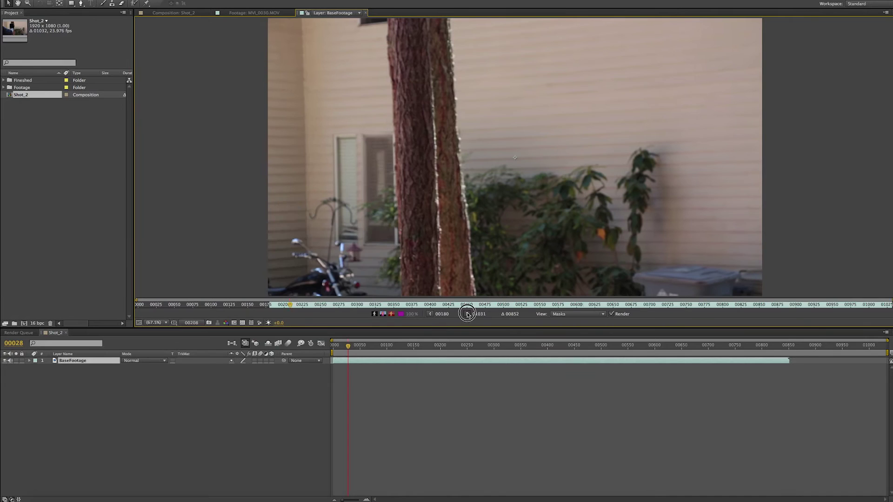
pyautogui.moveTo(465, 305); pyautogui.dragTo(269, 305)
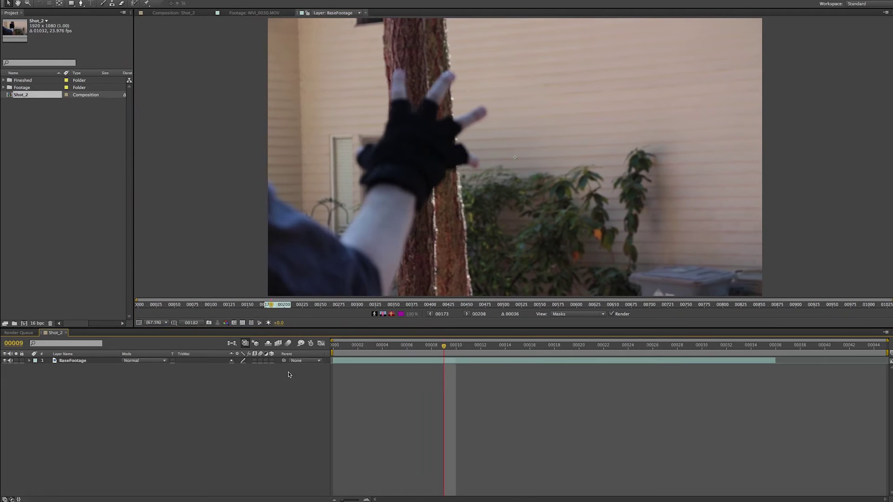
# Step: Duplicate BaseFootage as a layer named CupFall and trim it to source frames 914 to 942
pyautogui.hotkey('ctrl', 'd')
pyautogui.press('Return')
pyautogui.write('CupFall')
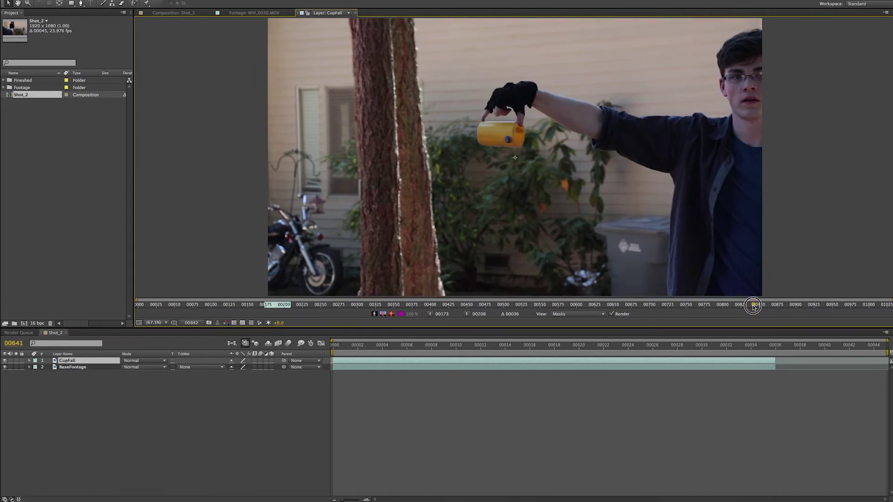
pyautogui.moveTo(747, 305); pyautogui.dragTo(804, 305)
pyautogui.moveTo(804, 306); pyautogui.dragTo(807, 306)
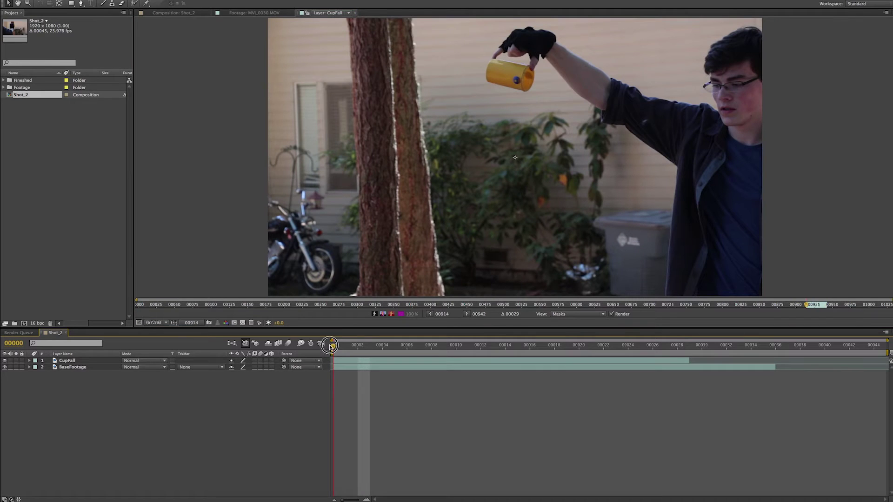
# Step: Shift the CupFall layer to start at frame 16 and close the layer and footage views to check the timing
pyautogui.moveTo(332, 346); pyautogui.dragTo(784, 363)
pyautogui.moveTo(594, 348); pyautogui.dragTo(352, 363)
pyautogui.click(355, 13)
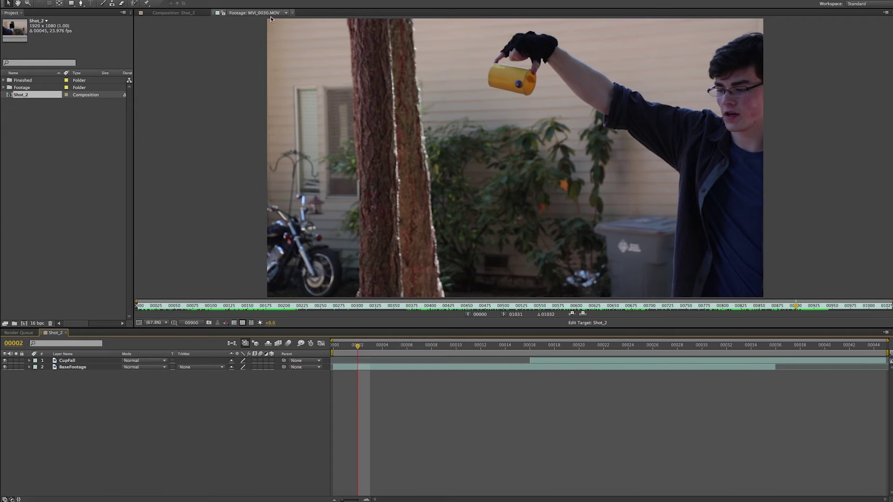
pyautogui.click(292, 13)
pyautogui.moveTo(358, 345); pyautogui.dragTo(590, 357)
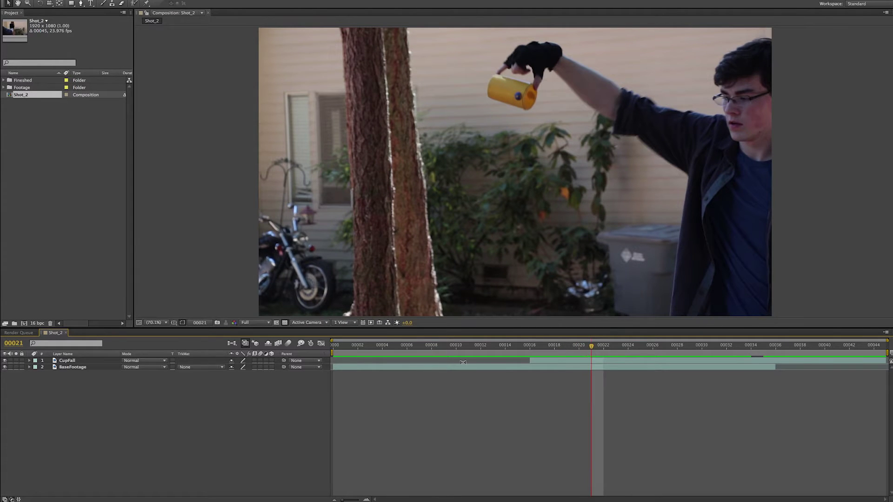
# Step: Duplicate the CupFall layer, hide the original, and rename the duplicate as Cup
pyautogui.click(67, 361)
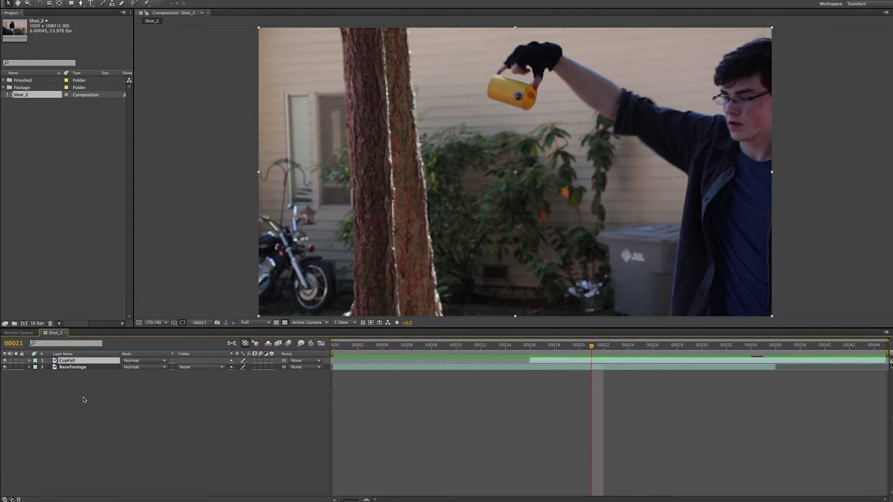
pyautogui.hotkey('ctrl', 'd')
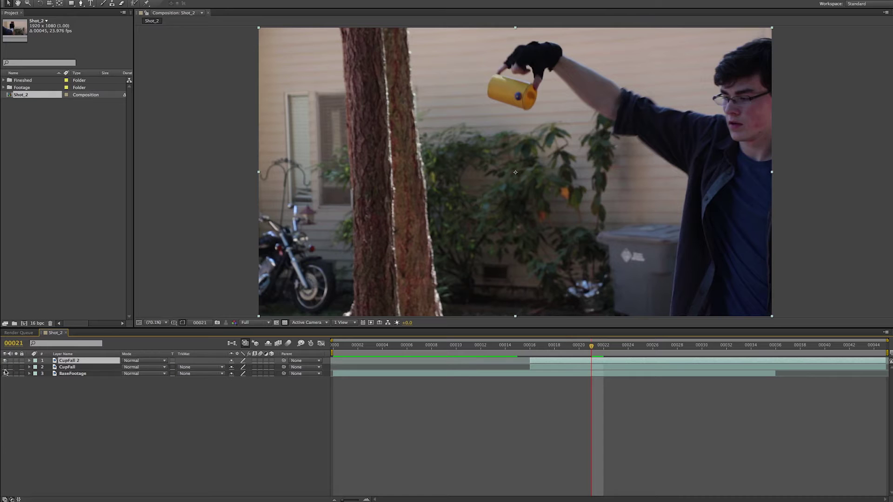
pyautogui.click(72, 367)
pyautogui.click(79, 361)
pyautogui.press('Return')
pyautogui.press('Return')
pyautogui.press('Return')
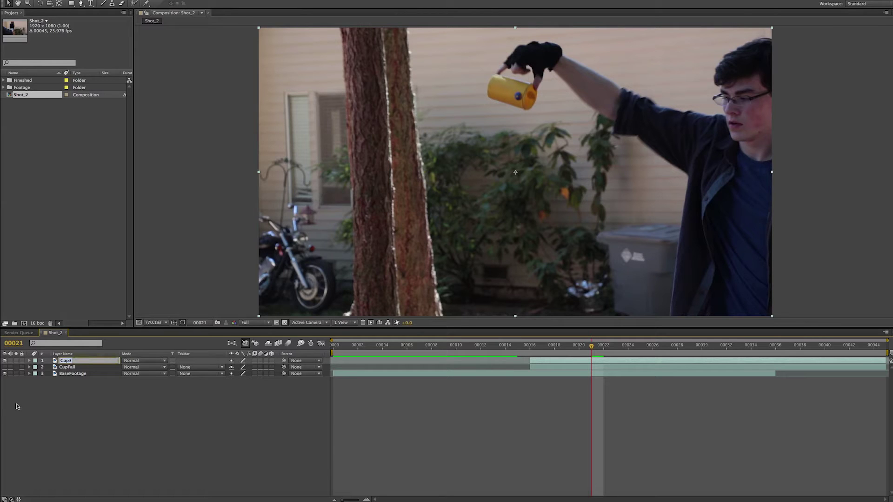
pyautogui.press('Return')
# Step: Freeze the Cup layer at frame 21 and set its Time Remap value to 918
pyautogui.rightClick(579, 363)
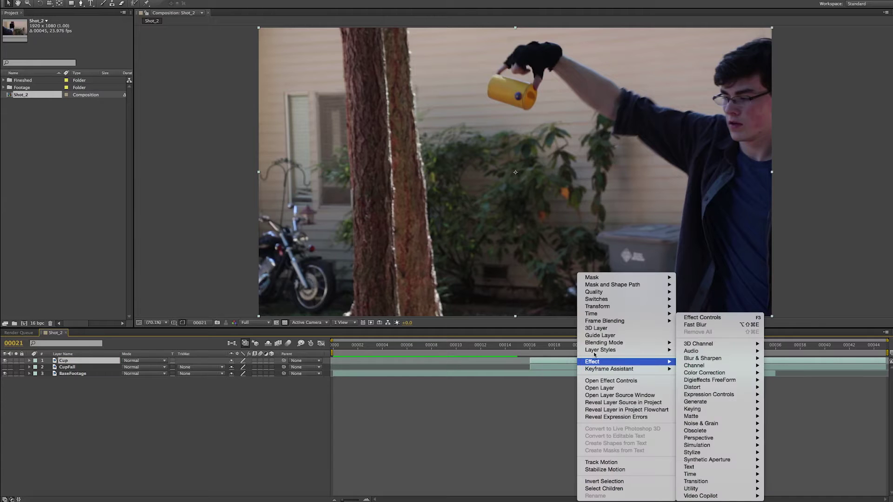
pyautogui.moveTo(605, 313)
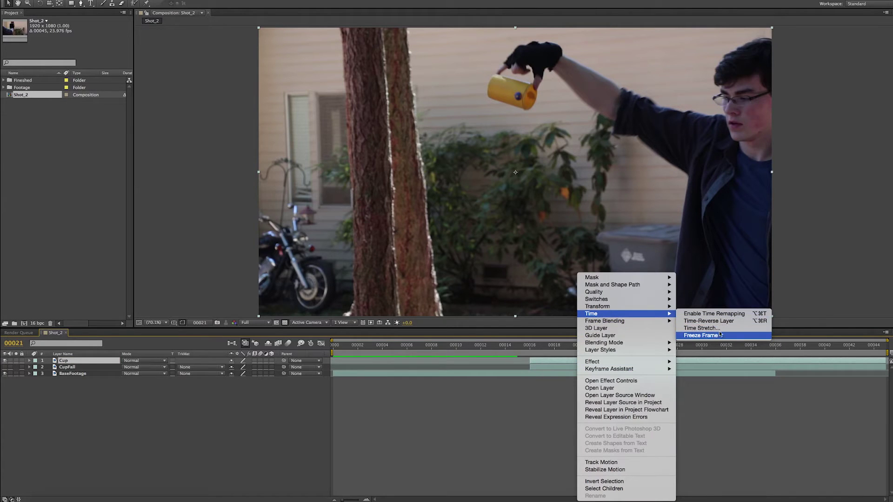
pyautogui.click(711, 335)
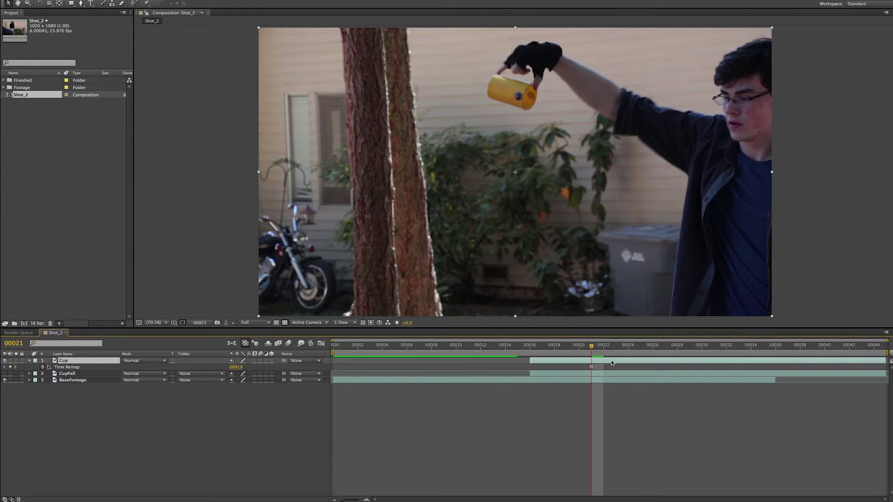
pyautogui.moveTo(588, 347)
pyautogui.mouseDown()
pyautogui.moveTo(512, 344)
pyautogui.moveTo(837, 363)
pyautogui.moveTo(577, 359)
pyautogui.mouseUp()
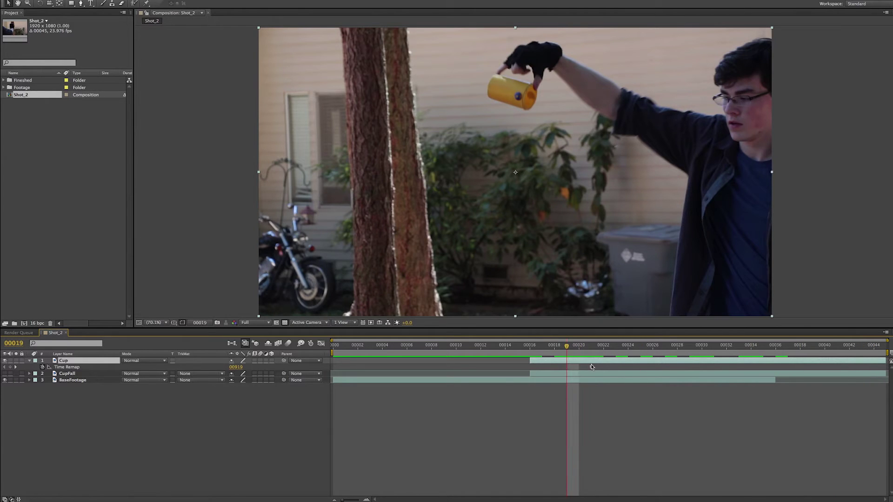
pyautogui.click(591, 346)
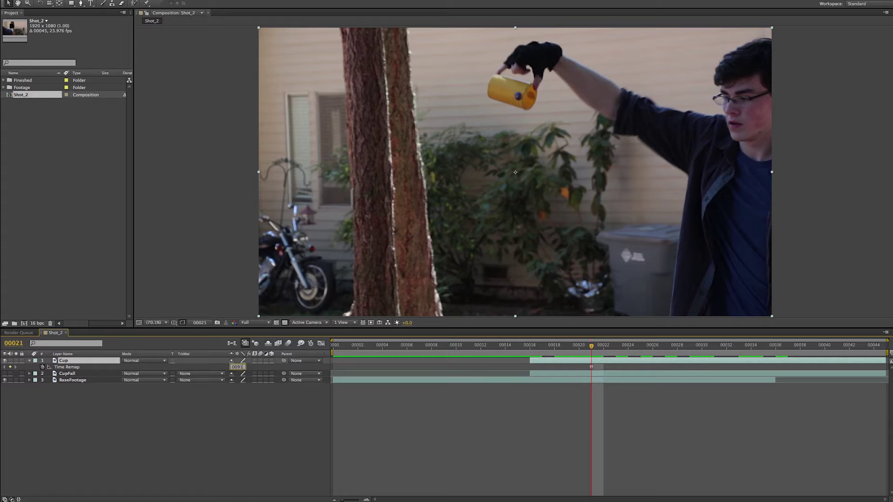
pyautogui.press('Return')
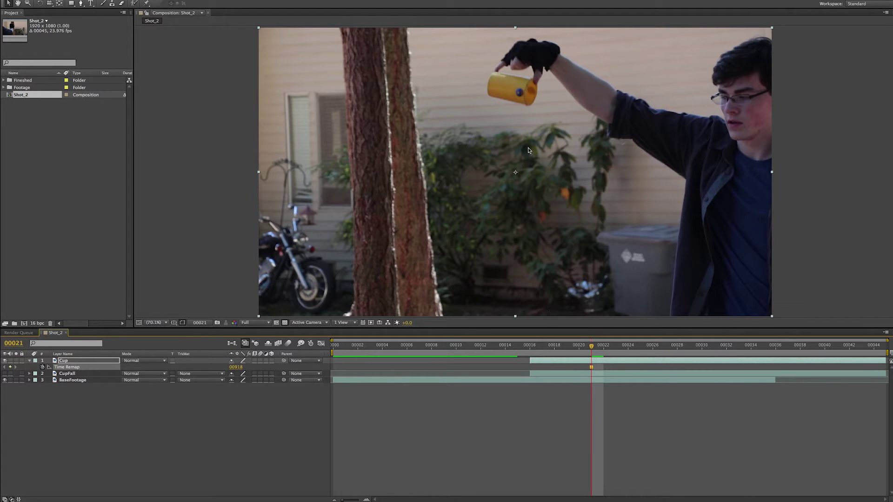
# Step: Shift the Cup layer to frame 0, end it at frame 15, and show CupFall starting from there
pyautogui.click(257, 404)
pyautogui.moveTo(605, 363); pyautogui.dragTo(421, 363)
pyautogui.click(392, 408)
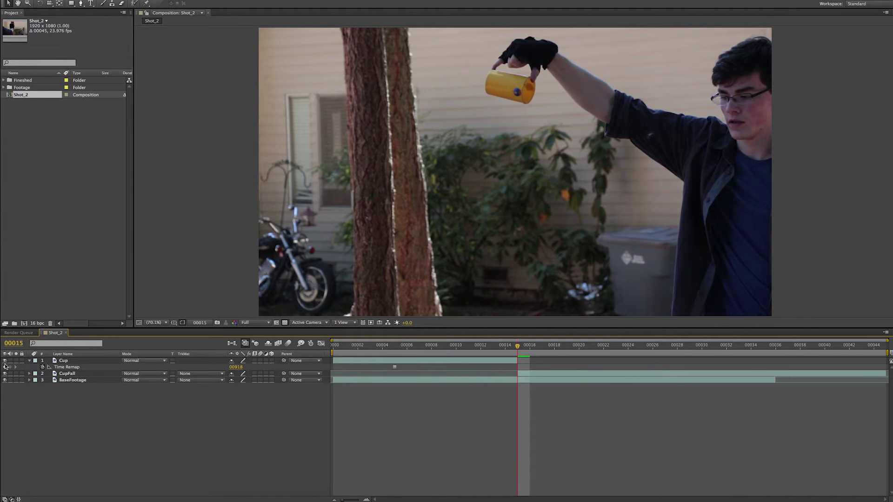
# Step: Retime CupFall so the cup drops sooner, keeping the layer from frame 15 to the end of the composition
pyautogui.moveTo(453, 349); pyautogui.dragTo(600, 368)
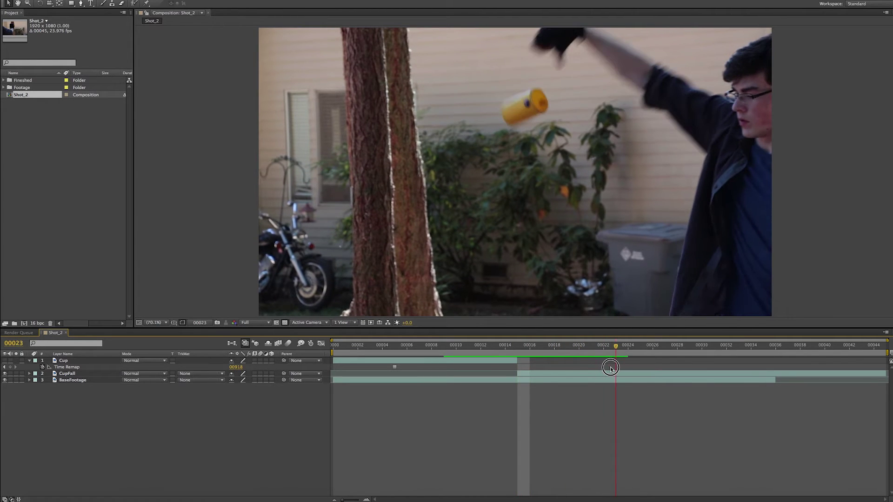
pyautogui.press('pageup')
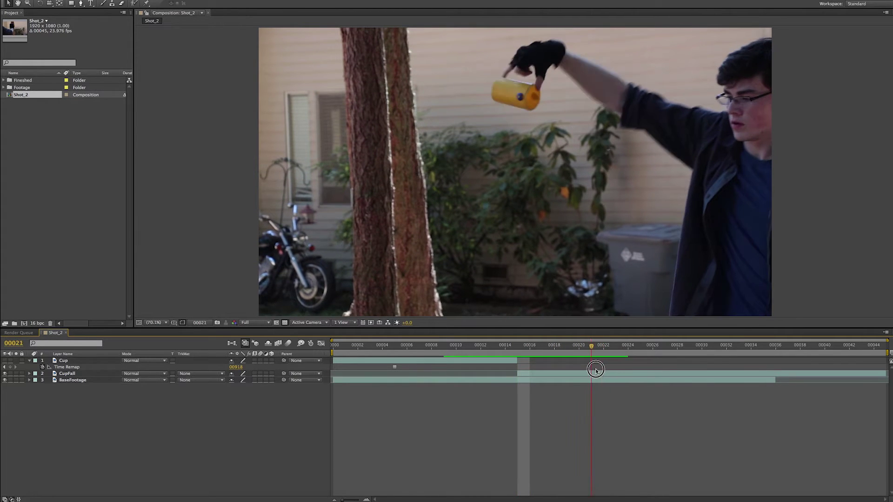
pyautogui.moveTo(521, 375); pyautogui.dragTo(547, 376)
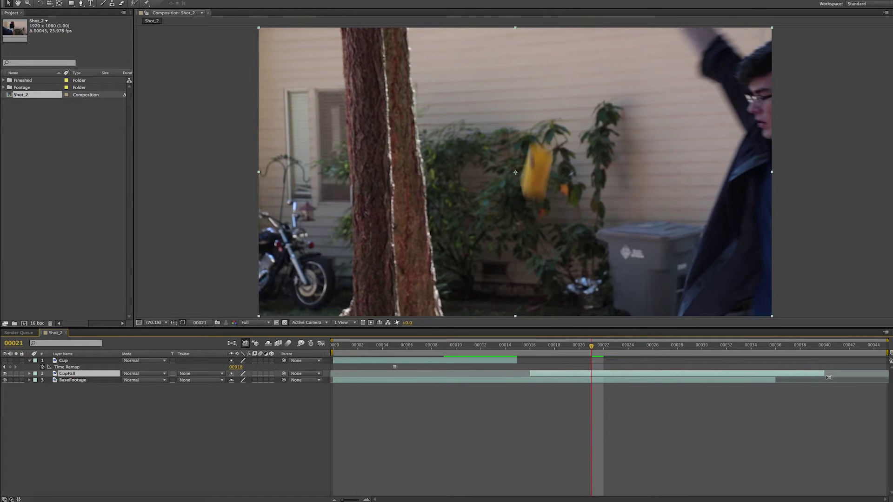
pyautogui.moveTo(825, 373); pyautogui.dragTo(886, 373)
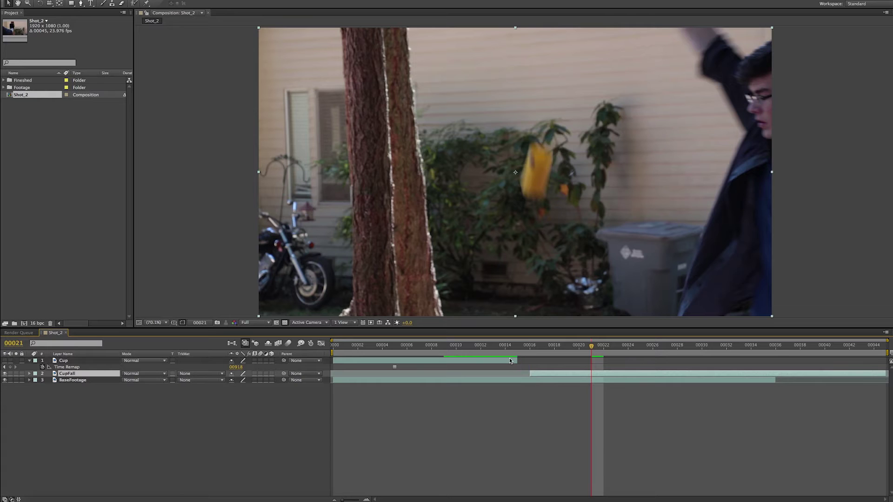
pyautogui.moveTo(529, 344); pyautogui.dragTo(505, 344)
pyautogui.moveTo(541, 374); pyautogui.dragTo(529, 373)
pyautogui.moveTo(874, 374); pyautogui.dragTo(886, 375)
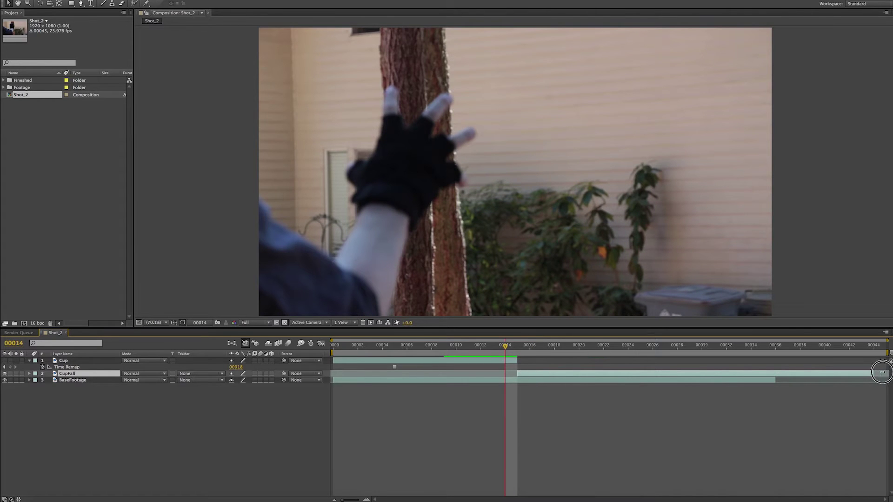
pyautogui.moveTo(511, 347)
pyautogui.mouseDown()
pyautogui.moveTo(840, 372)
pyautogui.moveTo(517, 371)
pyautogui.moveTo(515, 362)
pyautogui.mouseUp()
# Step: Extend BaseFootage to source frame 217 at the composition's end and view the layer on its own from frame 0
pyautogui.click(396, 381)
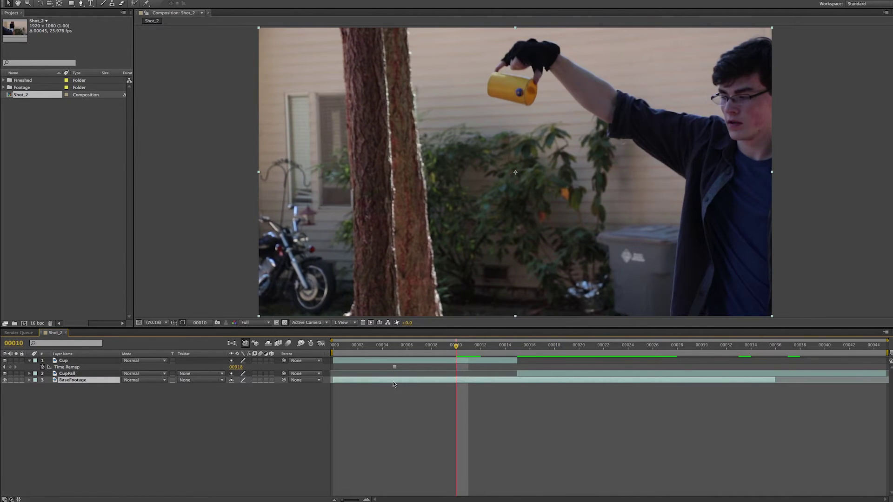
pyautogui.doubleClick(392, 385)
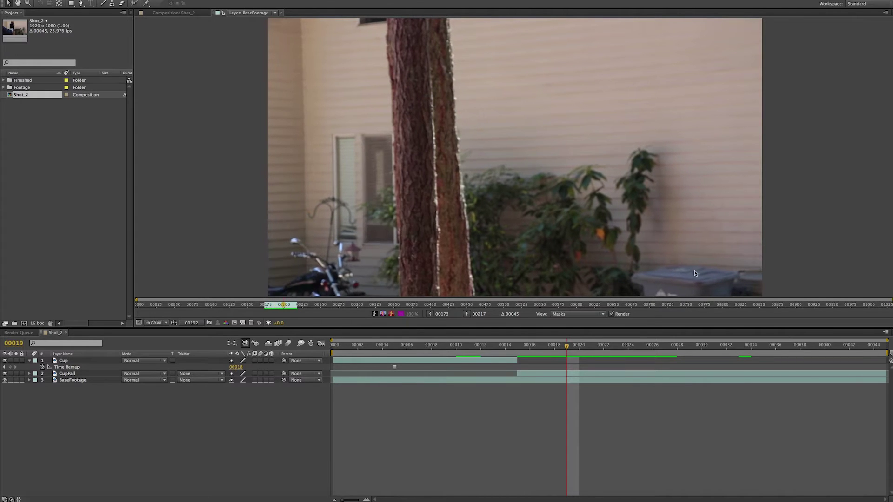
pyautogui.moveTo(524, 347); pyautogui.dragTo(325, 347)
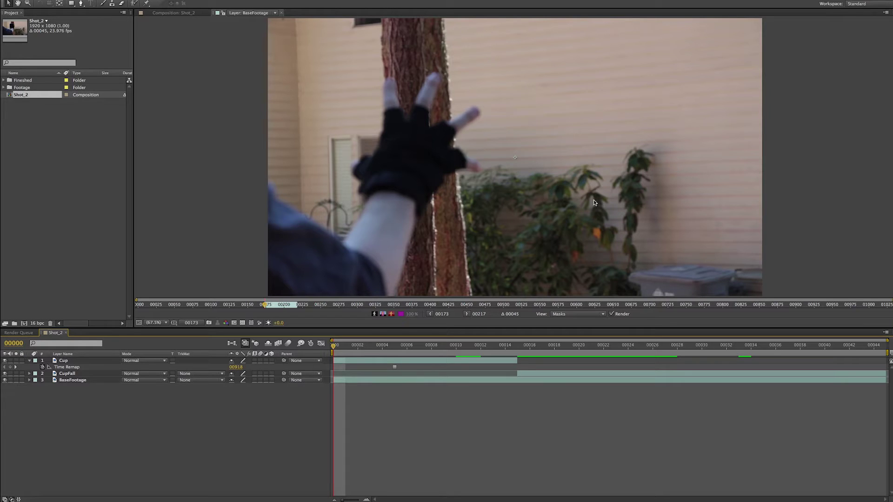
# Step: Place Track Point 1 on the window frame's upper corner and Track Point 2 on the tall plant against the wall
pyautogui.moveTo(337, 351)
pyautogui.mouseDown()
pyautogui.moveTo(407, 345)
pyautogui.moveTo(333, 350)
pyautogui.mouseUp()
pyautogui.moveTo(558, 381); pyautogui.dragTo(583, 380)
pyautogui.scroll(1, 522, 228)
pyautogui.moveTo(514, 215); pyautogui.dragTo(603, 92)
pyautogui.moveTo(606, 189); pyautogui.dragTo(551, 161)
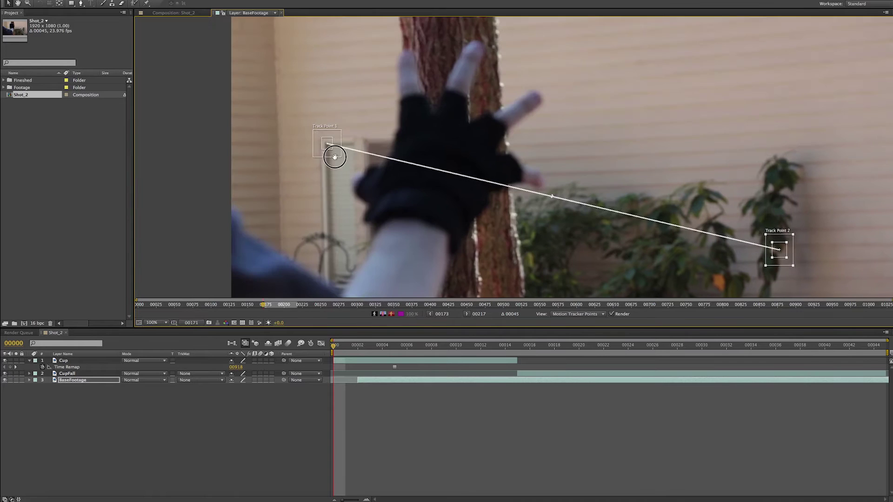
pyautogui.moveTo(334, 157); pyautogui.dragTo(348, 146)
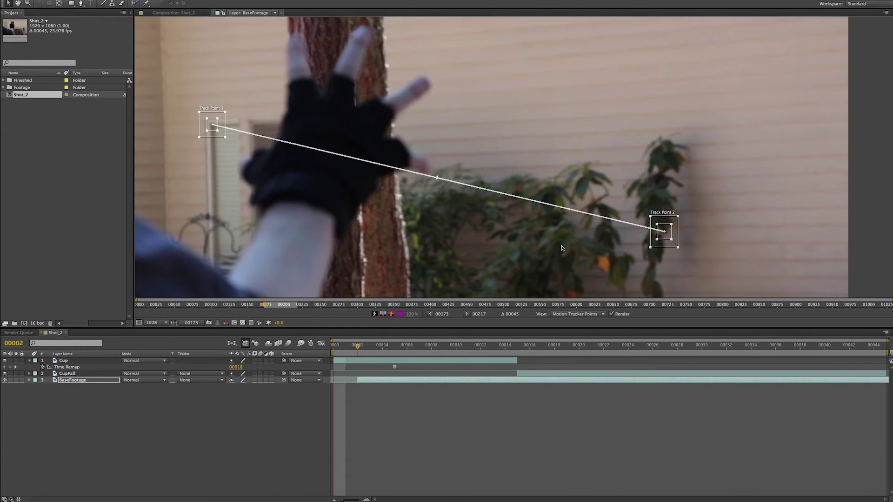
# Step: Track both points on BaseFootage to the end of the composition, check the playback, and return to frame 0
pyautogui.click(335, 348)
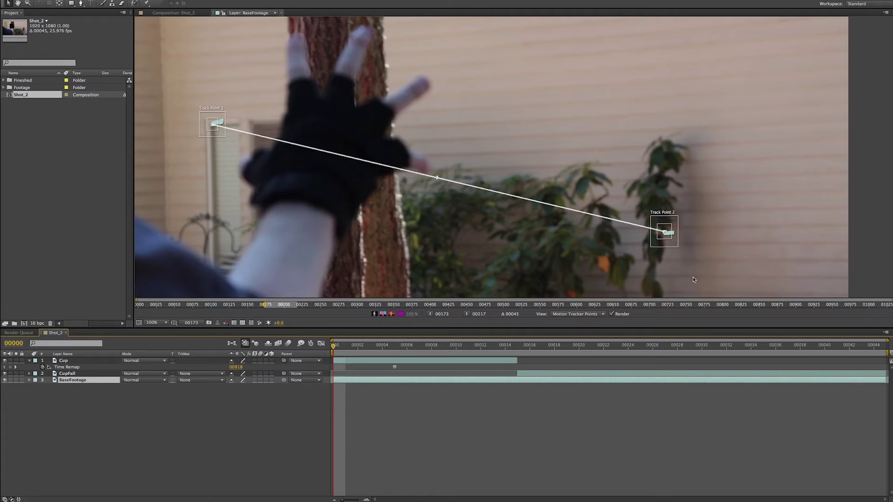
pyautogui.press('space')
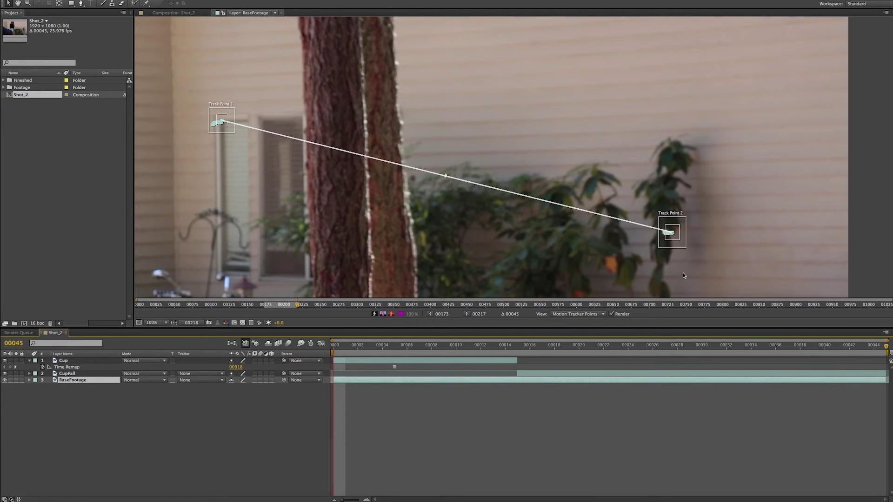
pyautogui.click(334, 346)
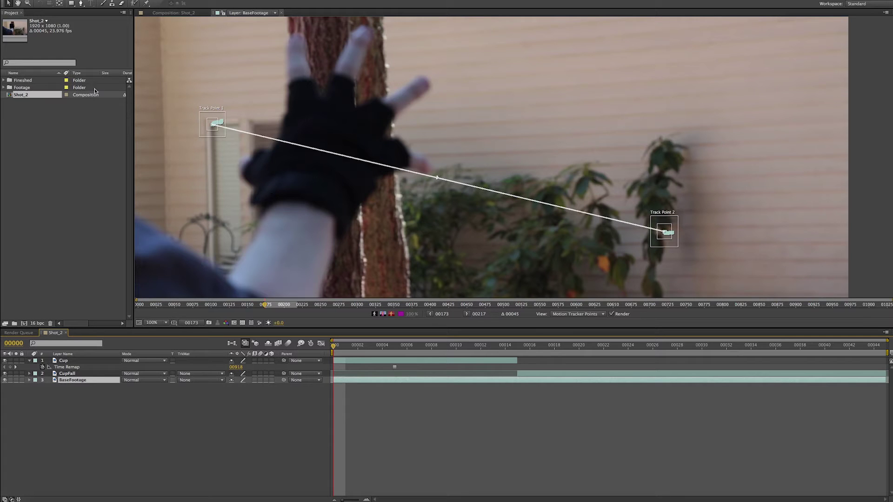
# Step: Add a null object named BGTrack and place it beneath BaseFootage in the layer stack
pyautogui.rightClick(155, 408)
pyautogui.click(153, 415)
pyautogui.rightClick(159, 415)
pyautogui.moveTo(178, 421)
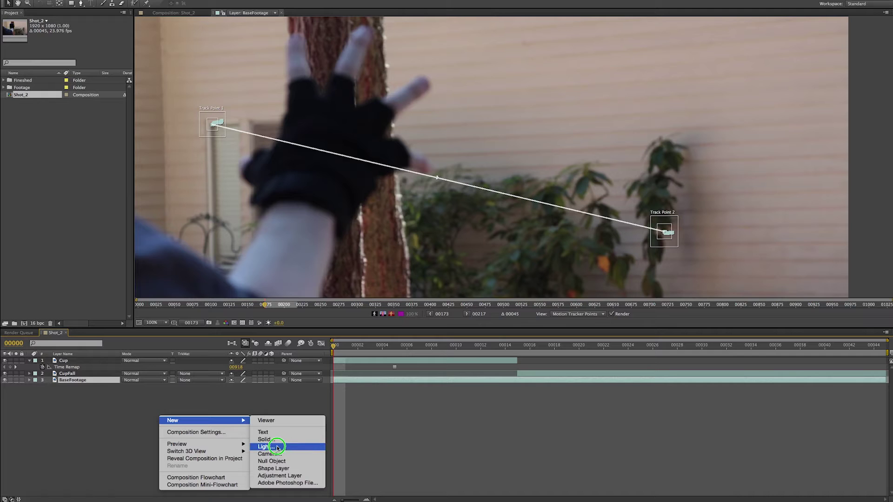
pyautogui.click(279, 463)
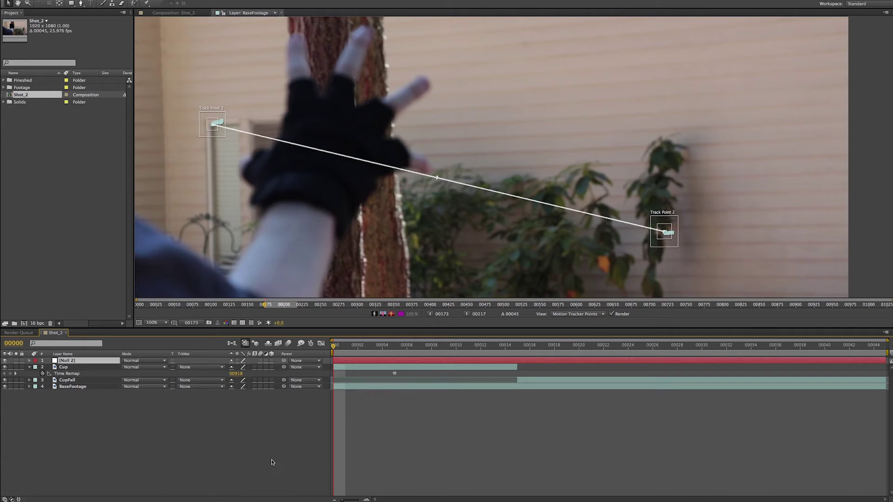
pyautogui.press('Return')
pyautogui.write('BGTrack')
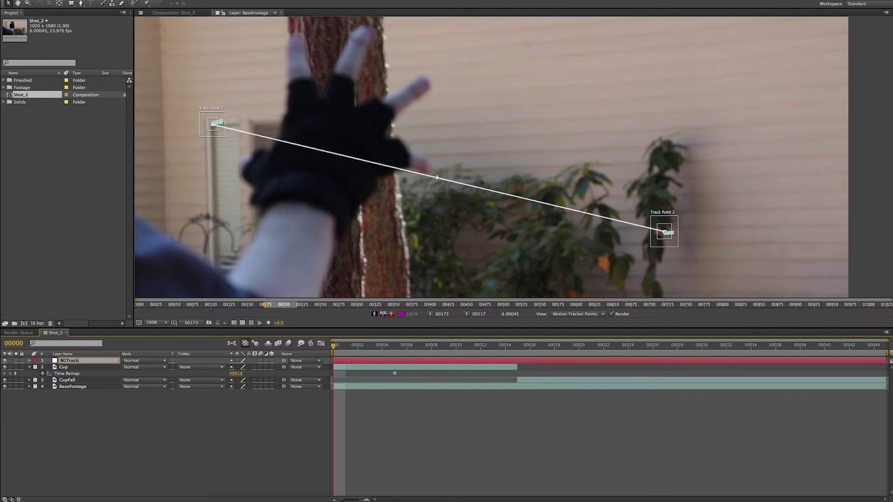
pyautogui.press('Return')
pyautogui.moveTo(74, 359); pyautogui.dragTo(101, 423)
pyautogui.click(106, 415)
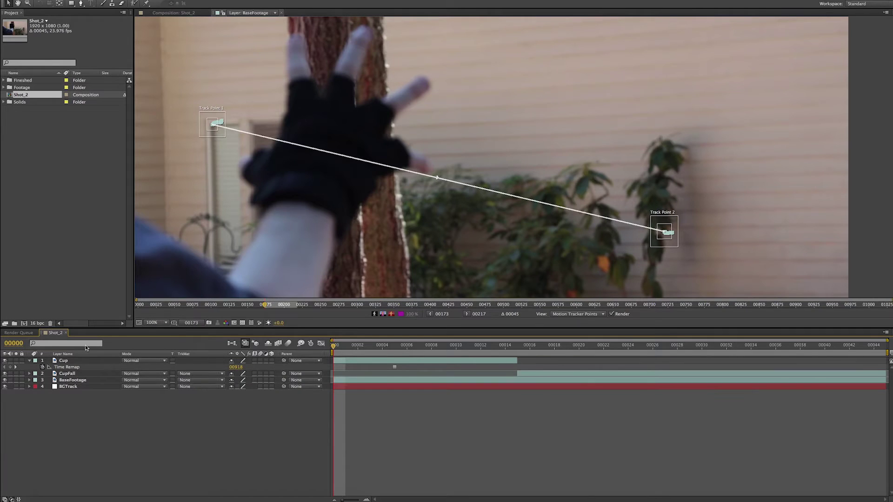
# Step: Apply the BaseFootage tracking data to the BGTrack null
pyautogui.click(494, 240)
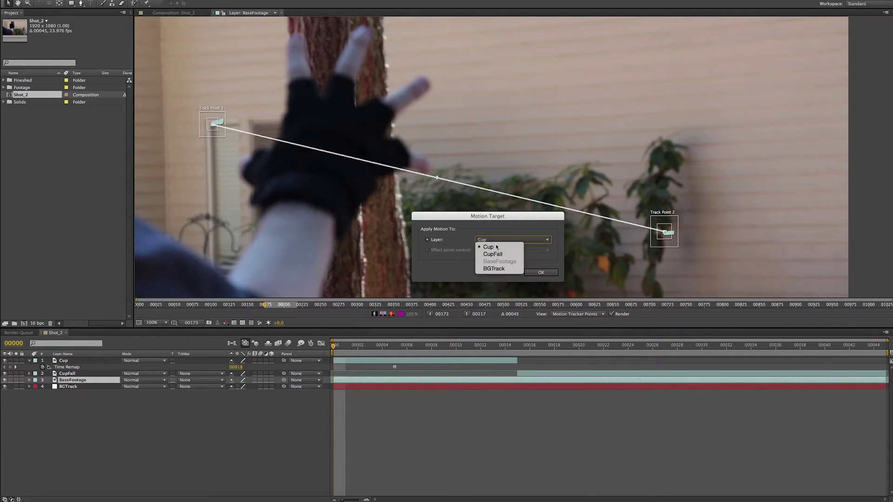
pyautogui.click(494, 268)
pyautogui.click(541, 273)
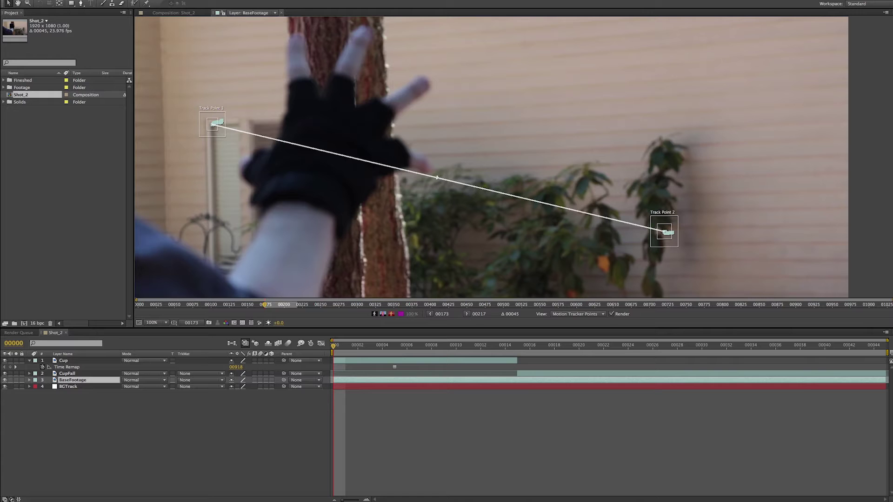
pyautogui.click(516, 259)
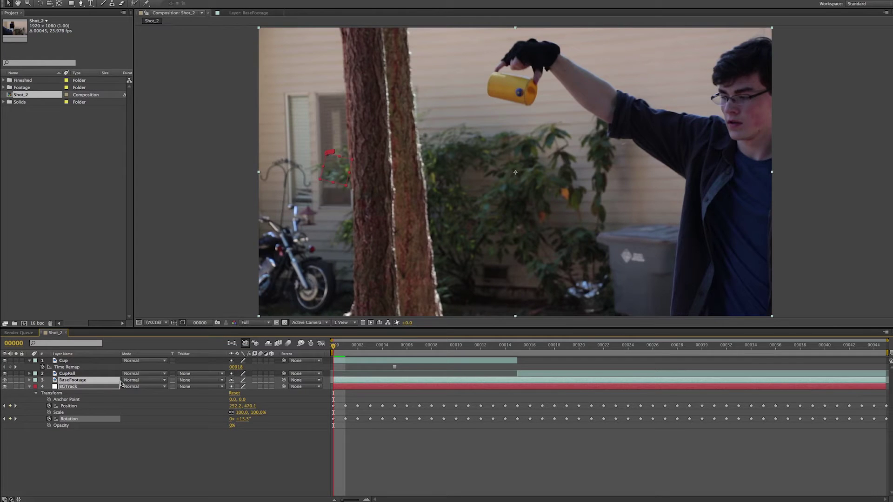
# Step: Preview the Shot_2 composition with BGTrack selected
pyautogui.click(90, 387)
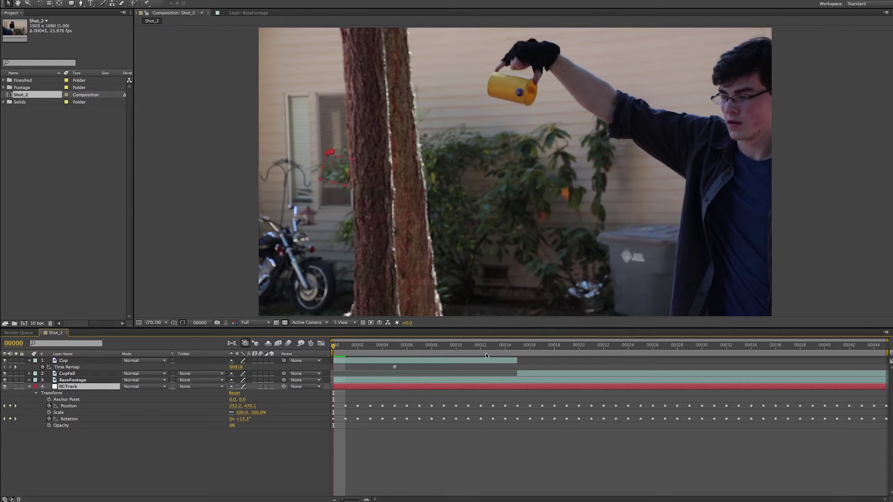
pyautogui.press('space')
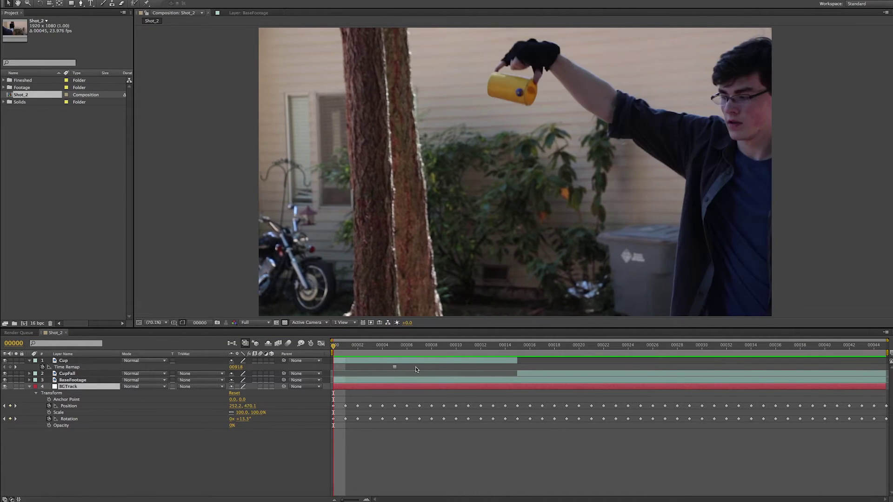
pyautogui.press('space')
pyautogui.press('space')
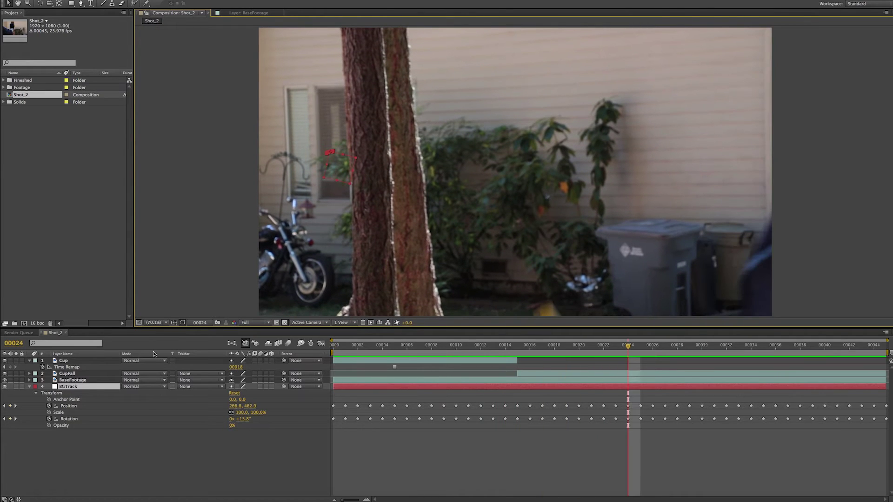
# Step: Hide the Cup and CupFall layers, preview how BGTrack follows the background, and return to frame 0
pyautogui.click(5, 361)
pyautogui.click(4, 374)
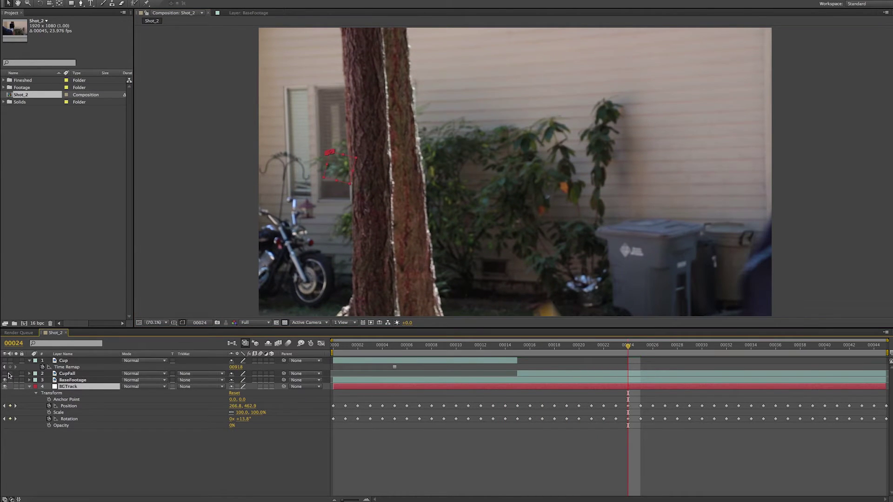
pyautogui.moveTo(383, 346); pyautogui.dragTo(333, 345)
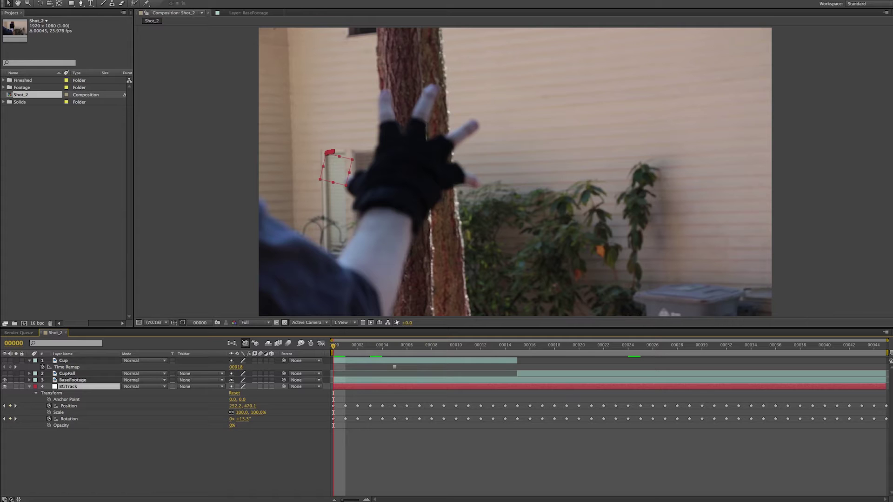
pyautogui.press('space')
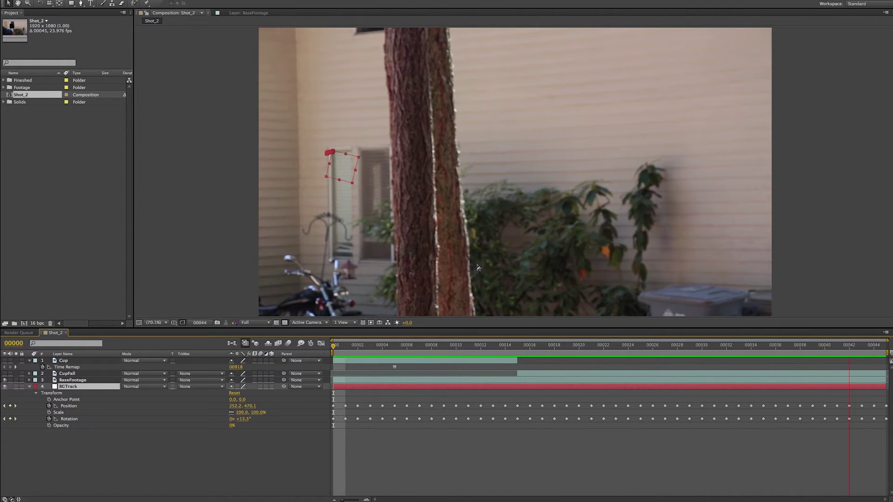
pyautogui.press('space')
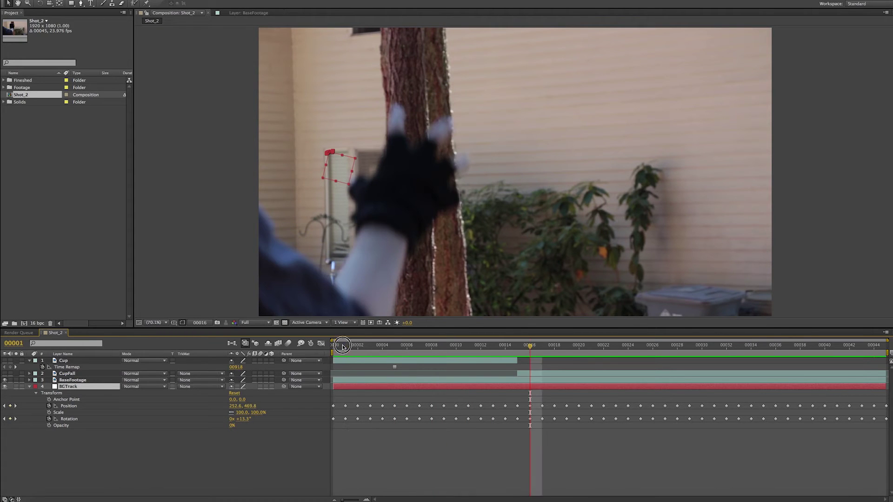
pyautogui.click(334, 347)
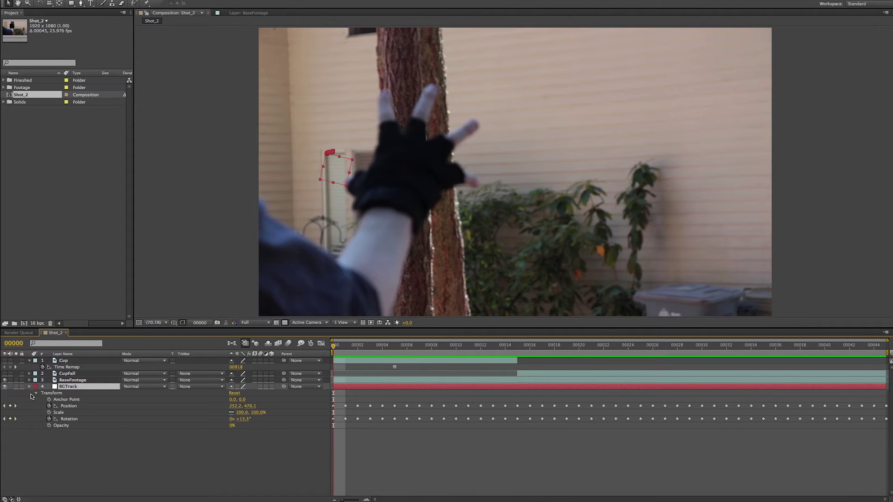
# Step: Collapse BGTrack's properties and add Null 2 from the Solids folder to the composition beneath it
pyautogui.click(29, 388)
pyautogui.click(46, 419)
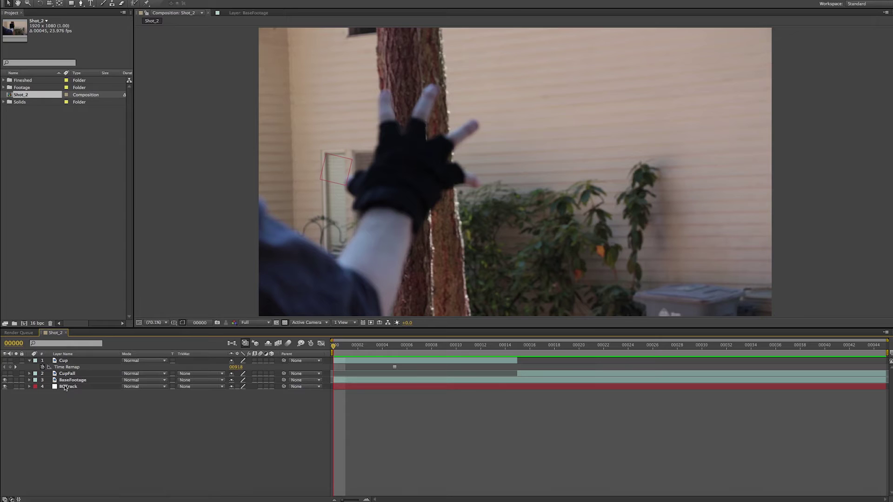
pyautogui.click(78, 391)
pyautogui.click(74, 409)
pyautogui.click(86, 392)
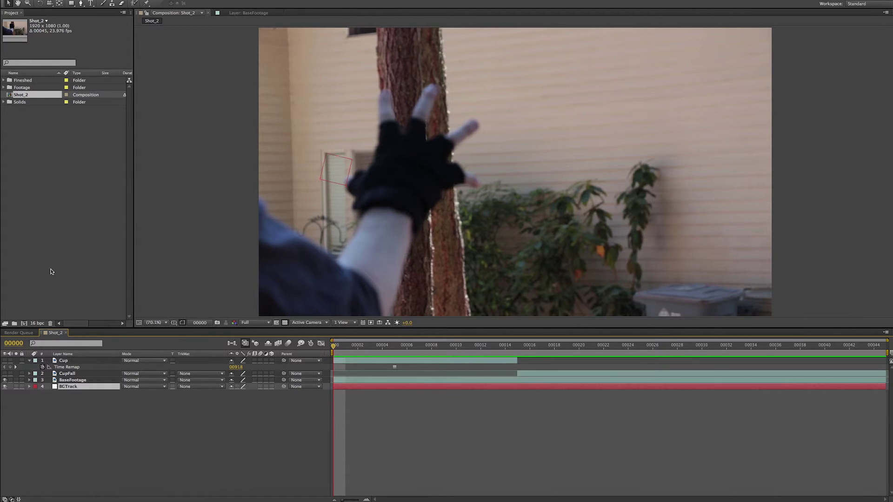
pyautogui.click(3, 102)
pyautogui.moveTo(18, 111); pyautogui.dragTo(60, 399)
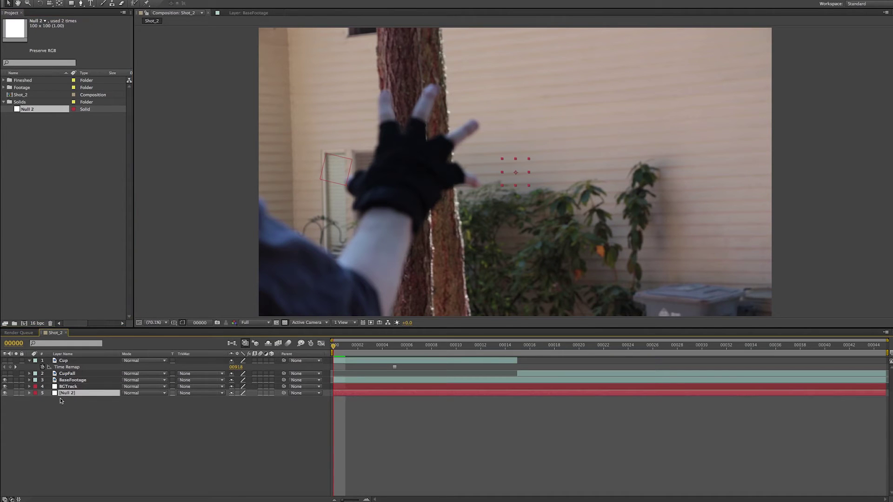
# Step: Set the opacity of the newly added Null 2 layer to 0%
pyautogui.press('t')
pyautogui.moveTo(232, 400); pyautogui.dragTo(173, 408)
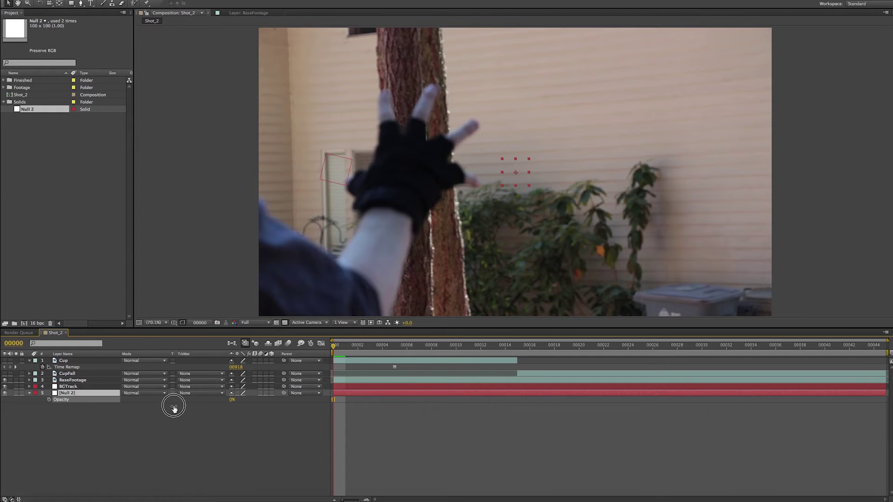
pyautogui.click(173, 408)
# Step: Compare with BGTrack's transform values and set Null 2's anchor point to 0, 0
pyautogui.click(68, 388)
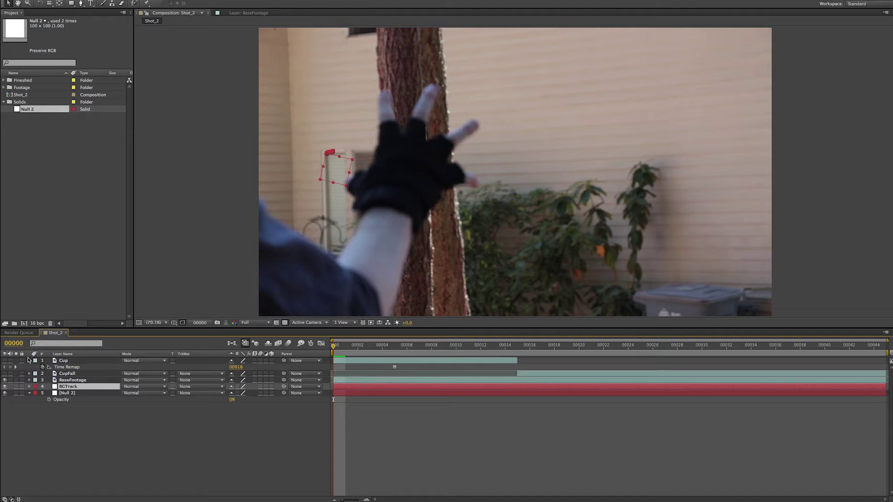
pyautogui.click(29, 387)
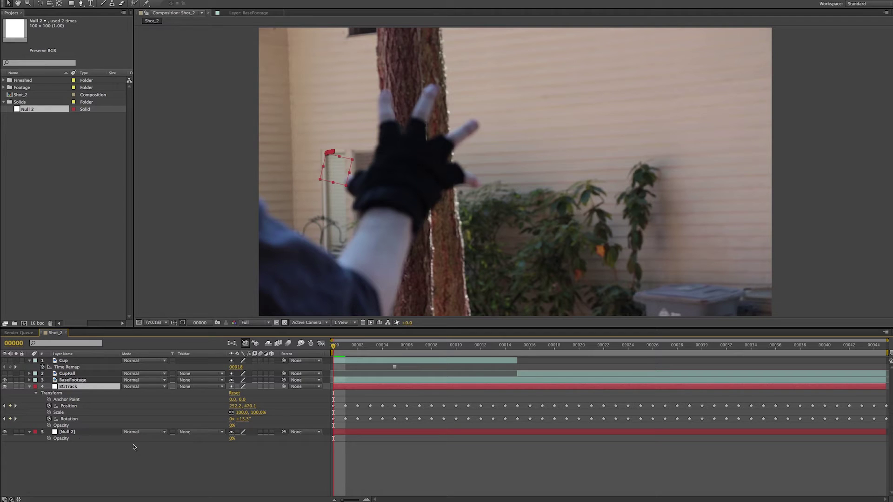
pyautogui.click(70, 433)
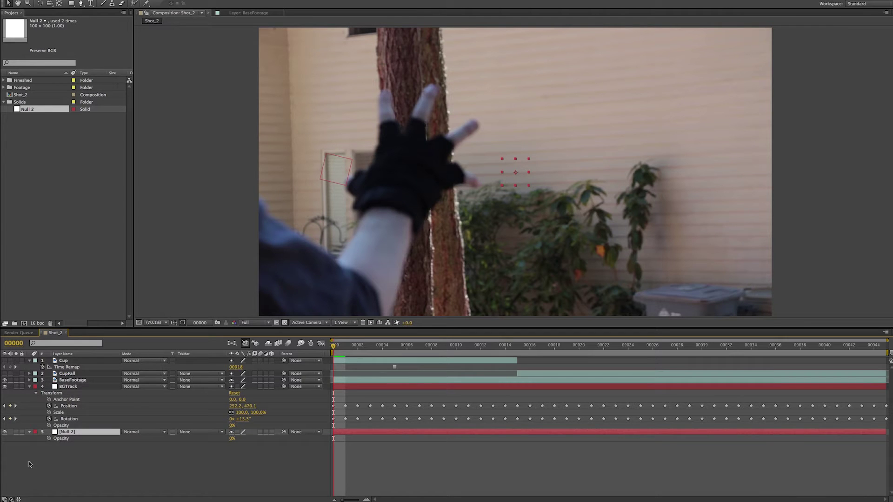
pyautogui.click(29, 433)
pyautogui.click(36, 439)
pyautogui.click(231, 447)
pyautogui.write('0')
pyautogui.click(255, 447)
pyautogui.click(242, 445)
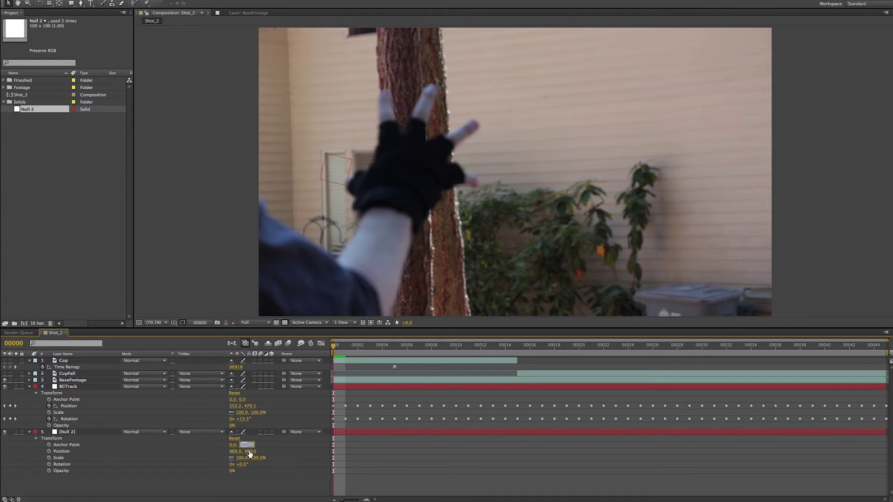
pyautogui.write('0')
pyautogui.press('Return')
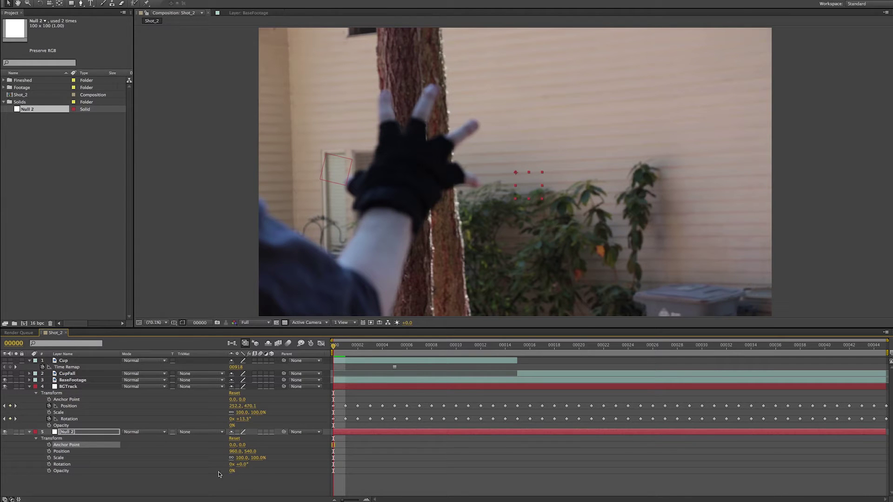
# Step: Collapse the properties of both nulls and rename Null 2 as Track
pyautogui.click(32, 433)
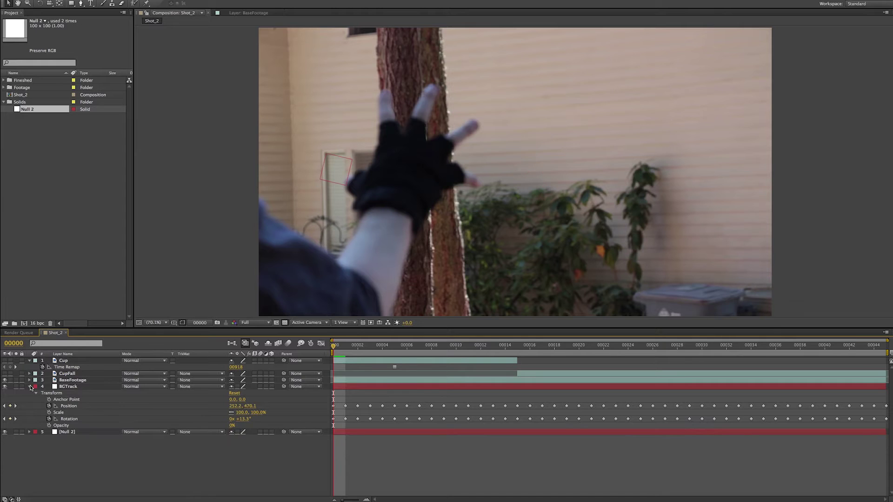
pyautogui.click(33, 388)
pyautogui.click(69, 394)
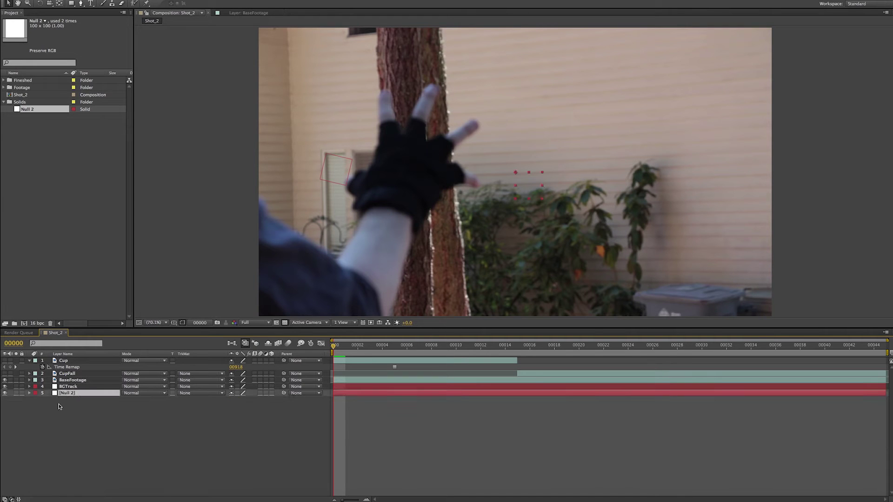
pyautogui.press('Return')
pyautogui.write('Track')
pyautogui.press('Return')
# Step: Duplicate the Track null, hide the original, and name the copy TreeTrack
pyautogui.hotkey('ctrl', 'd')
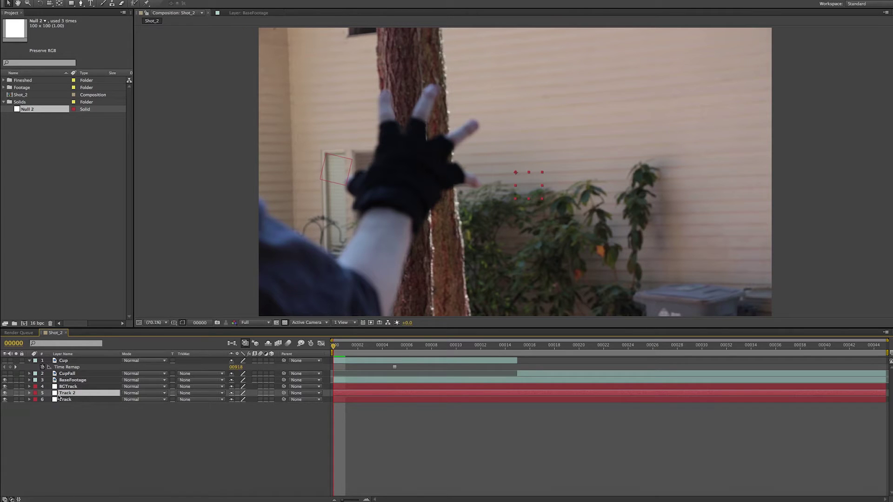
pyautogui.click(5, 394)
pyautogui.press('Return')
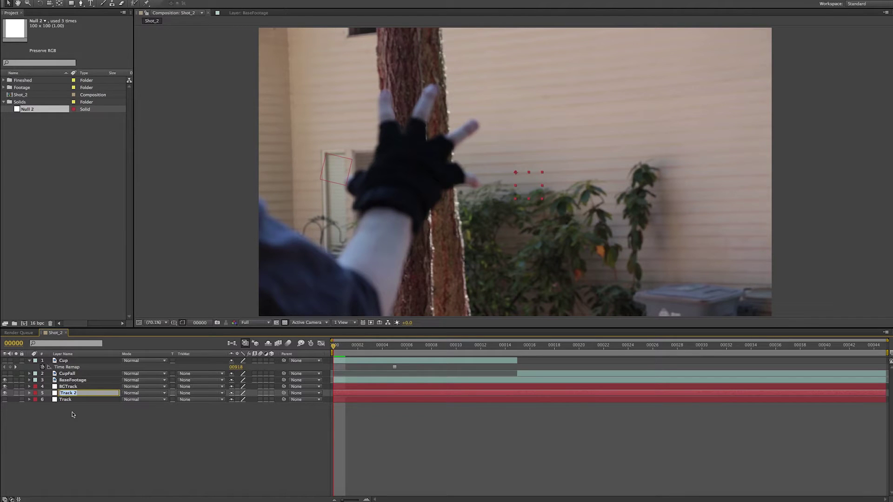
pyautogui.write('Tree')
pyautogui.click(241, 435)
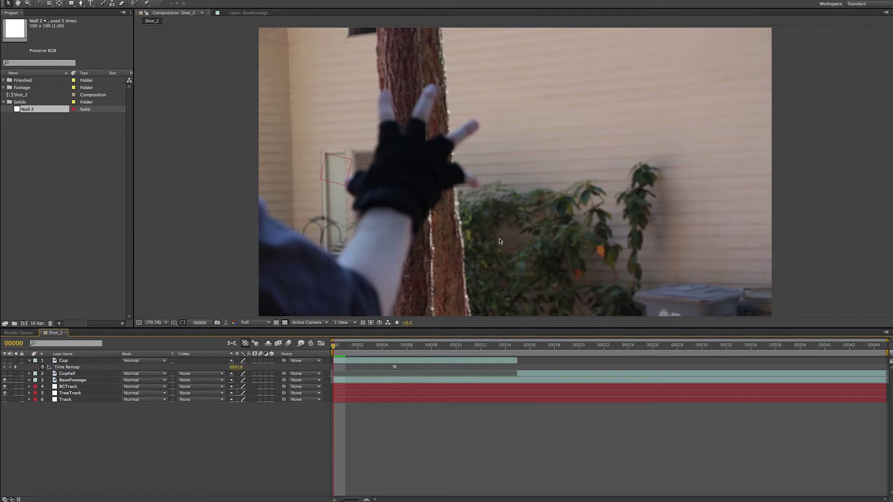
pyautogui.click(70, 393)
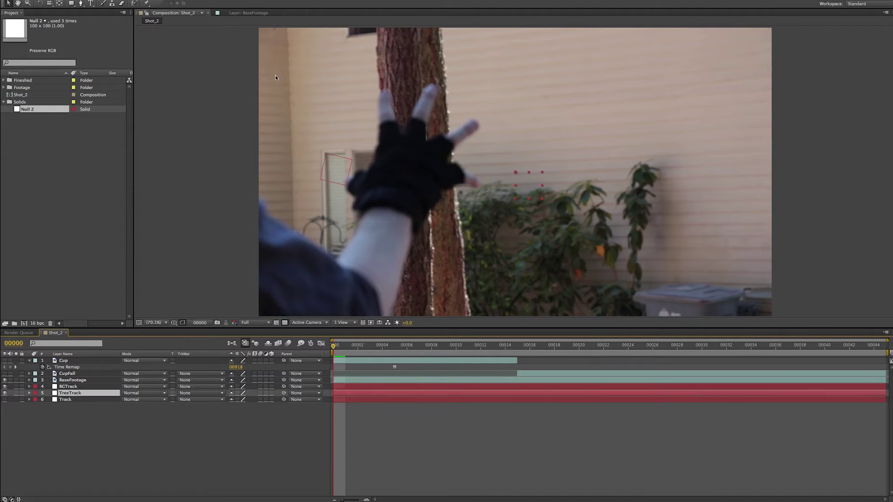
# Step: Start a two-point motion track on BaseFootage and place Track Point 1 on the tree trunk above the fingers
pyautogui.click(383, 381)
pyautogui.doubleClick(369, 379)
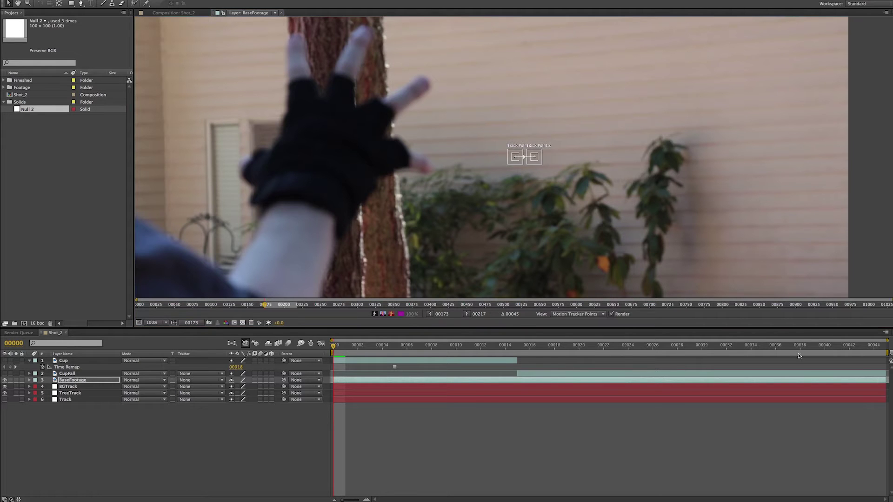
pyautogui.moveTo(538, 188); pyautogui.dragTo(436, 150)
pyautogui.moveTo(555, 252); pyautogui.dragTo(529, 174)
pyautogui.moveTo(508, 248); pyautogui.dragTo(461, 172)
pyautogui.moveTo(270, 306)
pyautogui.mouseDown()
pyautogui.moveTo(260, 305)
pyautogui.moveTo(280, 306)
pyautogui.mouseUp()
pyautogui.moveTo(458, 209); pyautogui.dragTo(458, 280)
pyautogui.moveTo(279, 306); pyautogui.dragTo(266, 305)
pyautogui.moveTo(473, 175); pyautogui.dragTo(481, 243)
pyautogui.moveTo(464, 133)
pyautogui.mouseDown()
pyautogui.moveTo(478, 198)
pyautogui.moveTo(433, 122)
pyautogui.moveTo(451, 134)
pyautogui.mouseUp()
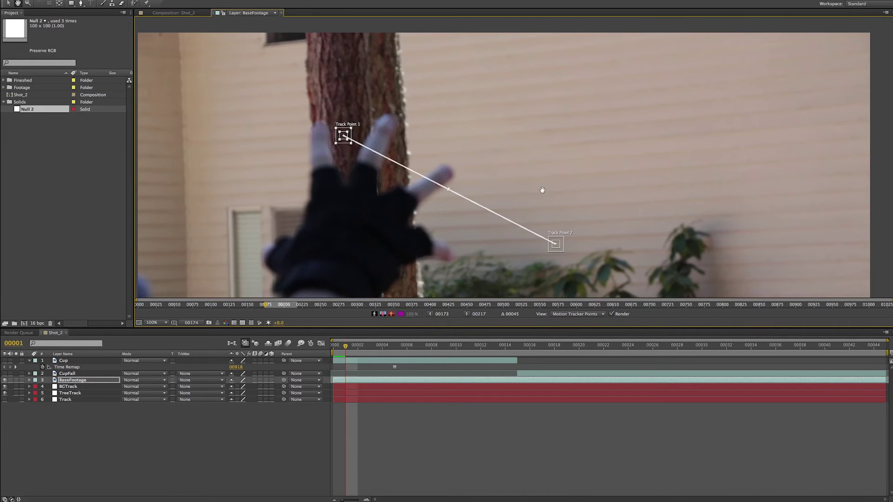
# Step: Place Track Point 2 on the other half of the trunk, move Track Point 1 higher, and track both through frame 45
pyautogui.moveTo(535, 183); pyautogui.dragTo(561, 196)
pyautogui.moveTo(582, 256); pyautogui.dragTo(471, 119)
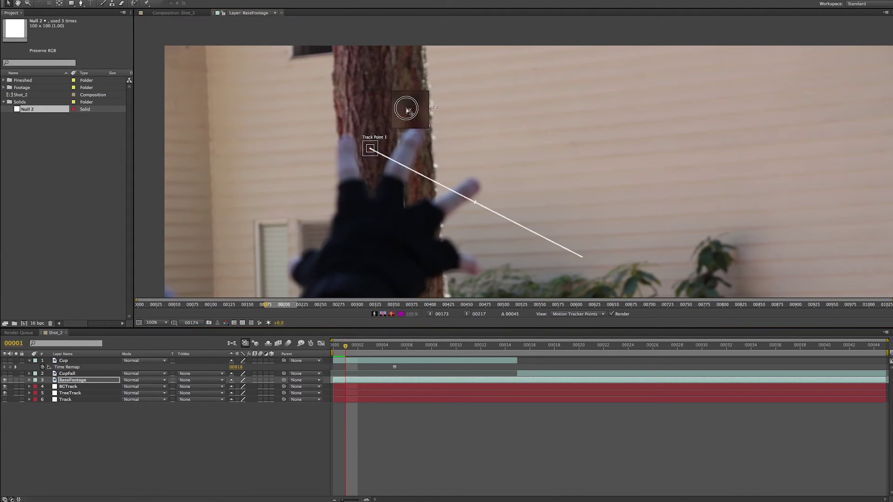
pyautogui.moveTo(390, 167); pyautogui.dragTo(385, 146)
pyautogui.moveTo(502, 154); pyautogui.dragTo(450, 149)
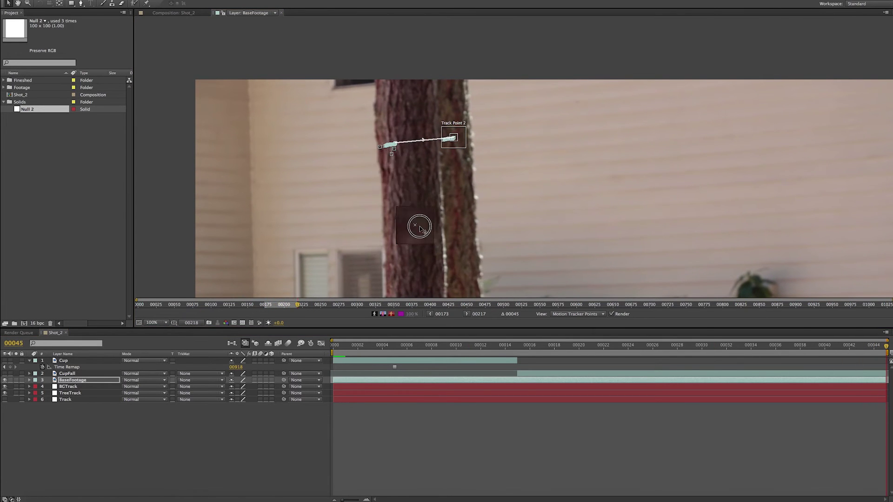
pyautogui.moveTo(420, 227); pyautogui.dragTo(392, 110)
pyautogui.moveTo(512, 381); pyautogui.dragTo(333, 378)
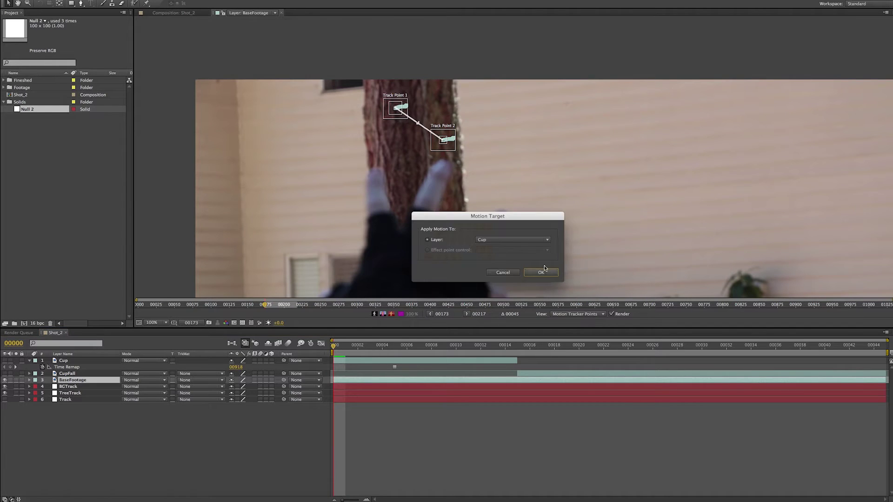
# Step: Apply the tree's tracking data to the TreeTrack null and collapse its properties
pyautogui.click(512, 239)
pyautogui.click(512, 275)
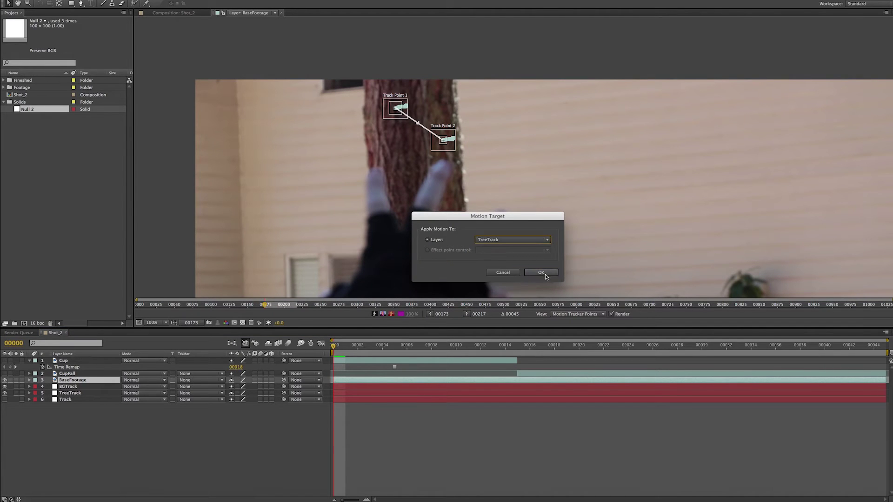
pyautogui.click(541, 272)
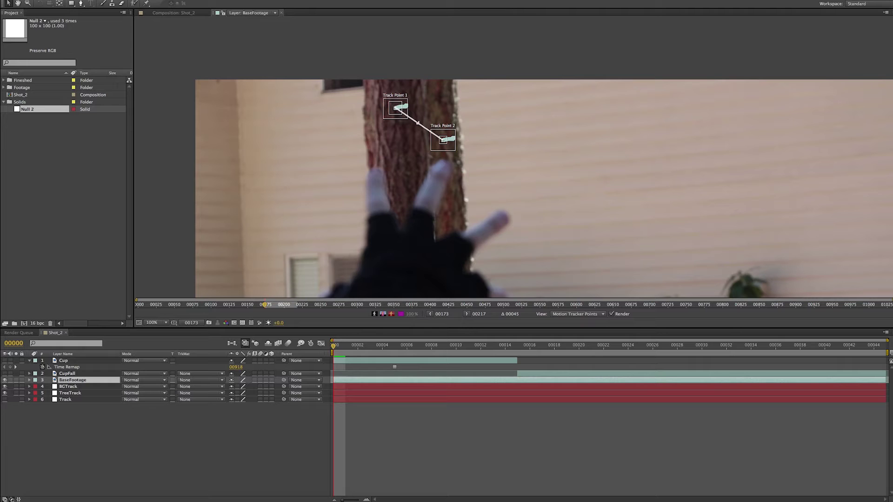
pyautogui.click(517, 259)
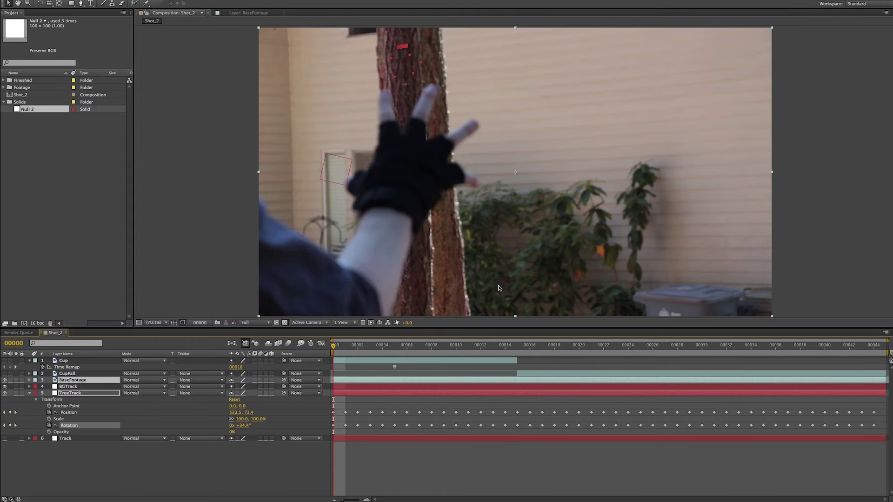
pyautogui.click(29, 394)
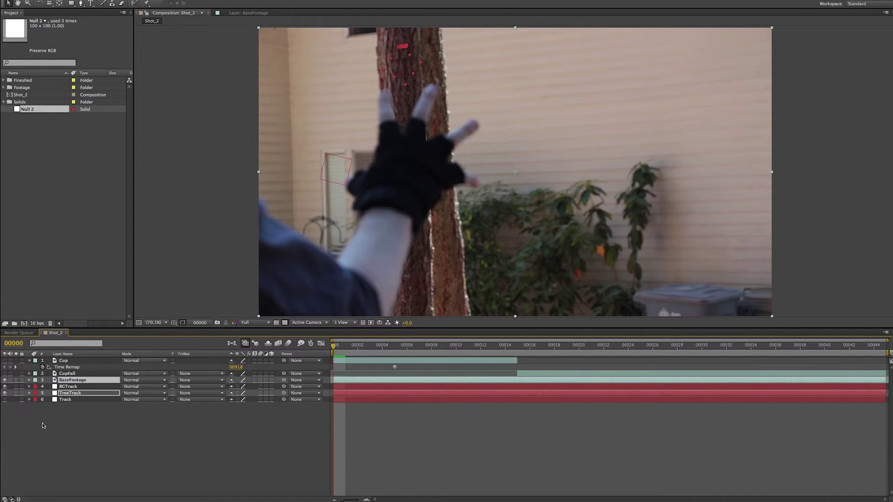
# Step: Reopen BaseFootage in its layer view and scrub between frames 0 and 18 to examine the hand's movement
pyautogui.click(74, 383)
pyautogui.click(70, 400)
pyautogui.click(80, 382)
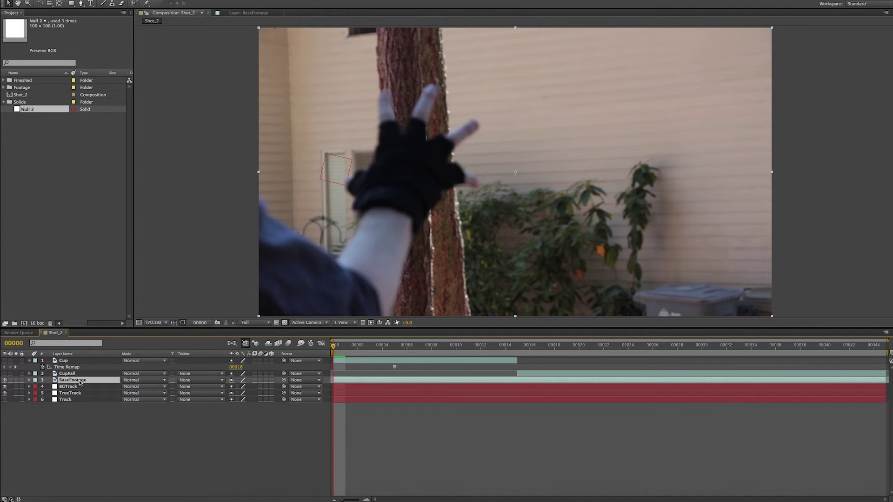
pyautogui.doubleClick(83, 381)
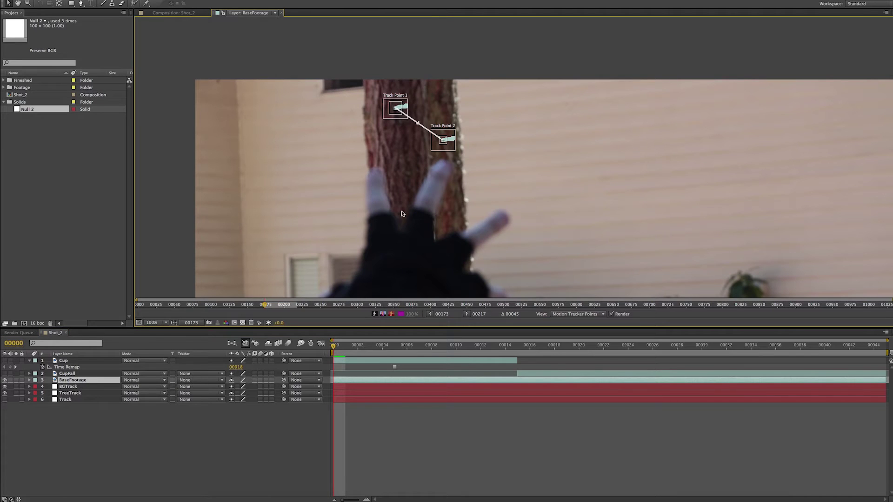
pyautogui.moveTo(445, 248); pyautogui.dragTo(416, 173)
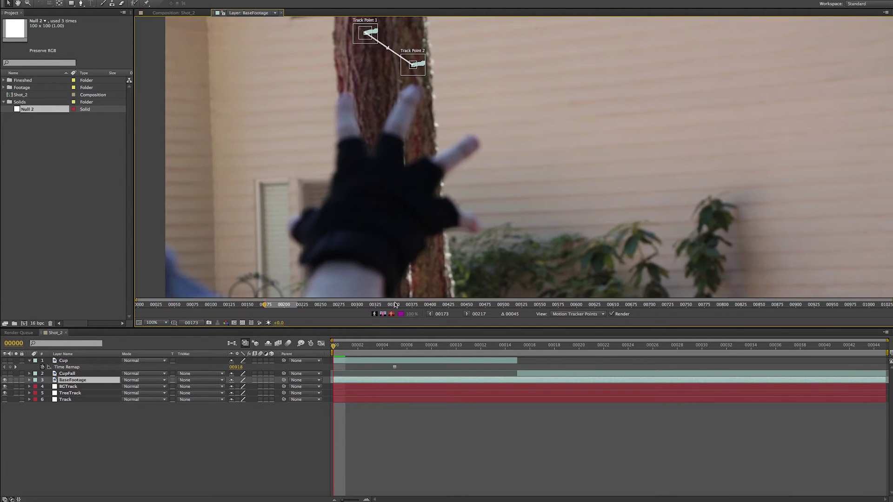
pyautogui.moveTo(411, 252); pyautogui.dragTo(433, 237)
pyautogui.moveTo(336, 355); pyautogui.dragTo(555, 352)
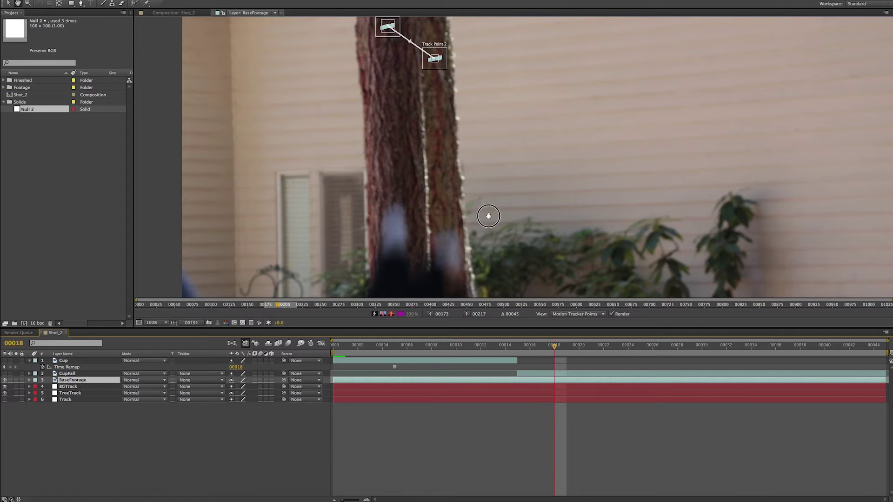
pyautogui.moveTo(486, 215); pyautogui.dragTo(478, 168)
pyautogui.moveTo(475, 200); pyautogui.dragTo(430, 202)
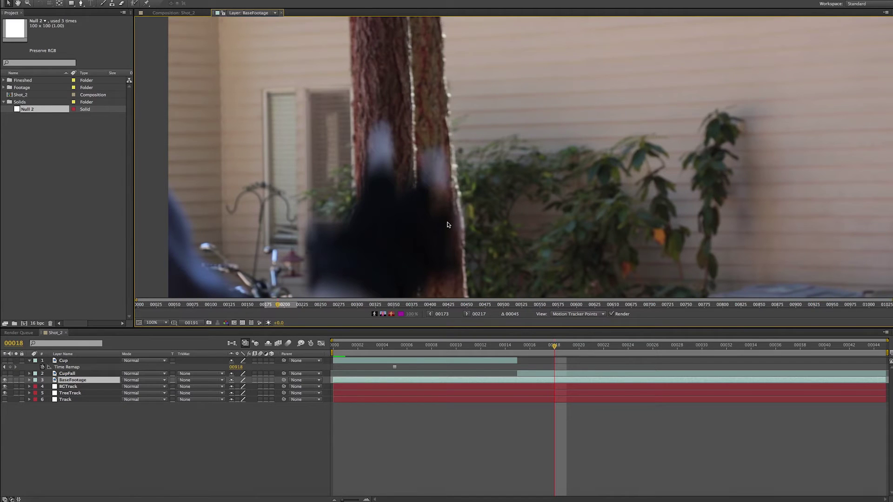
pyautogui.press(',')
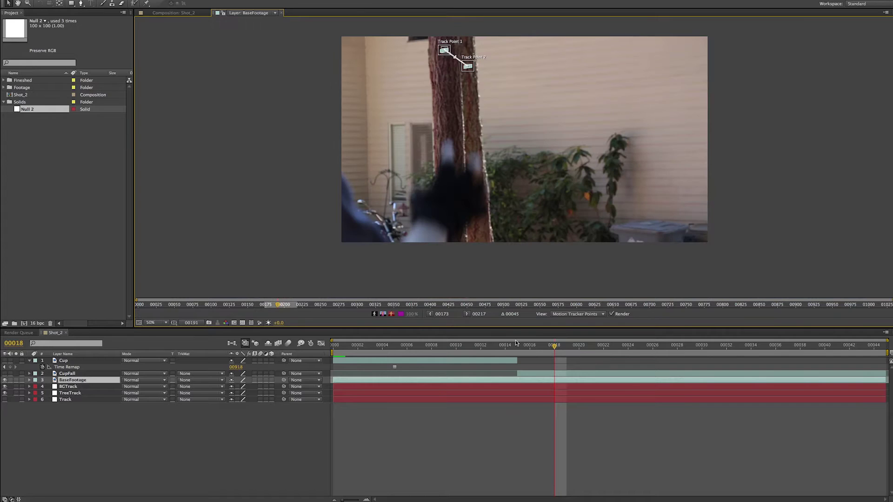
pyautogui.moveTo(558, 353); pyautogui.dragTo(333, 353)
pyautogui.moveTo(487, 136); pyautogui.dragTo(498, 207)
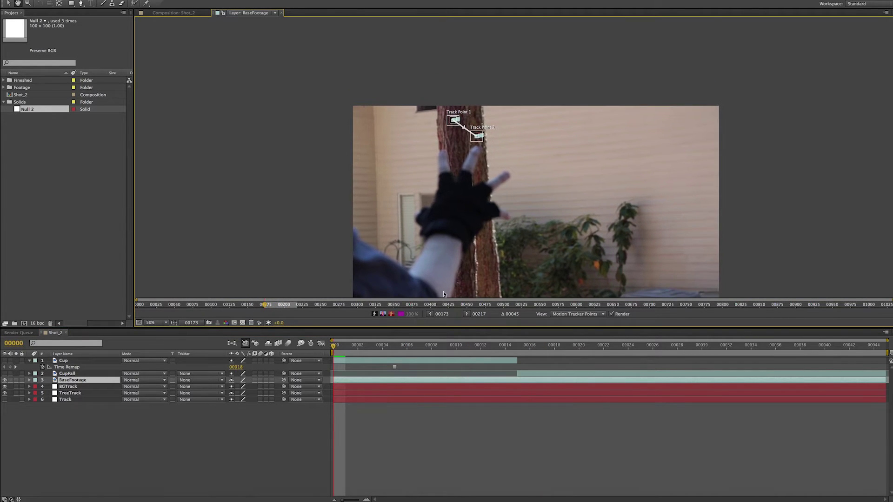
# Step: At frame 4, add a one-point track to BaseFootage and fit Track Point 1 where the outer finger meets the glove
pyautogui.moveTo(334, 350); pyautogui.dragTo(369, 367)
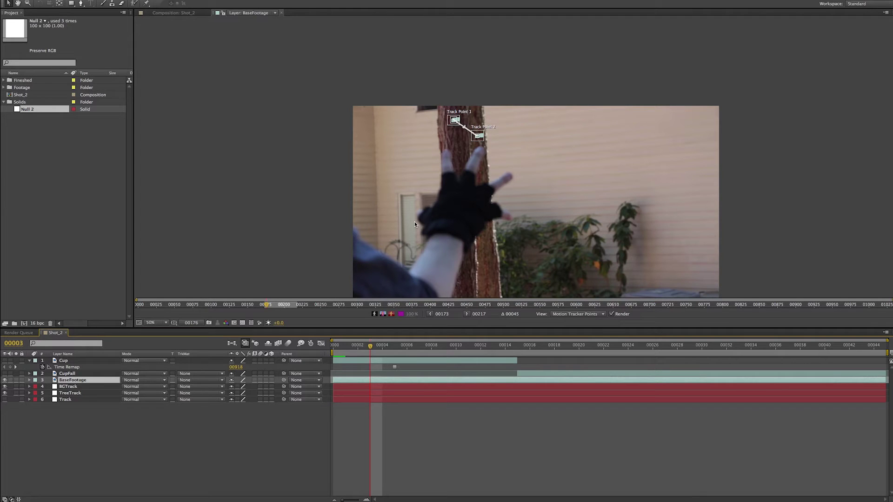
pyautogui.click(372, 347)
pyautogui.moveTo(372, 347)
pyautogui.mouseDown()
pyautogui.moveTo(561, 349)
pyautogui.moveTo(515, 362)
pyautogui.moveTo(383, 354)
pyautogui.mouseUp()
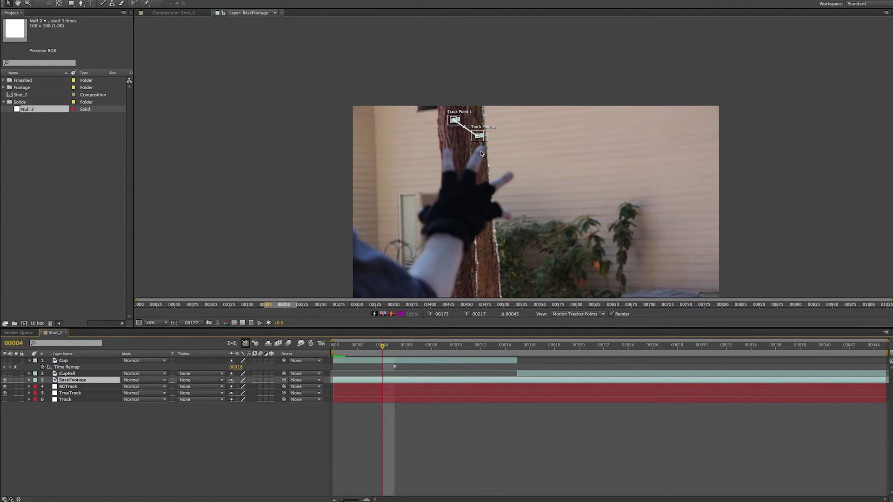
pyautogui.press('.')
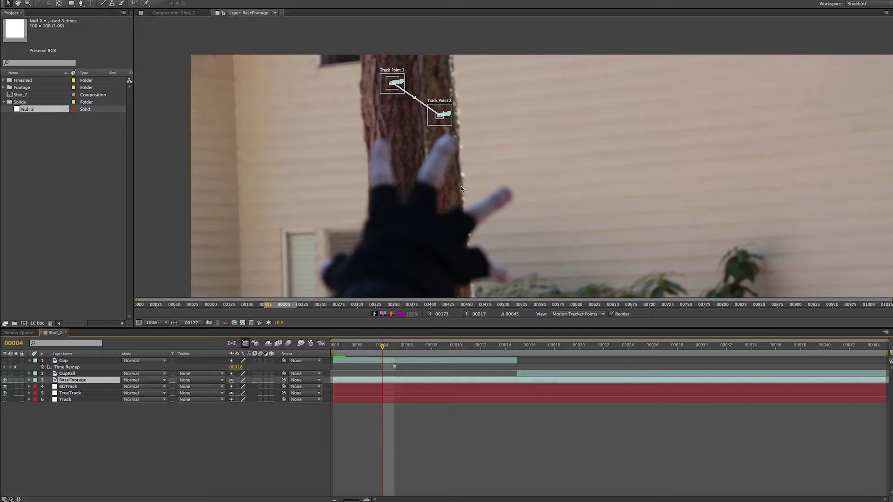
pyautogui.moveTo(405, 186); pyautogui.dragTo(451, 224)
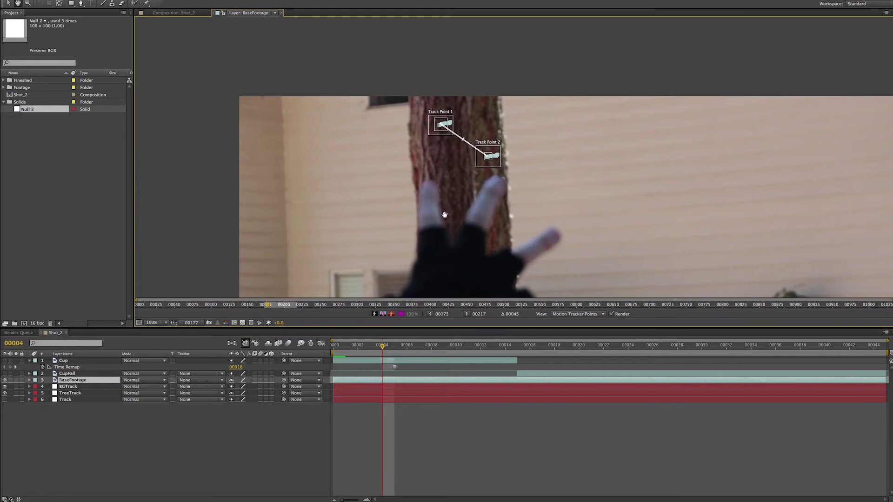
pyautogui.click(892, 395)
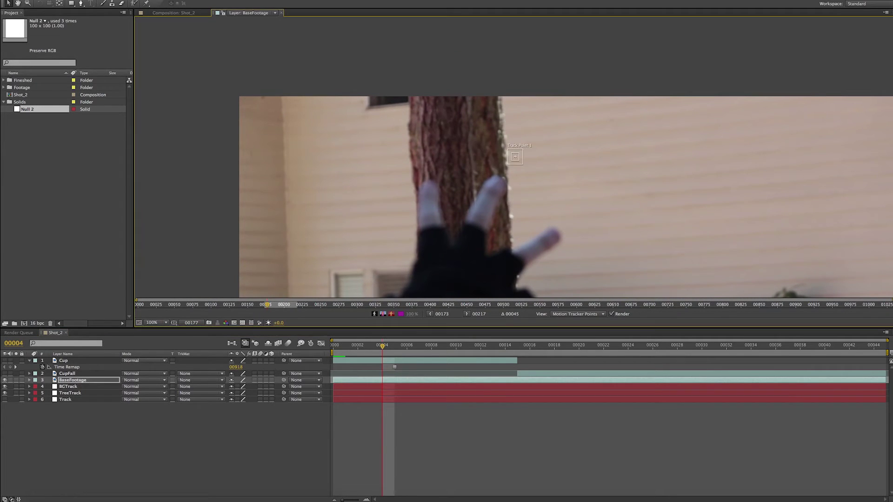
pyautogui.moveTo(519, 161); pyautogui.dragTo(450, 210)
pyautogui.moveTo(432, 187); pyautogui.dragTo(425, 235)
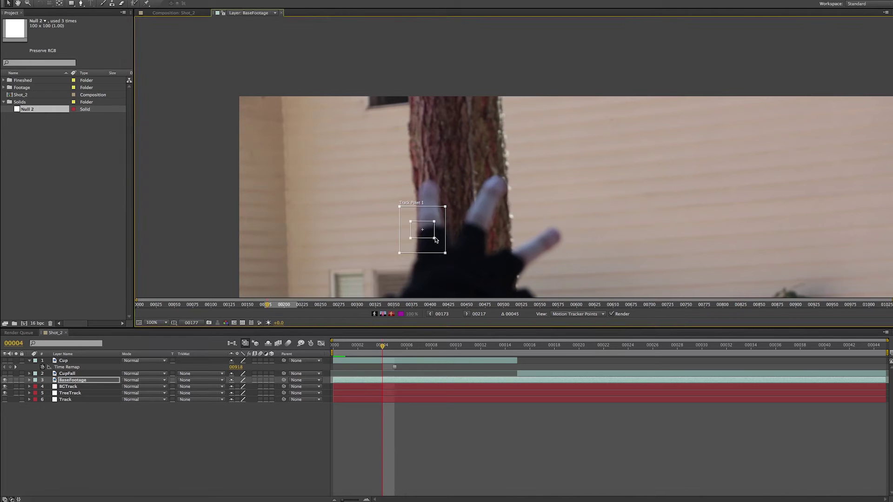
pyautogui.moveTo(445, 254); pyautogui.dragTo(438, 247)
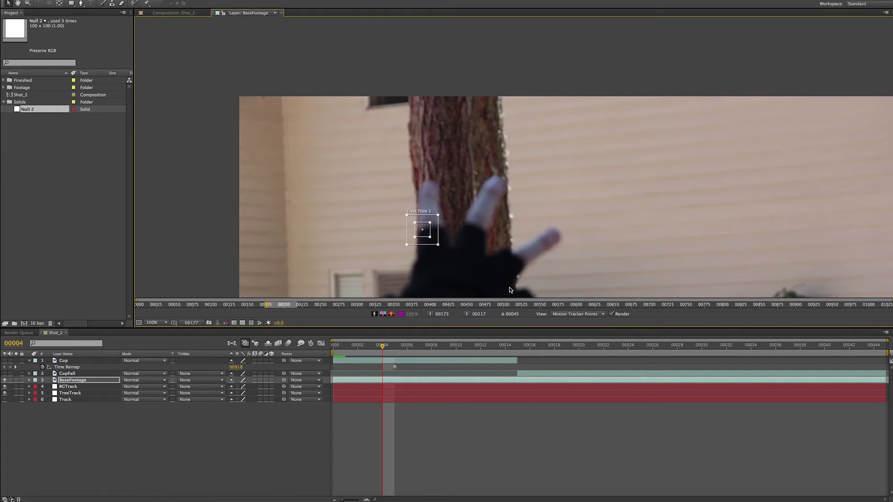
# Step: Analyze the finger track from frame 4 and manually move Track Point 1 down with the lowering hand up to frame 18
pyautogui.click(664, 348)
pyautogui.moveTo(339, 346); pyautogui.dragTo(383, 346)
pyautogui.click(675, 350)
pyautogui.moveTo(535, 349)
pyautogui.mouseDown()
pyautogui.moveTo(484, 352)
pyautogui.moveTo(559, 356)
pyautogui.moveTo(488, 349)
pyautogui.moveTo(371, 359)
pyautogui.moveTo(531, 348)
pyautogui.mouseUp()
pyautogui.click(421, 179)
pyautogui.moveTo(422, 185); pyautogui.dragTo(432, 288)
pyautogui.press('pagedown')
pyautogui.press('pagedown')
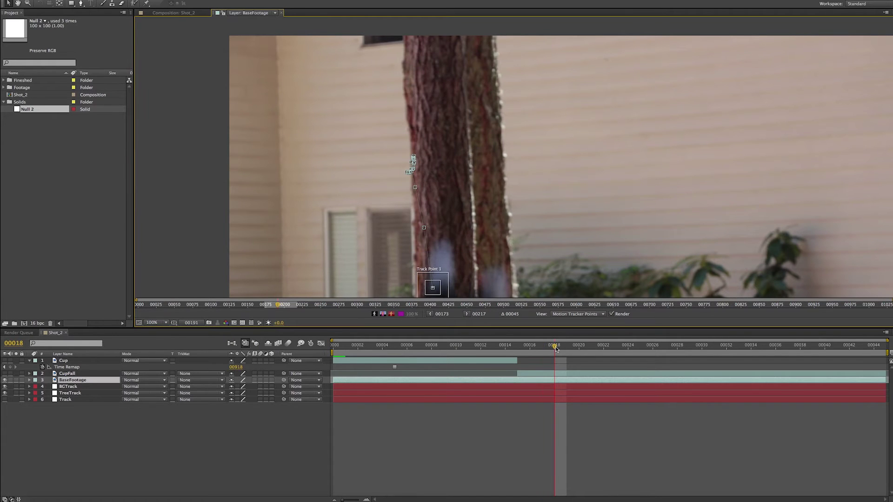
# Step: Play the footage from frame 0 to check the finger's track path, and return to frame 0
pyautogui.moveTo(545, 346); pyautogui.dragTo(333, 345)
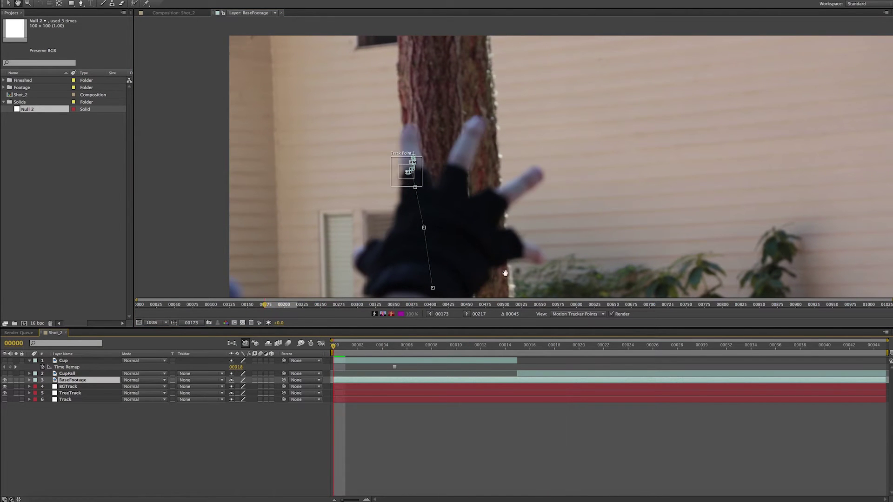
pyautogui.press('space')
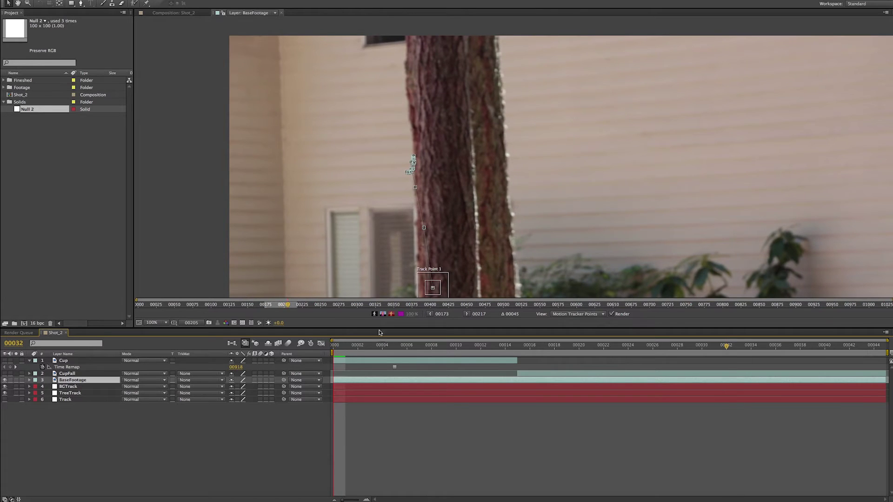
pyautogui.click(350, 348)
pyautogui.moveTo(350, 348); pyautogui.dragTo(332, 361)
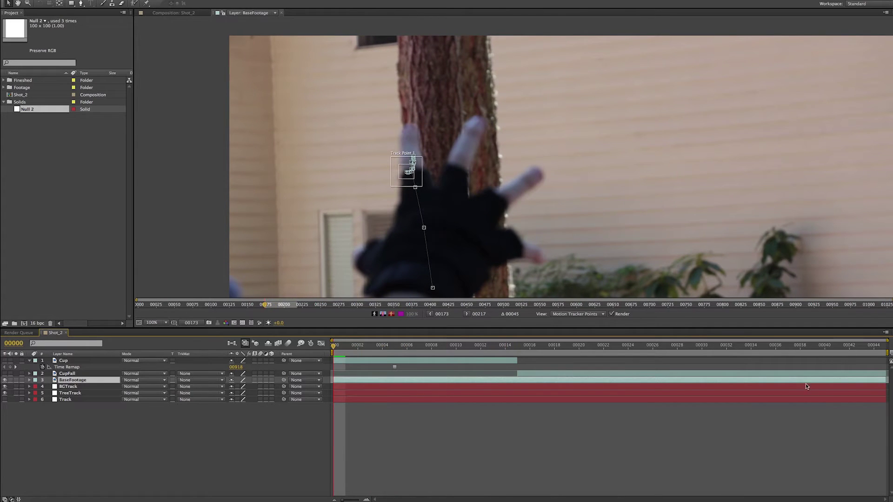
# Step: Apply the hand's tracking data to the Track null in the X and Y dimensions
pyautogui.click(892, 394)
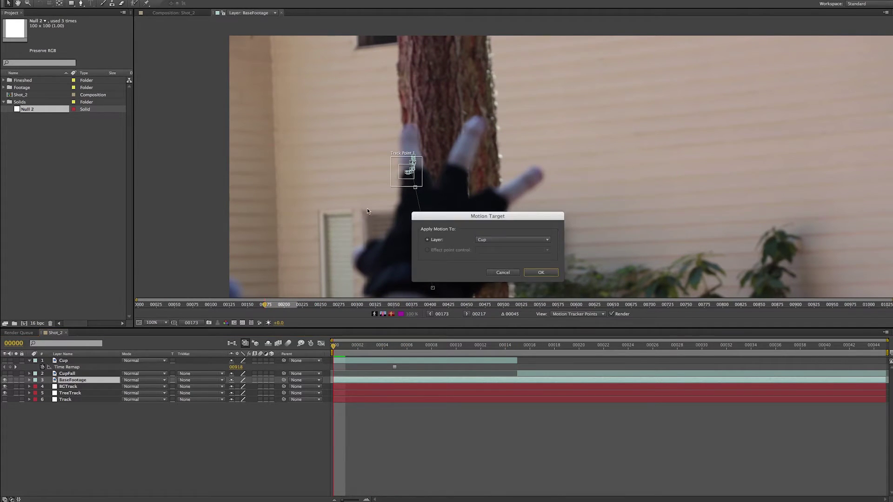
pyautogui.click(495, 240)
pyautogui.click(493, 283)
pyautogui.click(540, 272)
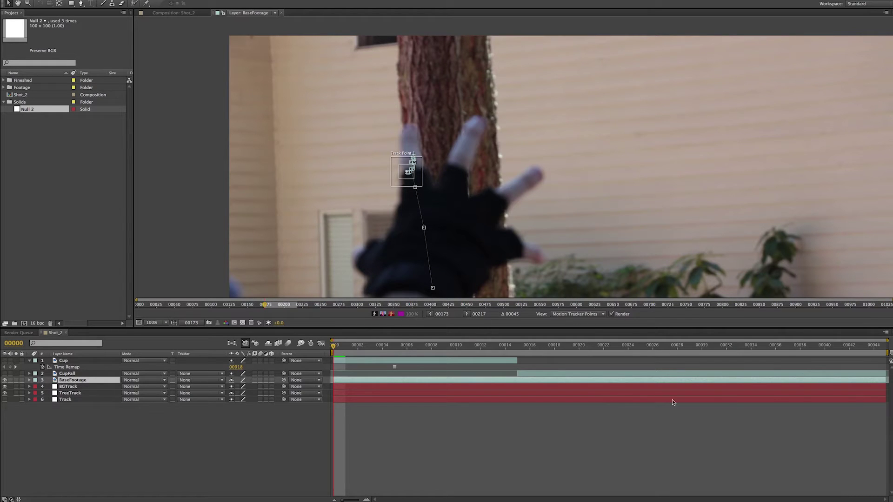
pyautogui.click(892, 409)
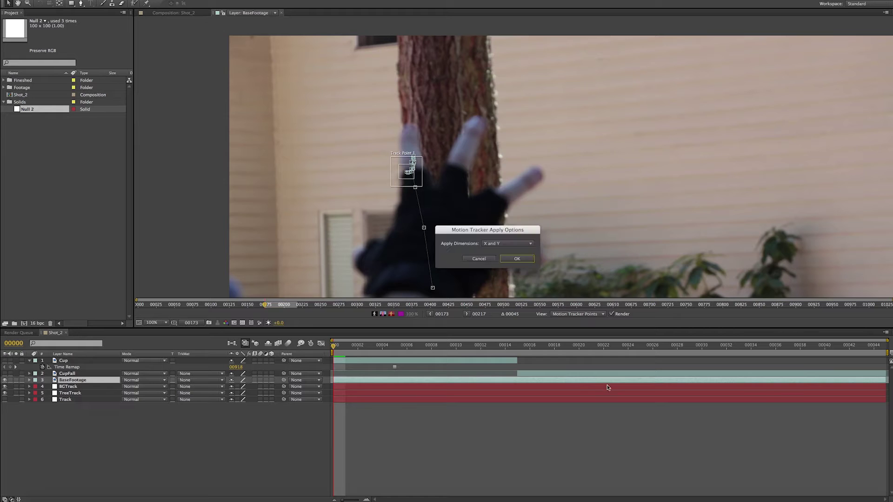
pyautogui.click(505, 259)
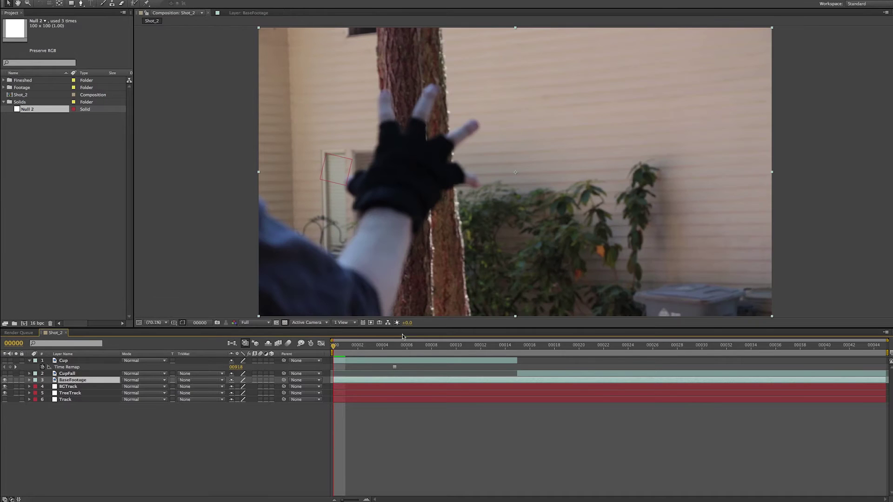
# Step: Rename the Track null as HandTrack
pyautogui.click(68, 400)
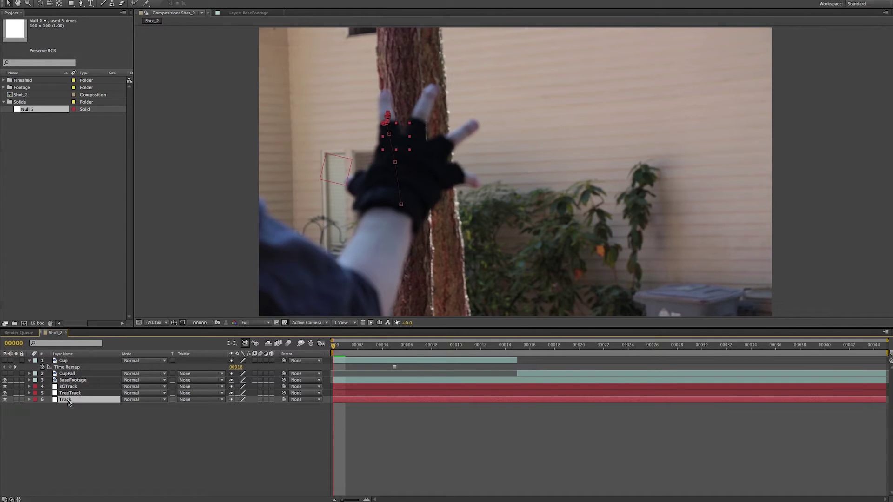
pyautogui.press('Return')
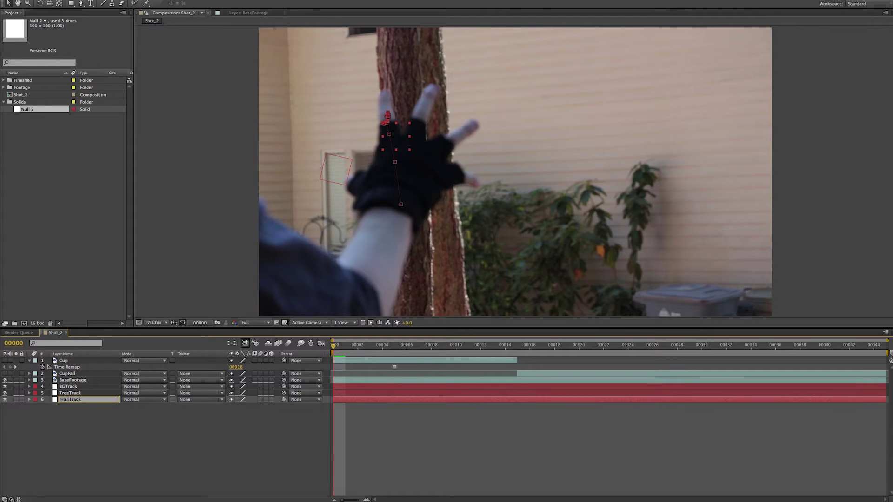
pyautogui.press('Return')
pyautogui.click(101, 424)
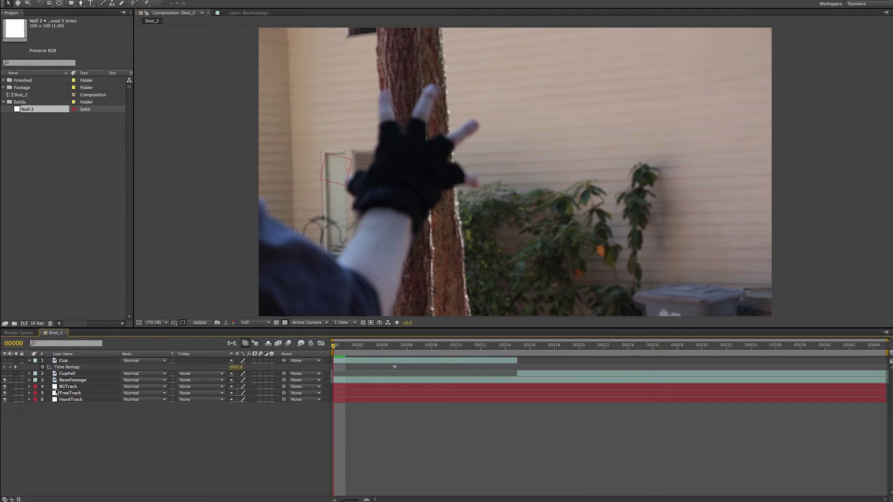
# Step: Select the BGTrack null and scrub the timeline to check its tracked motion
pyautogui.click(71, 388)
pyautogui.moveTo(336, 352); pyautogui.dragTo(321, 330)
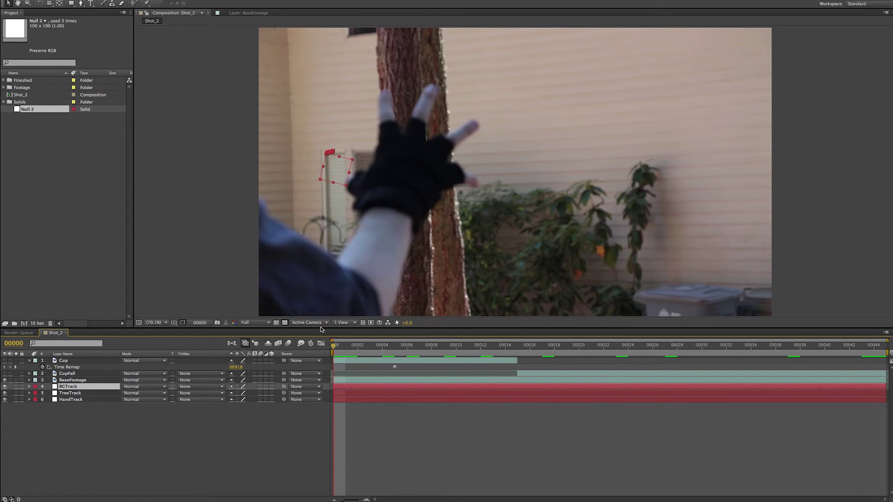
# Step: Select the TreeTrack null, scrub the timeline to check its tracked motion and return to frame 0
pyautogui.click(71, 394)
pyautogui.press('space')
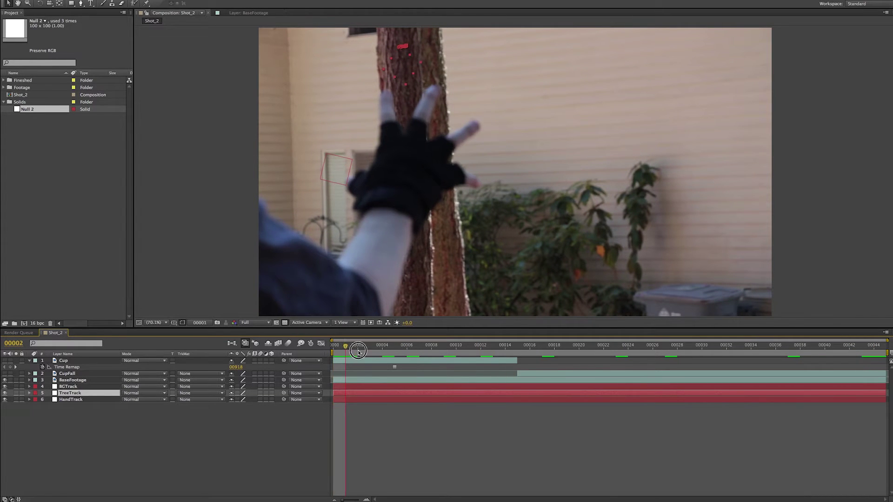
pyautogui.moveTo(839, 363); pyautogui.dragTo(313, 354)
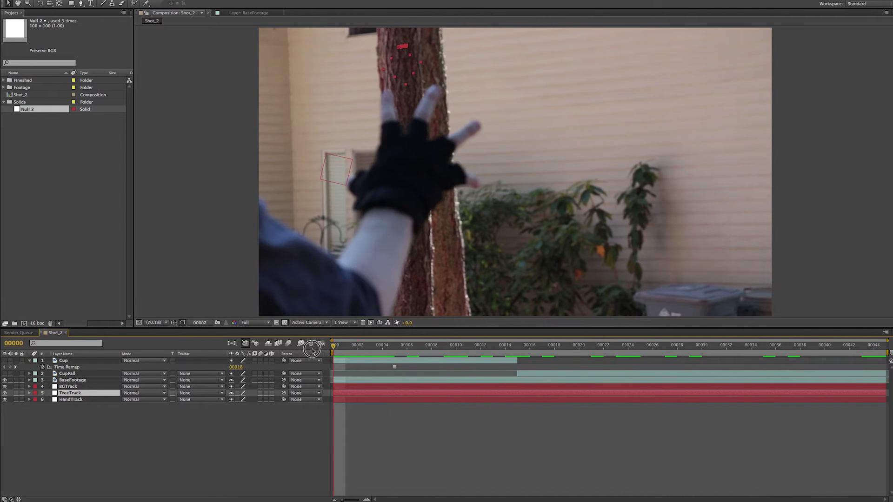
# Step: Trim the end of the HandTrack null to frame 18, check the result by scrubbing and return to frame 0
pyautogui.click(74, 400)
pyautogui.moveTo(334, 345); pyautogui.dragTo(554, 371)
pyautogui.moveTo(886, 400); pyautogui.dragTo(563, 400)
pyautogui.click(577, 402)
pyautogui.moveTo(554, 347); pyautogui.dragTo(444, 393)
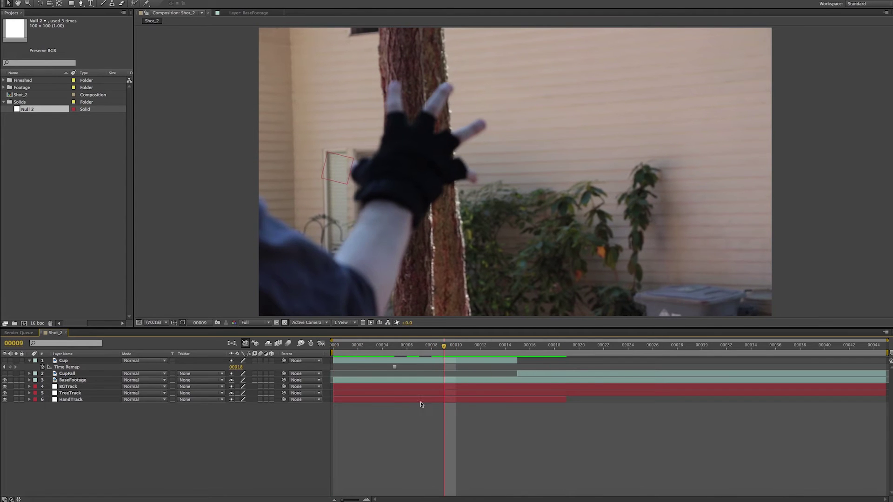
pyautogui.press('Home')
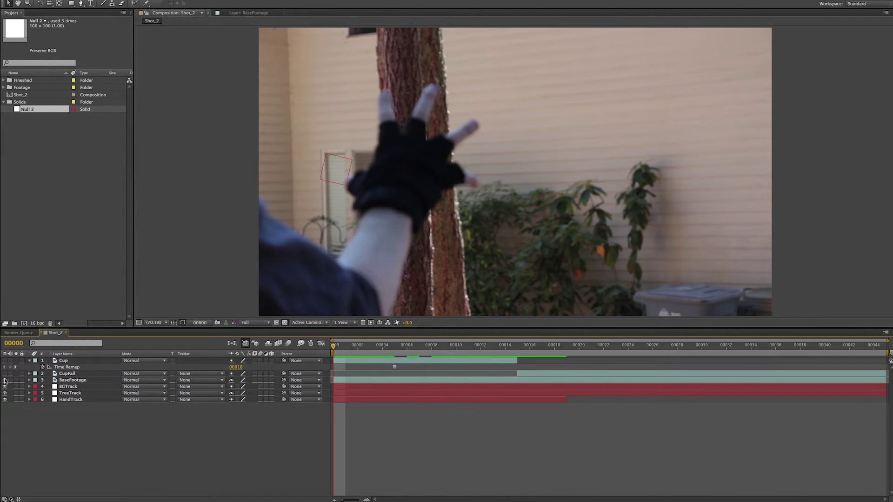
# Step: Show the Cup layer and select it at frame 9 with the held yellow cup in close-up
pyautogui.press('pagedown')
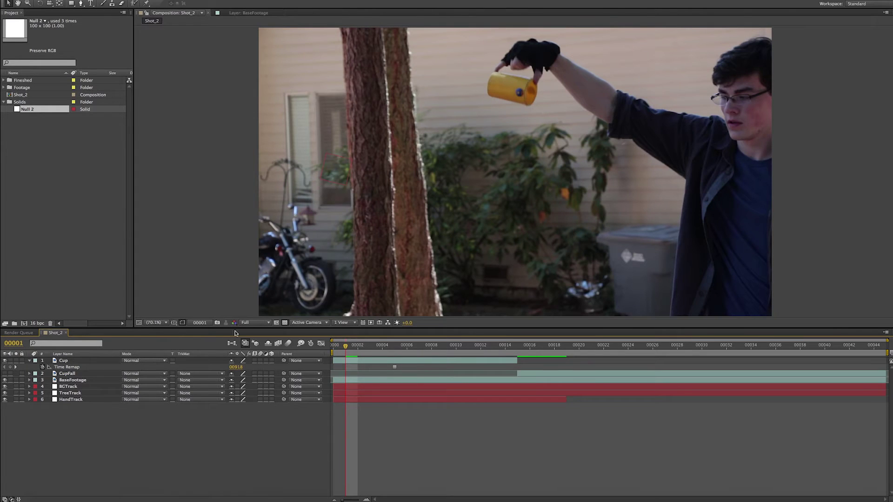
pyautogui.moveTo(342, 348); pyautogui.dragTo(444, 357)
pyautogui.press('.')
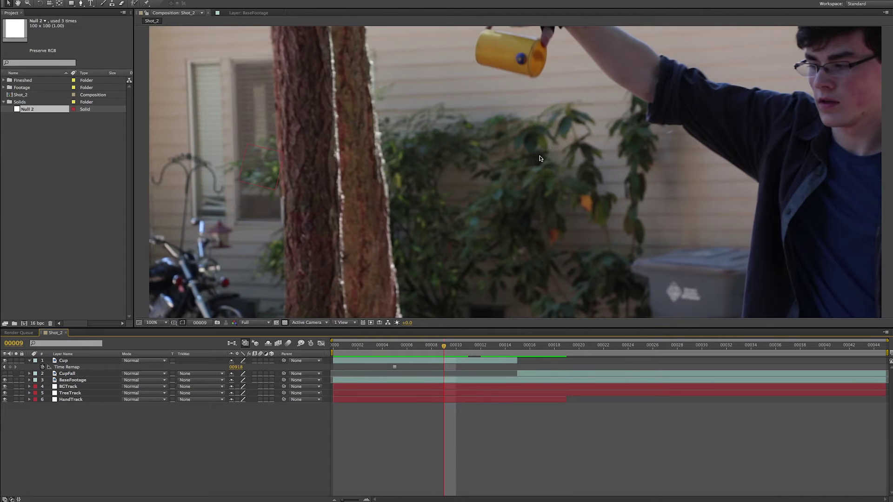
pyautogui.press('.')
pyautogui.moveTo(555, 139); pyautogui.dragTo(549, 205)
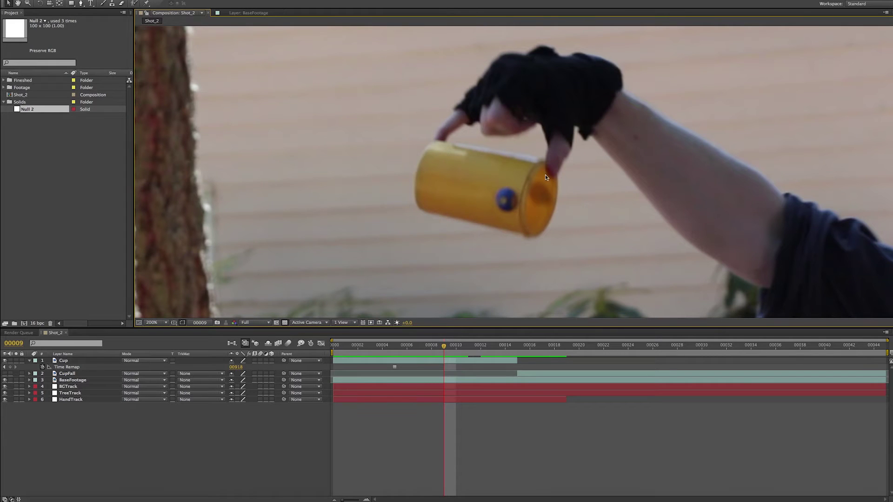
pyautogui.moveTo(432, 346)
pyautogui.mouseDown()
pyautogui.moveTo(321, 355)
pyautogui.moveTo(505, 358)
pyautogui.moveTo(410, 357)
pyautogui.moveTo(444, 358)
pyautogui.mouseUp()
pyautogui.click(472, 362)
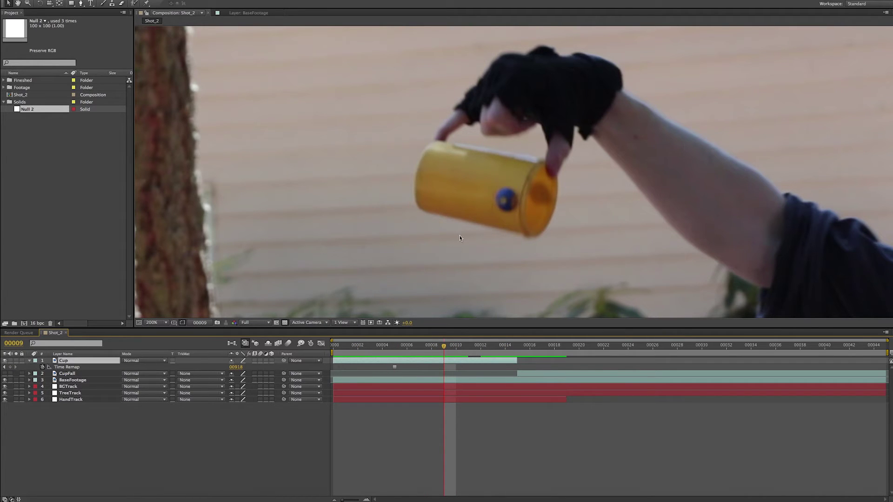
# Step: Draw a closed, curved Pen mask tightly around the yellow cup on the Cup layer at frame 9
pyautogui.click(81, 5)
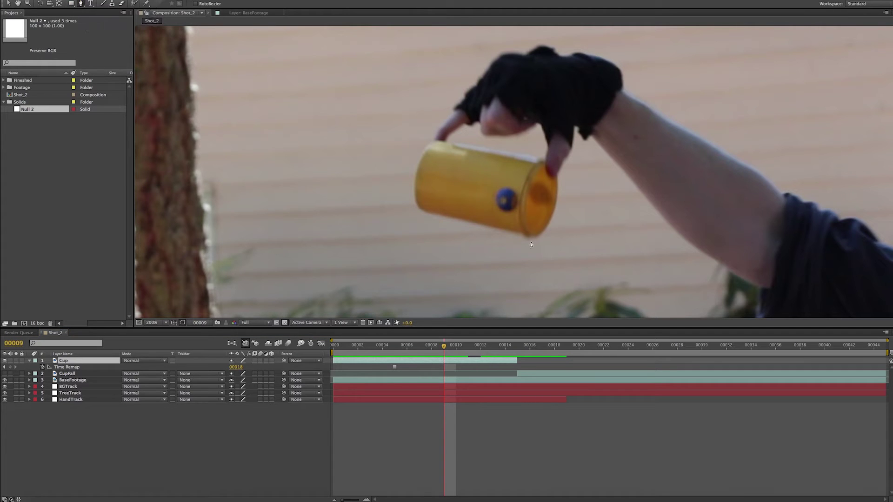
pyautogui.click(418, 208)
pyautogui.click(421, 226)
pyautogui.click(414, 190)
pyautogui.moveTo(415, 190); pyautogui.dragTo(412, 190)
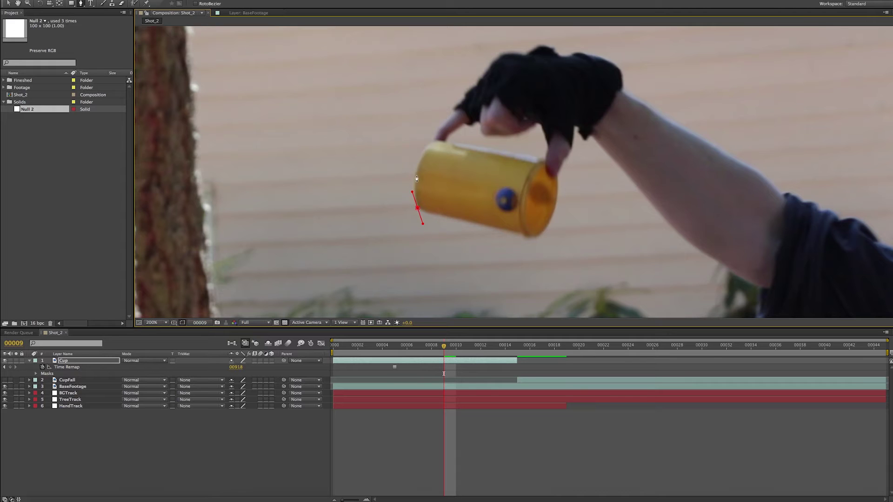
pyautogui.click(417, 162)
pyautogui.moveTo(418, 164); pyautogui.dragTo(420, 172)
pyautogui.moveTo(435, 140); pyautogui.dragTo(441, 139)
pyautogui.moveTo(545, 159); pyautogui.dragTo(559, 187)
pyautogui.moveTo(545, 228); pyautogui.dragTo(502, 233)
pyautogui.click(418, 208)
pyautogui.moveTo(435, 140); pyautogui.dragTo(475, 145)
# Step: Set the Cup layer's mask feather to 2 pixels and deselect the layer to inspect the cutout edge
pyautogui.press('v')
pyautogui.press('f')
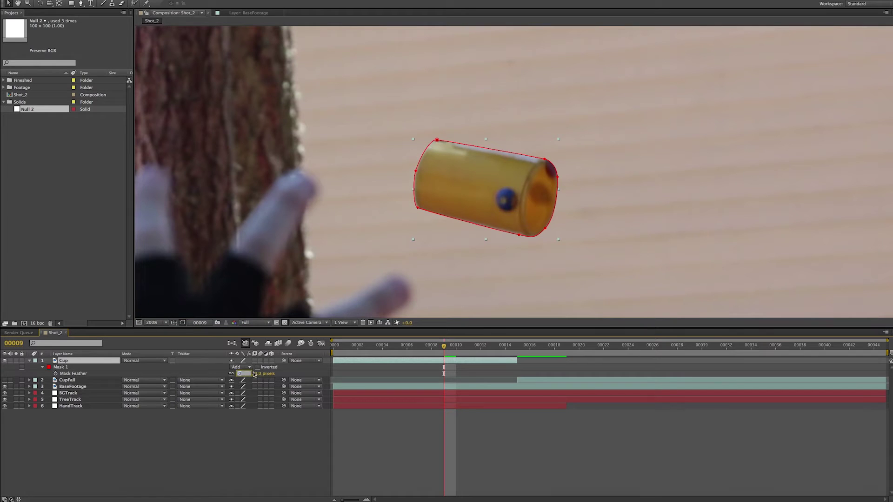
pyautogui.press('Return')
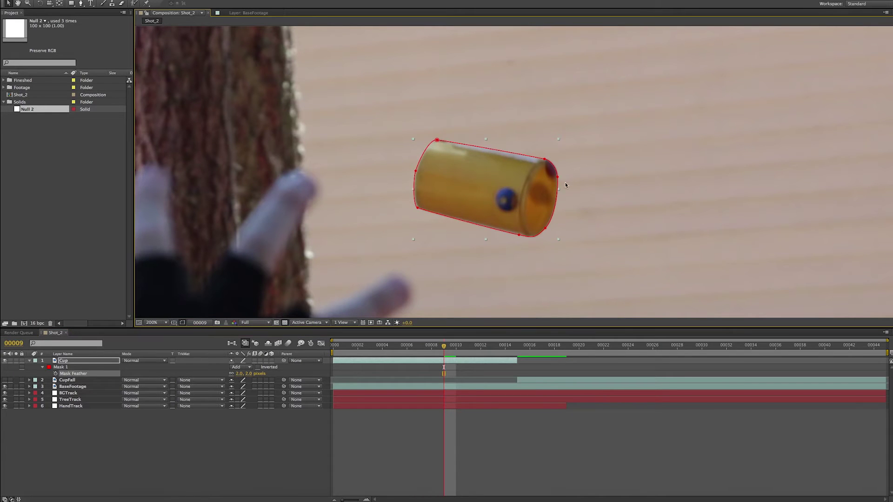
pyautogui.click(404, 244)
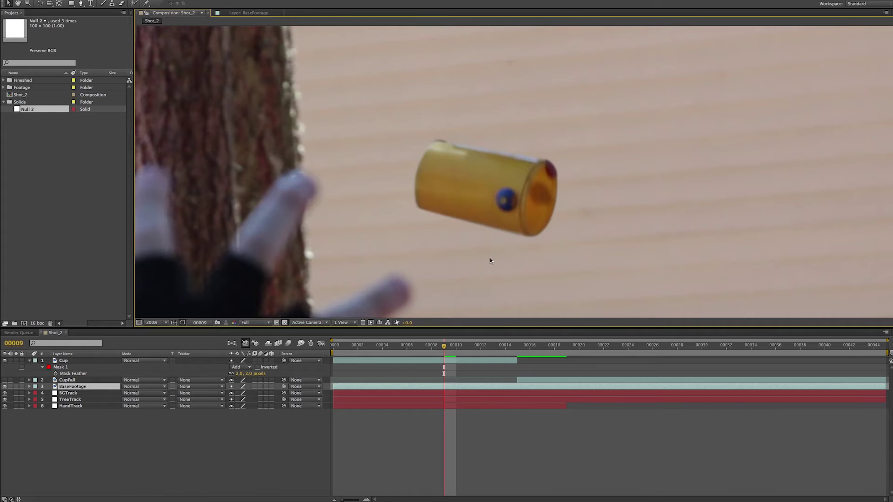
# Step: At frame 0, move the masked cup down and to the right, onto the wall just above the vines
pyautogui.press(',')
pyautogui.press(',')
pyautogui.moveTo(543, 239); pyautogui.dragTo(501, 197)
pyautogui.moveTo(341, 350)
pyautogui.mouseDown()
pyautogui.moveTo(333, 350)
pyautogui.moveTo(447, 354)
pyautogui.moveTo(326, 355)
pyautogui.mouseUp()
pyautogui.click(77, 362)
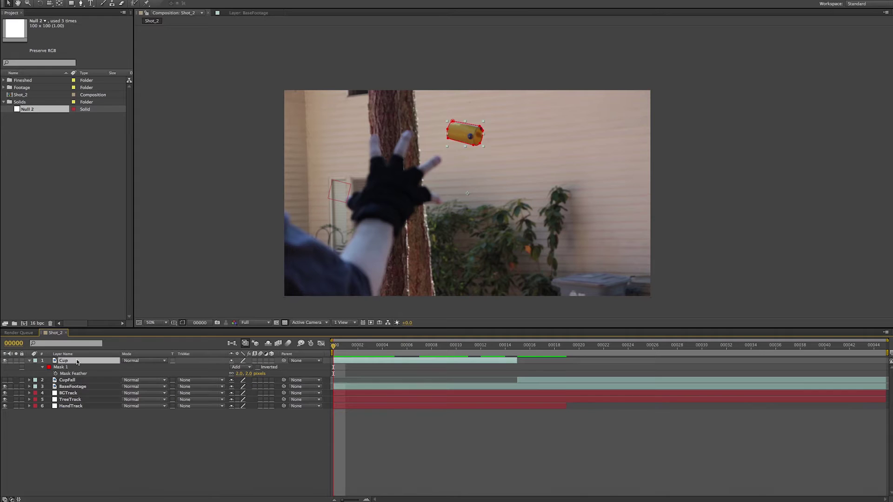
pyautogui.moveTo(461, 131); pyautogui.dragTo(499, 169)
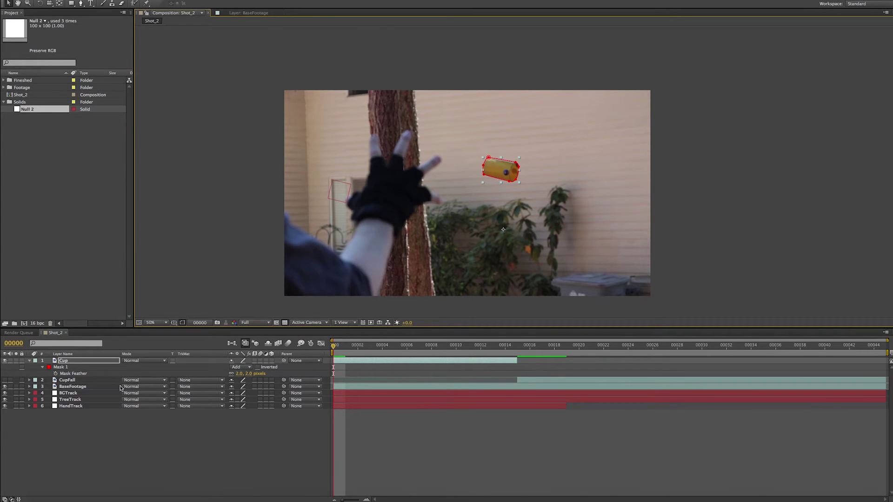
# Step: Show the CupFall layer, scrub across its start at frame 15 to compare the cup positions, and return to frame 0
pyautogui.click(4, 381)
pyautogui.moveTo(523, 350)
pyautogui.mouseDown()
pyautogui.moveTo(504, 351)
pyautogui.moveTo(520, 355)
pyautogui.mouseUp()
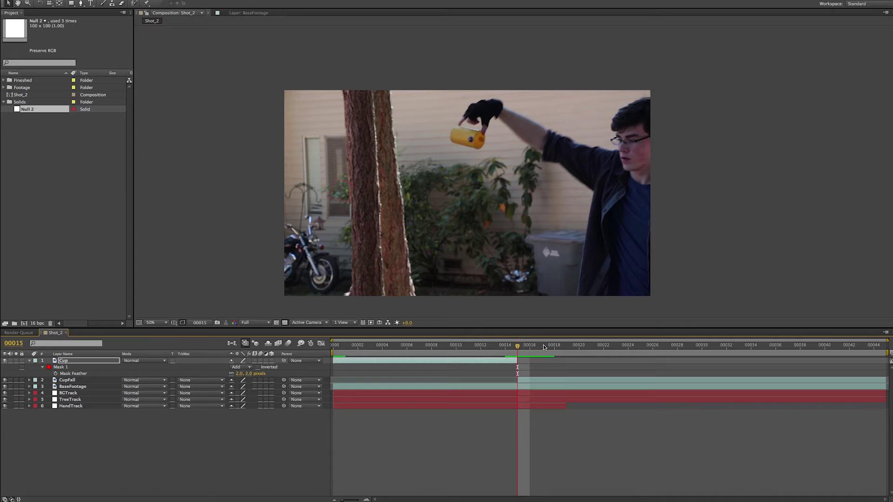
pyautogui.moveTo(518, 349); pyautogui.dragTo(542, 355)
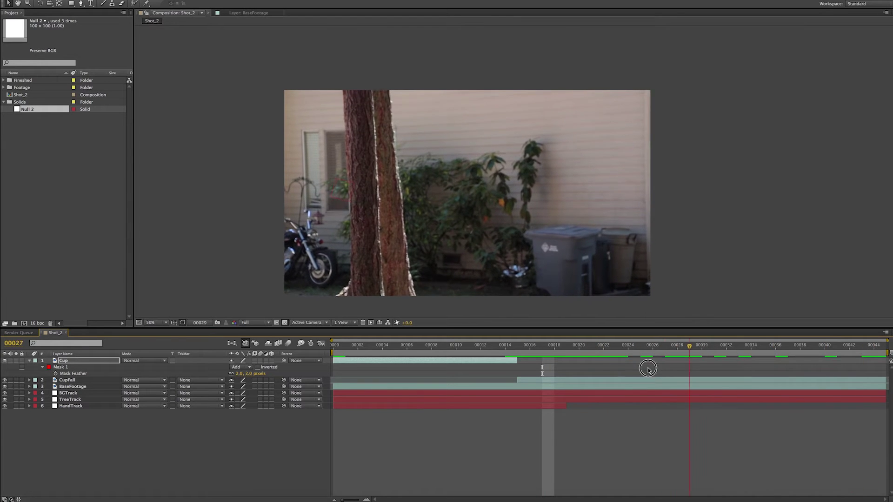
pyautogui.moveTo(525, 371); pyautogui.dragTo(510, 372)
pyautogui.moveTo(521, 371); pyautogui.dragTo(333, 372)
# Step: Shift the masked cup left and slightly down at frame 0, comparing it with the CupFall clip at frame 15
pyautogui.moveTo(498, 168); pyautogui.dragTo(485, 179)
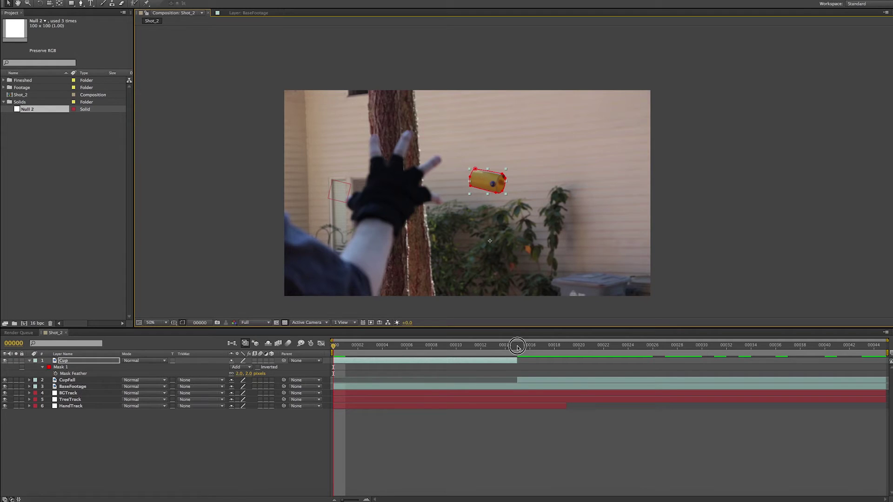
pyautogui.click(518, 345)
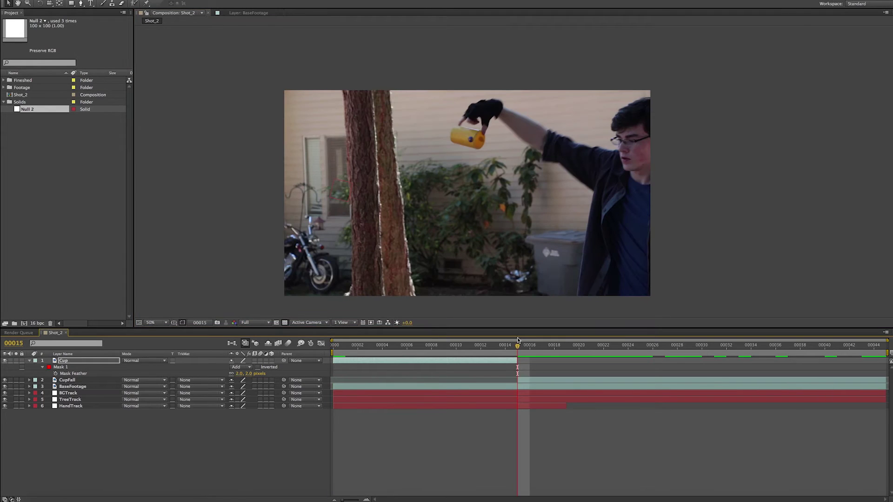
pyautogui.click(330, 348)
pyautogui.moveTo(473, 183); pyautogui.dragTo(481, 187)
# Step: Move the Cup layer's anchor point to the center of the masked cup
pyautogui.click(59, 3)
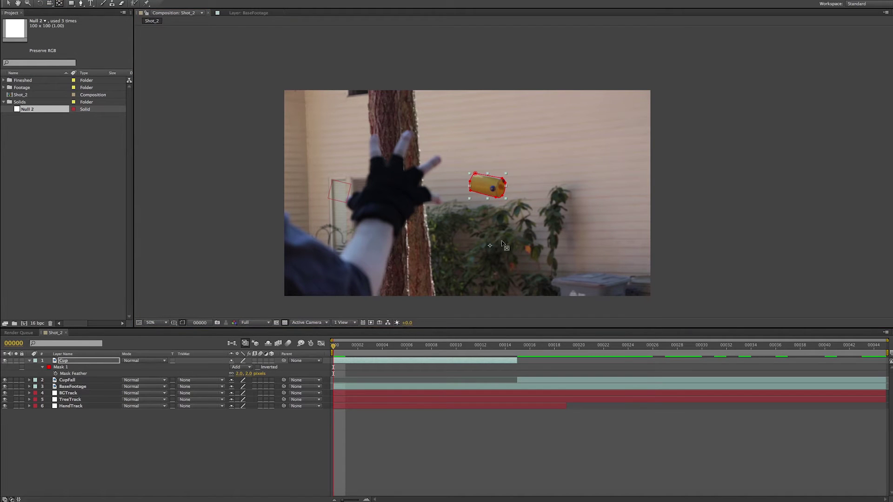
pyautogui.moveTo(490, 245); pyautogui.dragTo(486, 185)
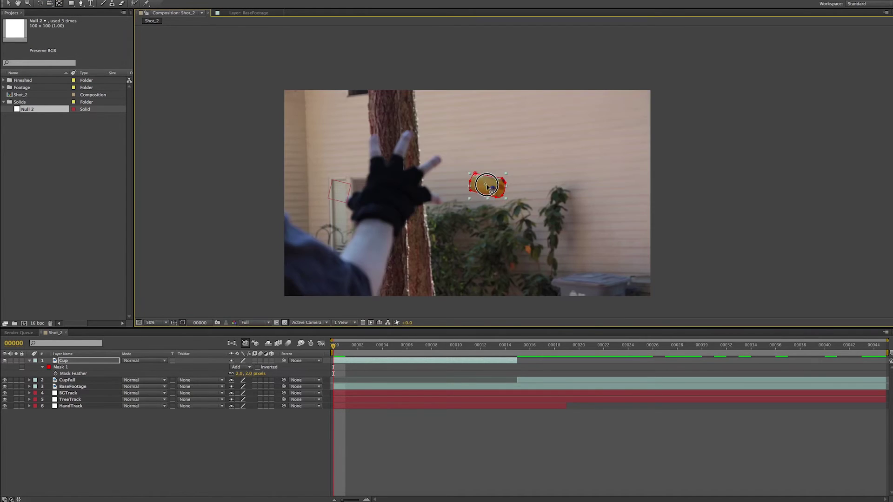
pyautogui.click(8, 3)
# Step: Fine-tune the masked cup's position and rotation at frame 0 to match the tilt of the cup in CupFall at frame 15
pyautogui.moveTo(494, 185)
pyautogui.mouseDown()
pyautogui.moveTo(500, 187)
pyautogui.moveTo(491, 187)
pyautogui.mouseUp()
pyautogui.press('w')
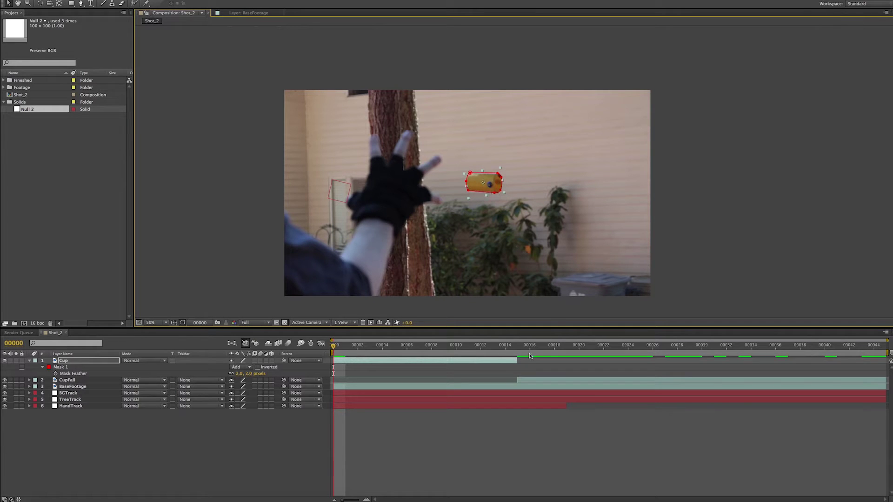
pyautogui.click(517, 348)
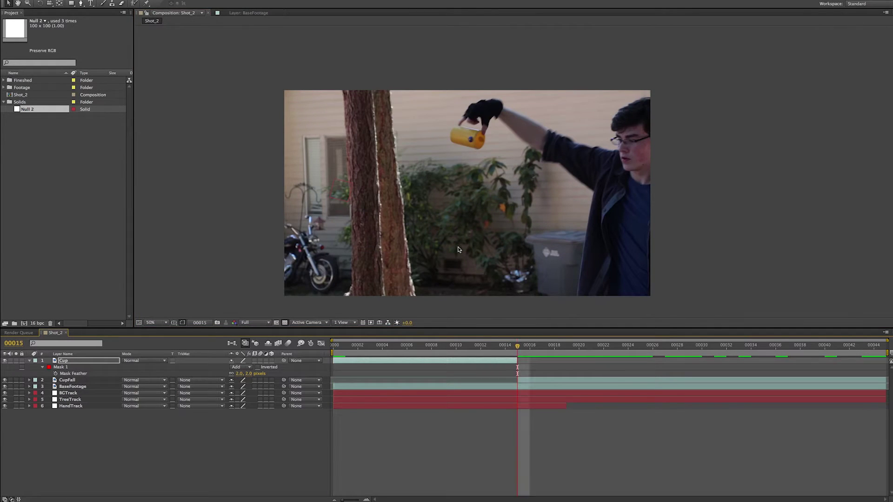
pyautogui.moveTo(341, 348); pyautogui.dragTo(328, 348)
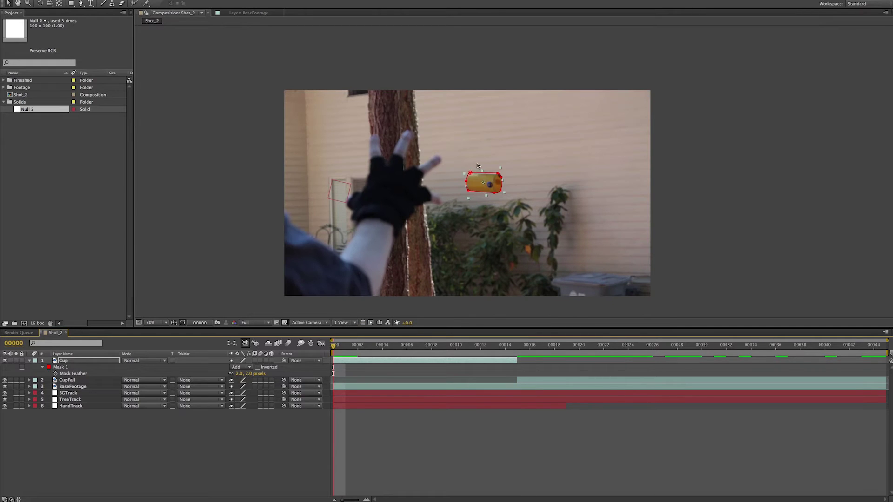
pyautogui.moveTo(477, 183)
pyautogui.mouseDown()
pyautogui.moveTo(498, 188)
pyautogui.moveTo(490, 180)
pyautogui.mouseUp()
pyautogui.press('w')
pyautogui.press('v')
# Step: Check the transition from Cup to CupFall around frame 14, return to frame 0 and deselect the Cup layer
pyautogui.click(503, 347)
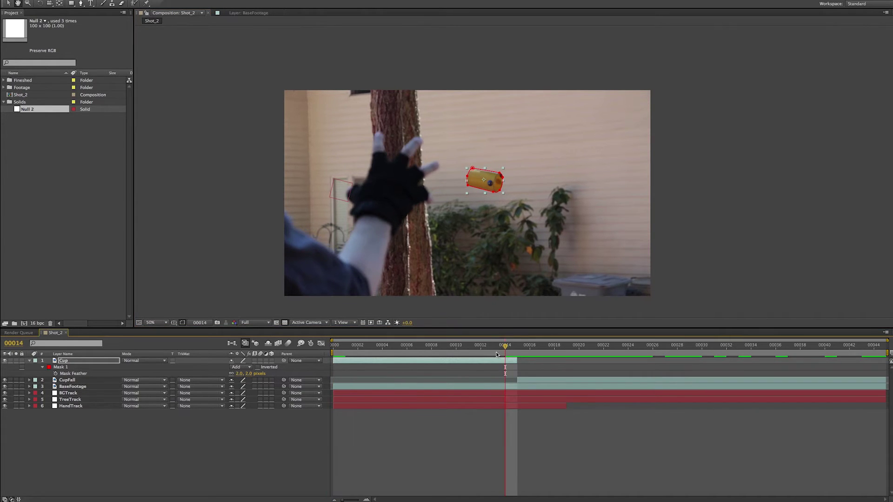
pyautogui.press('space')
pyautogui.press('space')
pyautogui.moveTo(479, 346); pyautogui.dragTo(322, 346)
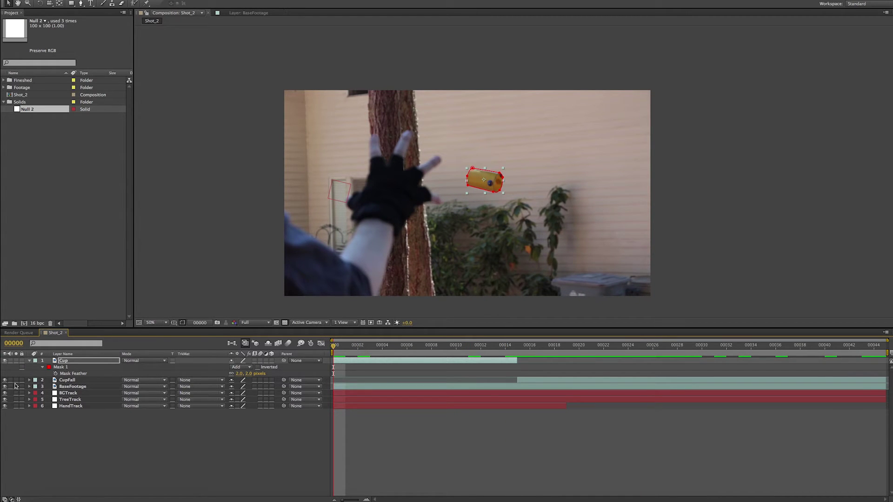
pyautogui.click(726, 150)
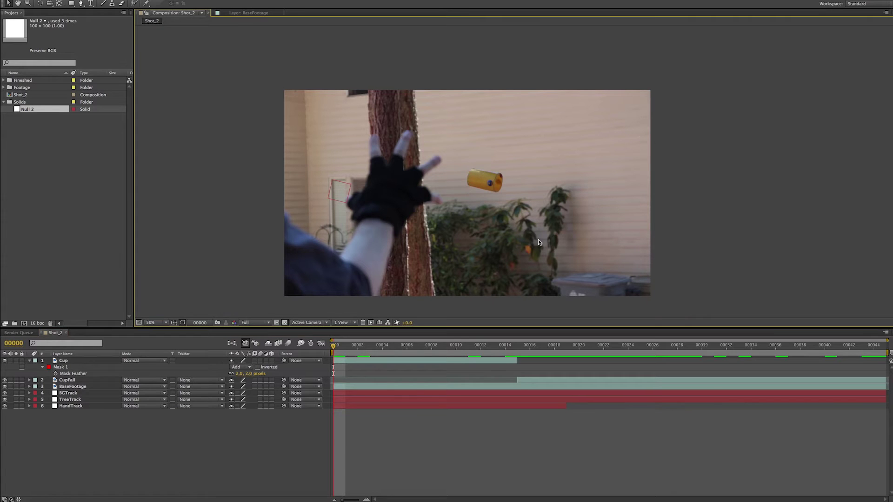
# Step: Parent the Cup layer to the TreeTrack null and preview frames 0 to 14
pyautogui.click(300, 361)
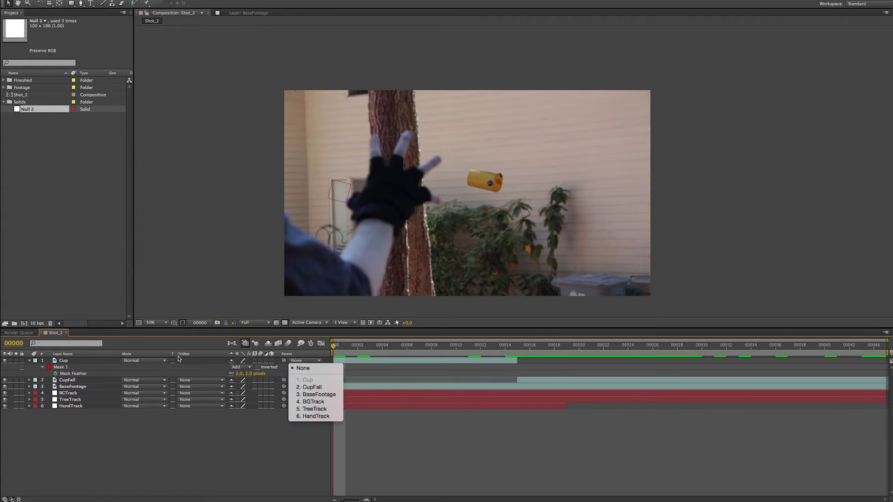
pyautogui.click(99, 365)
pyautogui.click(100, 362)
pyautogui.moveTo(284, 361); pyautogui.dragTo(95, 400)
pyautogui.click(133, 444)
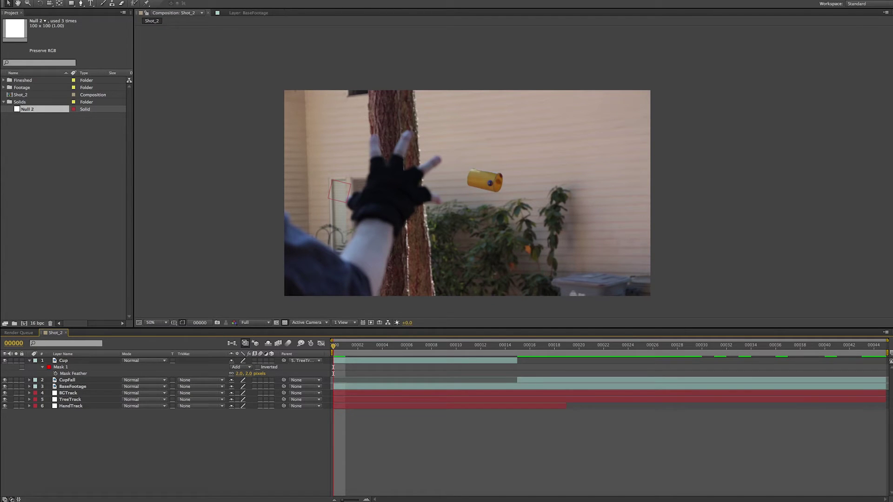
pyautogui.press('space')
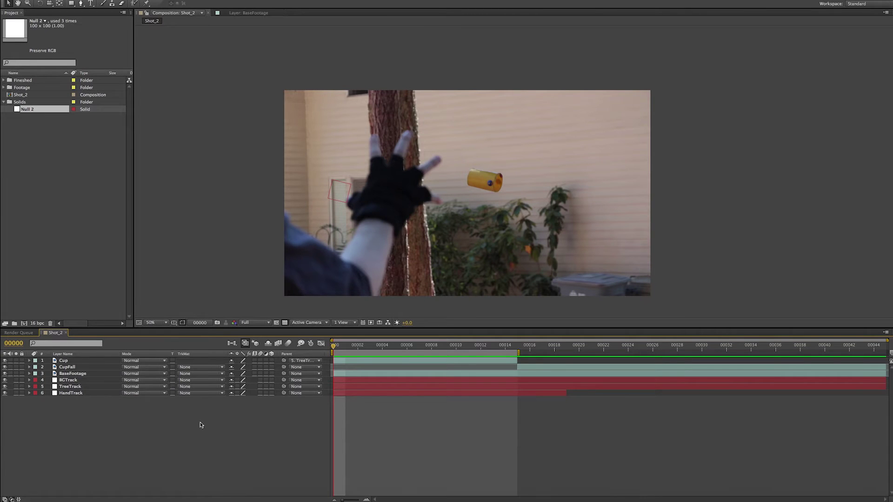
# Step: Add a 1920 × 1080 px white solid named White Solid as the top layer, spanning the whole composition
pyautogui.rightClick(103, 427)
pyautogui.moveTo(120, 433)
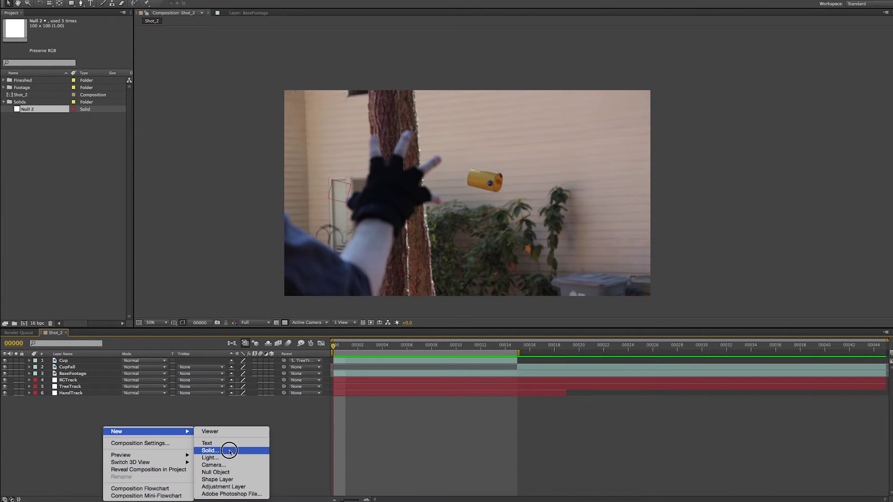
pyautogui.click(210, 450)
pyautogui.click(494, 195)
pyautogui.moveTo(494, 194); pyautogui.dragTo(526, 194)
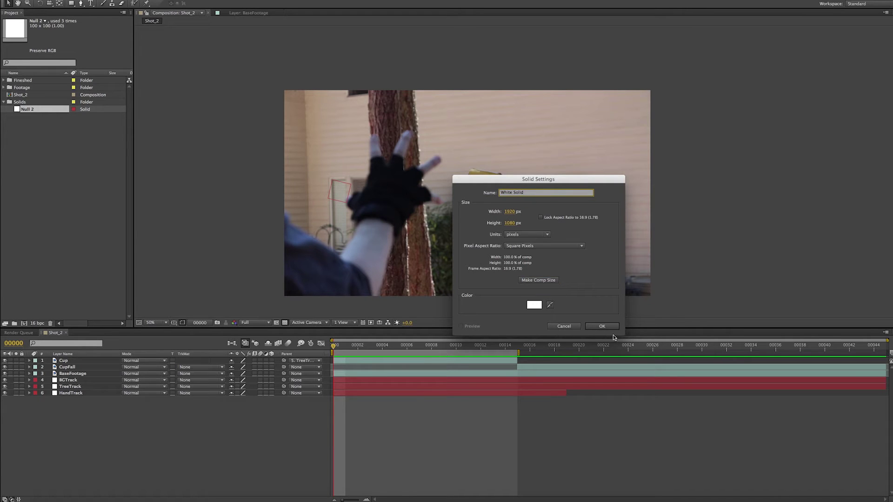
pyautogui.click(605, 326)
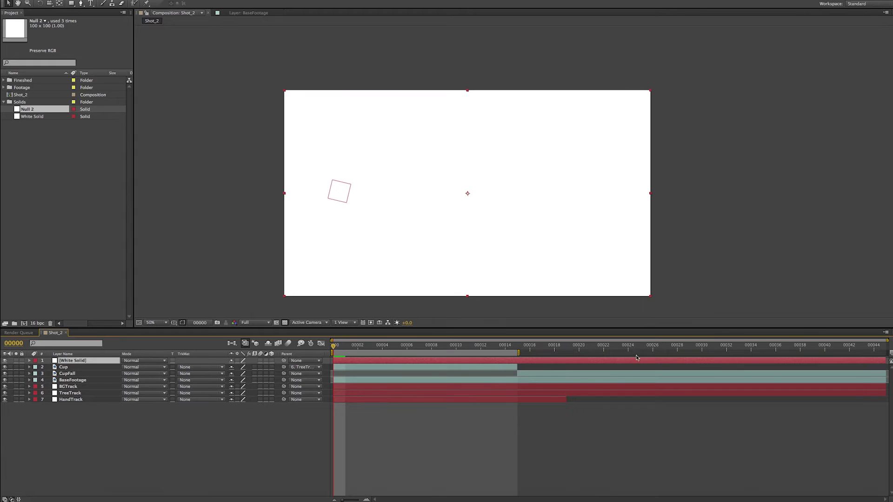
pyautogui.moveTo(885, 360); pyautogui.dragTo(578, 361)
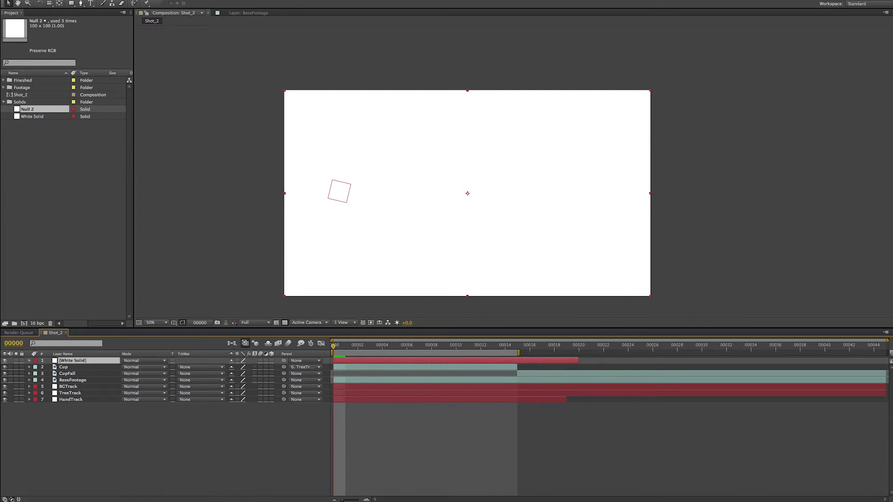
pyautogui.moveTo(578, 361); pyautogui.dragTo(883, 361)
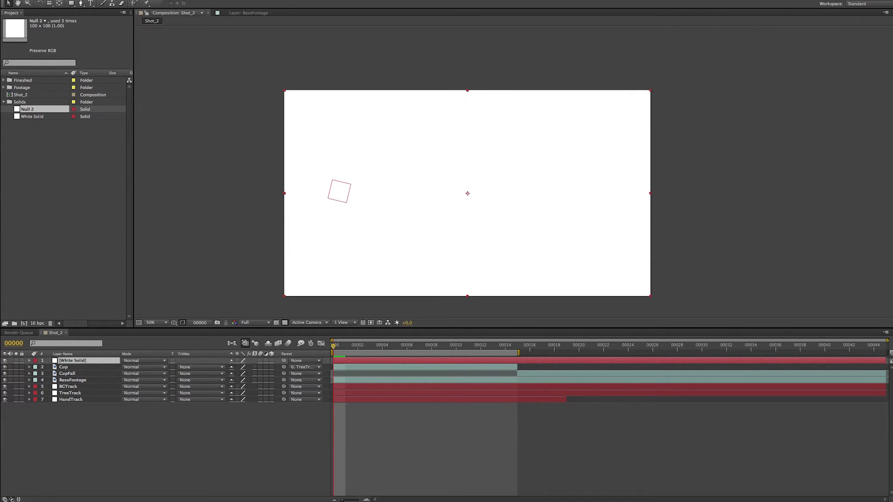
# Step: Apply Fractal Noise to the White Solid with contrast 250, noise type Spline and complexity 12
pyautogui.moveTo(787, 277); pyautogui.dragTo(696, 361)
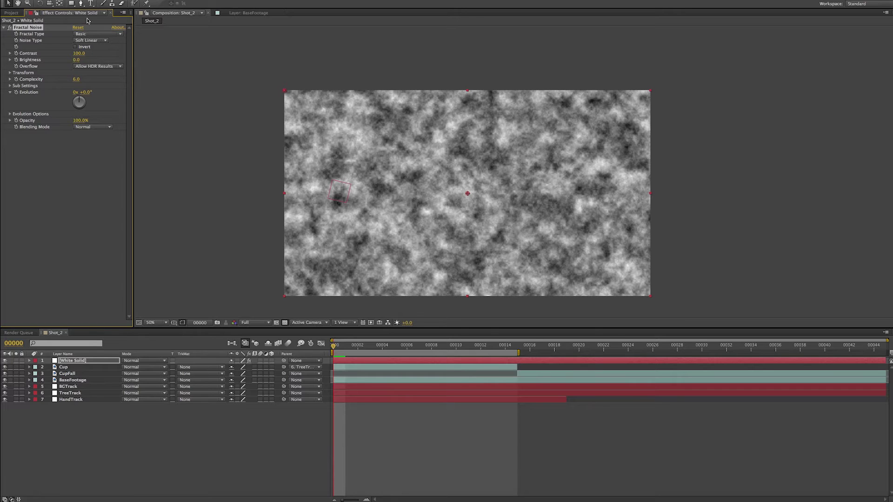
pyautogui.click(79, 54)
pyautogui.write('250')
pyautogui.press('Return')
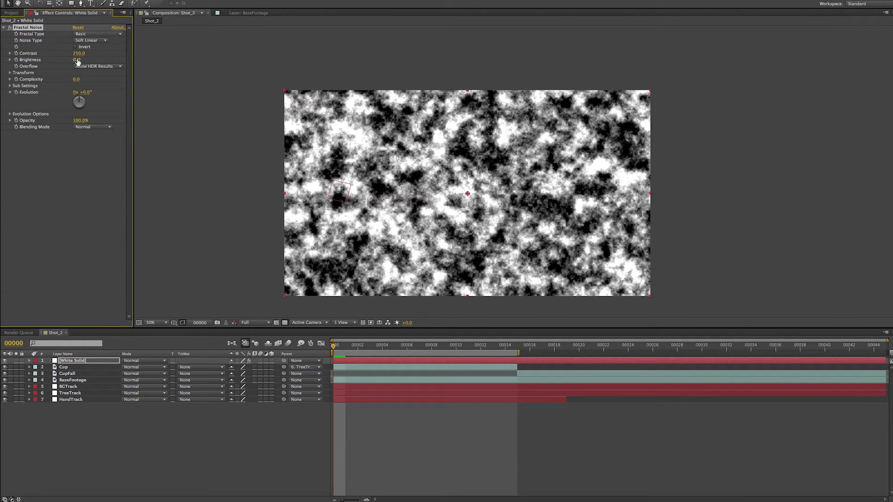
pyautogui.click(99, 43)
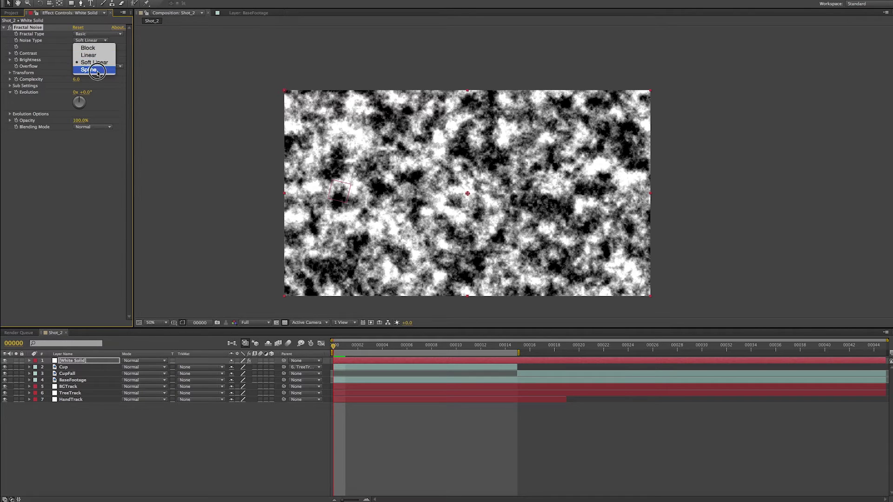
pyautogui.click(96, 67)
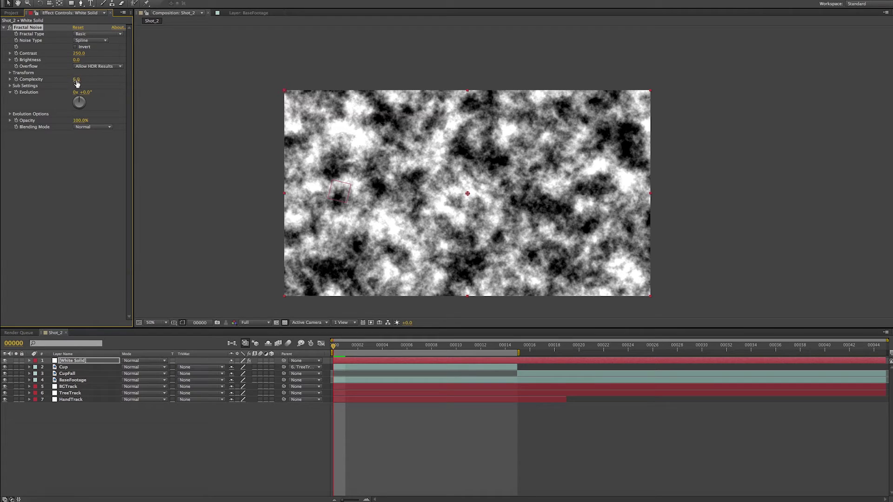
pyautogui.click(76, 80)
pyautogui.write('12')
pyautogui.press('Return')
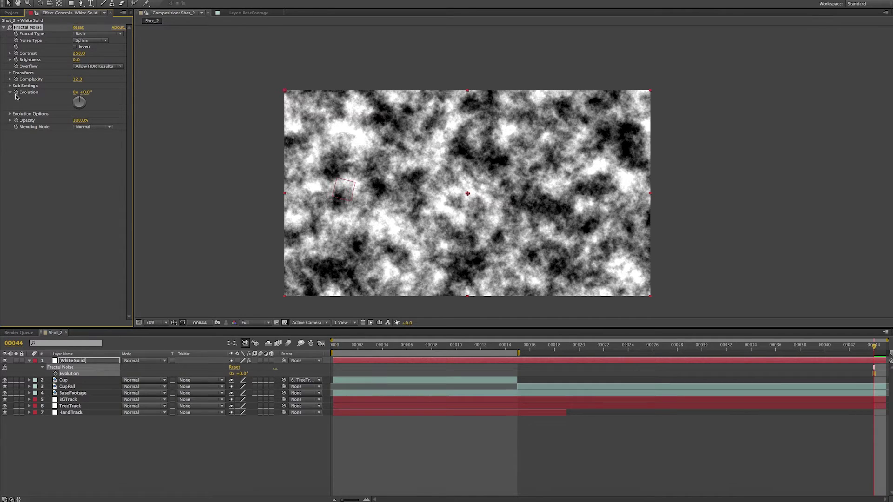
# Step: Animate the Fractal Noise evolution with the expression time*100, preview the motion from frame 0 and collapse the layer's properties
pyautogui.keyDown('alt'); pyautogui.click(16, 93); pyautogui.keyUp('alt')
pyautogui.write('time*100')
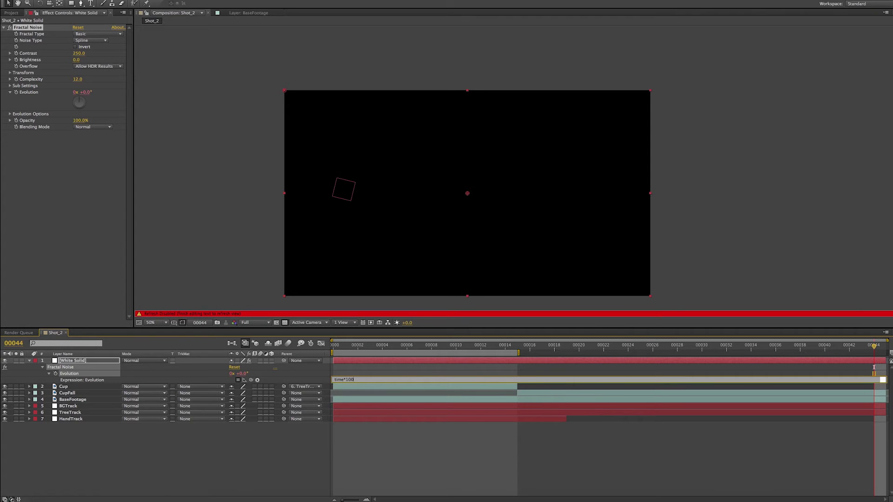
pyautogui.press('KP_Enter')
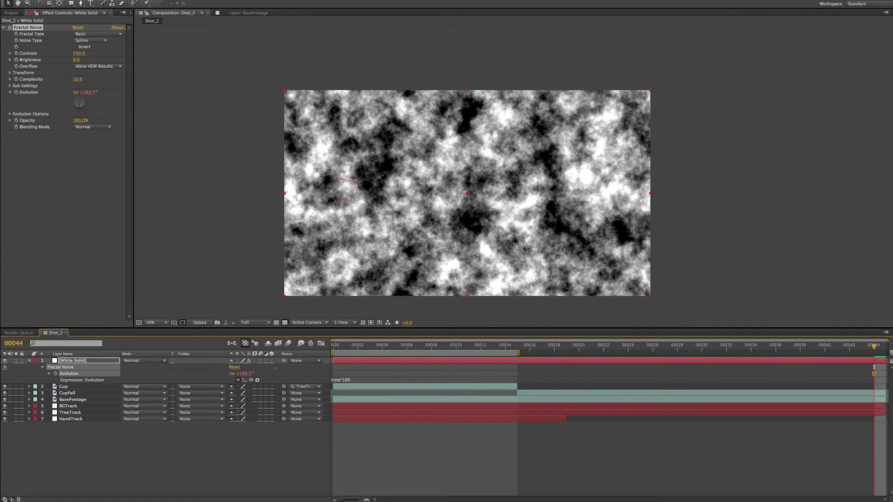
pyautogui.moveTo(344, 347); pyautogui.dragTo(321, 345)
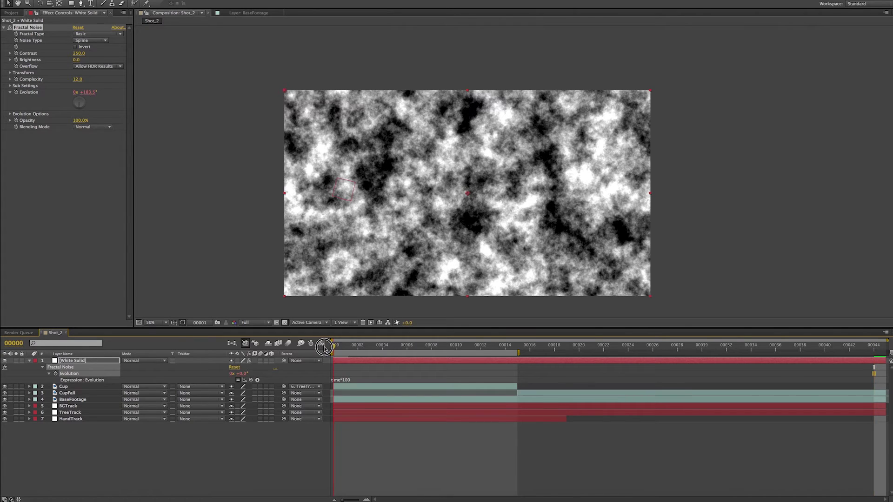
pyautogui.press('KP_0')
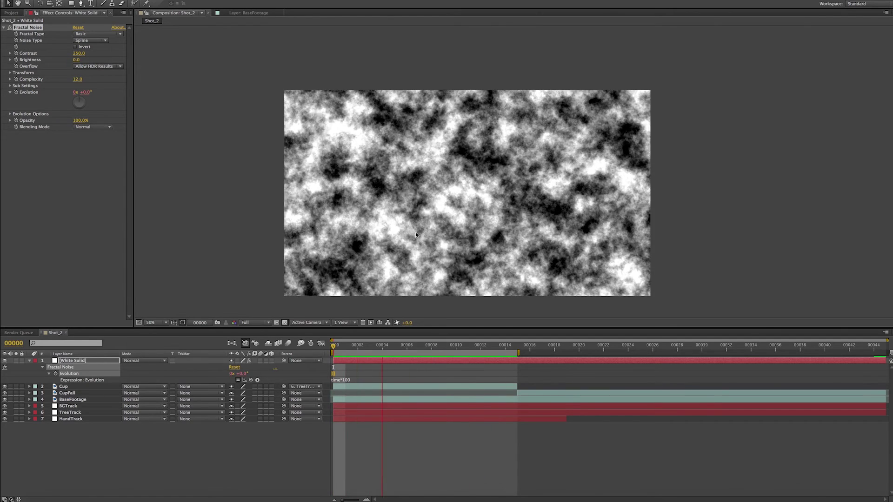
pyautogui.press('space')
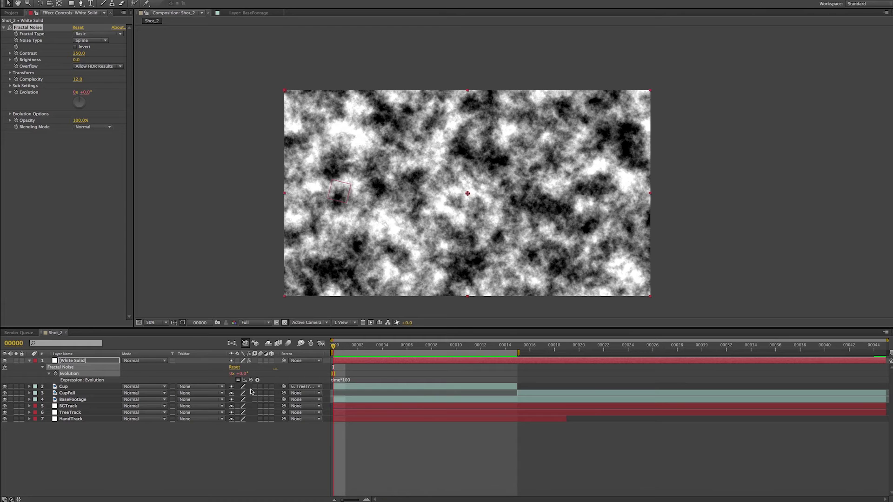
pyautogui.click(29, 361)
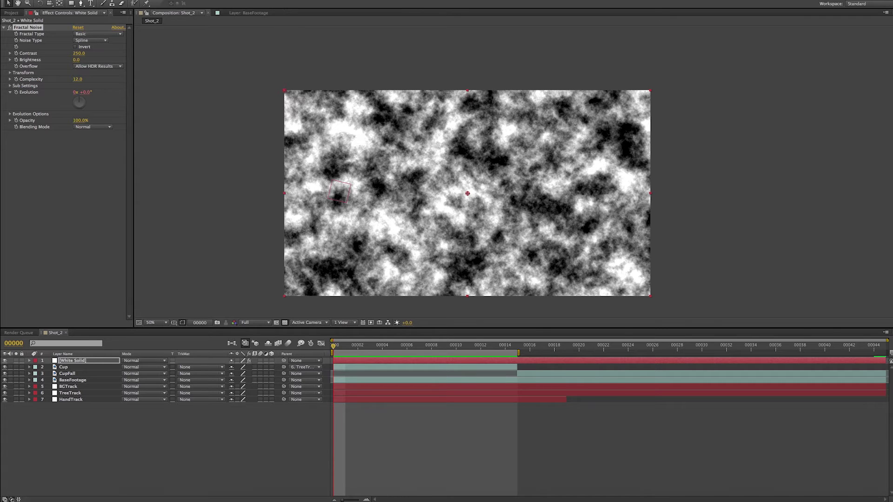
# Step: Add CC Vector Blur to the White Solid with an amount of 25 and preview the result
pyautogui.moveTo(892, 151); pyautogui.dragTo(111, 161)
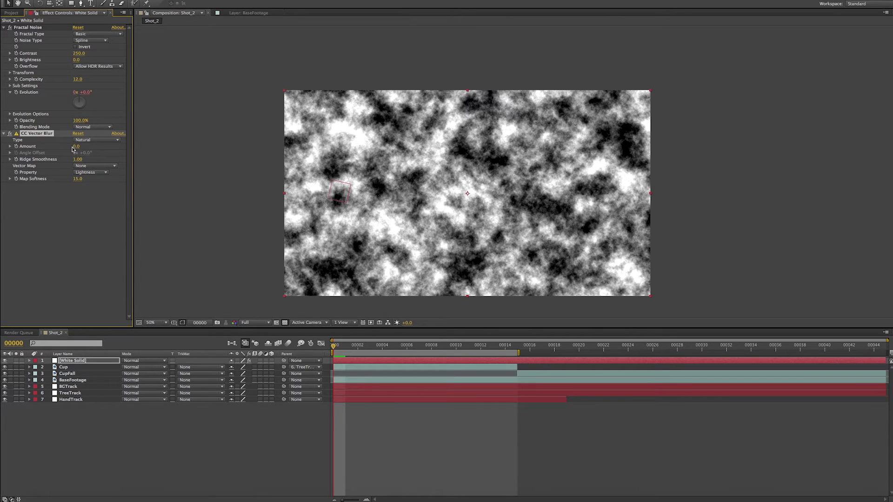
pyautogui.click(77, 147)
pyautogui.write('25')
pyautogui.press('Return')
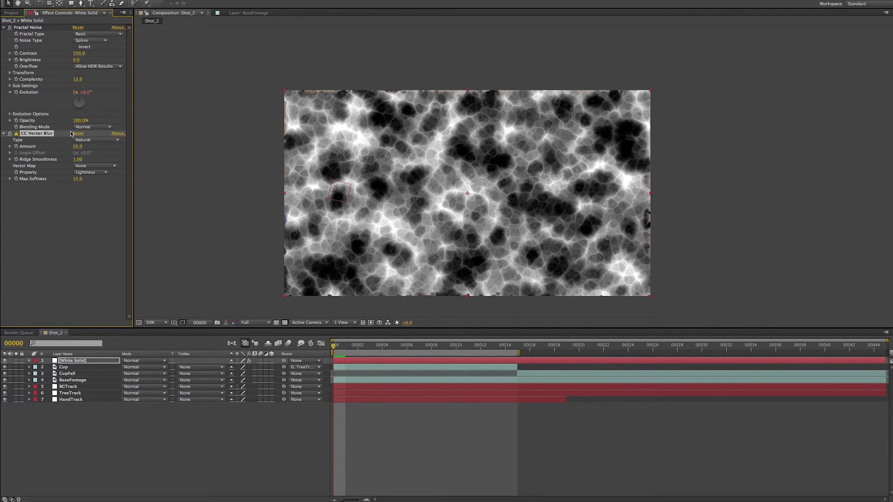
pyautogui.click(238, 183)
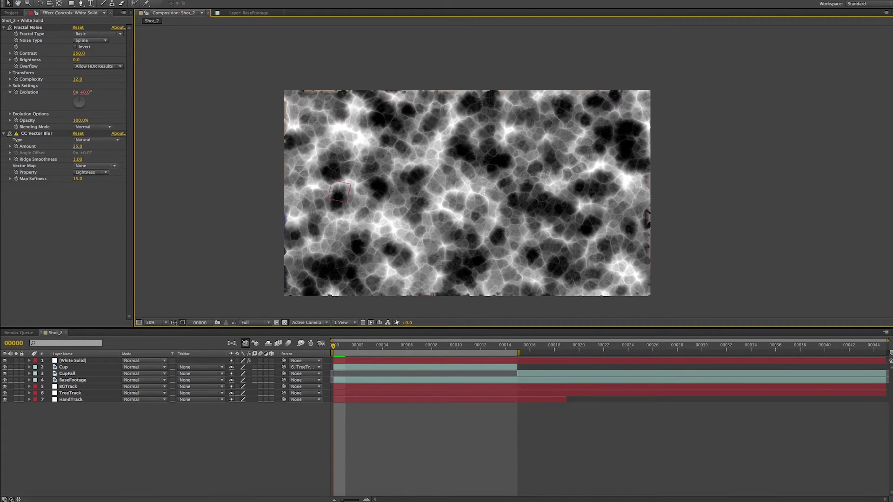
pyautogui.press('KP_0')
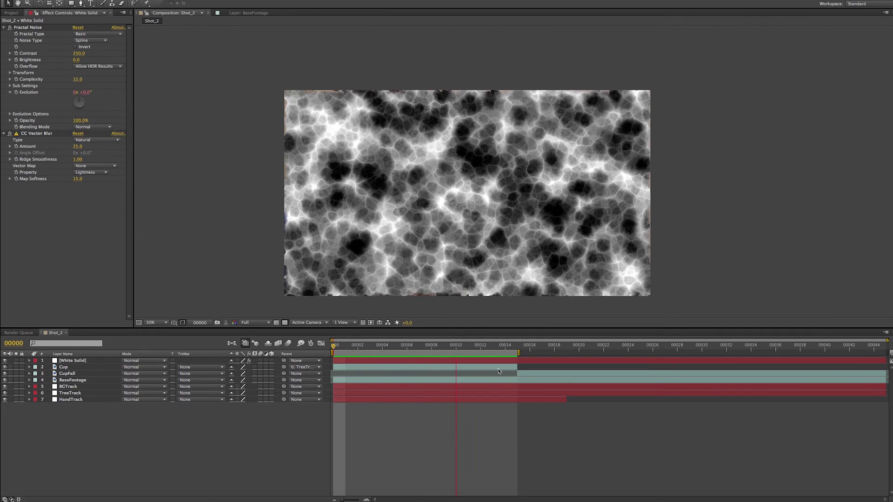
# Step: Pre-compose the White Solid as Fractal, moving all attributes into the new composition and opening it
pyautogui.hotkey('ctrl', 'shift', 'c')
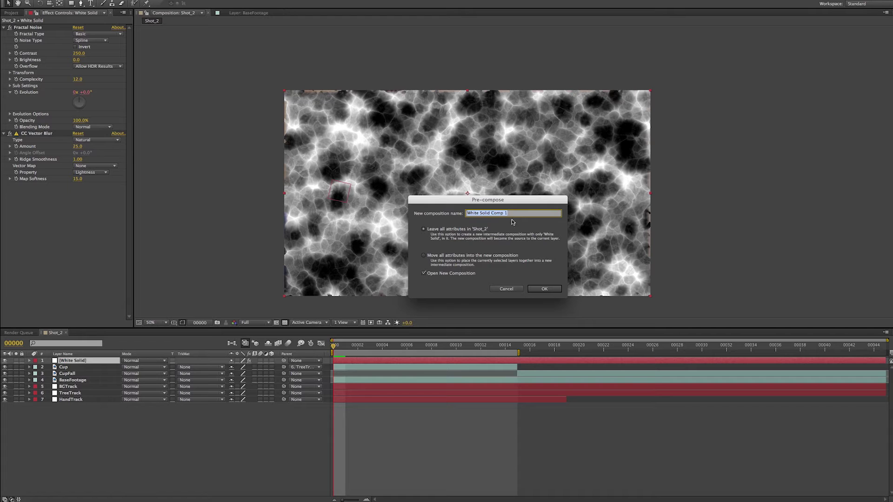
pyautogui.moveTo(508, 203); pyautogui.dragTo(495, 197)
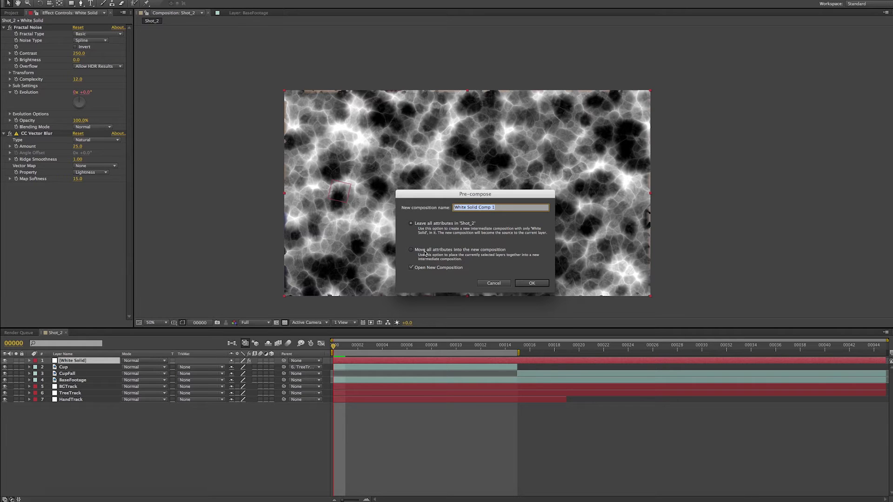
pyautogui.click(428, 249)
pyautogui.click(493, 208)
pyautogui.write('Fractal')
pyautogui.press('Return')
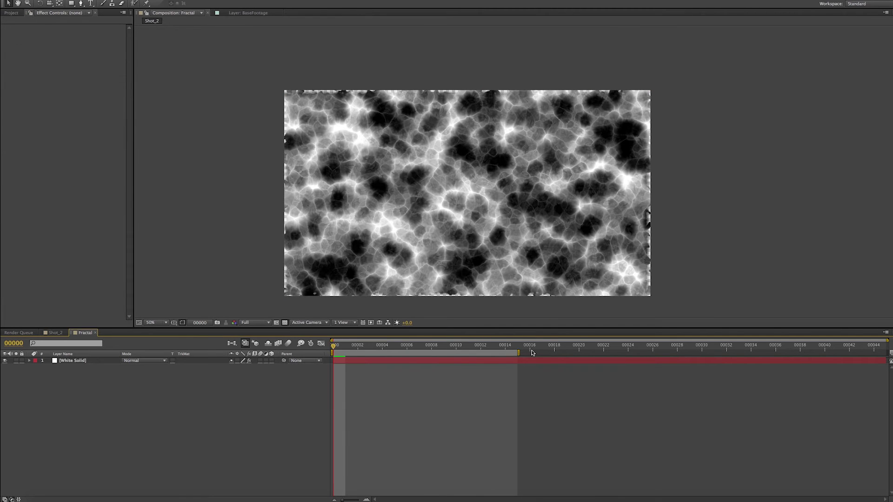
# Step: Extend the Fractal composition's work area to its full length and rename the solid layer Noise
pyautogui.moveTo(518, 352); pyautogui.dragTo(887, 352)
pyautogui.moveTo(333, 346)
pyautogui.mouseDown()
pyautogui.moveTo(886, 341)
pyautogui.moveTo(316, 351)
pyautogui.mouseUp()
pyautogui.click(73, 362)
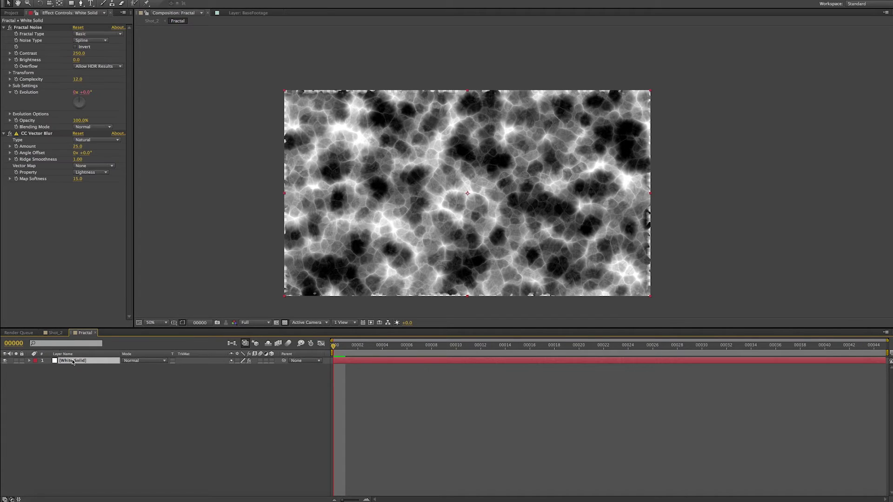
pyautogui.press('Return')
pyautogui.write('Noise')
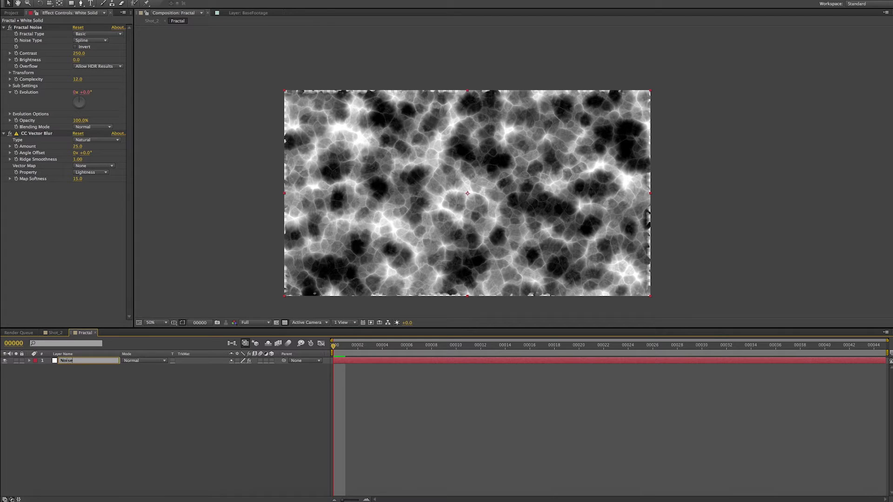
pyautogui.press('Return')
pyautogui.click(147, 406)
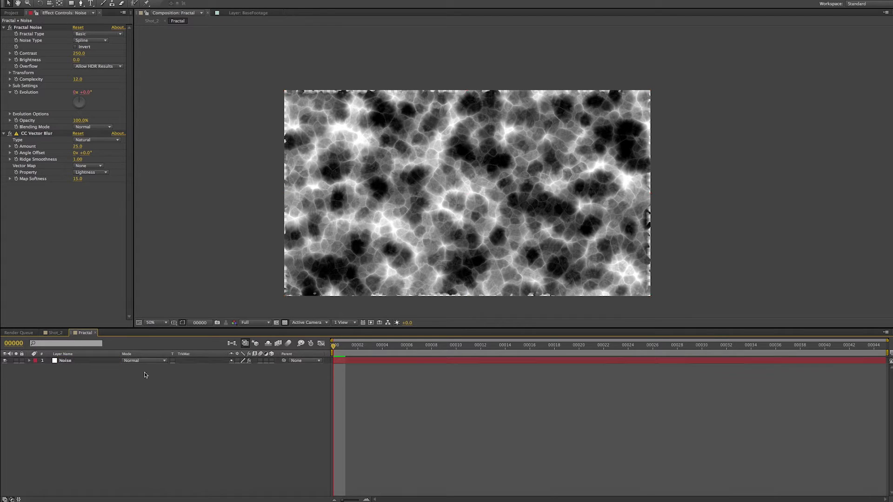
# Step: Close the Fractal composition, return Shot_2 to frame 0 and hide the Fractal layer
pyautogui.moveTo(336, 346); pyautogui.dragTo(874, 346)
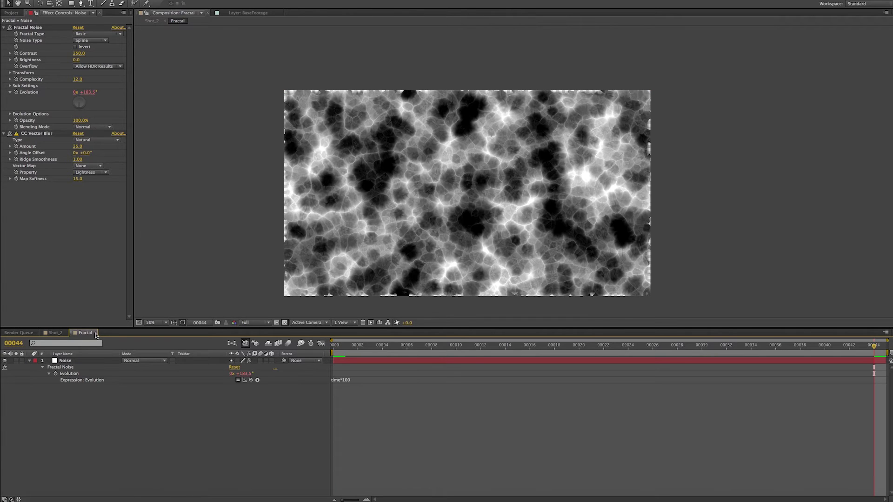
pyautogui.click(95, 333)
pyautogui.moveTo(328, 347)
pyautogui.mouseDown()
pyautogui.moveTo(462, 356)
pyautogui.moveTo(514, 347)
pyautogui.moveTo(331, 349)
pyautogui.mouseUp()
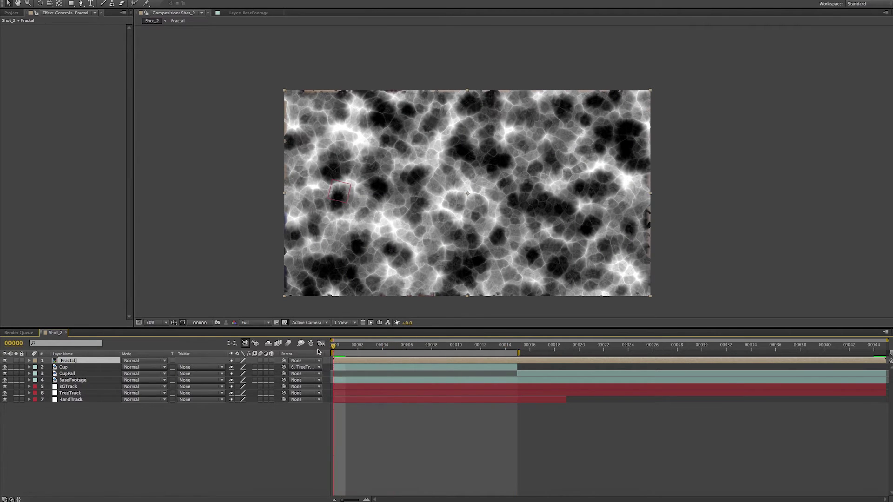
pyautogui.click(70, 368)
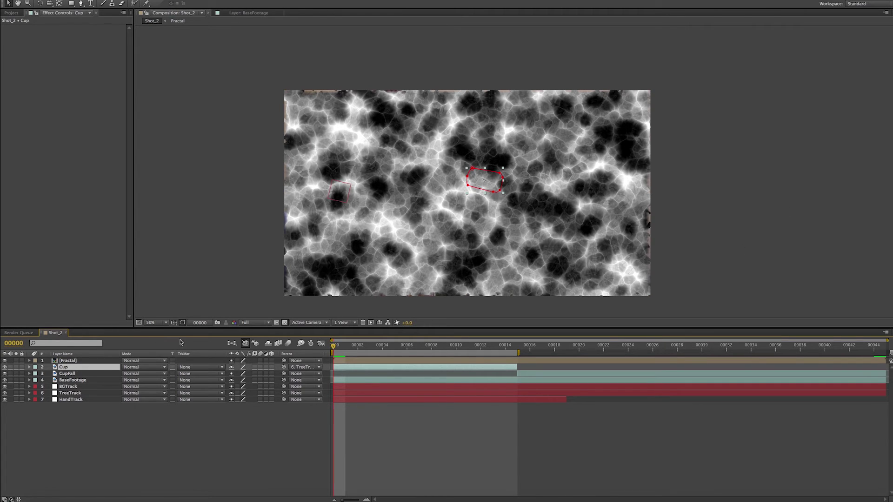
pyautogui.click(4, 361)
pyautogui.click(685, 242)
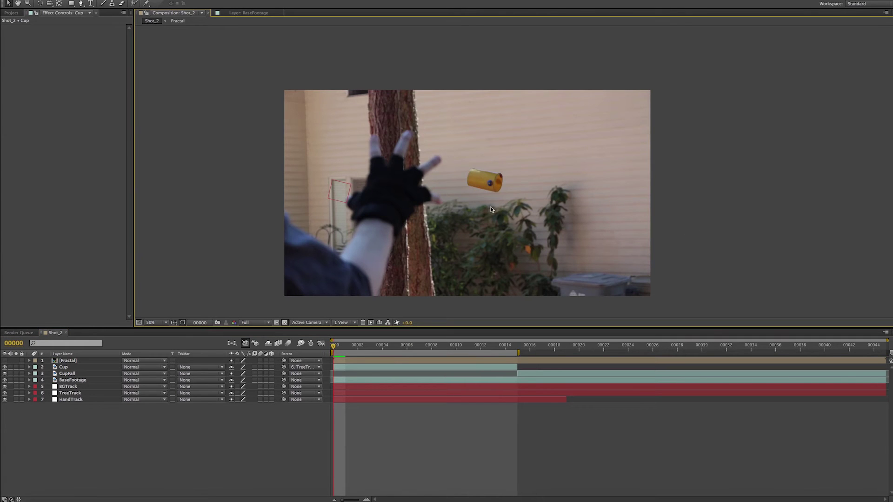
# Step: Apply a Displacement Map effect to the Cup layer, using the Fractal layer as its displacement map
pyautogui.press('.')
pyautogui.press('space')
pyautogui.moveTo(487, 241); pyautogui.dragTo(540, 226)
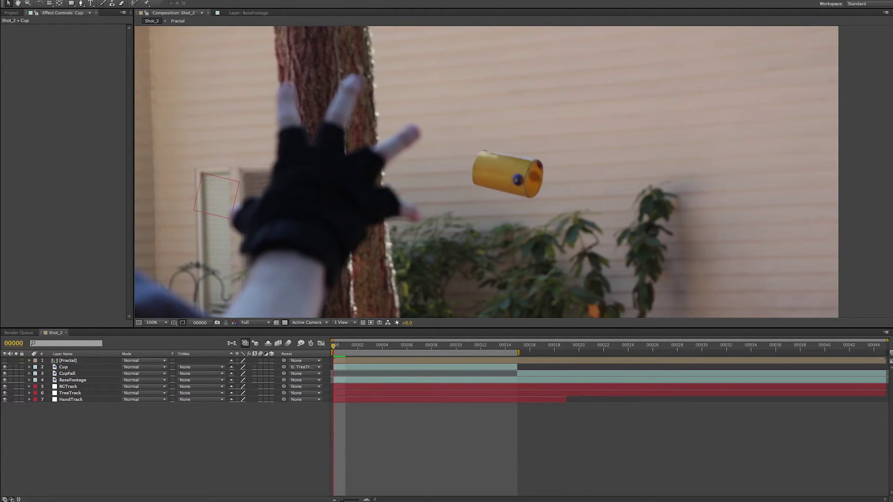
pyautogui.click(449, 369)
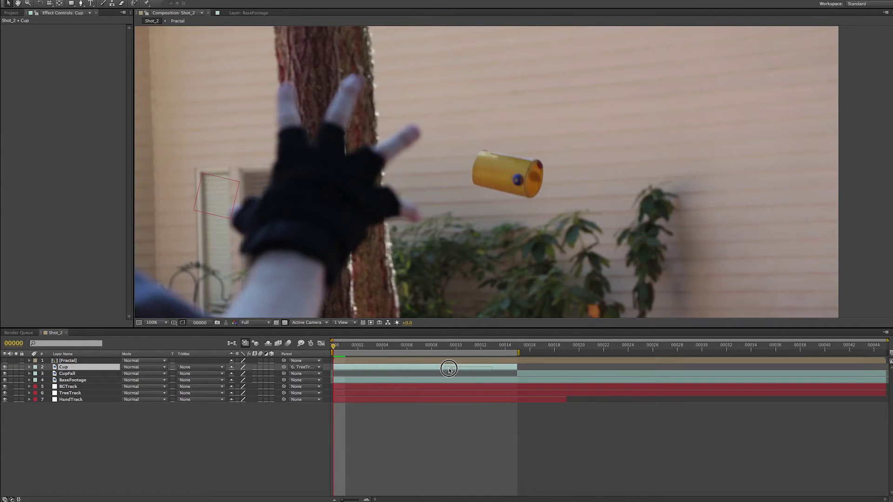
pyautogui.moveTo(449, 369); pyautogui.dragTo(450, 368)
pyautogui.click(97, 34)
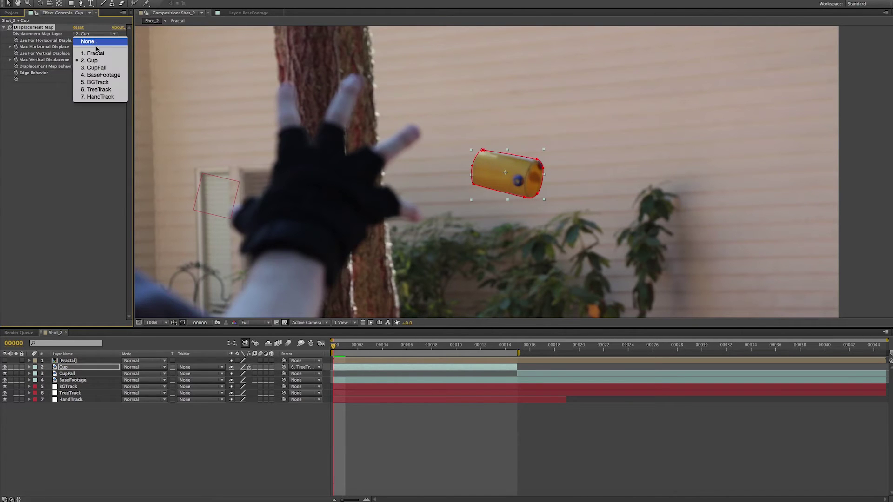
pyautogui.click(90, 53)
# Step: Set the cup's maximum horizontal and vertical displacement to 15, both driven by Luminance, and preview the distortion
pyautogui.click(77, 47)
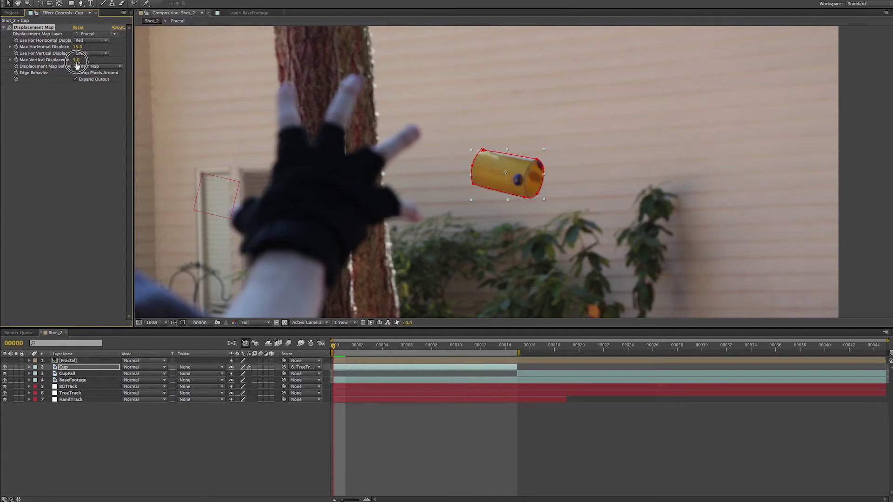
pyautogui.click(88, 53)
pyautogui.click(98, 106)
pyautogui.click(94, 41)
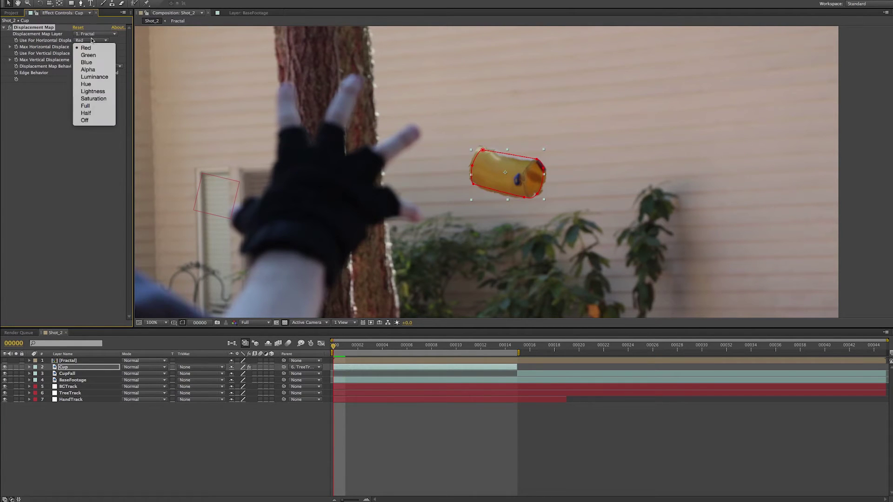
pyautogui.click(95, 77)
pyautogui.click(91, 53)
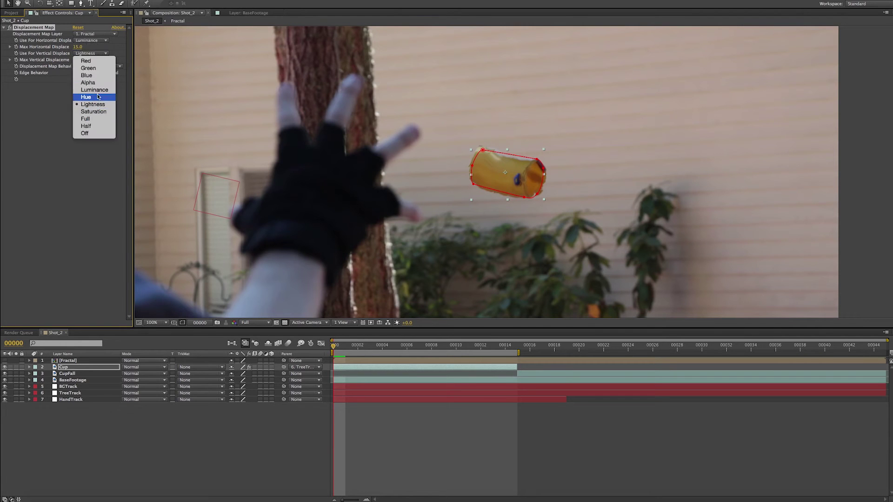
pyautogui.click(98, 91)
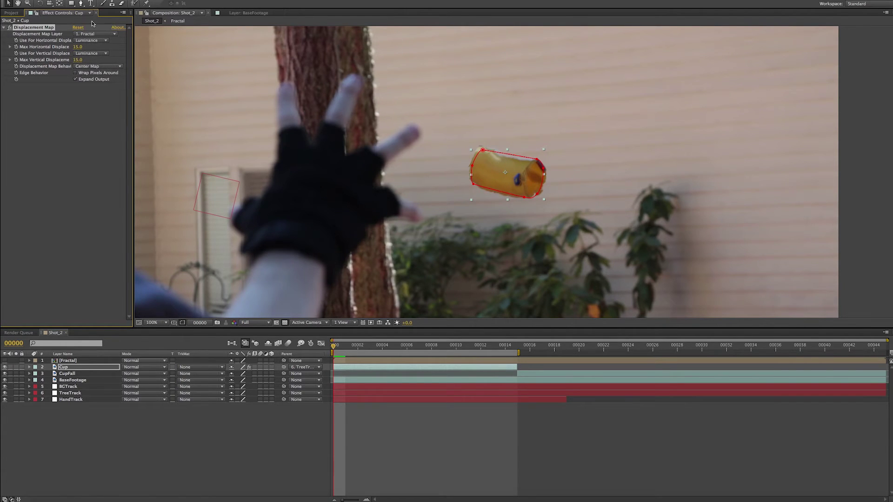
pyautogui.click(97, 38)
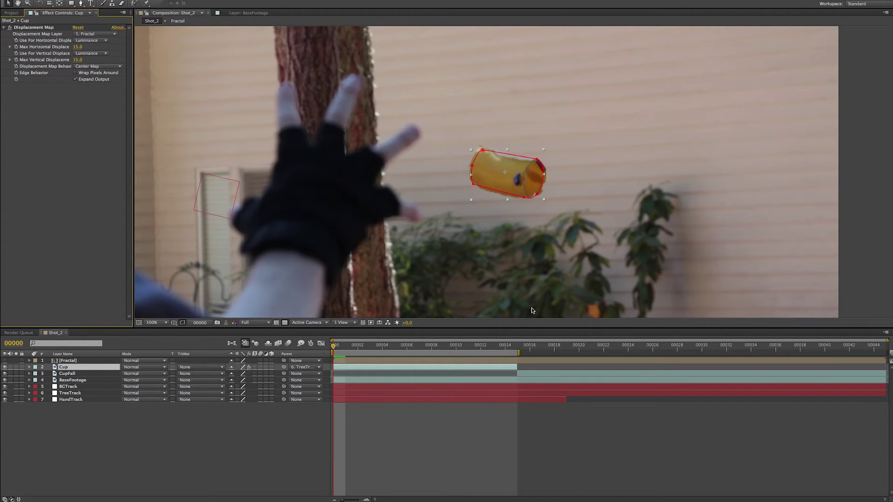
pyautogui.press('space')
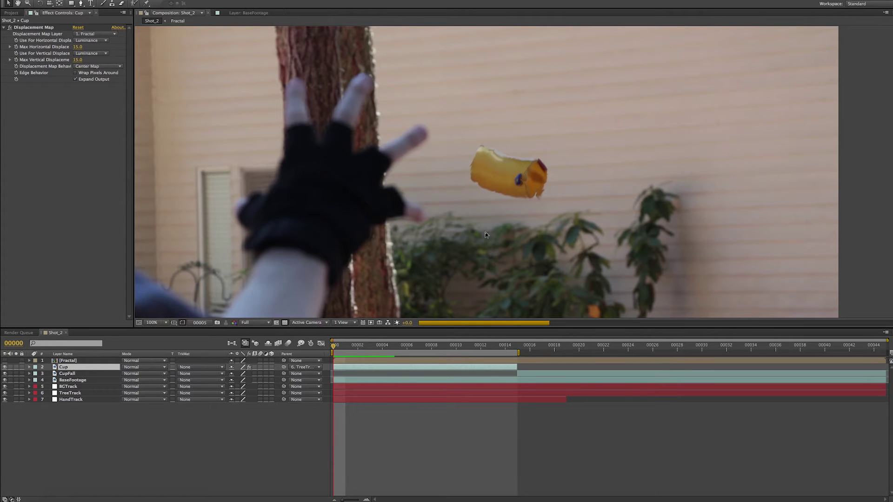
pyautogui.press('space')
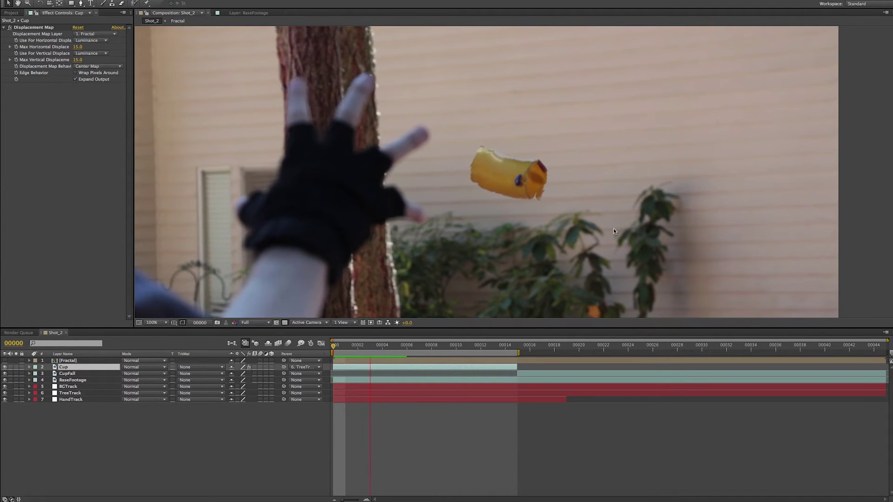
# Step: Preview the cup's distortion and set its maximum horizontal and vertical displacement to 7
pyautogui.press('space')
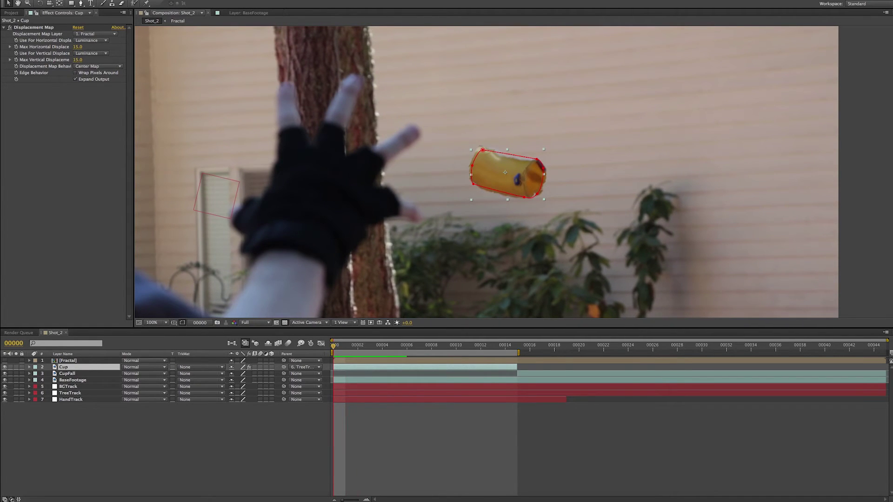
pyautogui.press('space')
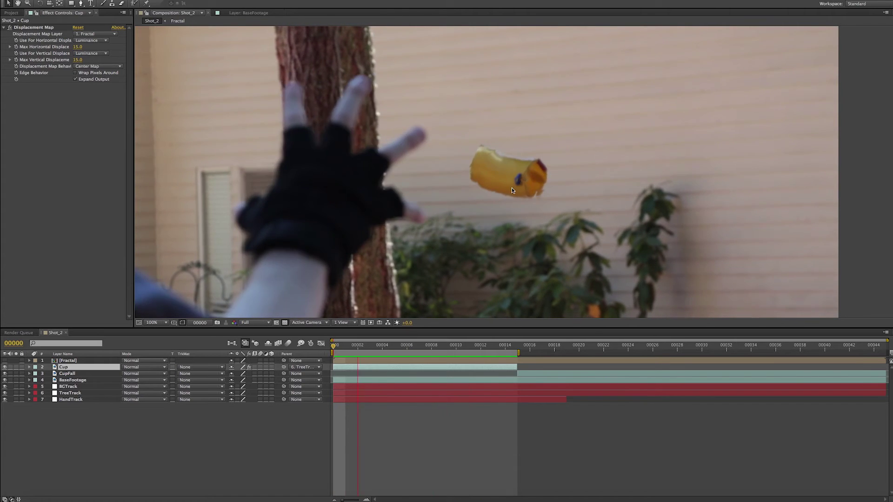
pyautogui.click(80, 46)
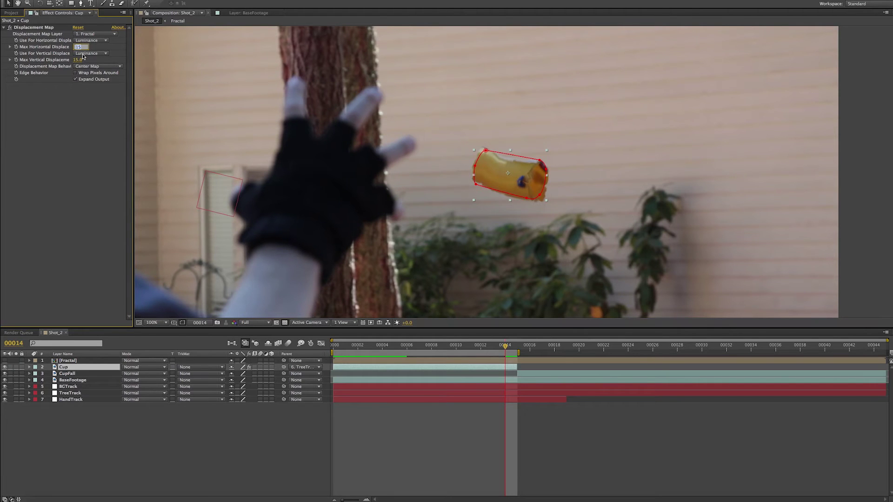
pyautogui.write('7')
pyautogui.click(78, 60)
pyautogui.write('7')
pyautogui.press('Return')
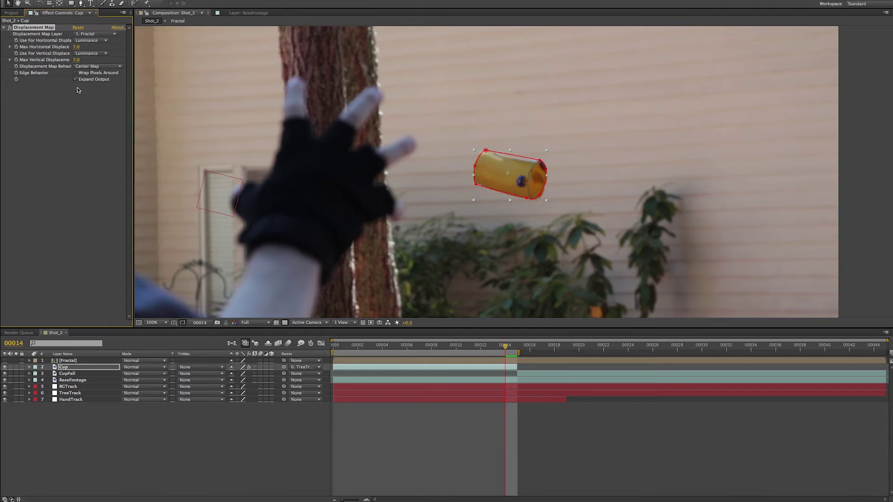
pyautogui.click(858, 162)
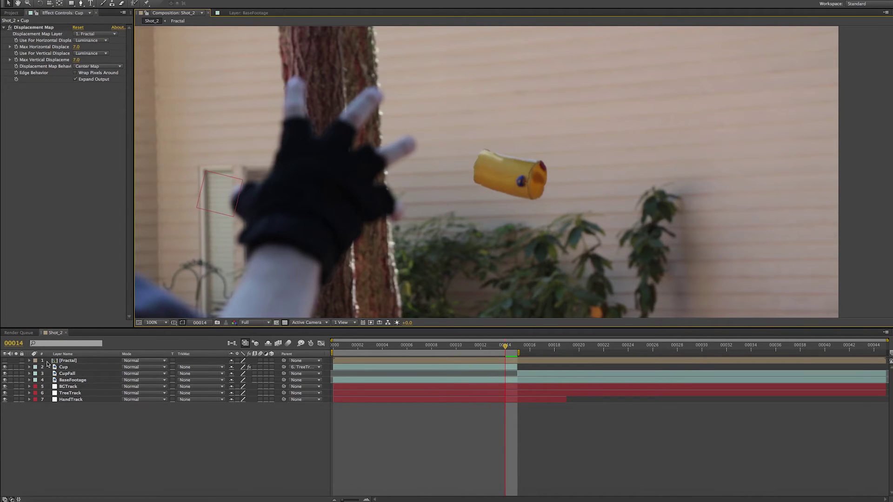
# Step: Duplicate the Fractal layer and make the upper copy visible
pyautogui.click(69, 361)
pyautogui.hotkey('ctrl', 'd')
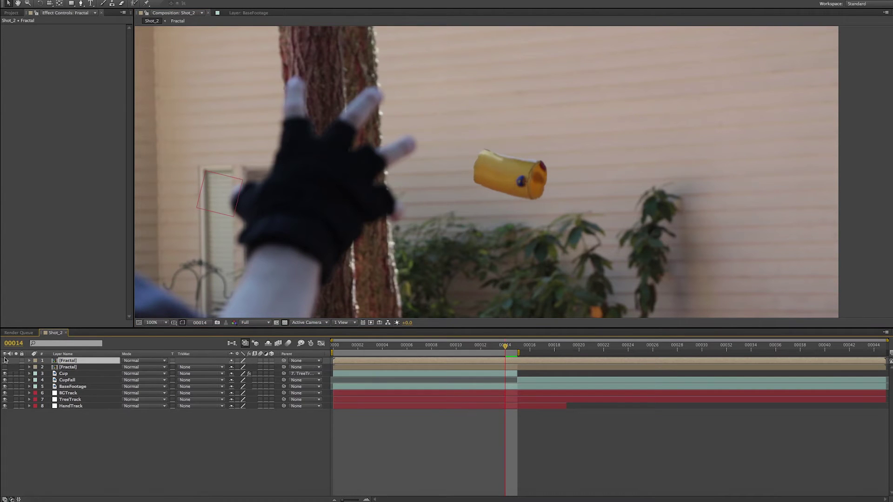
pyautogui.click(5, 361)
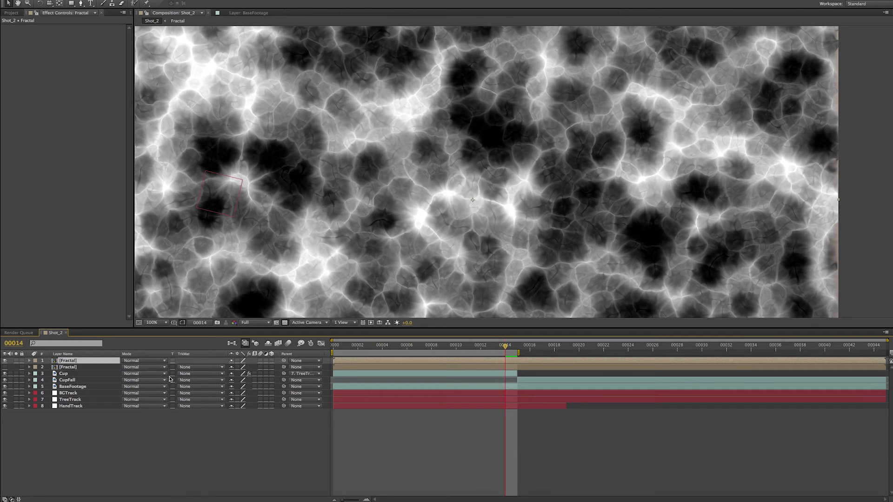
# Step: Set the upper Fractal layer's opacity to 25% and move the layer so its centre sits over the cup
pyautogui.press('t')
pyautogui.click(236, 367)
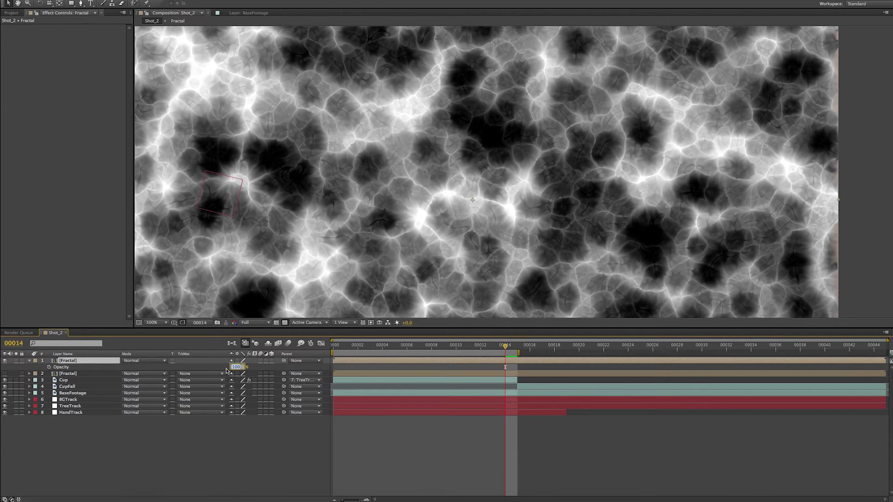
pyautogui.write('25')
pyautogui.press('Return')
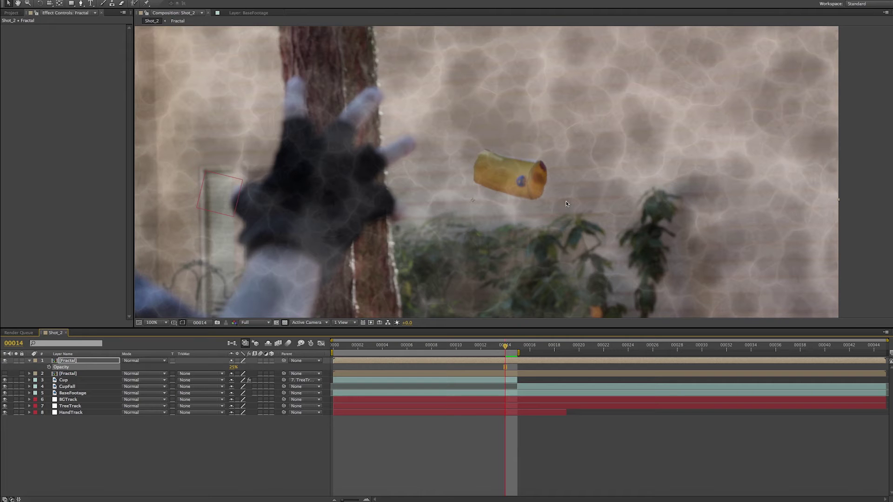
pyautogui.click(463, 210)
pyautogui.moveTo(469, 234); pyautogui.dragTo(504, 206)
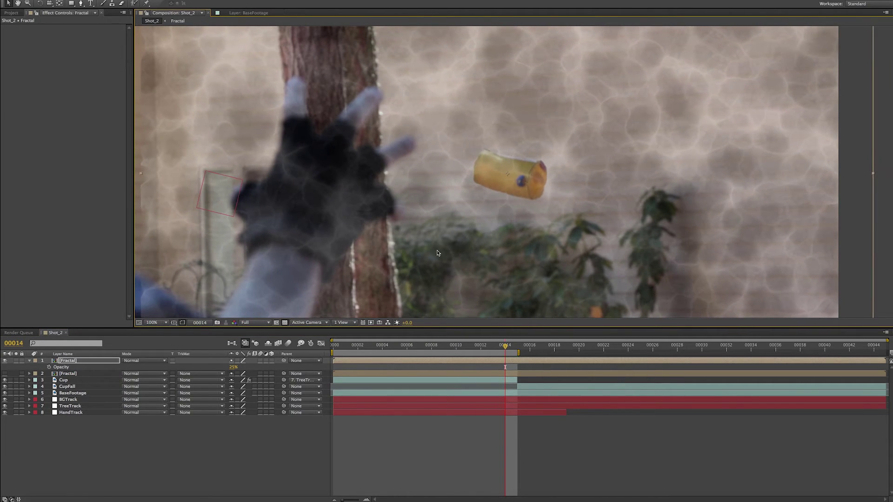
# Step: Draw an elliptical mask centred on the cup on the upper Fractal layer, leaving a margin around the cup
pyautogui.click(72, 4)
pyautogui.moveTo(72, 3); pyautogui.dragTo(103, 19)
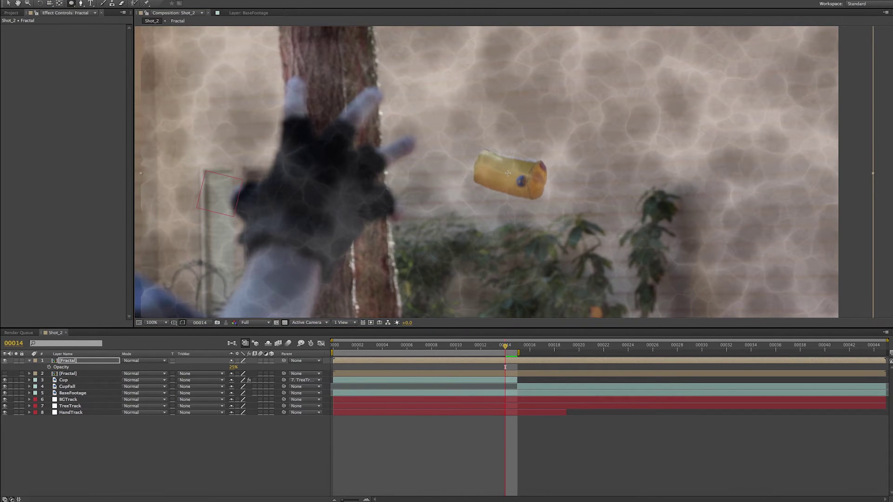
pyautogui.moveTo(508, 174); pyautogui.dragTo(563, 213)
pyautogui.press('shift')
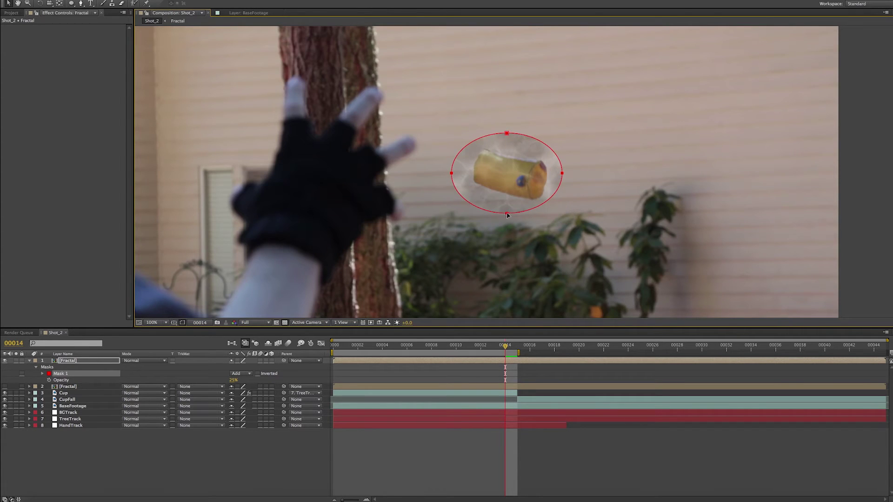
# Step: Rotate and reposition the elliptical mask to follow the tilt of the cup
pyautogui.doubleClick(508, 213)
pyautogui.moveTo(566, 215); pyautogui.dragTo(523, 201)
pyautogui.moveTo(551, 230); pyautogui.dragTo(556, 229)
pyautogui.doubleClick(857, 219)
pyautogui.doubleClick(562, 185)
pyautogui.moveTo(557, 187); pyautogui.dragTo(558, 192)
pyautogui.doubleClick(696, 201)
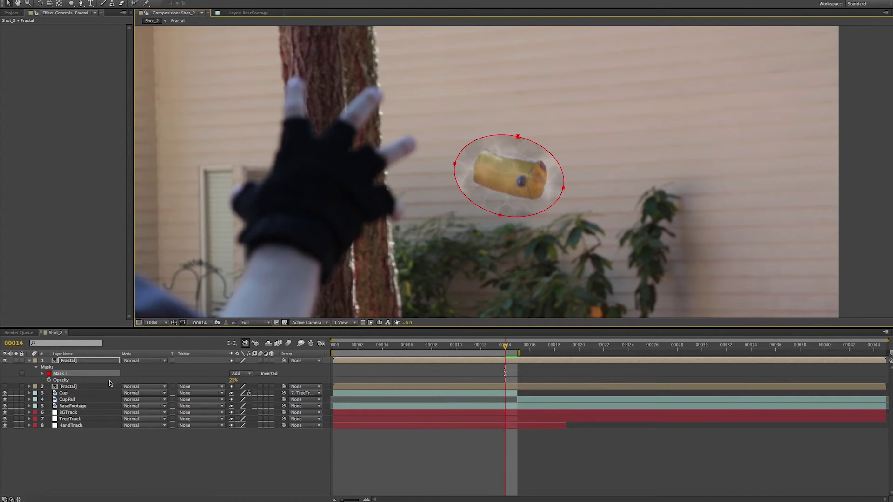
# Step: Feather the upper Fractal layer's mask by 65 pixels
pyautogui.press('f')
pyautogui.click(249, 374)
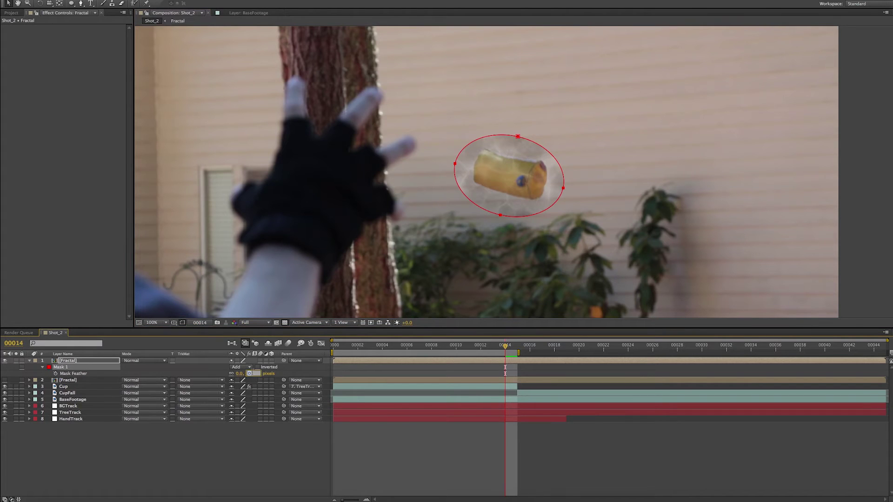
pyautogui.press('Return')
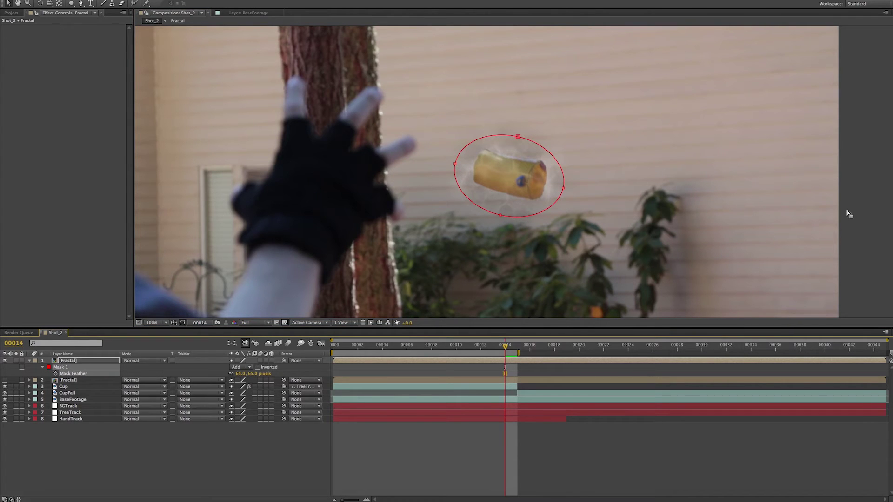
pyautogui.click(857, 239)
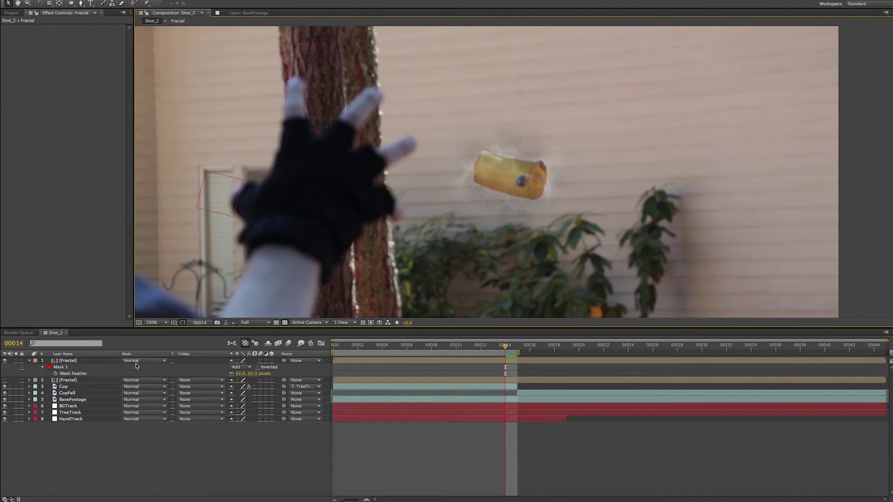
# Step: Raise the upper Fractal layer's opacity to 100%
pyautogui.click(100, 364)
pyautogui.press('t')
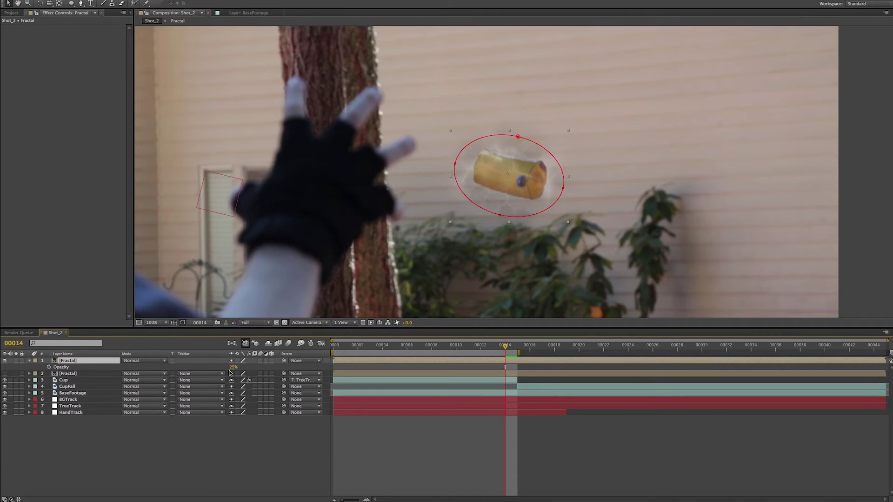
pyautogui.moveTo(234, 367); pyautogui.dragTo(346, 367)
pyautogui.click(206, 472)
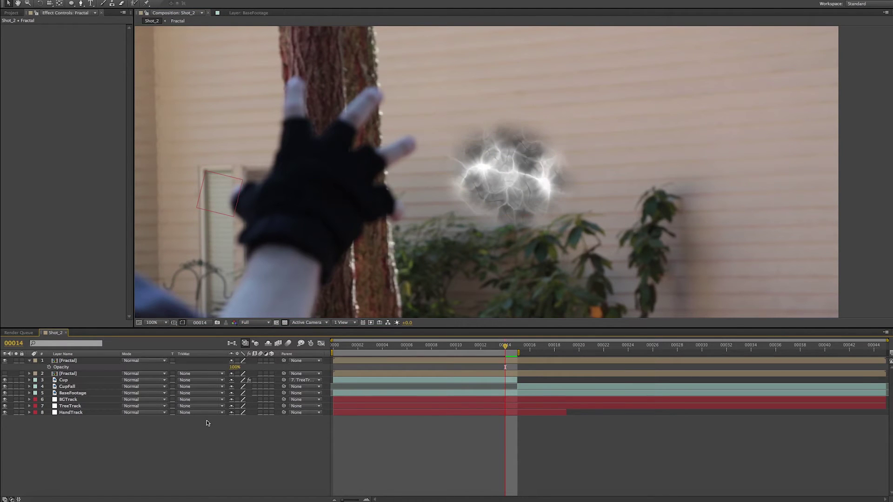
# Step: Set the upper Fractal layer's blending mode to Screen and preview the glow around the cup
pyautogui.click(30, 361)
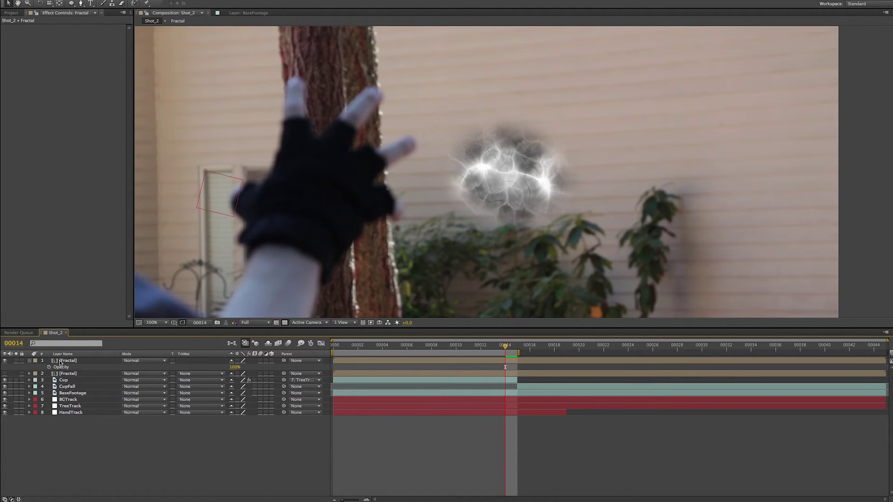
pyautogui.click(144, 361)
pyautogui.click(147, 285)
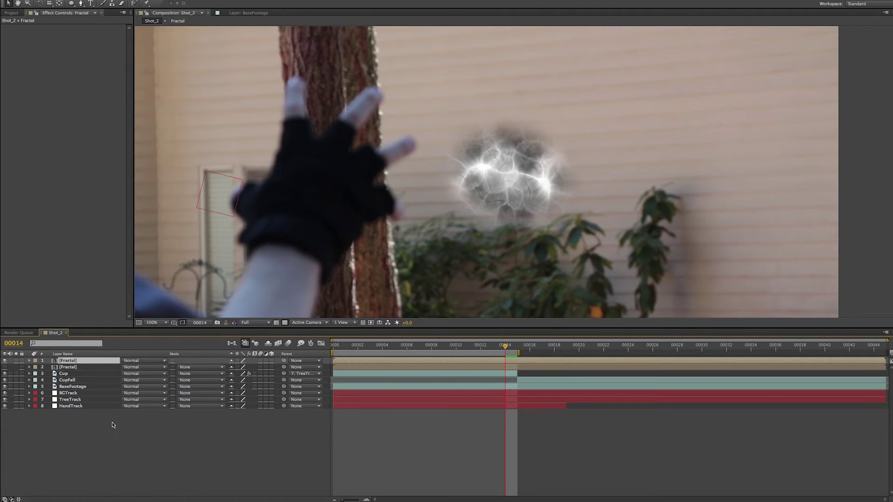
pyautogui.click(116, 441)
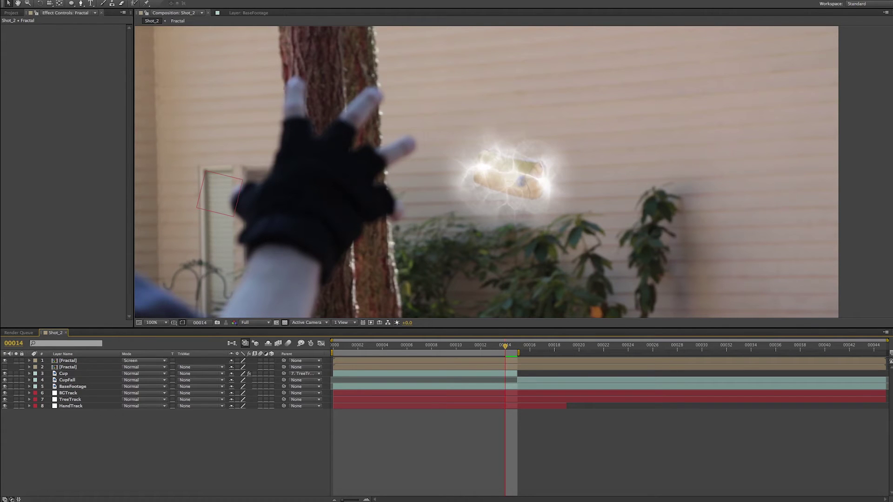
pyautogui.press('KP_0')
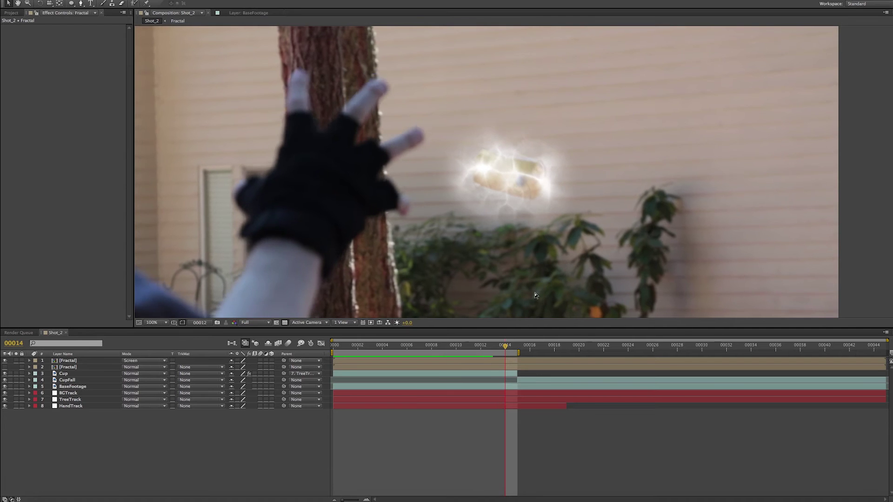
pyautogui.click(374, 349)
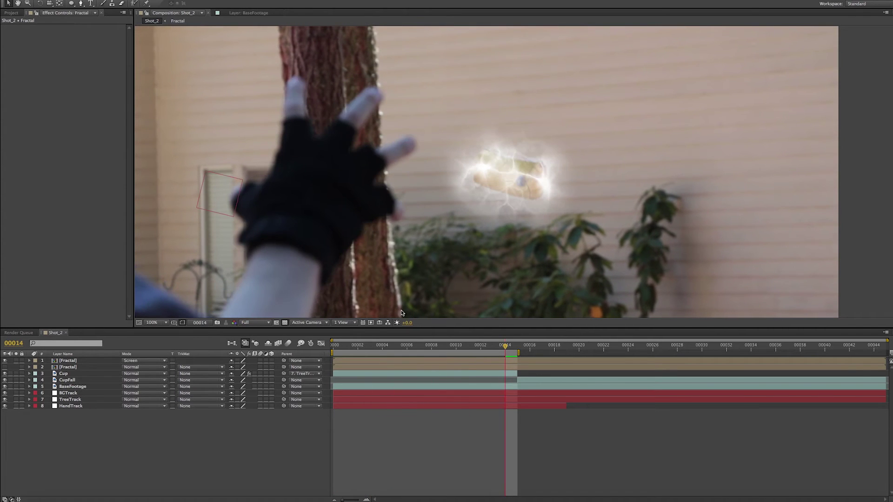
# Step: Parent the upper Fractal layer to TreeTrack and preview its movement
pyautogui.click(303, 361)
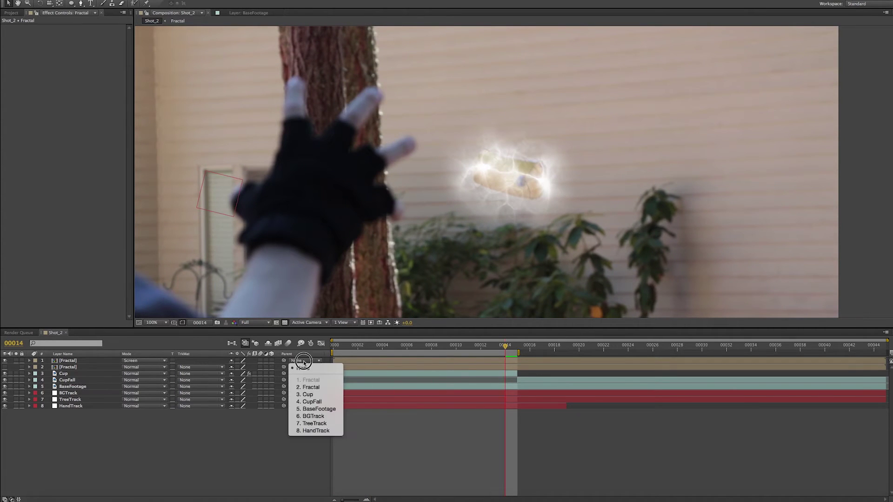
pyautogui.click(315, 423)
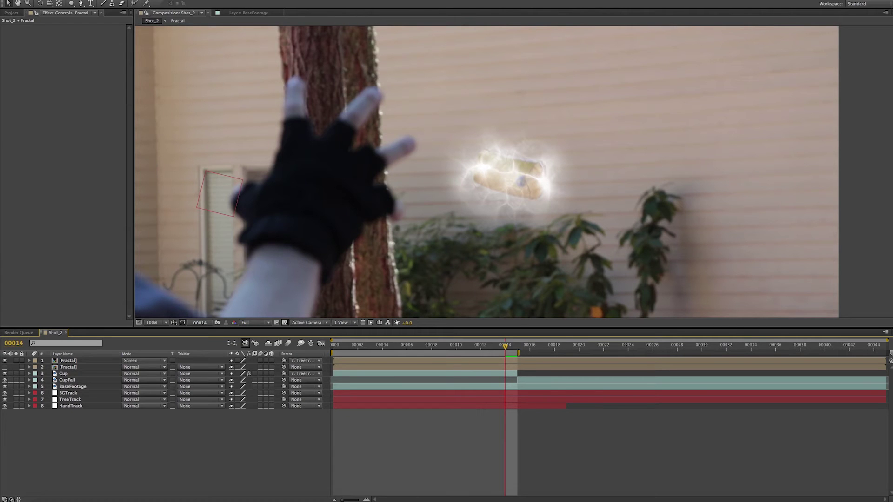
pyautogui.press('space')
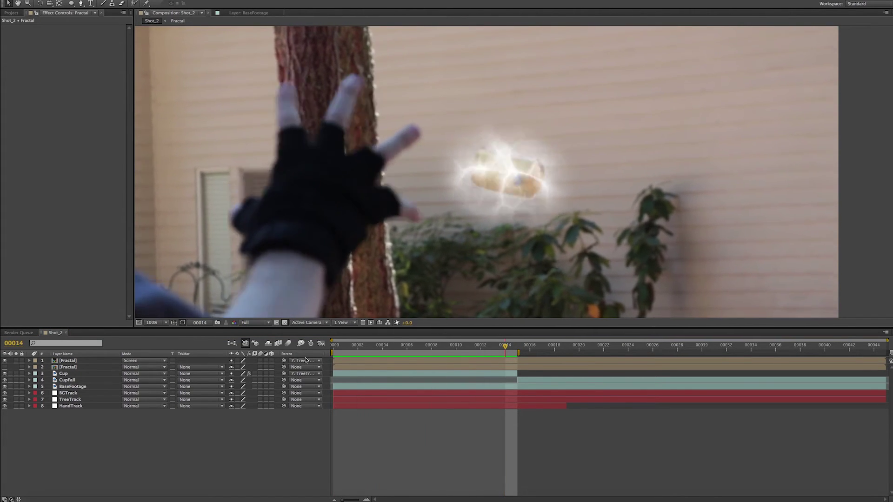
pyautogui.press('space')
# Step: Parent the upper Fractal layer to the Cup layer and preview the shot
pyautogui.click(68, 374)
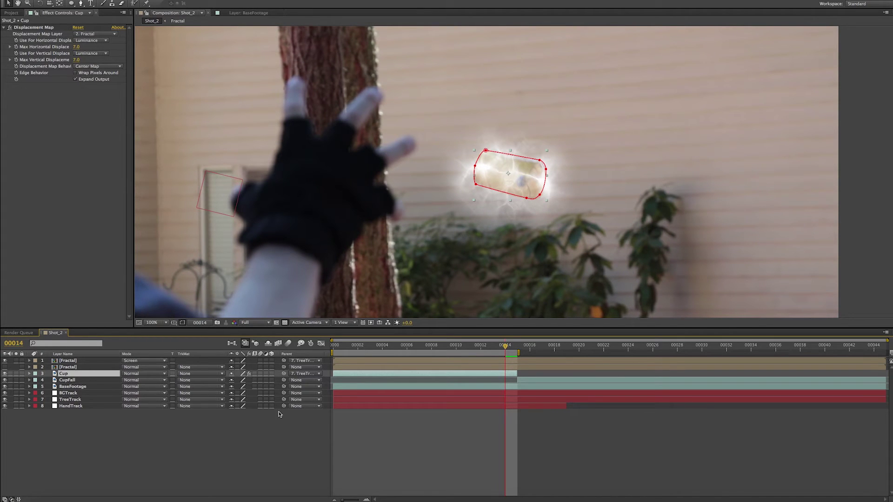
pyautogui.click(311, 362)
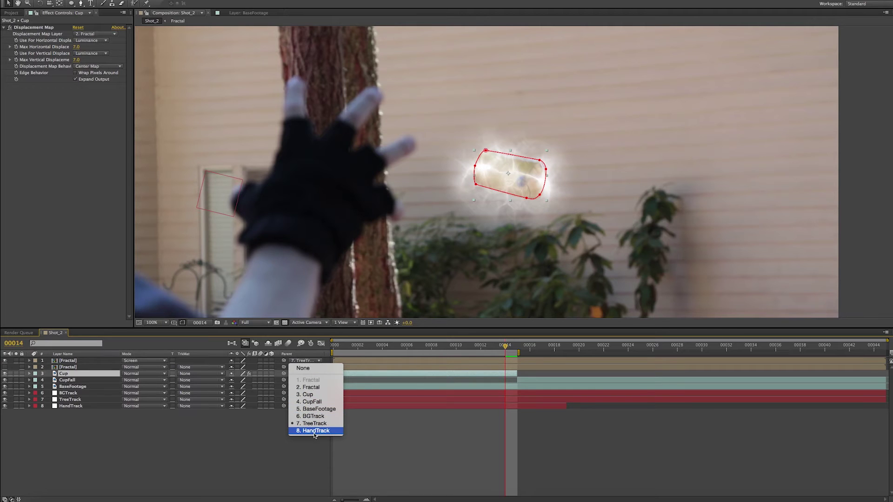
pyautogui.click(315, 396)
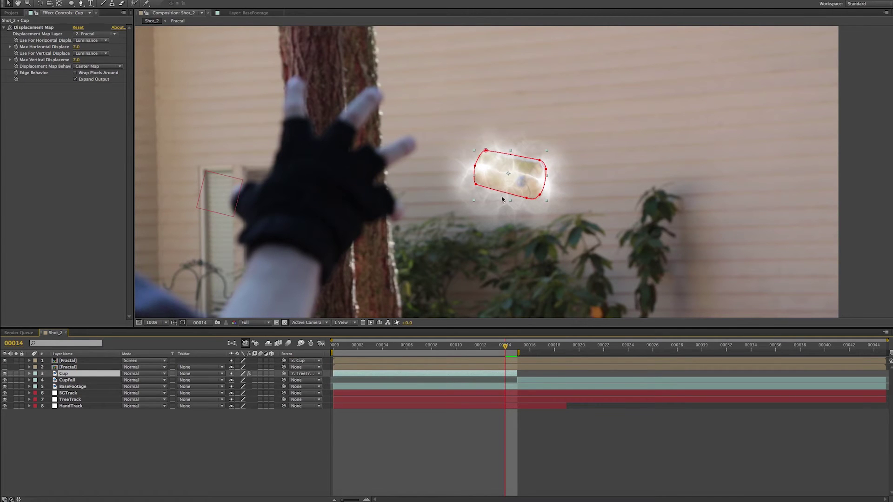
pyautogui.moveTo(523, 184)
pyautogui.mouseDown()
pyautogui.moveTo(475, 216)
pyautogui.moveTo(573, 157)
pyautogui.moveTo(562, 174)
pyautogui.moveTo(514, 196)
pyautogui.mouseUp()
pyautogui.click(858, 187)
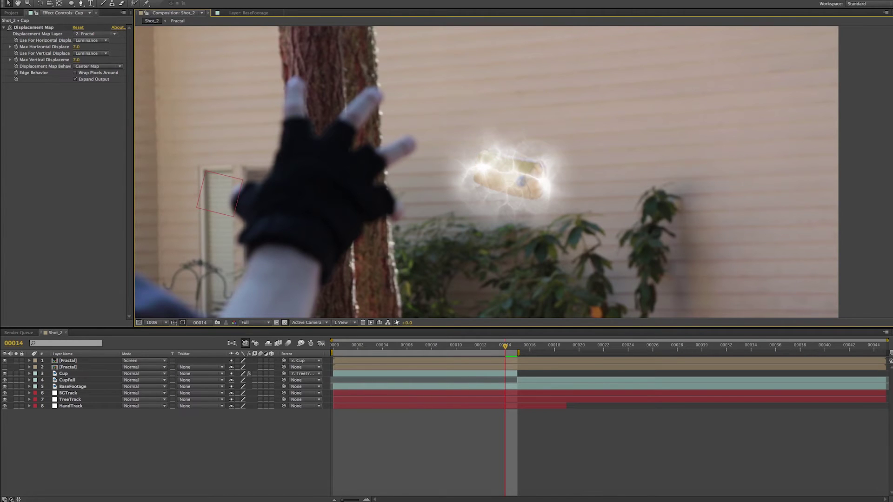
pyautogui.press('KP_0')
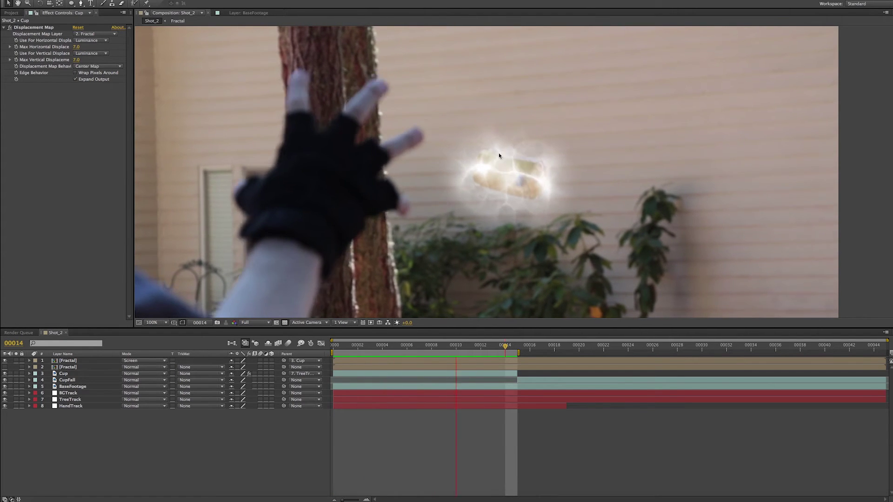
pyautogui.press('space')
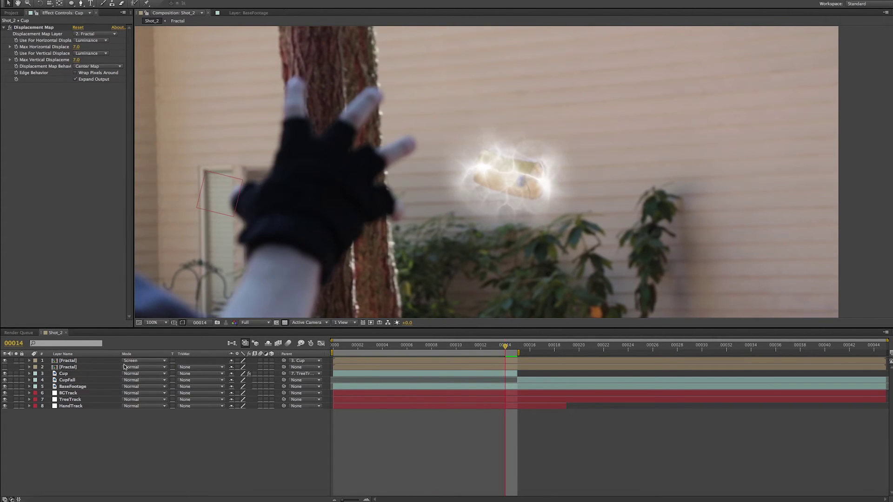
# Step: Scale down the upper Fractal layer's elliptical mask around its centre so it fits closer to the cup
pyautogui.click(94, 362)
pyautogui.doubleClick(564, 189)
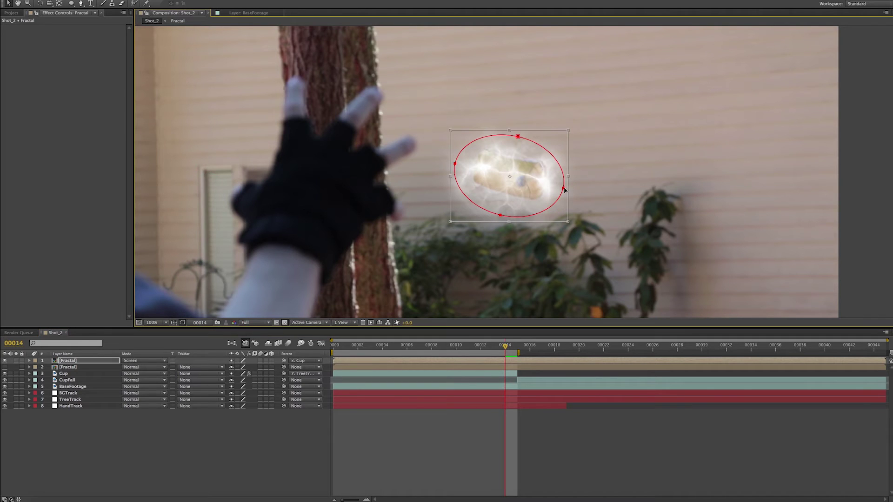
pyautogui.moveTo(566, 222); pyautogui.dragTo(560, 215)
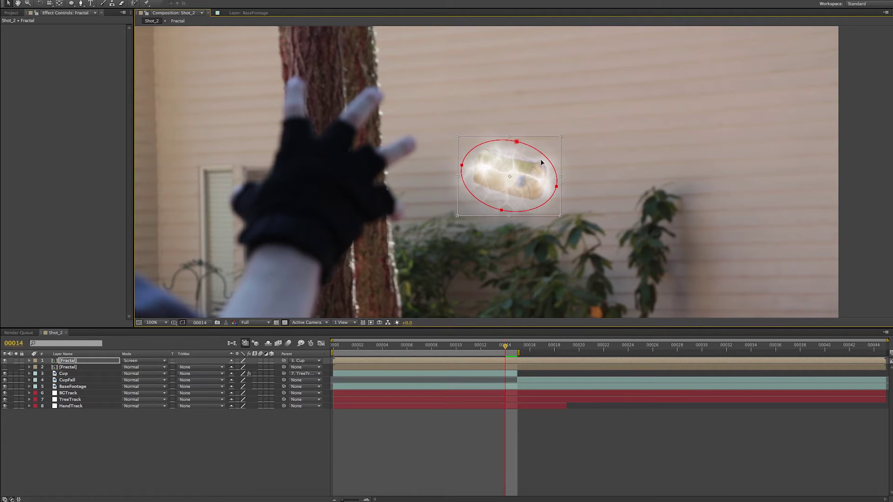
pyautogui.press('Return')
pyautogui.click(858, 199)
pyautogui.click(856, 200)
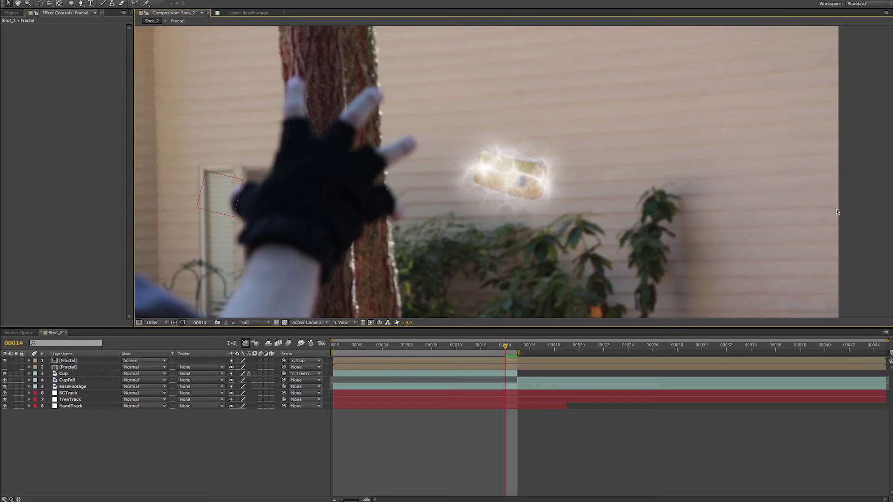
# Step: Apply the VC Color Vibrance effect to the upper Fractal layer
pyautogui.click(87, 361)
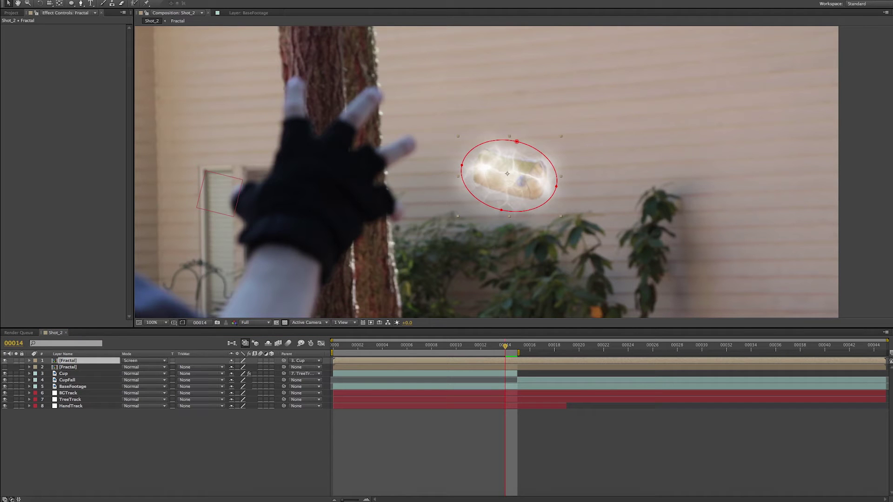
pyautogui.click(578, 367)
pyautogui.click(556, 360)
pyautogui.click(497, 367)
pyautogui.click(497, 361)
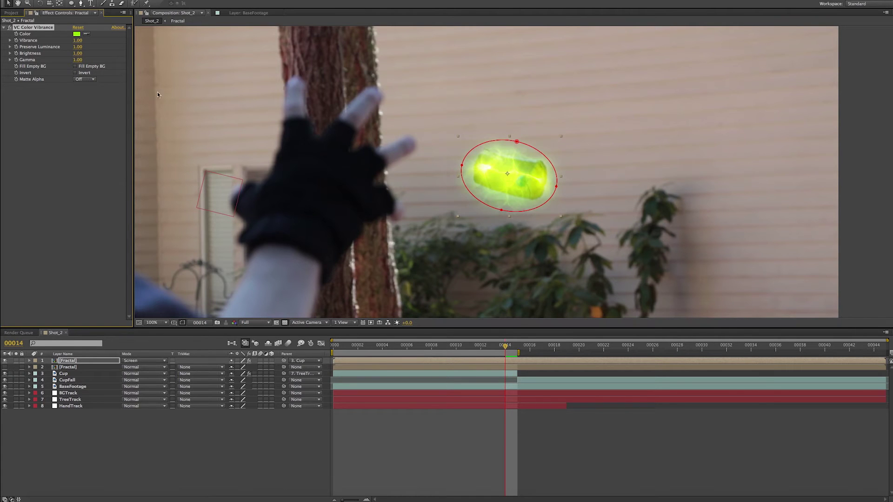
# Step: Set the upper Fractal layer's Color Vibrance colour to cyan (00E1FF) and view the glow with the layer deselected
pyautogui.click(76, 33)
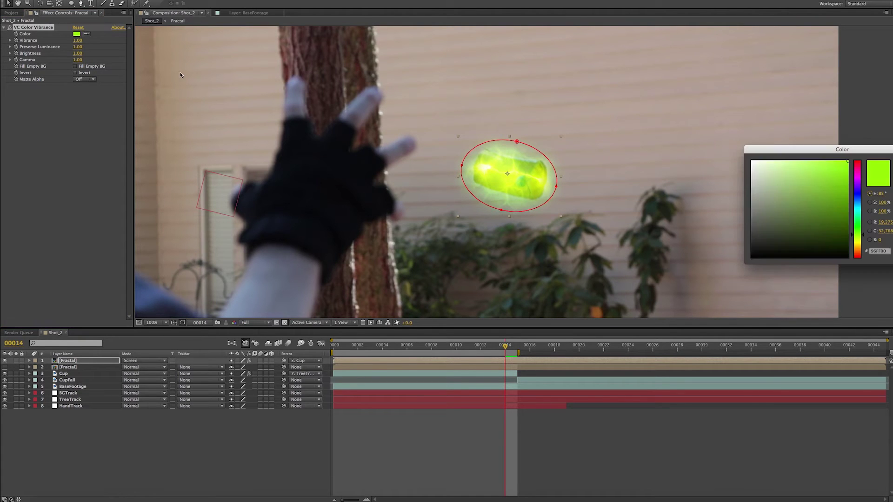
pyautogui.moveTo(860, 217); pyautogui.dragTo(859, 209)
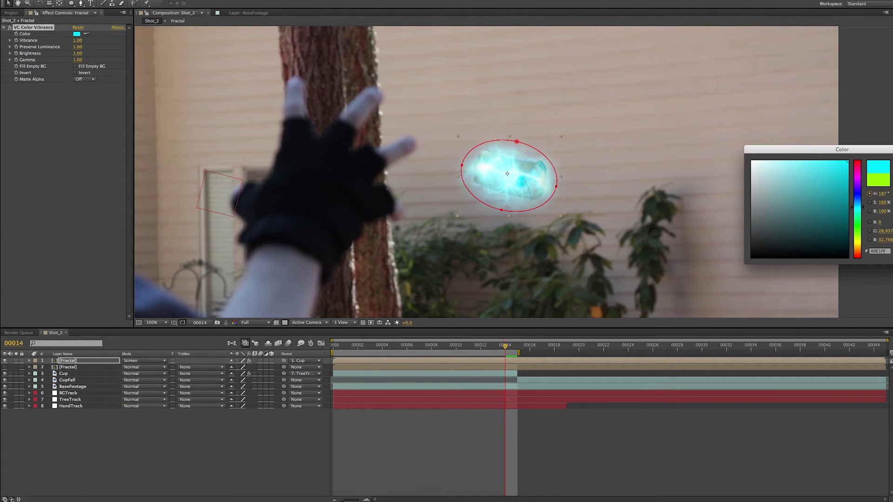
pyautogui.press('Return')
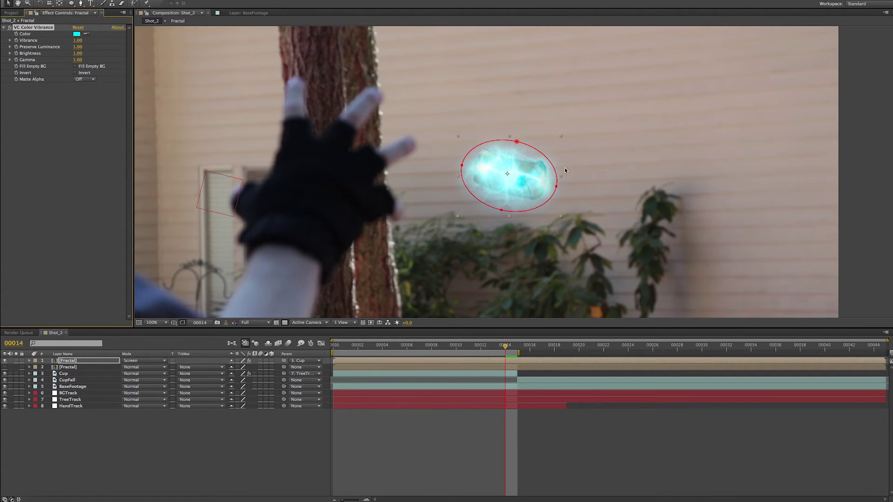
pyautogui.click(869, 186)
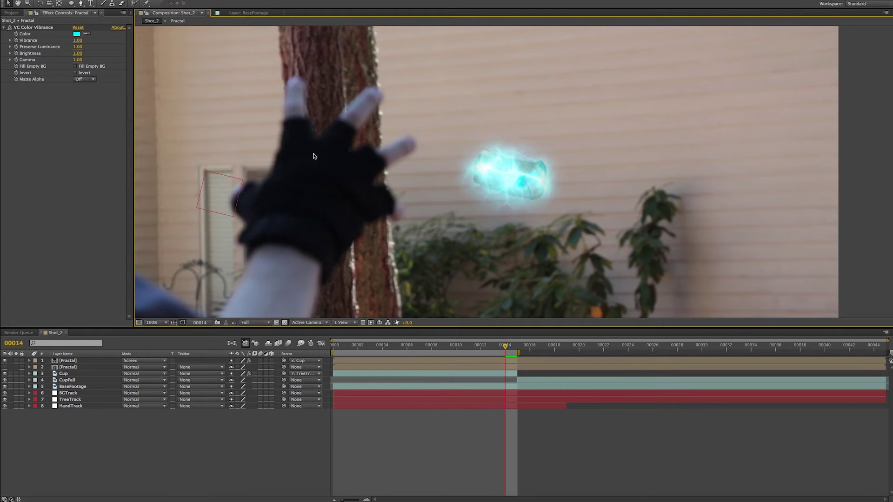
# Step: Try Color Vibrance brightness values of 0.7 and 2 on the upper Fractal layer, and return brightness to 1
pyautogui.click(77, 53)
pyautogui.write('.7')
pyautogui.press('Return')
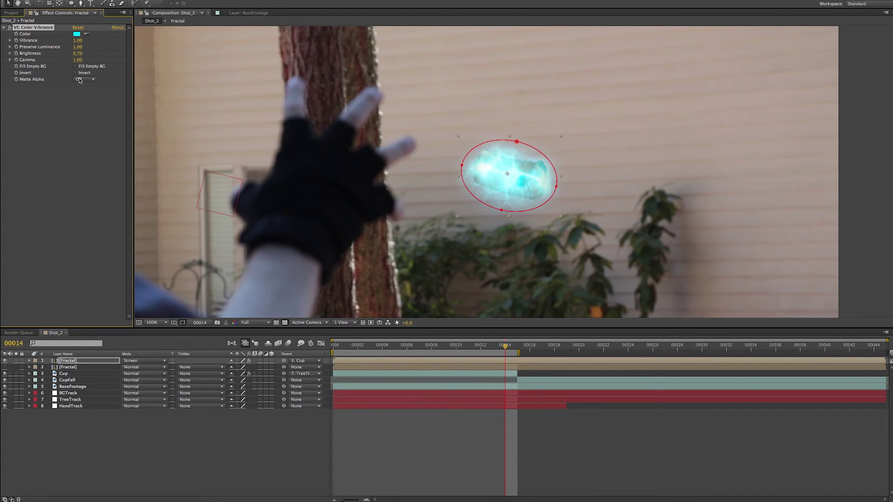
pyautogui.click(77, 61)
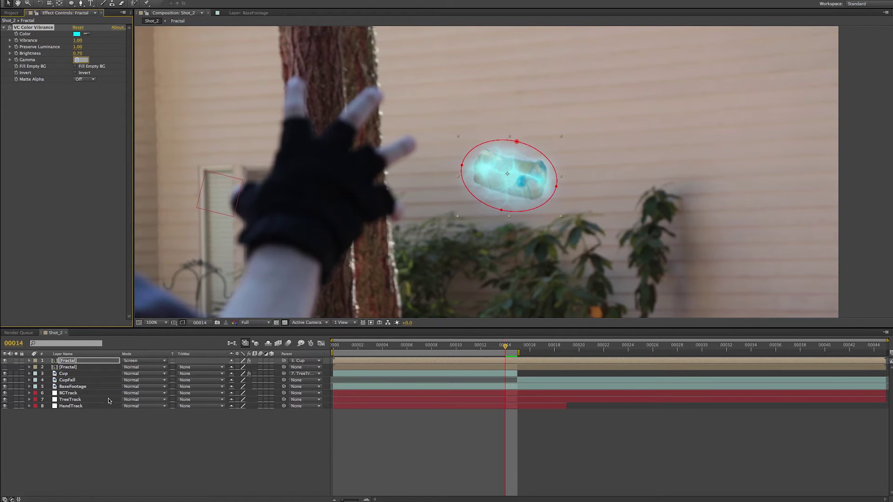
pyautogui.click(78, 53)
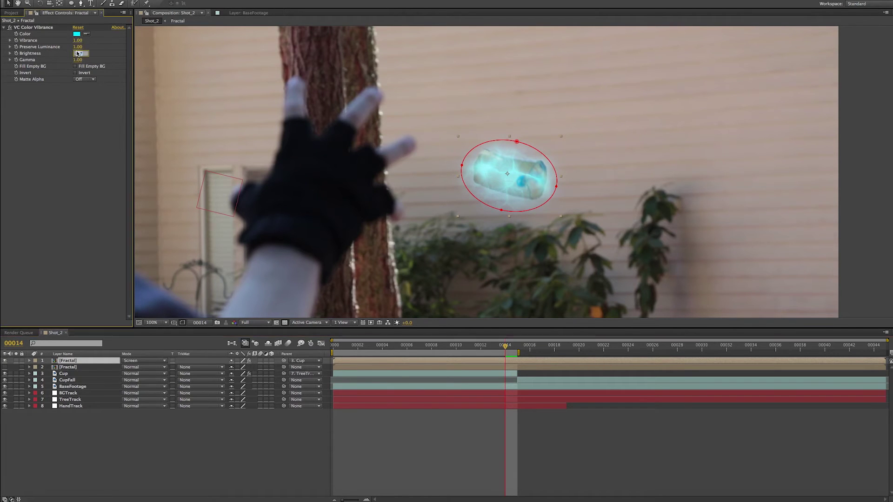
pyautogui.write('2')
pyautogui.press('Return')
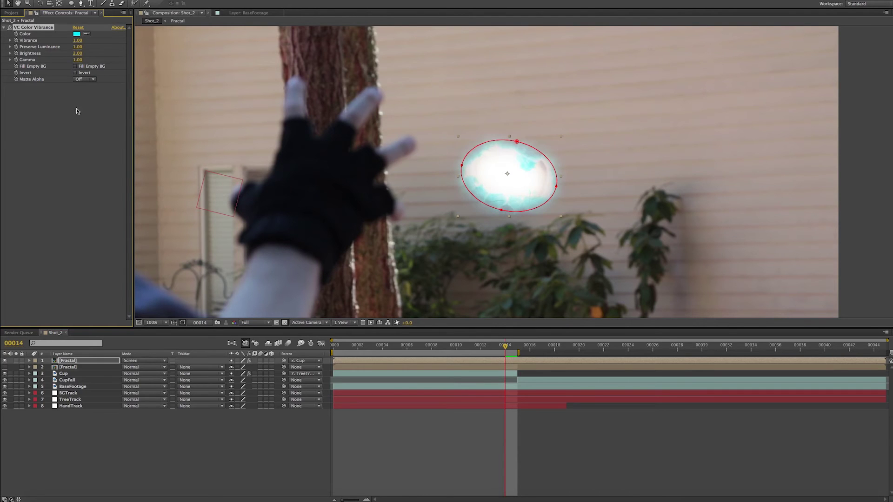
pyautogui.click(78, 53)
pyautogui.write('1')
pyautogui.press('Return')
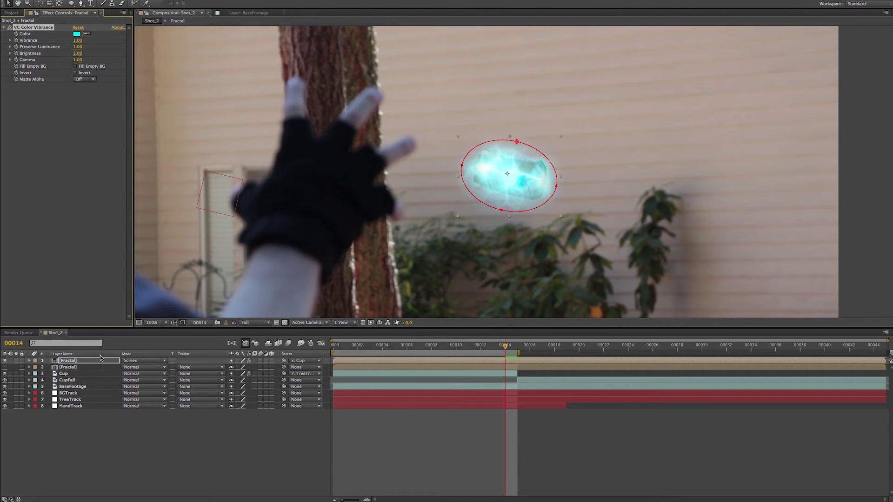
# Step: Try lowering the upper Fractal layer's opacity to 47%, and restore it to 100%
pyautogui.press('t')
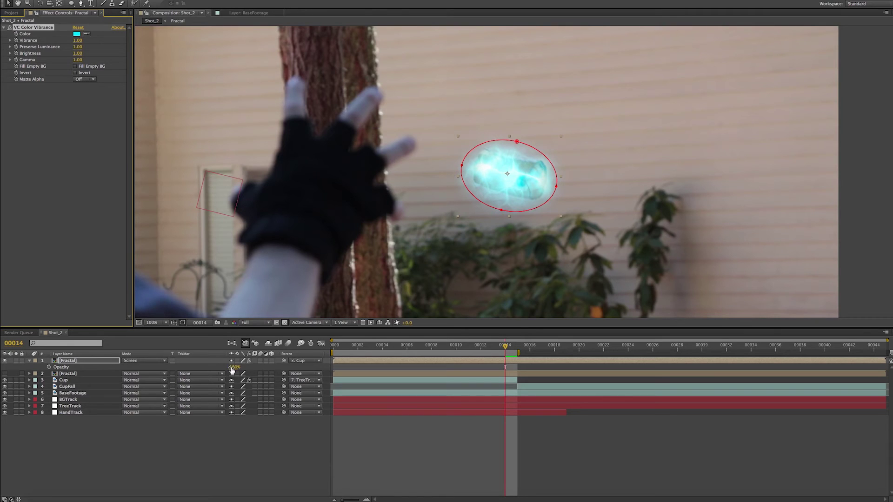
pyautogui.moveTo(236, 368); pyautogui.dragTo(213, 369)
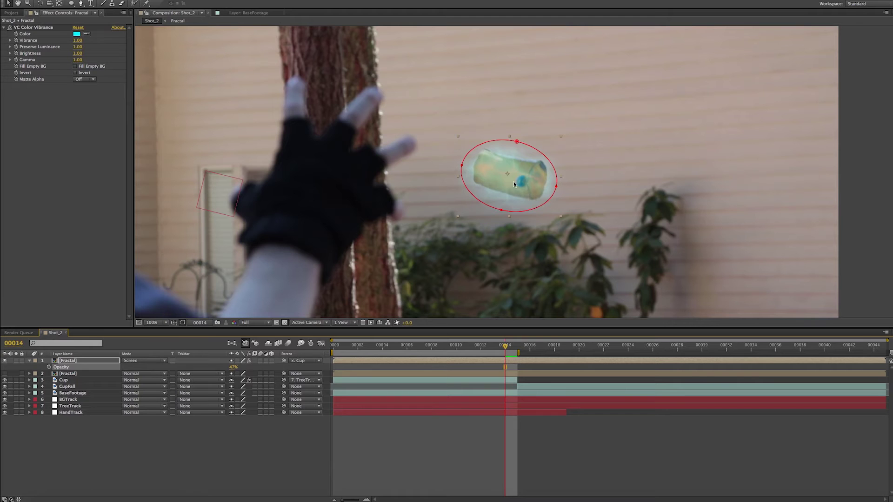
pyautogui.moveTo(232, 368); pyautogui.dragTo(310, 372)
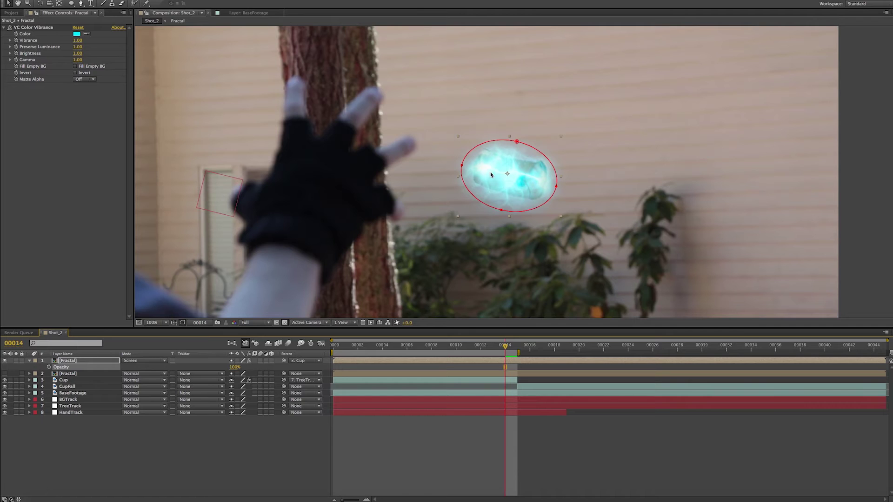
# Step: Set the upper Fractal layer's Color Vibrance brightness to 0.7 and gamma to 0.5, and preview the glow around the cup
pyautogui.click(77, 54)
pyautogui.write('.7')
pyautogui.press('Return')
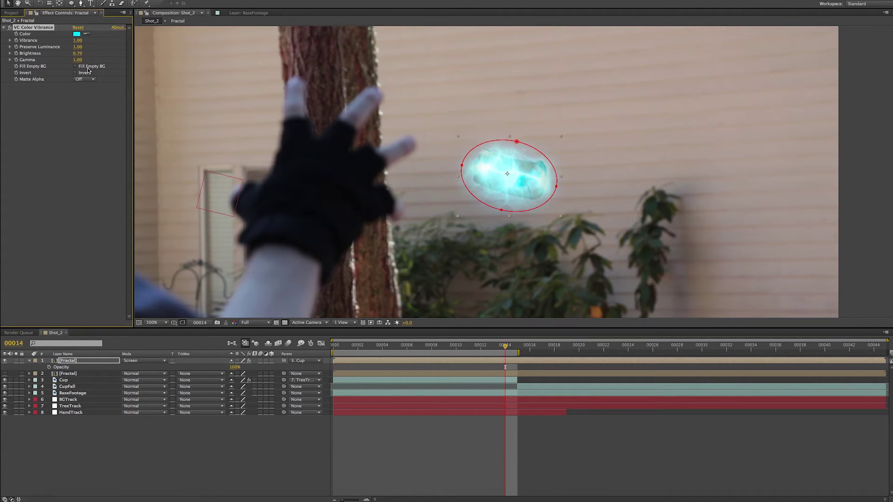
pyautogui.click(77, 60)
pyautogui.write('.5')
pyautogui.press('Return')
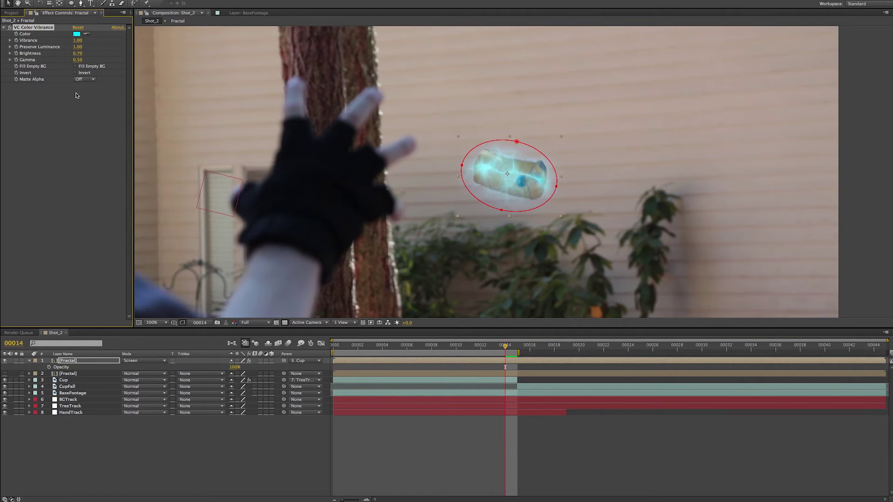
pyautogui.click(865, 161)
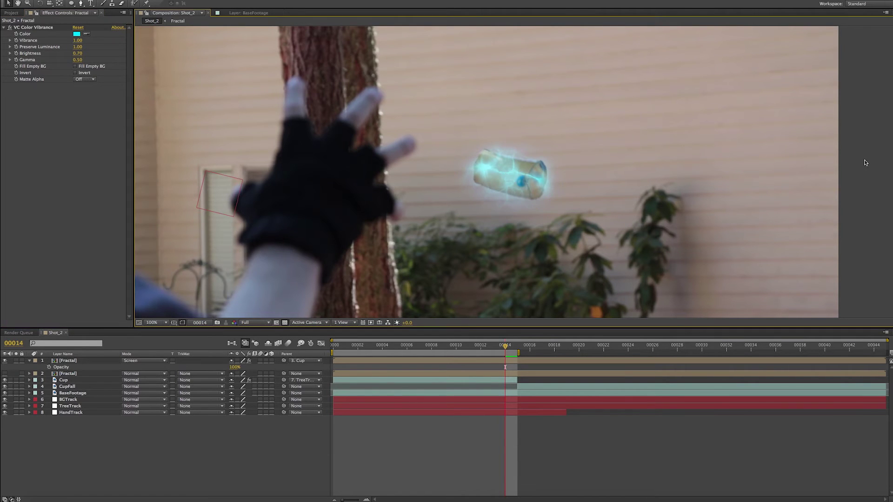
pyautogui.click(81, 362)
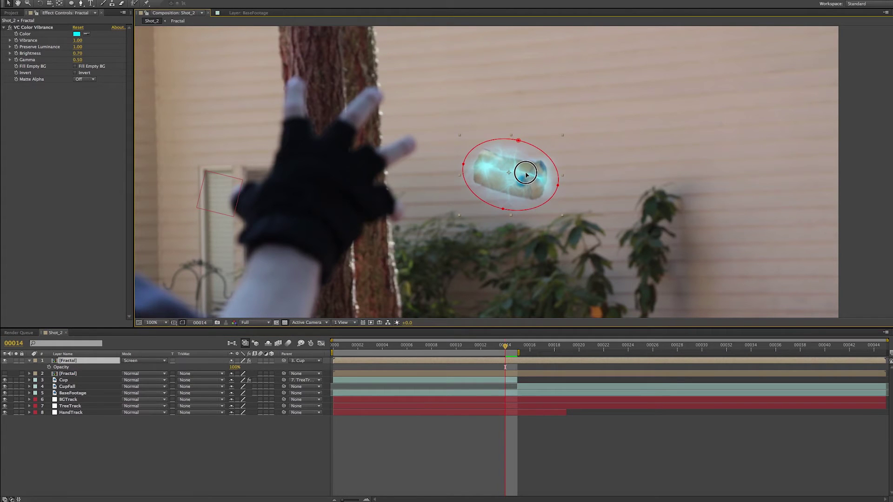
pyautogui.click(874, 195)
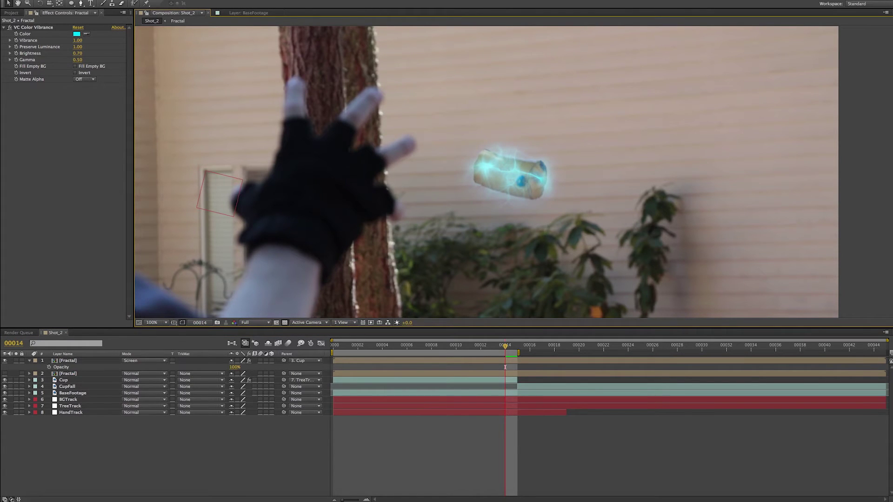
pyautogui.press('space')
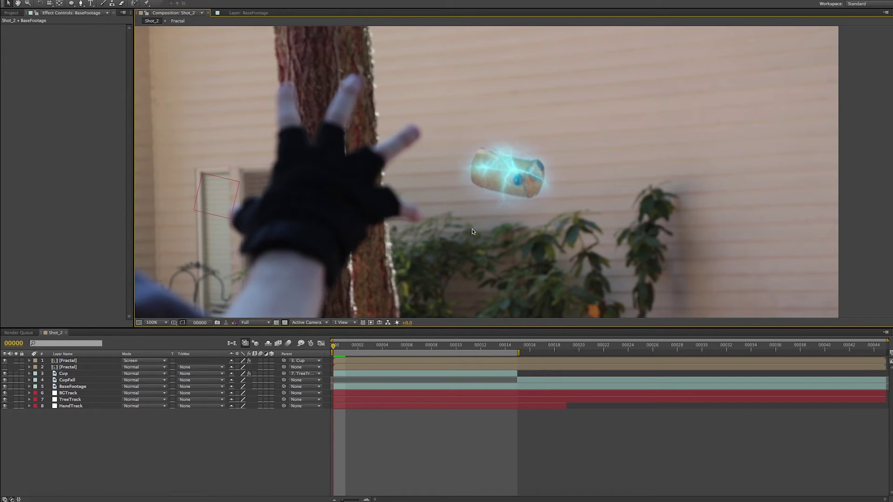
# Step: Add the White Solid above all Shot_2 layers as a Turbulent Displace adjustment layer, and file the solid in the Solids folder
pyautogui.click(12, 13)
pyautogui.moveTo(11, 124); pyautogui.dragTo(66, 362)
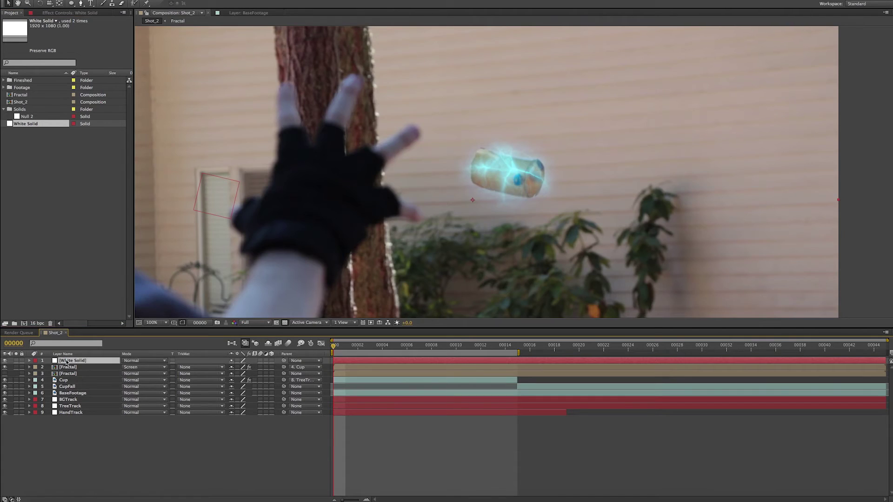
pyautogui.moveTo(12, 124); pyautogui.dragTo(11, 110)
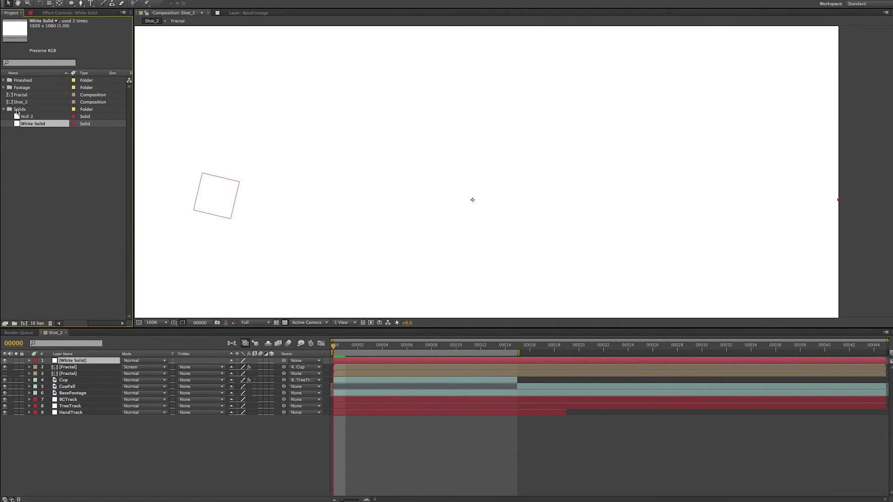
pyautogui.click(5, 109)
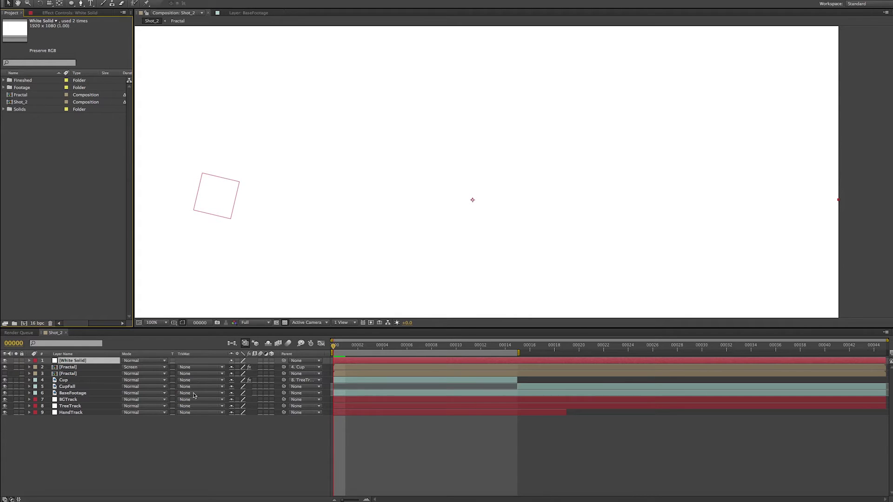
pyautogui.click(266, 361)
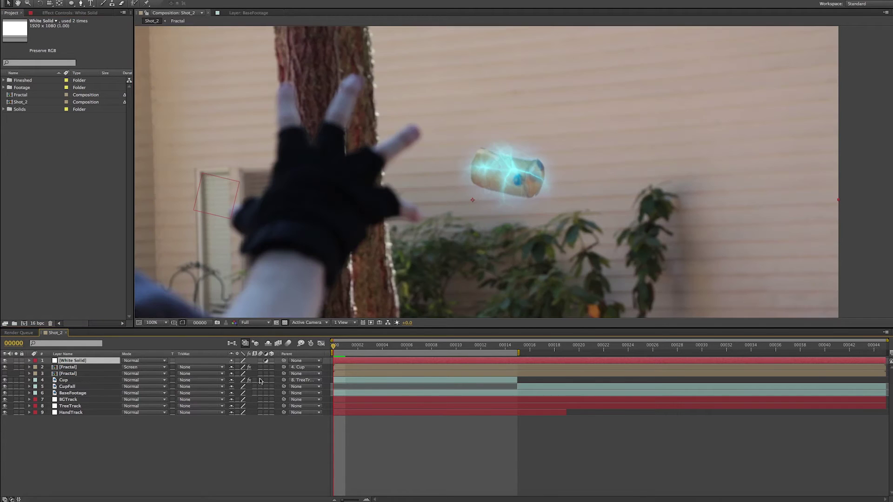
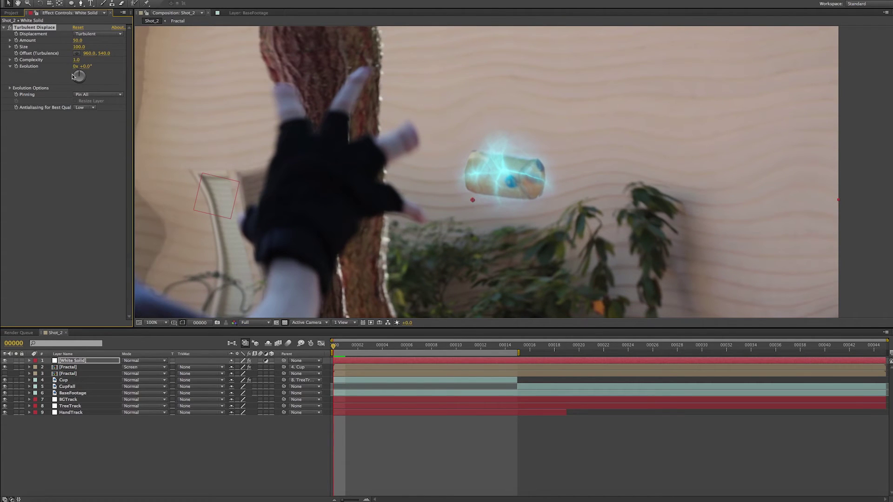
# Step: Move the White Solid adjustment layer so its anchor sits on the cup, and parent it to the Cup layer
pyautogui.click(93, 365)
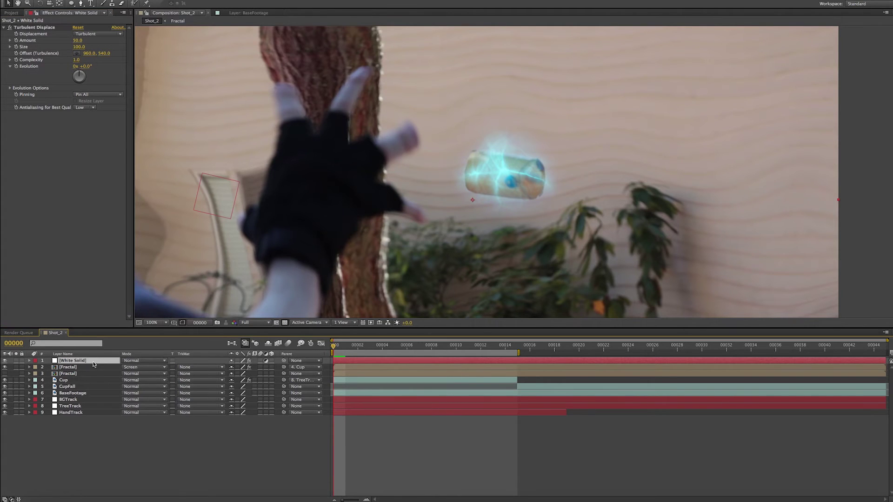
pyautogui.click(479, 234)
pyautogui.moveTo(480, 234); pyautogui.dragTo(504, 214)
pyautogui.click(306, 360)
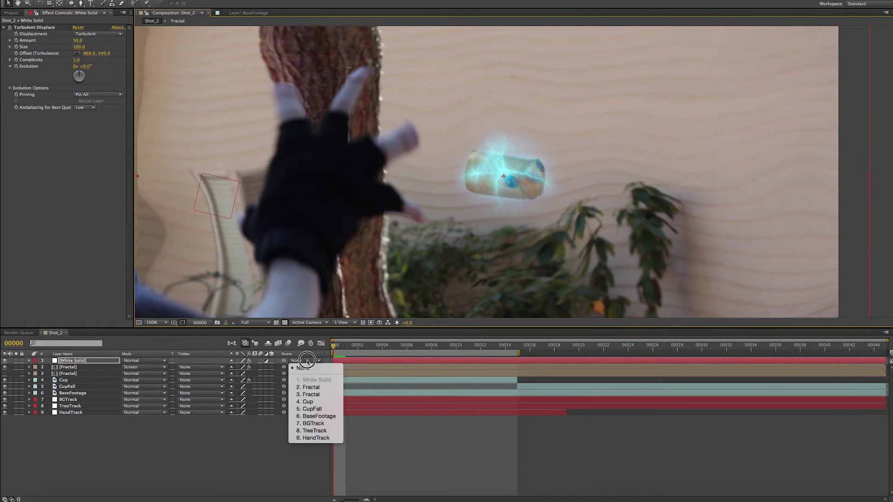
pyautogui.click(320, 402)
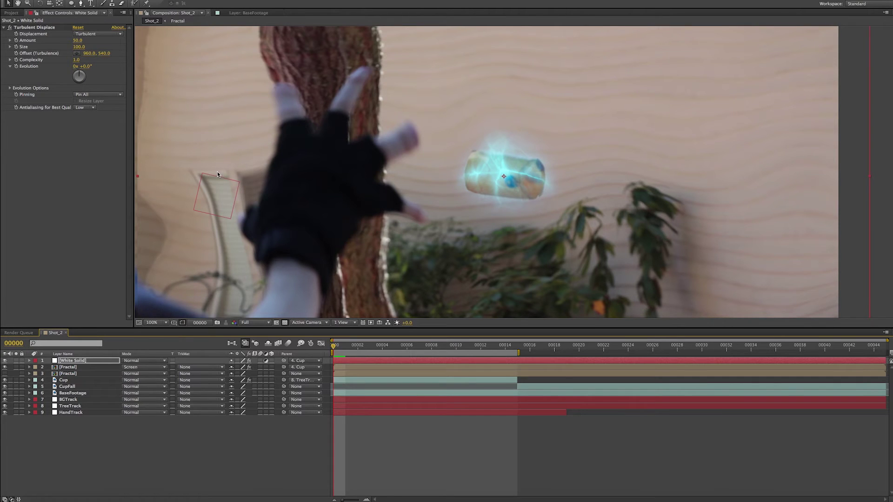
# Step: Set the White Solid's Turbulent Displace amount to 60, size to 16 and complexity to 2
pyautogui.click(78, 41)
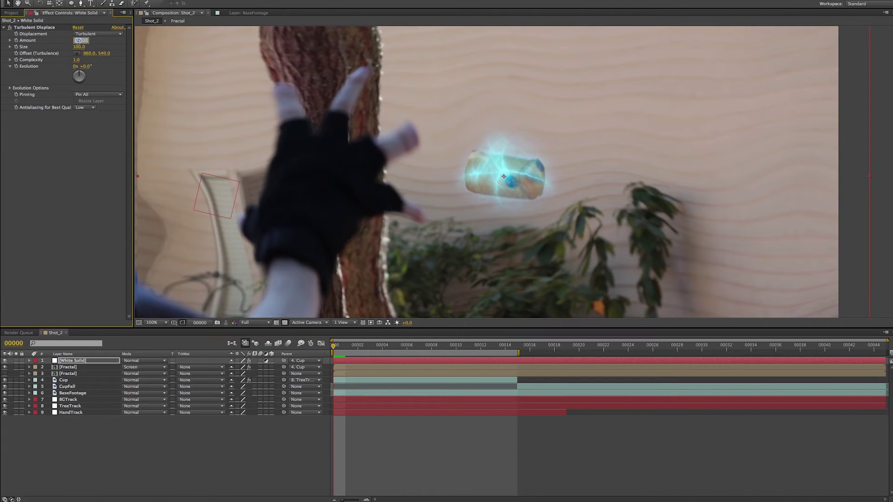
pyautogui.write('60')
pyautogui.press('Return')
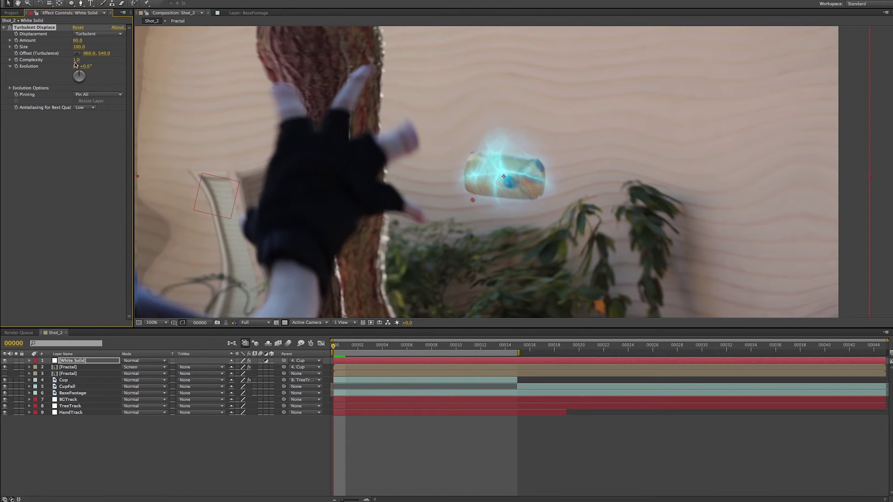
pyautogui.click(78, 47)
pyautogui.write('16')
pyautogui.press('Return')
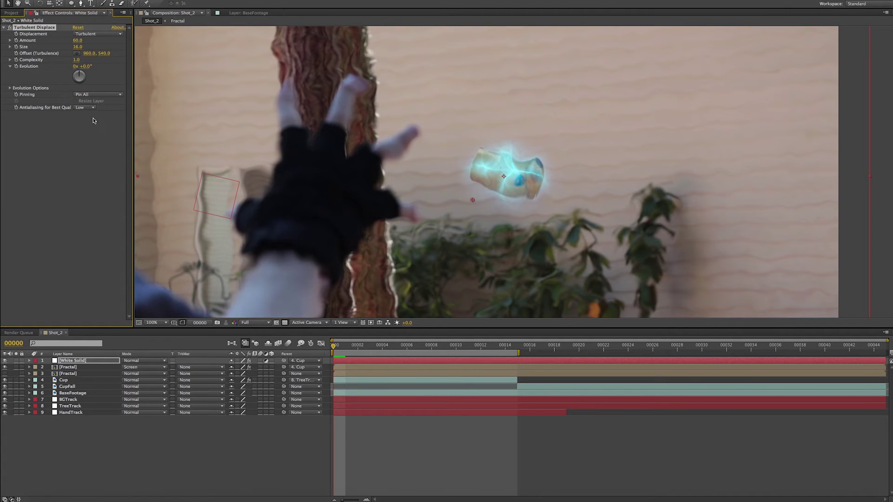
pyautogui.click(76, 60)
pyautogui.write('2')
pyautogui.press('Return')
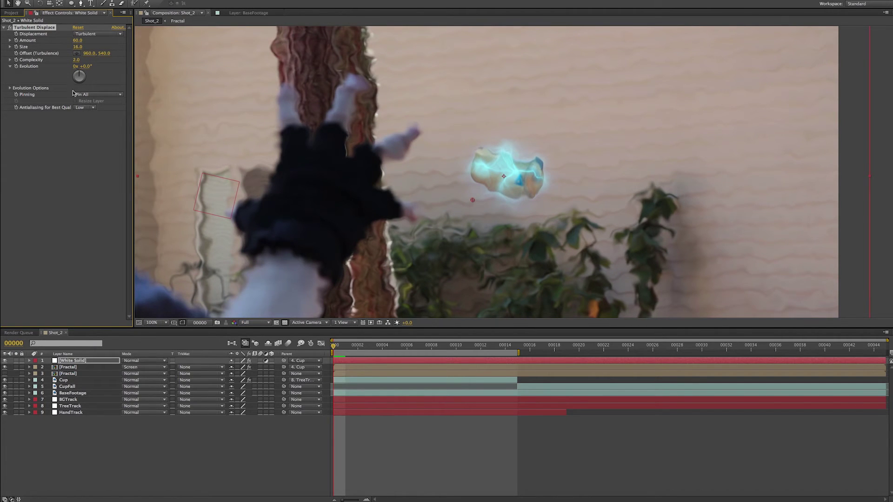
# Step: Animate the Turbulent Displace evolution on the White Solid with the expression time*250
pyautogui.keyDown('alt'); pyautogui.click(16, 67); pyautogui.keyUp('alt')
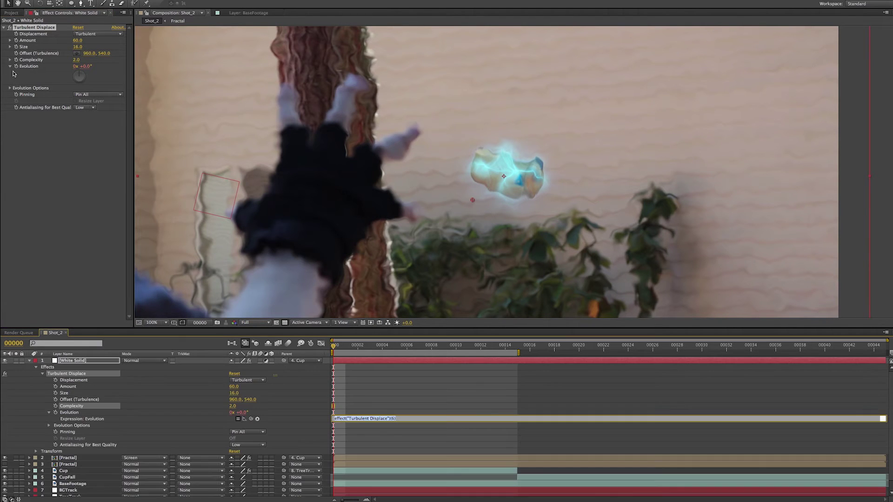
pyautogui.write('time*250')
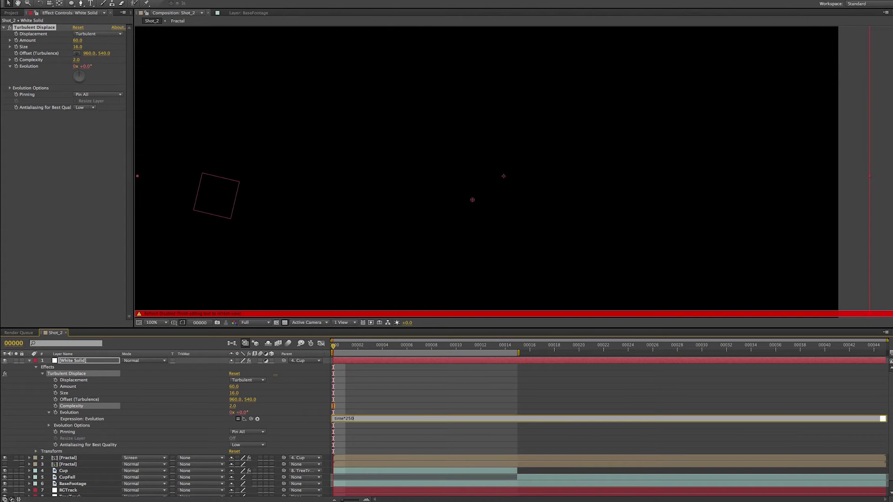
pyautogui.press('KP_Enter')
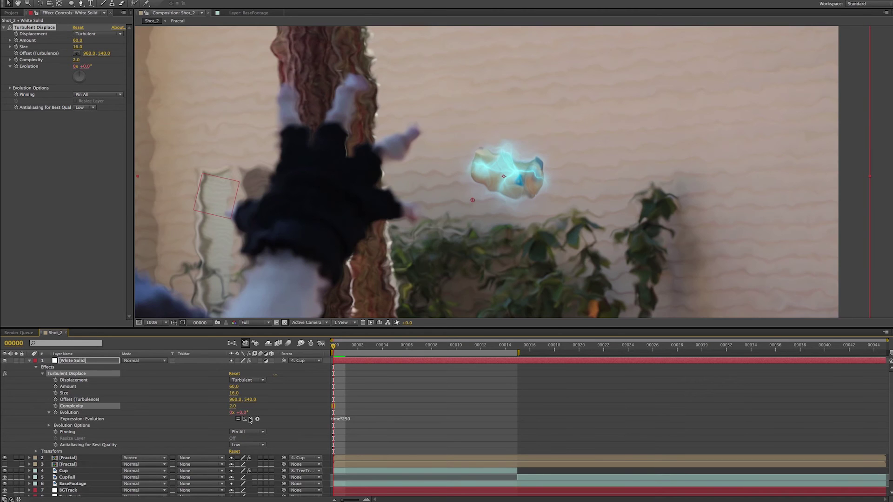
# Step: Copy the elliptical mask from the top Fractal layer onto the White Solid layer to confine its displacement around the cup
pyautogui.click(30, 361)
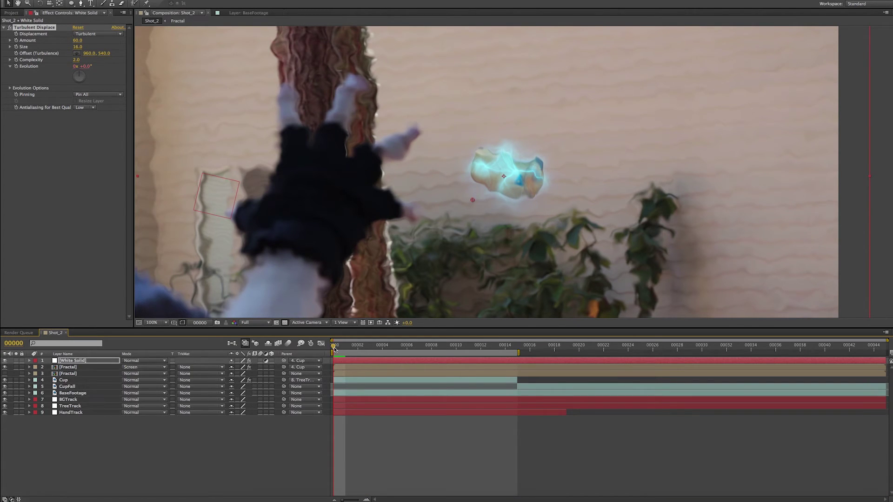
pyautogui.click(77, 361)
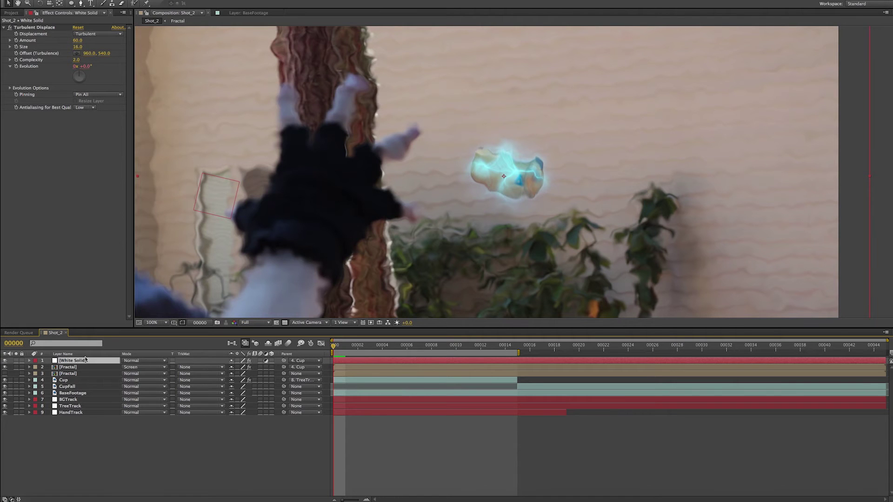
pyautogui.click(72, 4)
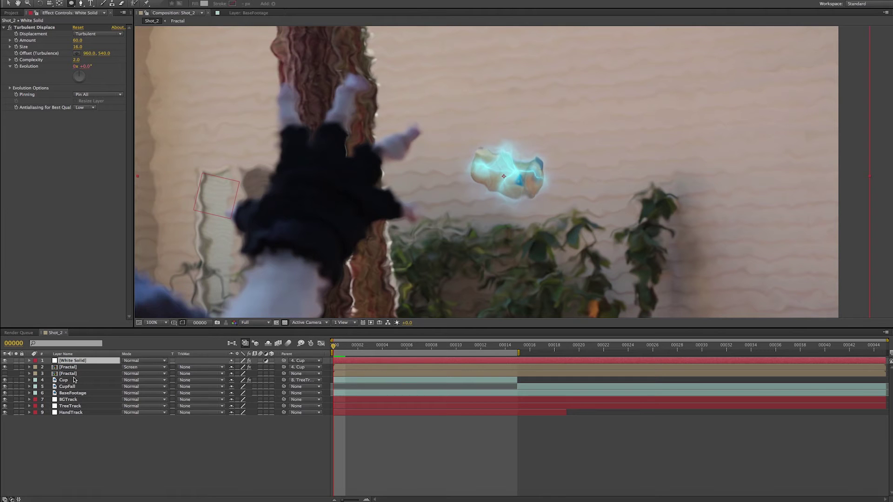
pyautogui.click(85, 368)
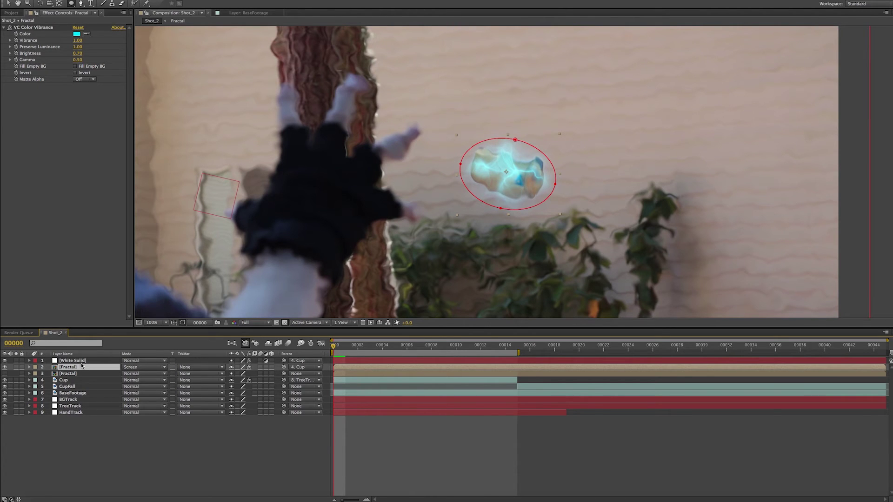
pyautogui.press('m')
pyautogui.click(72, 379)
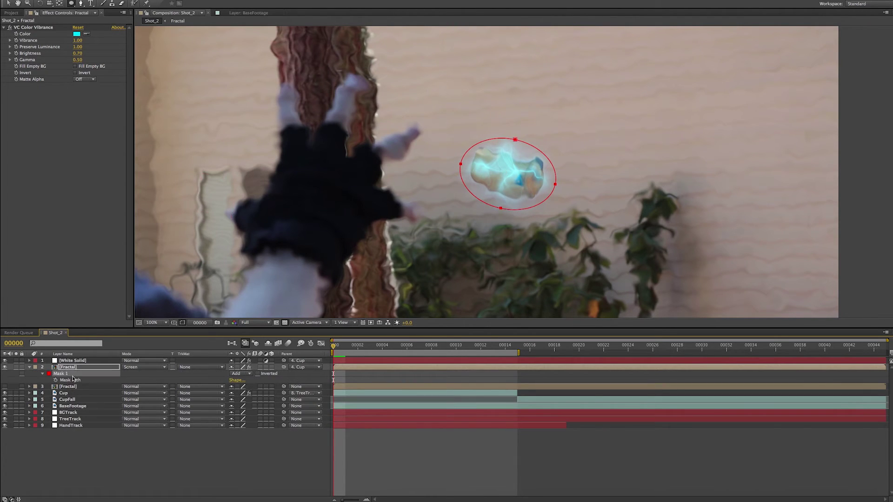
pyautogui.click(74, 361)
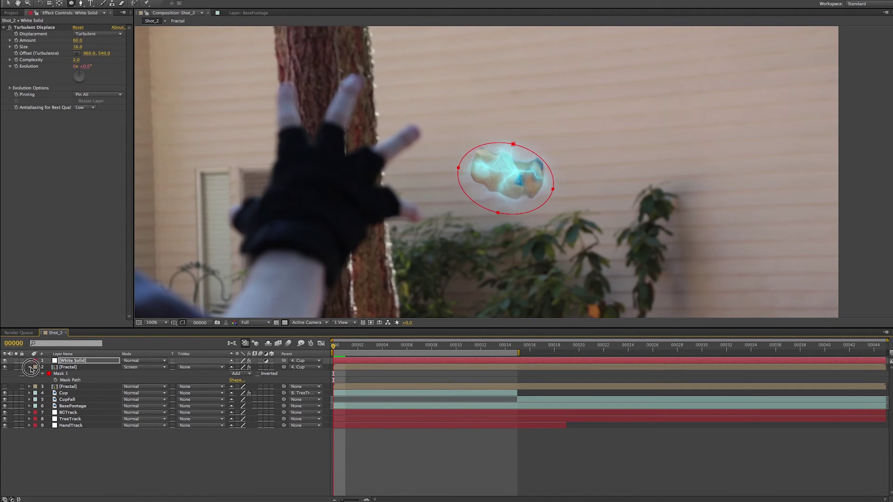
pyautogui.click(29, 367)
# Step: Scale and reposition the White Solid's copied elliptical mask so it surrounds the cup with more room above it
pyautogui.press('v')
pyautogui.doubleClick(554, 192)
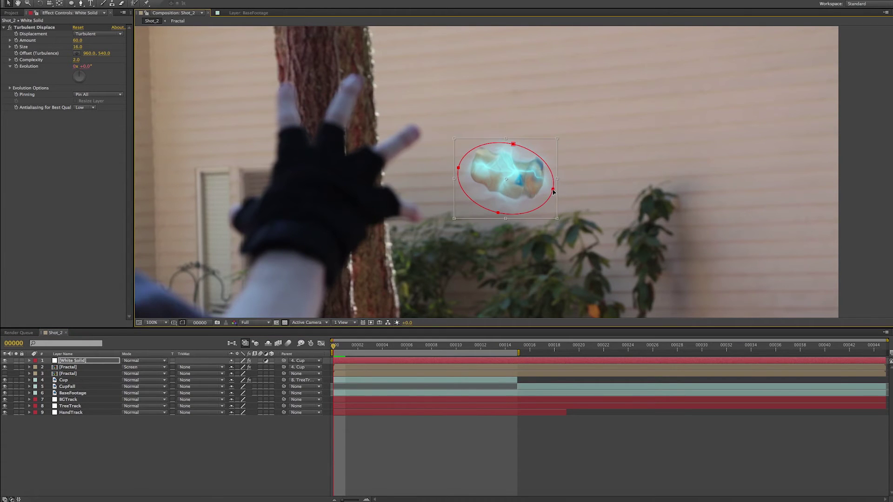
pyautogui.moveTo(549, 196); pyautogui.dragTo(562, 220)
pyautogui.doubleClick(531, 193)
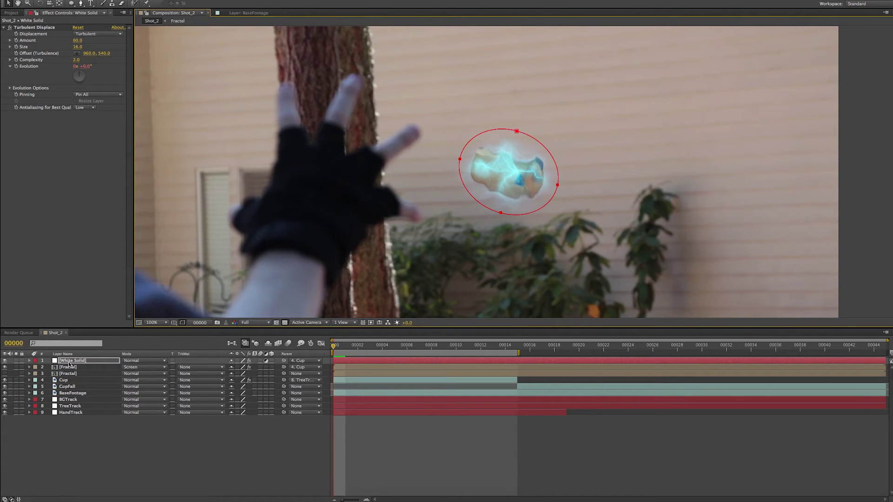
# Step: Move the White Solid layer directly below the Cup layer, above CupFall
pyautogui.moveTo(69, 365); pyautogui.dragTo(87, 391)
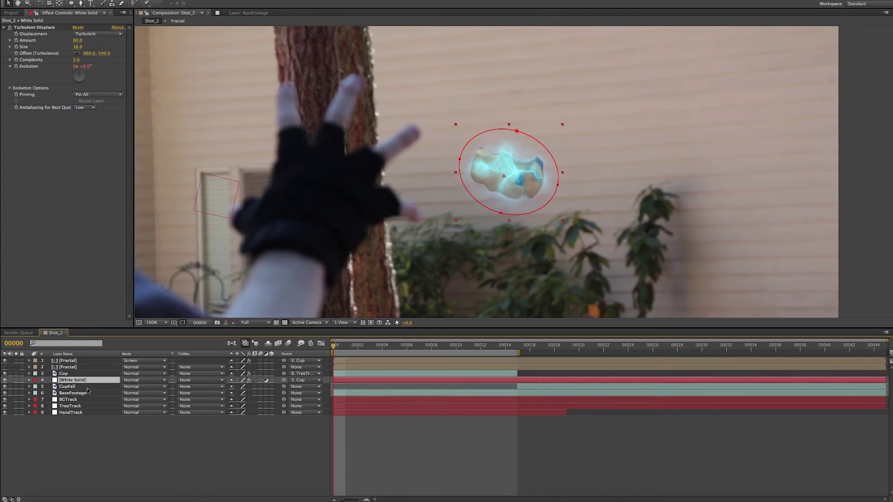
pyautogui.moveTo(75, 383); pyautogui.dragTo(80, 372)
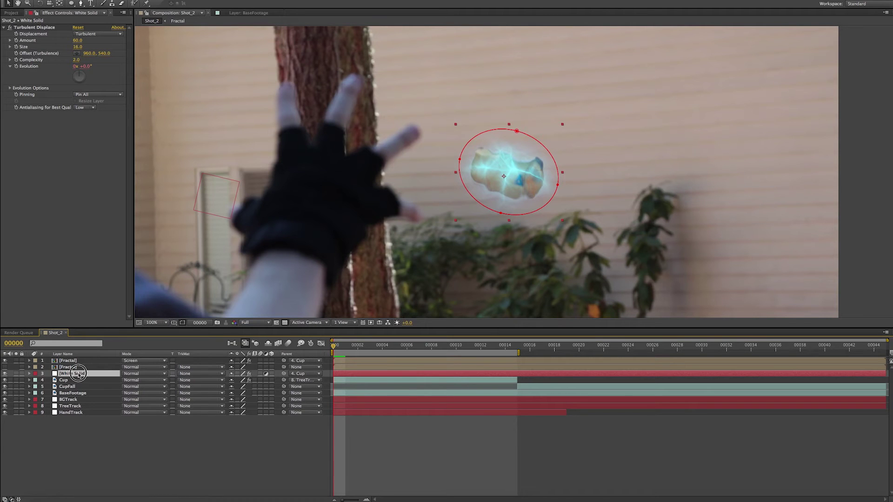
pyautogui.moveTo(78, 374); pyautogui.dragTo(79, 384)
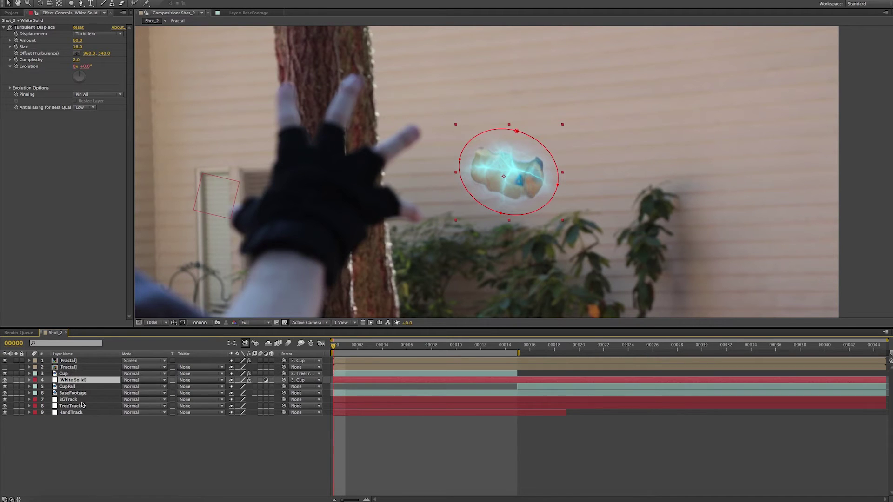
pyautogui.click(77, 432)
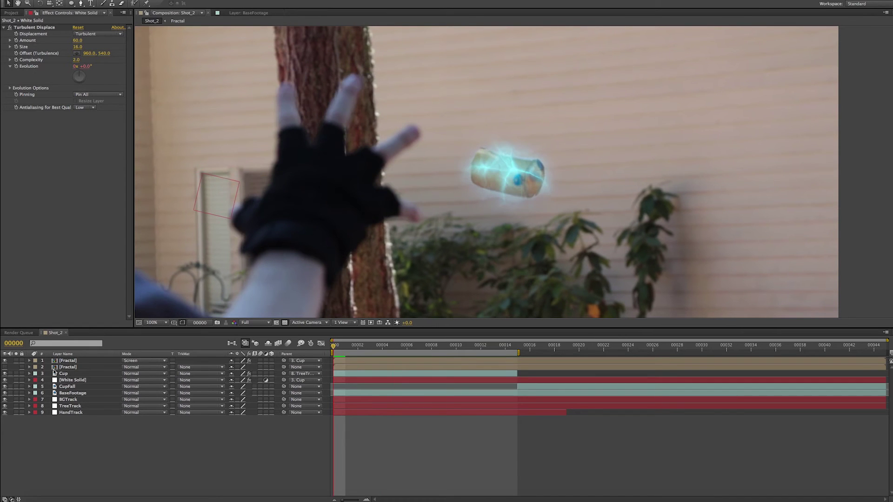
# Step: Show the White Solid's mask feather and enlarge its mask further on all sides of the cup
pyautogui.click(77, 367)
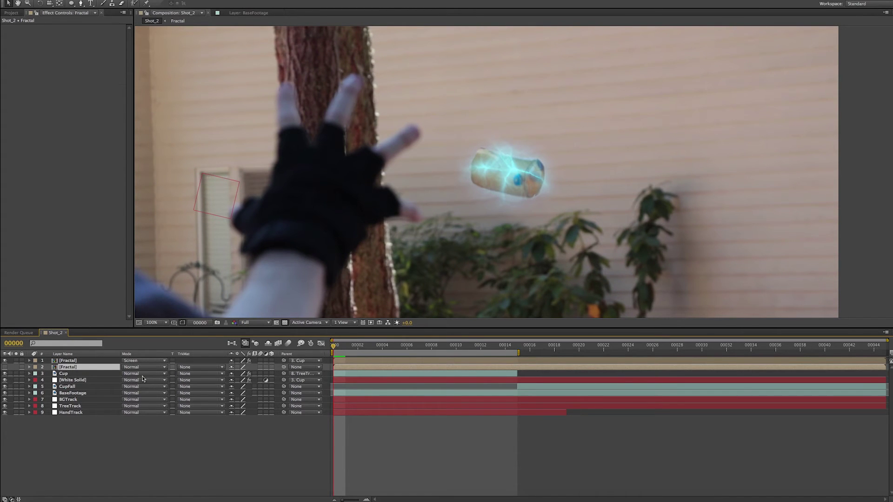
pyautogui.click(75, 380)
pyautogui.press('m')
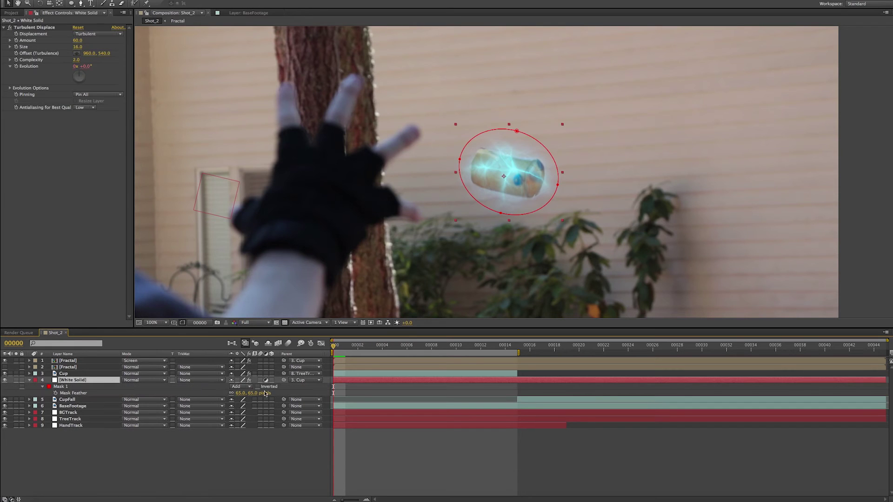
pyautogui.moveTo(333, 346); pyautogui.dragTo(358, 346)
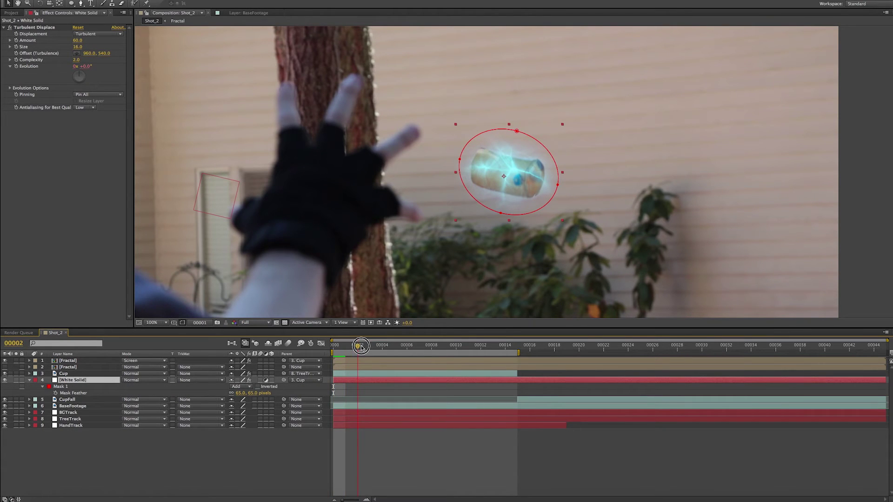
pyautogui.click(559, 186)
pyautogui.click(561, 223)
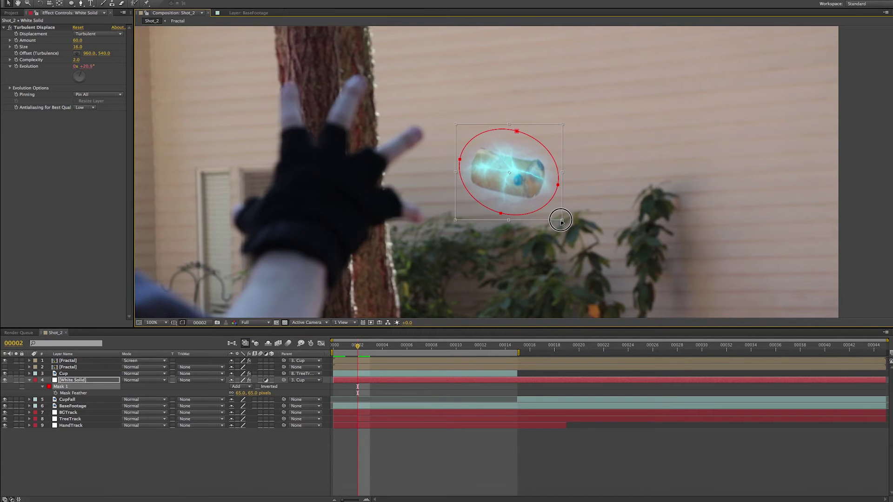
pyautogui.moveTo(561, 223)
pyautogui.mouseDown()
pyautogui.moveTo(586, 240)
pyautogui.moveTo(568, 231)
pyautogui.mouseUp()
pyautogui.hotkey('ctrl', 'z')
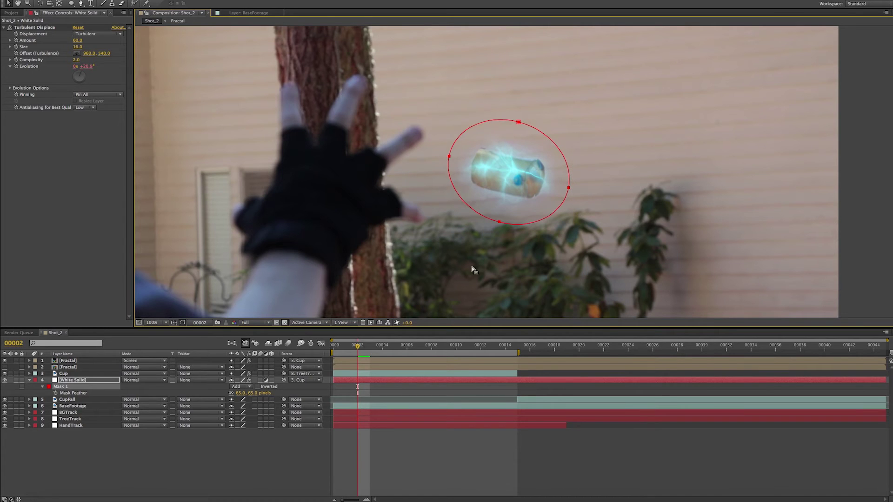
pyautogui.click(257, 476)
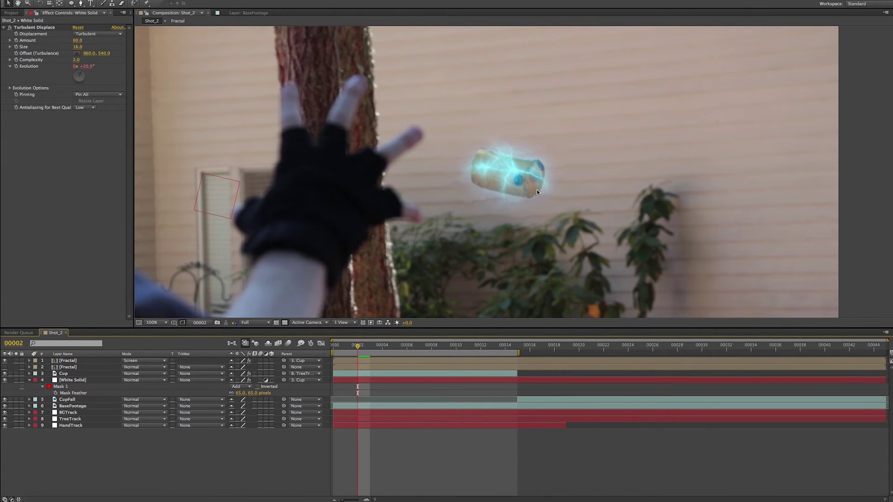
pyautogui.moveTo(341, 348); pyautogui.dragTo(359, 352)
# Step: Collapse the White Solid's properties and rename the layer as CupDisplace
pyautogui.click(73, 374)
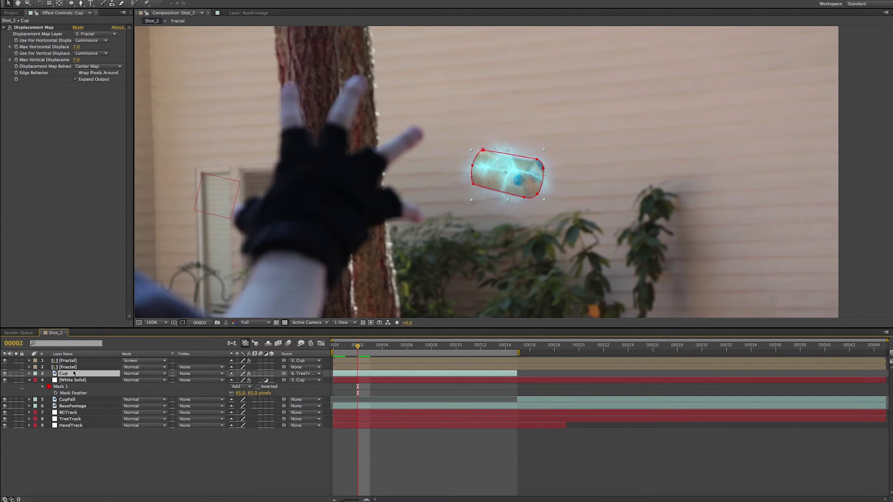
pyautogui.click(78, 458)
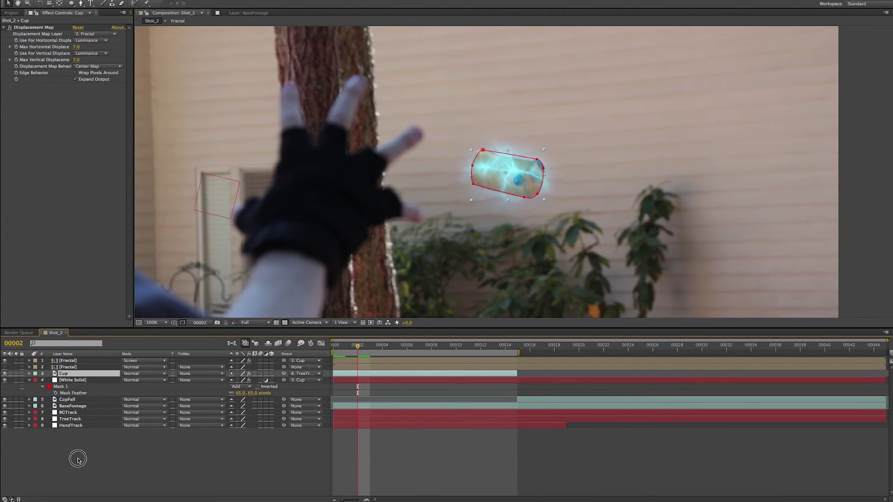
pyautogui.click(30, 381)
pyautogui.click(71, 381)
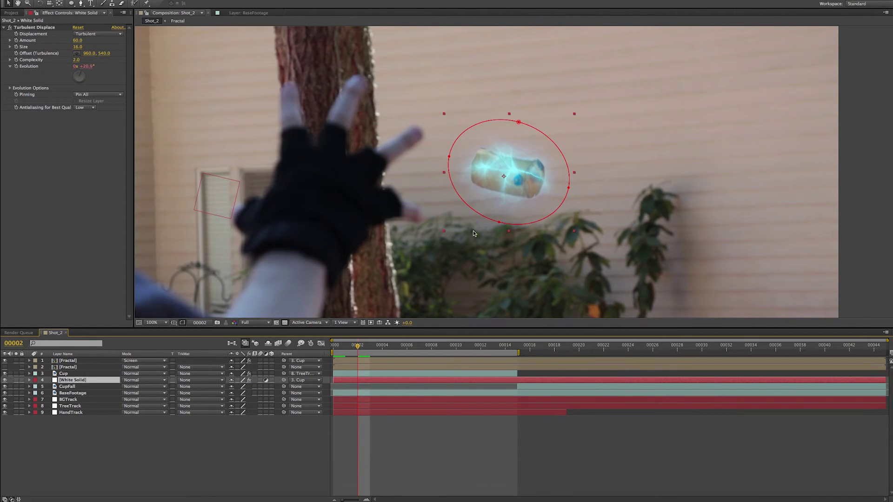
pyautogui.click(70, 362)
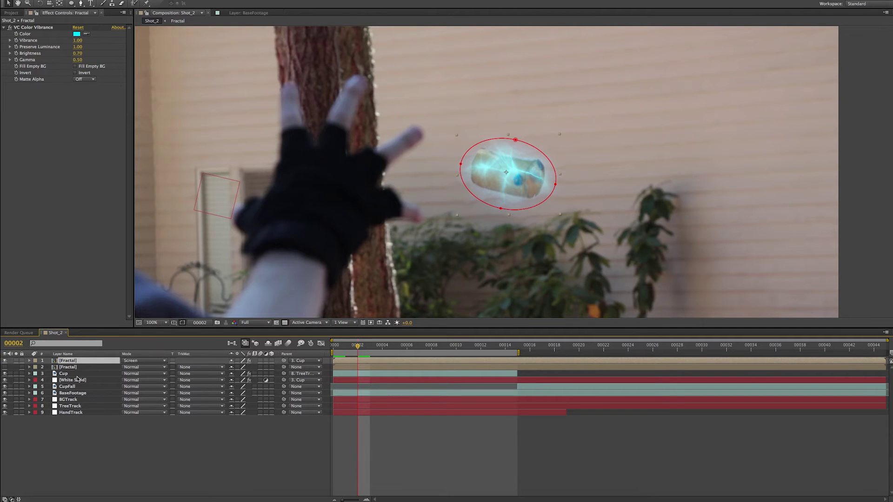
pyautogui.click(90, 381)
pyautogui.press('Return')
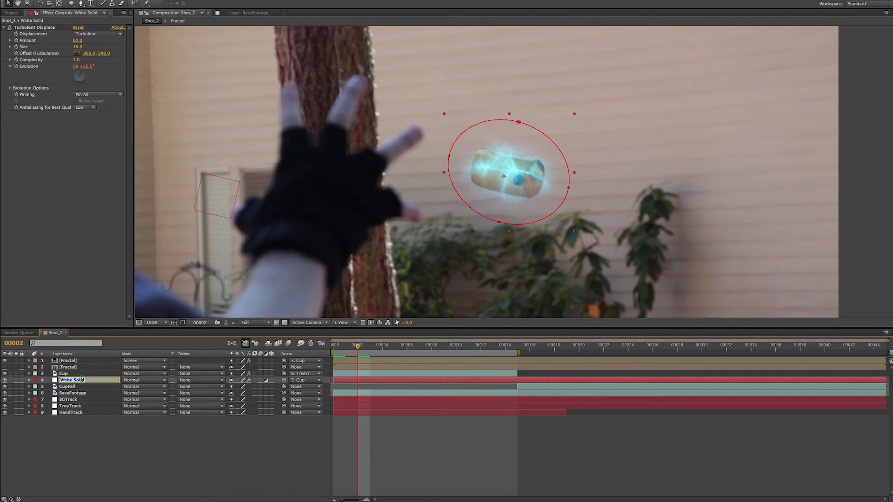
pyautogui.write('C')
pyautogui.press('Return')
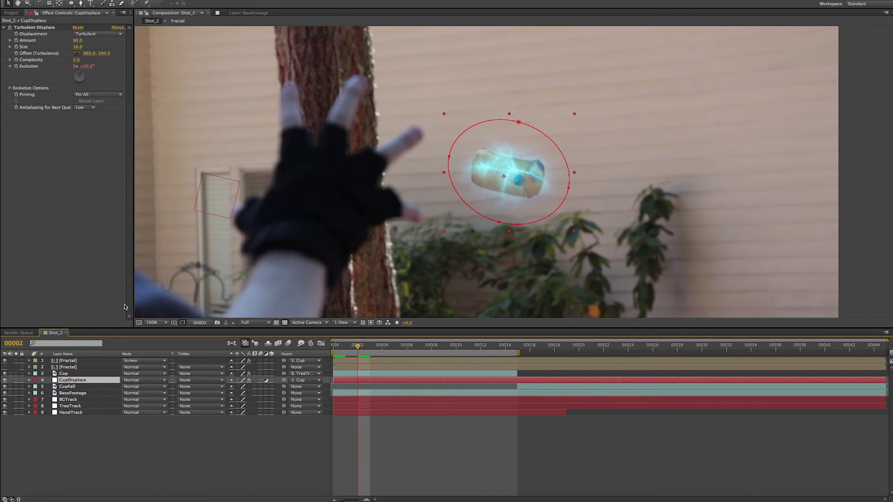
# Step: Rename the hidden Fractal layer directly above Cup as FractalMap
pyautogui.click(70, 367)
pyautogui.click(74, 361)
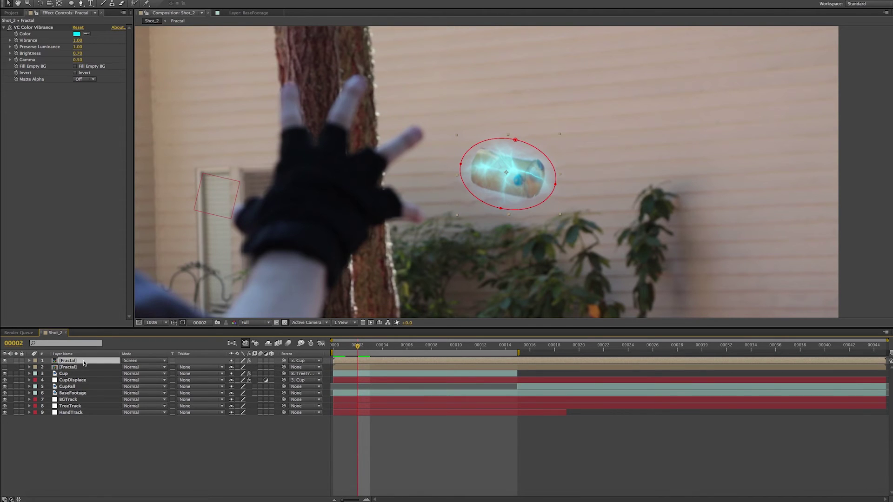
pyautogui.click(74, 369)
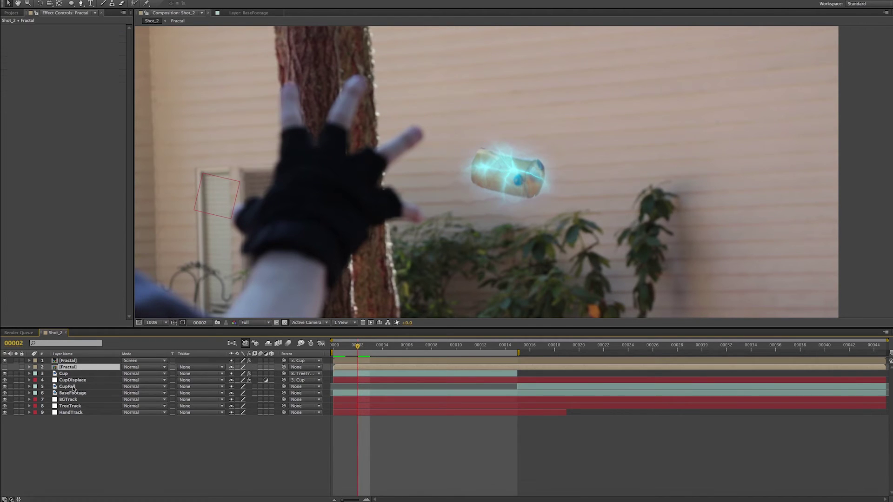
pyautogui.press('Return')
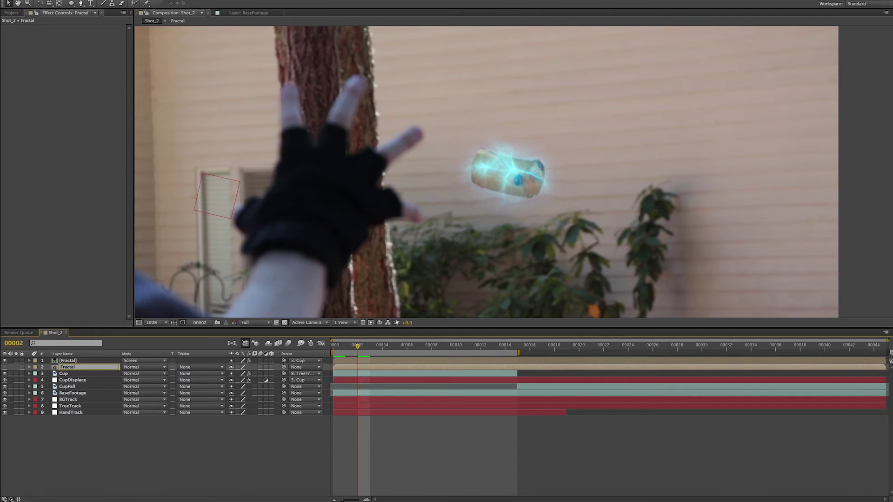
pyautogui.write('Map')
pyautogui.press('Return')
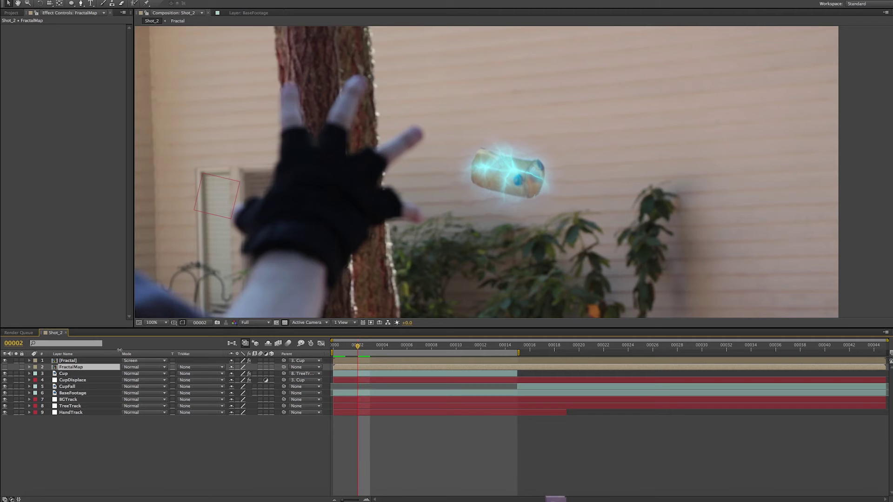
# Step: Fit the whole Shot_2 frame in the viewer and preview the work area to examine the cup's glow and displacement
pyautogui.click(76, 362)
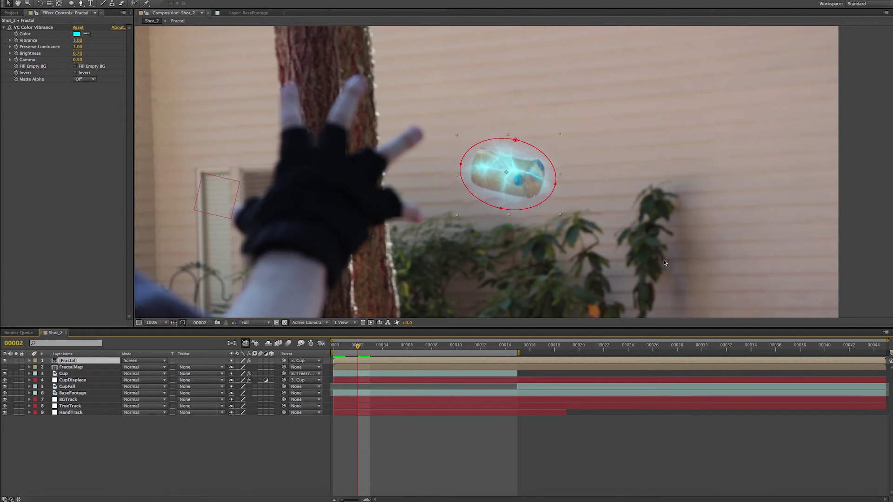
pyautogui.click(867, 186)
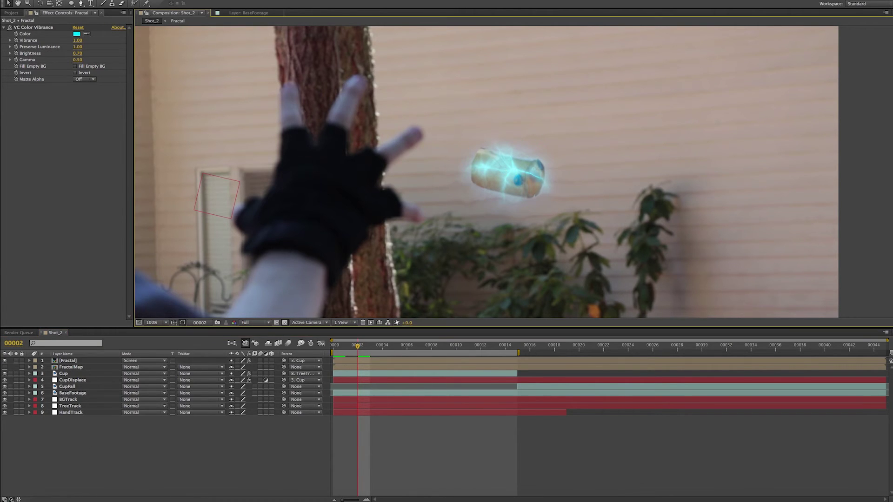
pyautogui.scroll(-2, 507, 254)
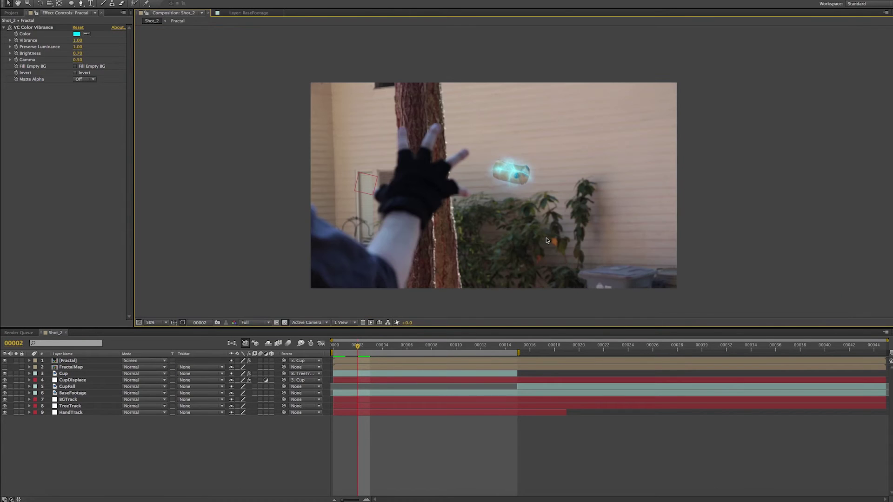
pyautogui.press('space')
pyautogui.moveTo(533, 243); pyautogui.dragTo(536, 236)
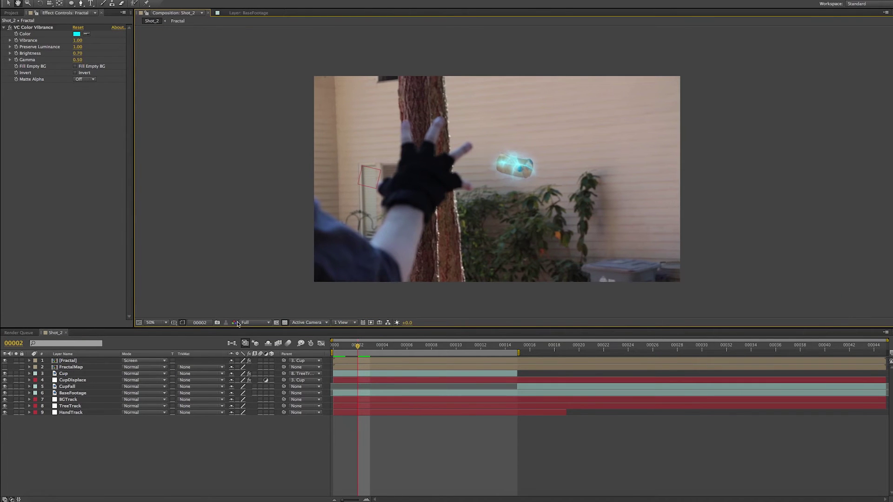
pyautogui.click(159, 323)
pyautogui.click(174, 331)
pyautogui.press('KP_0')
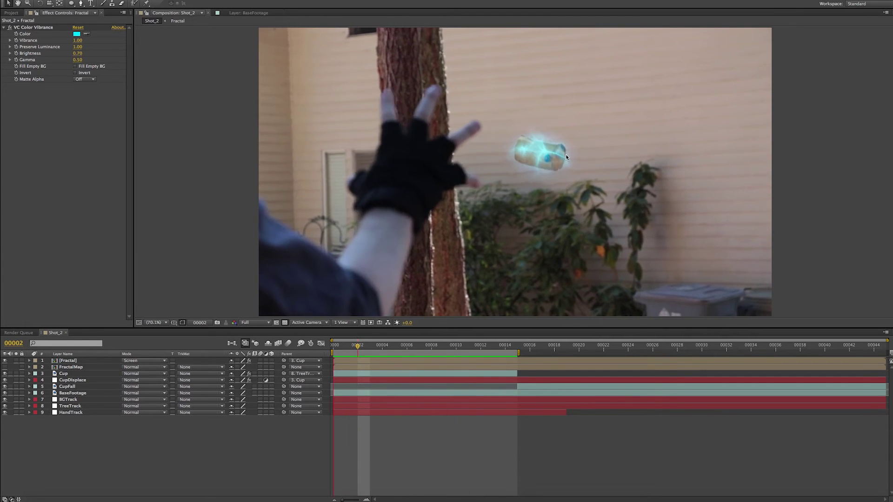
pyautogui.press('space')
# Step: Return to frame 0 and set the Fractal layer's VC Color Vibrance brightness to 0.60
pyautogui.moveTo(349, 347); pyautogui.dragTo(331, 346)
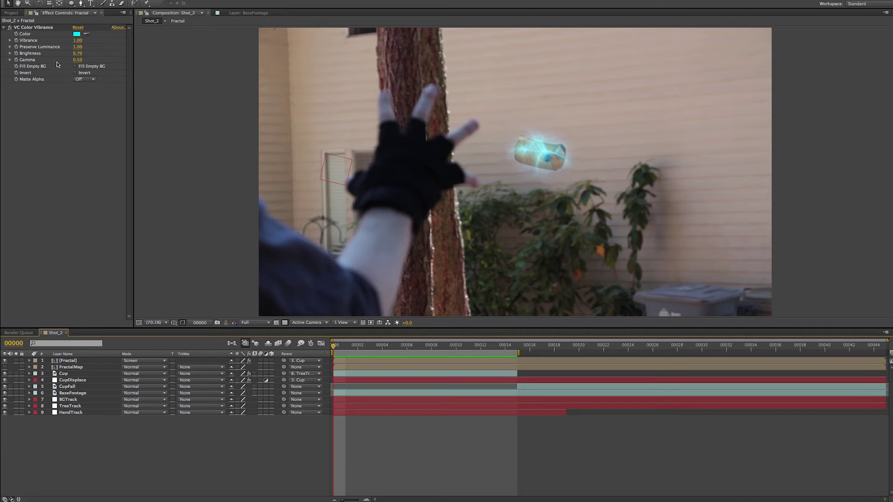
pyautogui.click(78, 53)
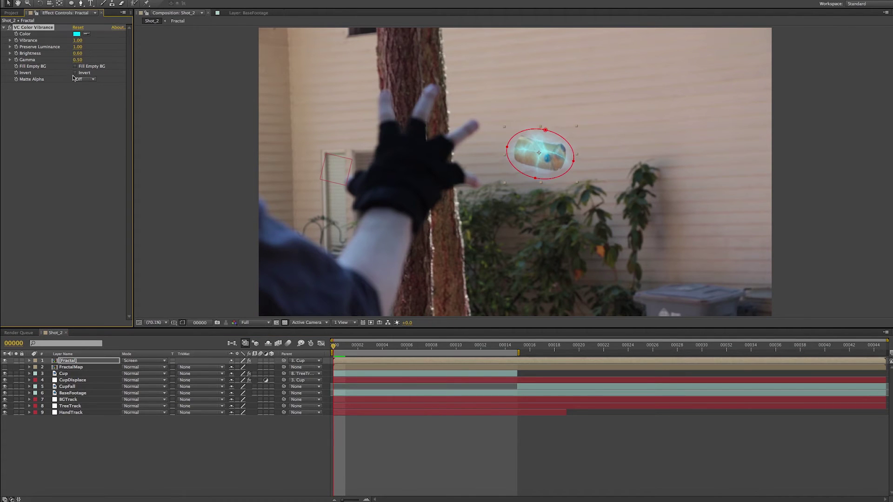
# Step: Move to frame 15, where the Cup layer ends, and extend Shot_2's work area to the end of the composition
pyautogui.click(802, 179)
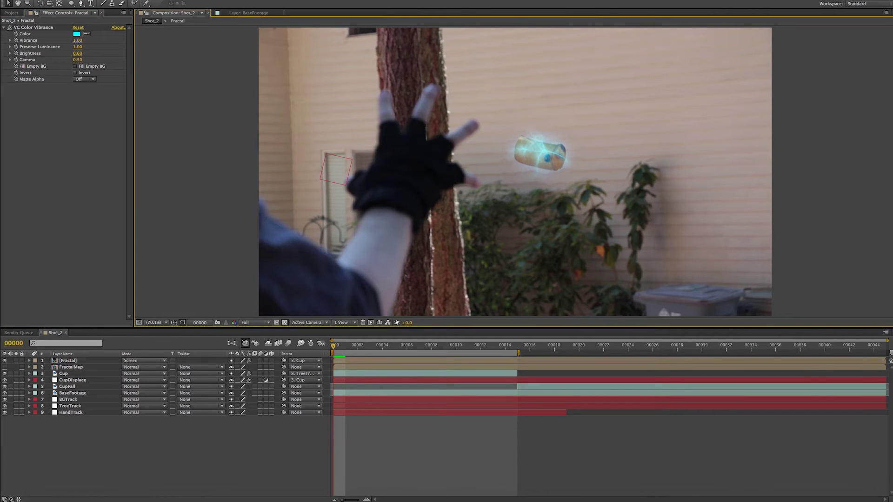
pyautogui.moveTo(338, 350); pyautogui.dragTo(456, 345)
pyautogui.moveTo(345, 359); pyautogui.dragTo(542, 350)
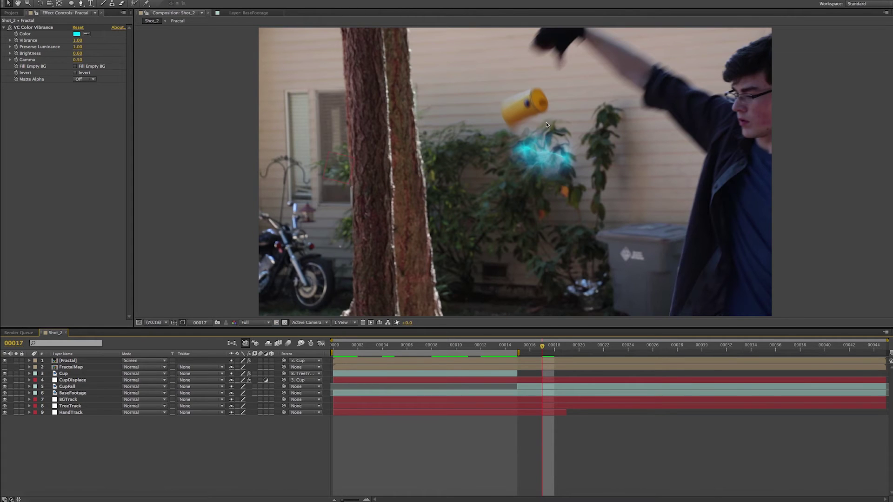
pyautogui.moveTo(526, 348); pyautogui.dragTo(520, 347)
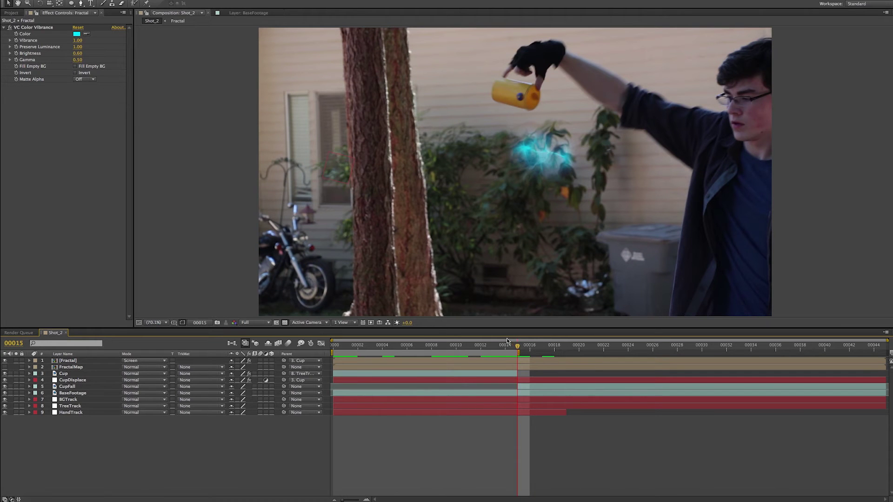
pyautogui.moveTo(520, 353); pyautogui.dragTo(886, 354)
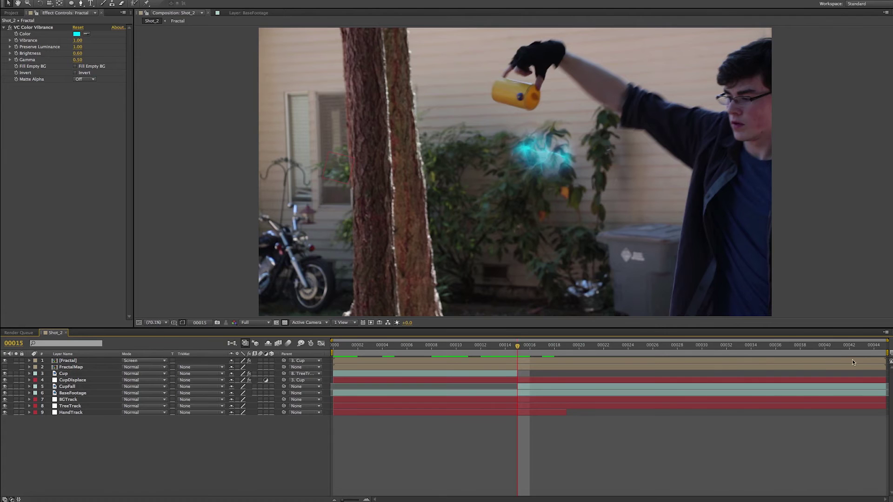
# Step: Trim the FractalMap, CupDisplace and Fractal layers so they end at frame 15 together with the Cup layer
pyautogui.click(702, 368)
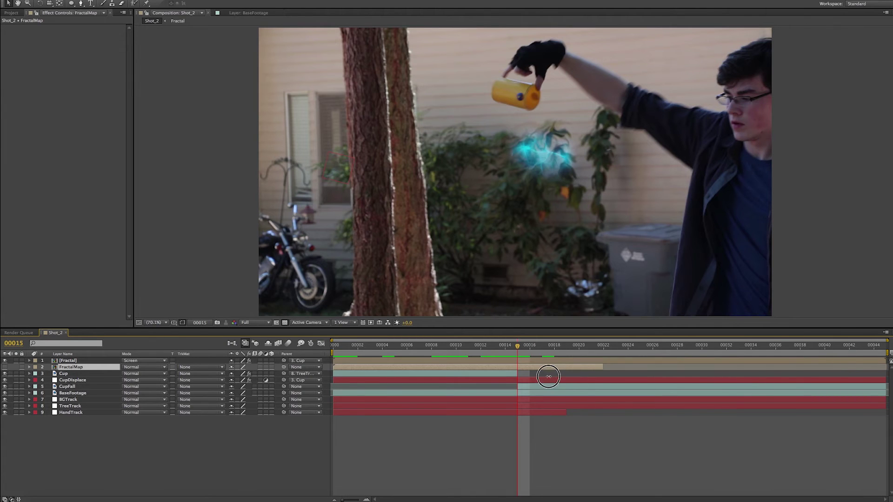
pyautogui.moveTo(885, 379); pyautogui.dragTo(518, 380)
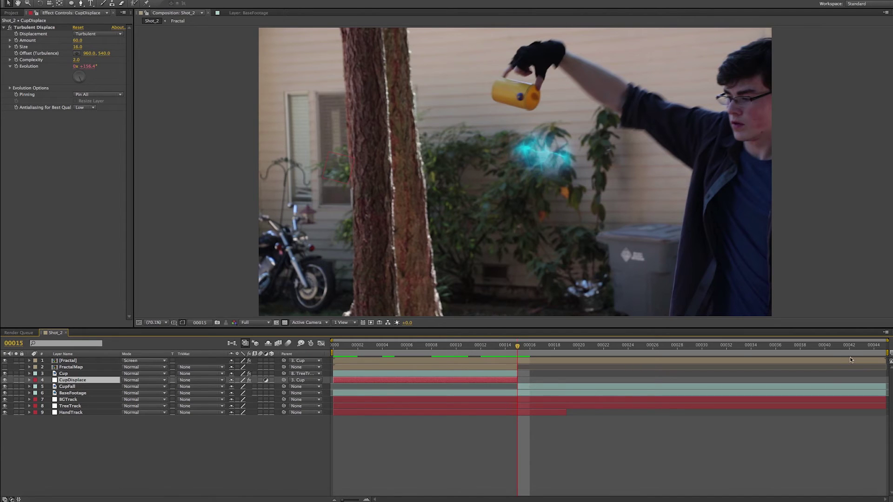
pyautogui.moveTo(885, 361); pyautogui.dragTo(518, 361)
pyautogui.click(474, 456)
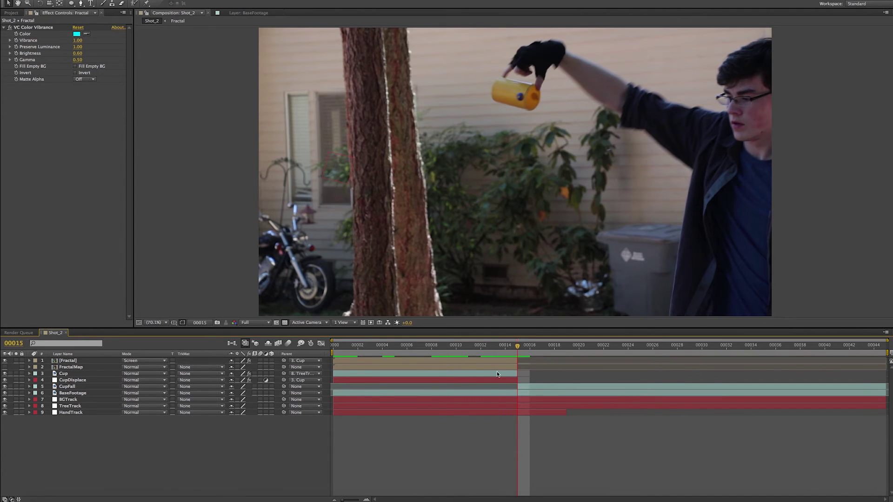
# Step: Pre-compose the CupFall layer as Cup_Fall, moving all attributes into the new composition and opening it
pyautogui.click(539, 387)
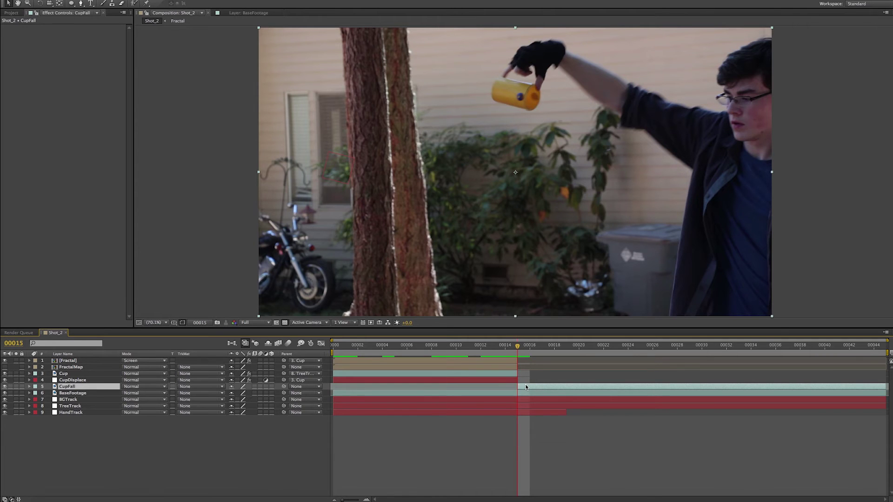
pyautogui.hotkey('ctrl', 'shift', 'c')
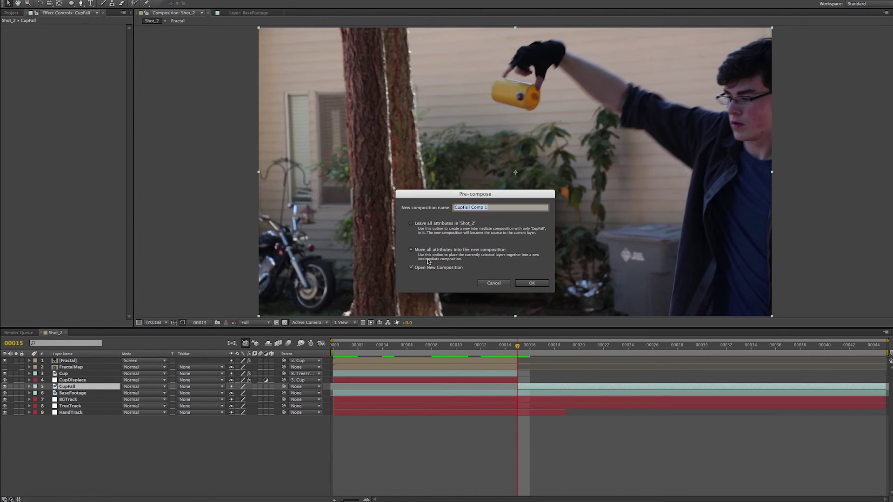
pyautogui.write('CupFall_')
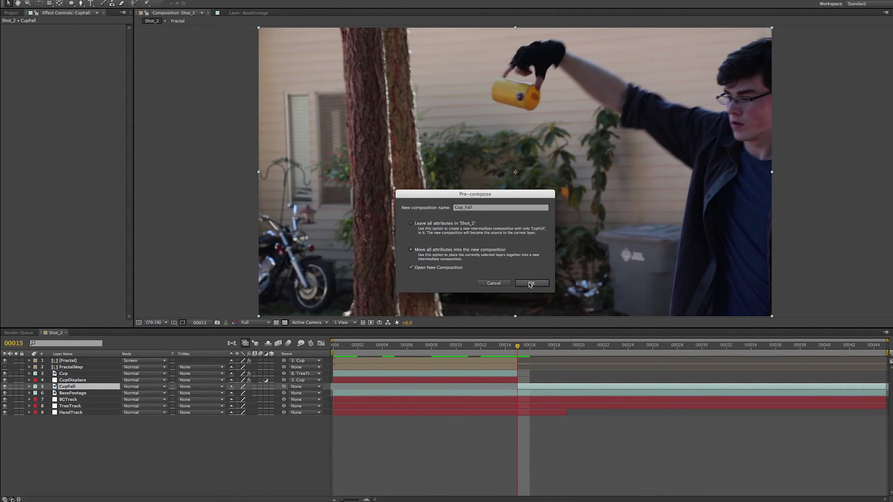
pyautogui.click(531, 284)
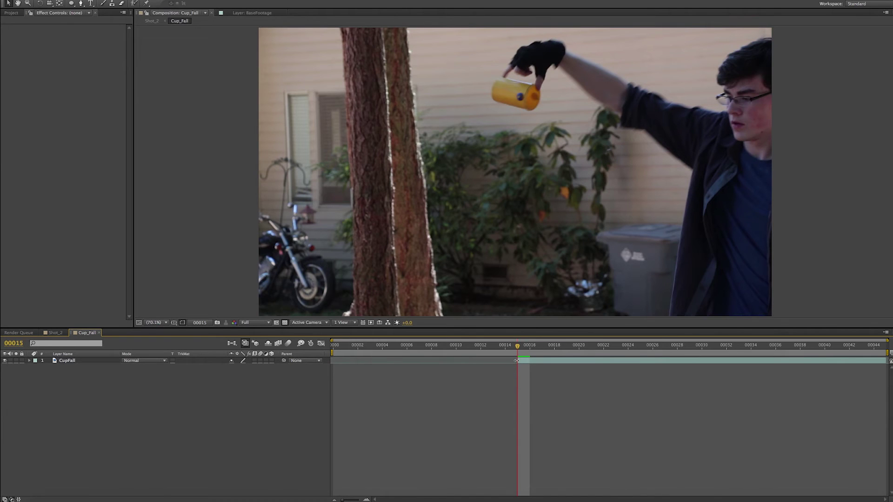
# Step: Add a composition marker at frame 15 of Cup_Fall, where the CupFall layer begins
pyautogui.click(516, 361)
pyautogui.press('=')
pyautogui.click(579, 405)
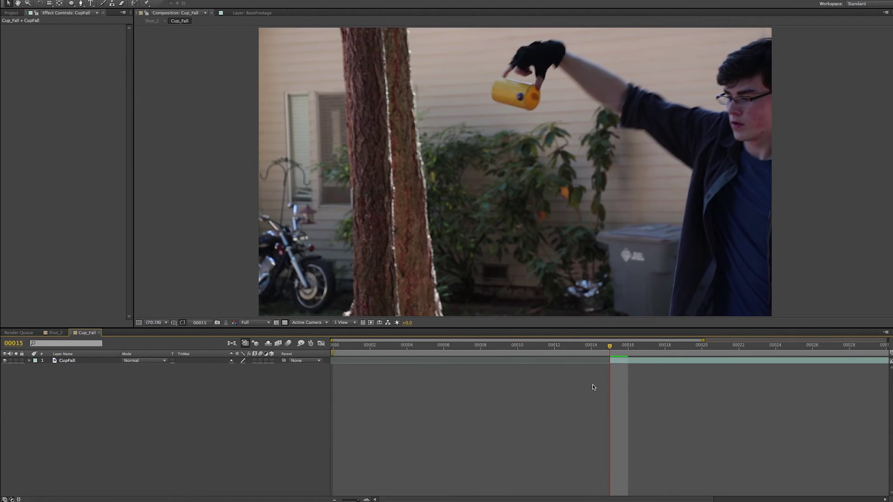
pyautogui.moveTo(612, 366)
pyautogui.mouseDown()
pyautogui.moveTo(593, 366)
pyautogui.moveTo(611, 368)
pyautogui.mouseUp()
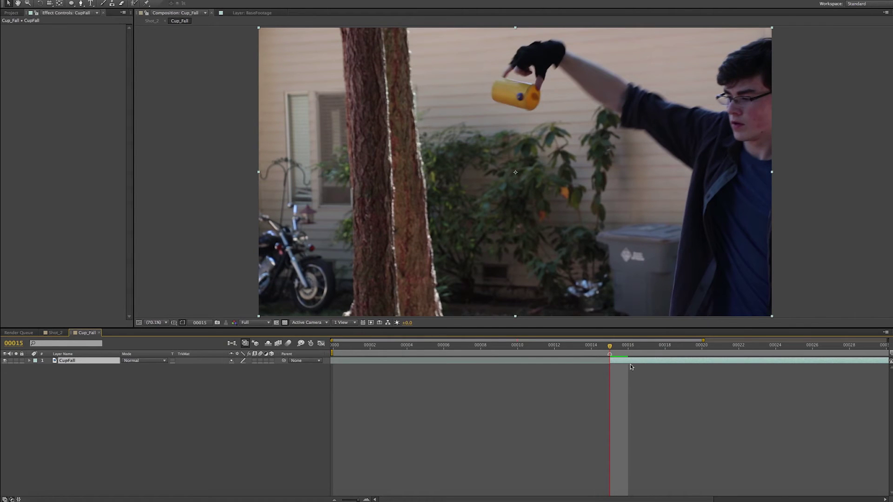
pyautogui.moveTo(703, 344); pyautogui.dragTo(886, 340)
pyautogui.click(628, 403)
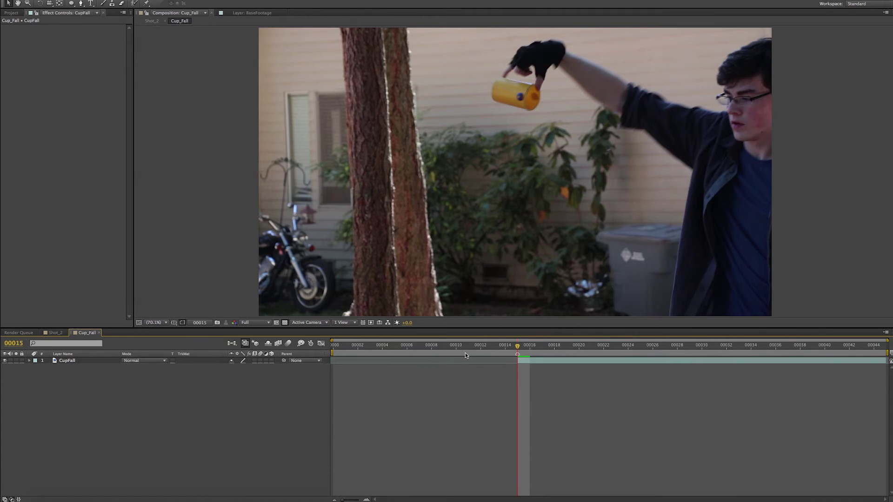
# Step: Extend the start of the CupFall layer back to frame 0 and return to the marker at frame 15
pyautogui.moveTo(519, 360); pyautogui.dragTo(469, 350)
pyautogui.click(369, 389)
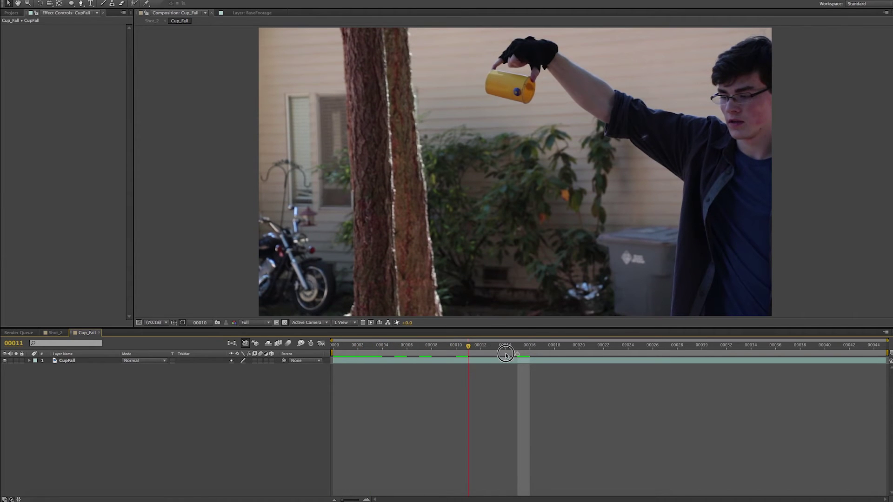
pyautogui.click(521, 355)
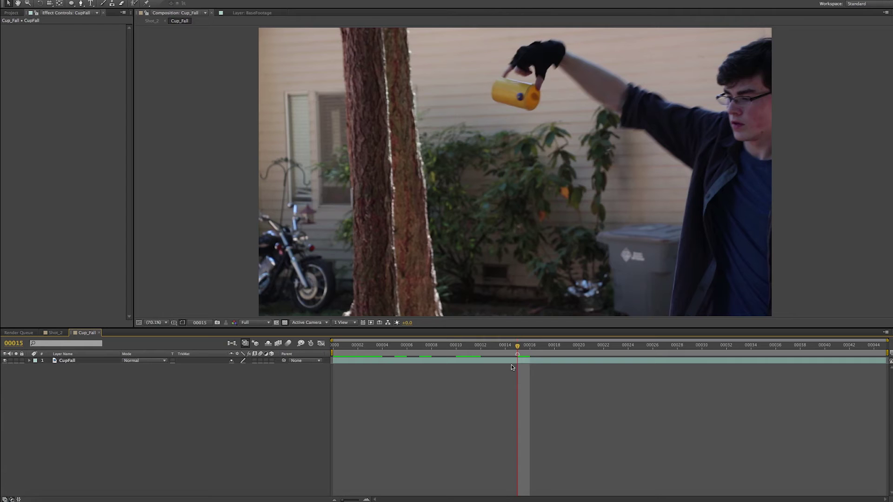
# Step: Place Track Point 1 at the tree trunk's right edge and Track Point 2 on the tall hanging foliage, and track the CupFall footage
pyautogui.click(568, 364)
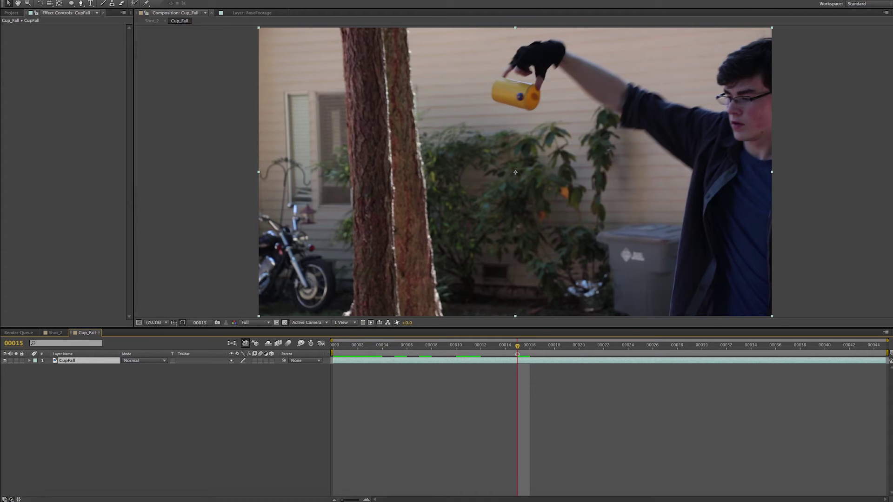
pyautogui.moveTo(450, 344); pyautogui.dragTo(493, 347)
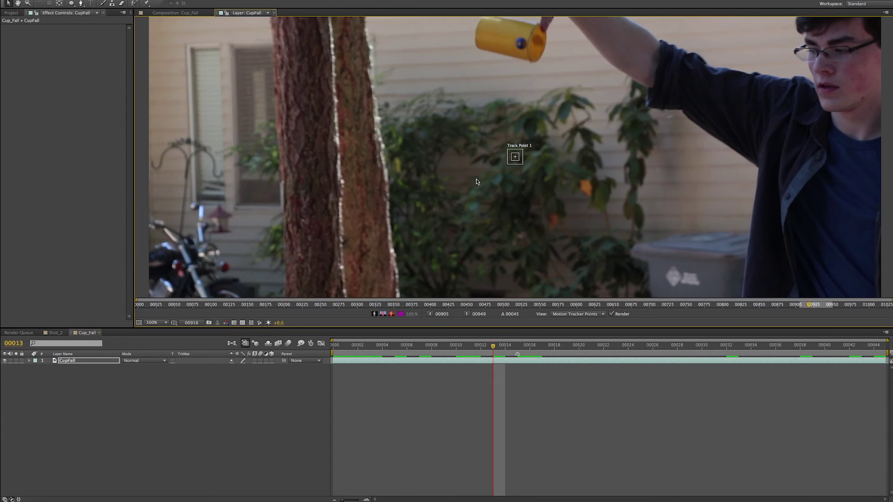
pyautogui.press('space')
pyautogui.moveTo(536, 194); pyautogui.dragTo(510, 227)
pyautogui.moveTo(447, 203); pyautogui.dragTo(458, 223)
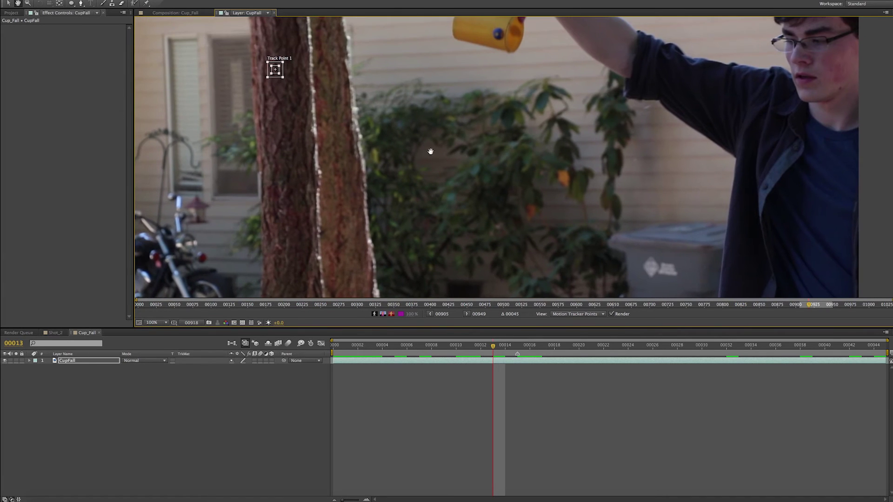
pyautogui.moveTo(430, 151); pyautogui.dragTo(415, 168)
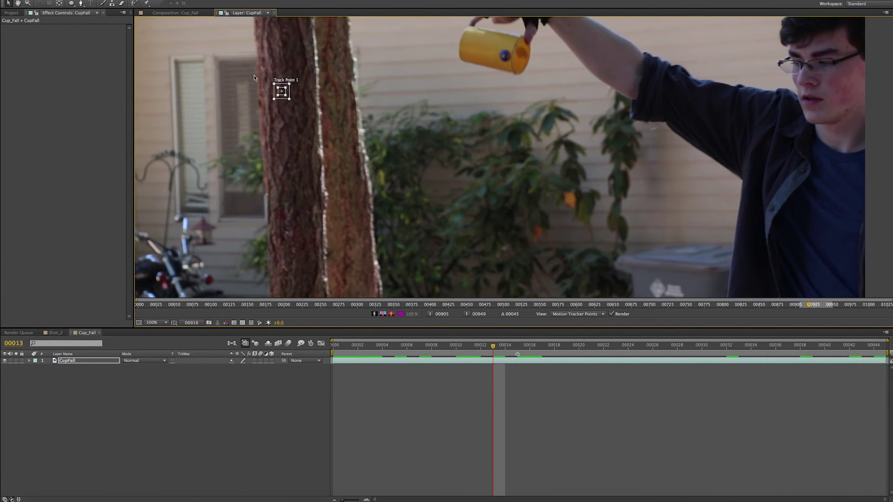
pyautogui.moveTo(287, 99); pyautogui.dragTo(375, 122)
pyautogui.moveTo(439, 121); pyautogui.dragTo(443, 144)
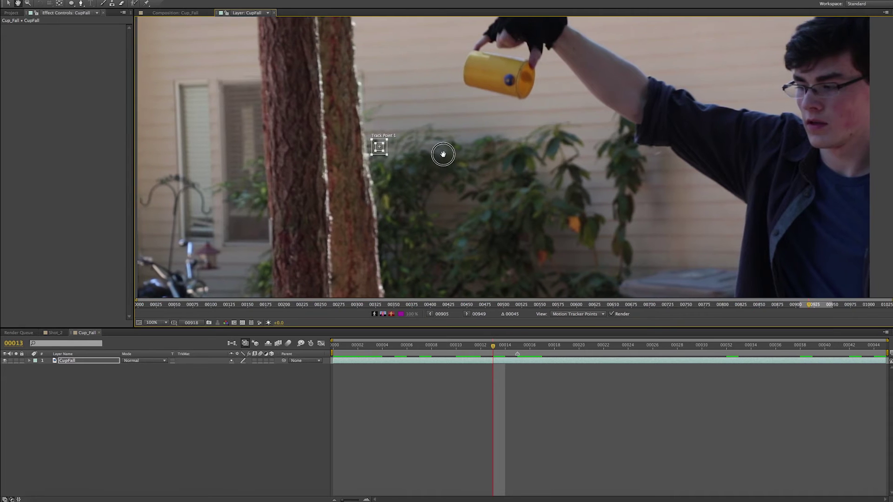
pyautogui.moveTo(389, 156); pyautogui.dragTo(410, 164)
pyautogui.moveTo(385, 152)
pyautogui.mouseDown()
pyautogui.moveTo(395, 160)
pyautogui.moveTo(378, 154)
pyautogui.mouseUp()
pyautogui.moveTo(534, 157); pyautogui.dragTo(628, 198)
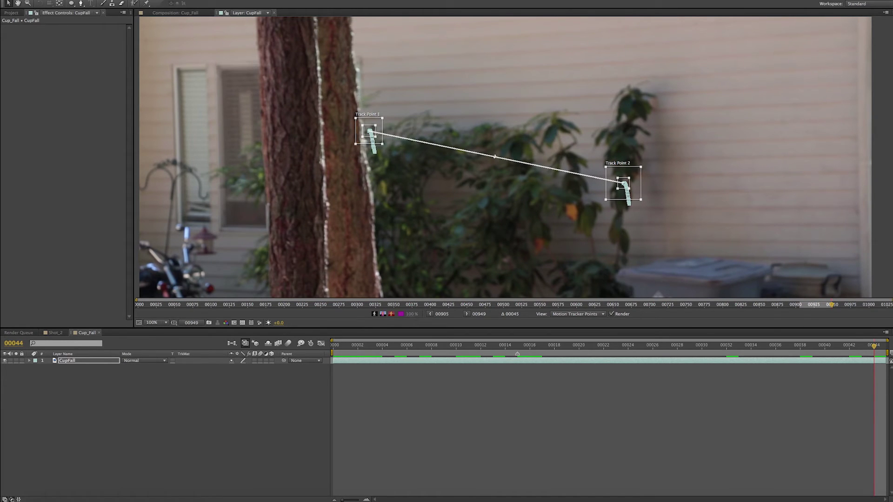
# Step: Apply the motion tracking to CupFall in X and Y, preview the stabilized footage, and return to frame 15
pyautogui.click(892, 417)
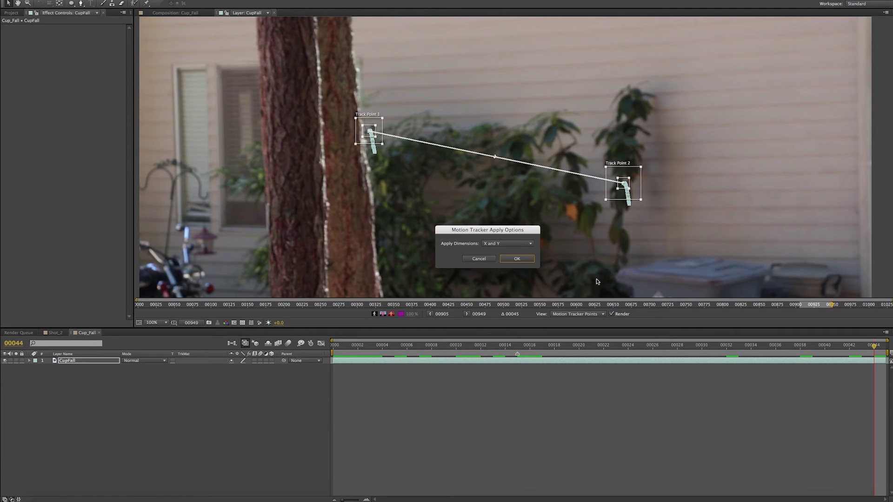
pyautogui.click(517, 259)
pyautogui.press('space')
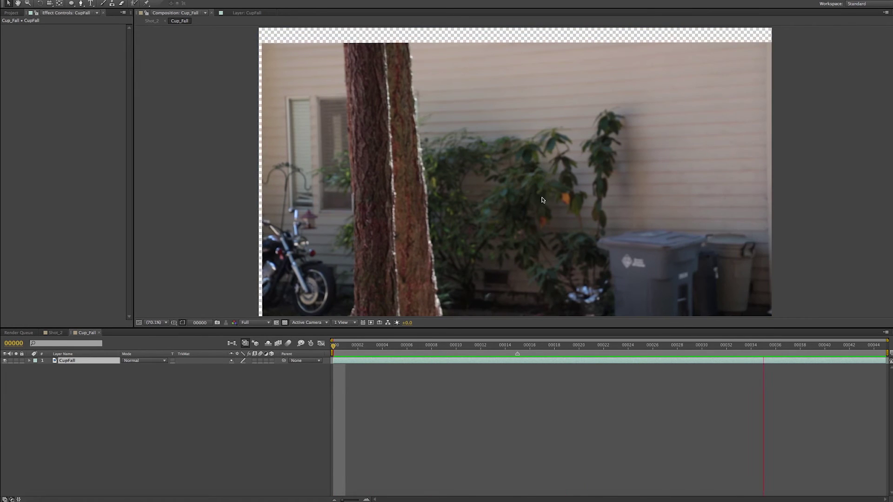
pyautogui.click(518, 355)
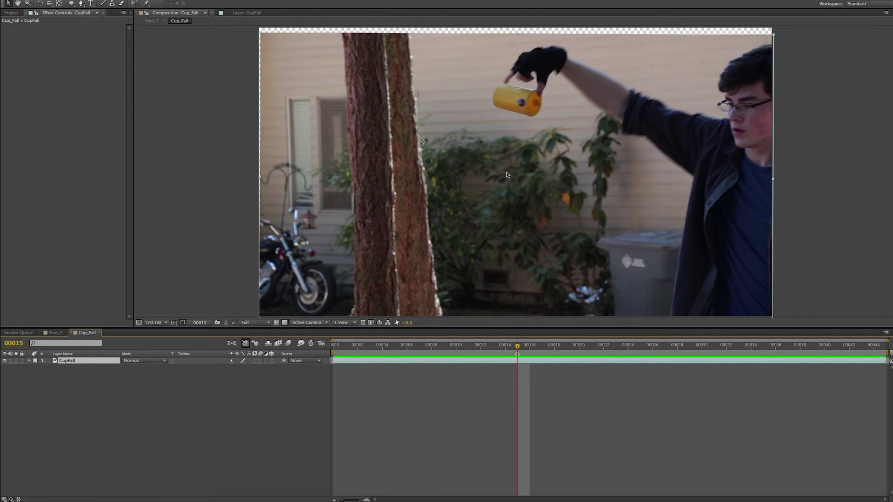
# Step: Choose the Pen tool for masking CupFall and go to frame 24 with the area below the frame in view
pyautogui.click(81, 3)
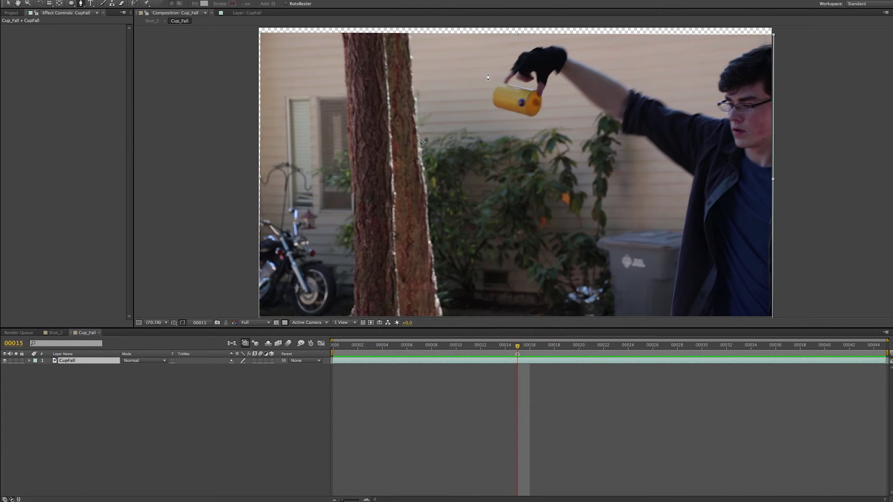
pyautogui.moveTo(515, 350); pyautogui.dragTo(620, 366)
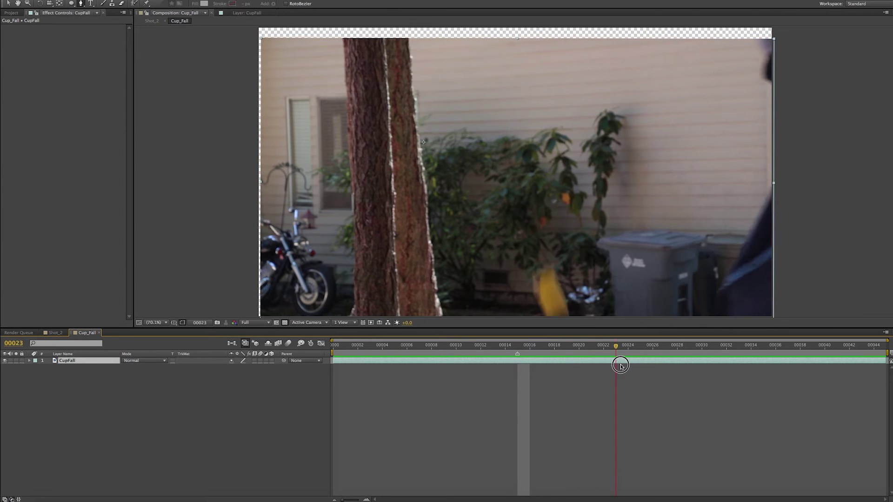
pyautogui.press('pagedown')
pyautogui.press('space')
pyautogui.moveTo(579, 296); pyautogui.dragTo(565, 273)
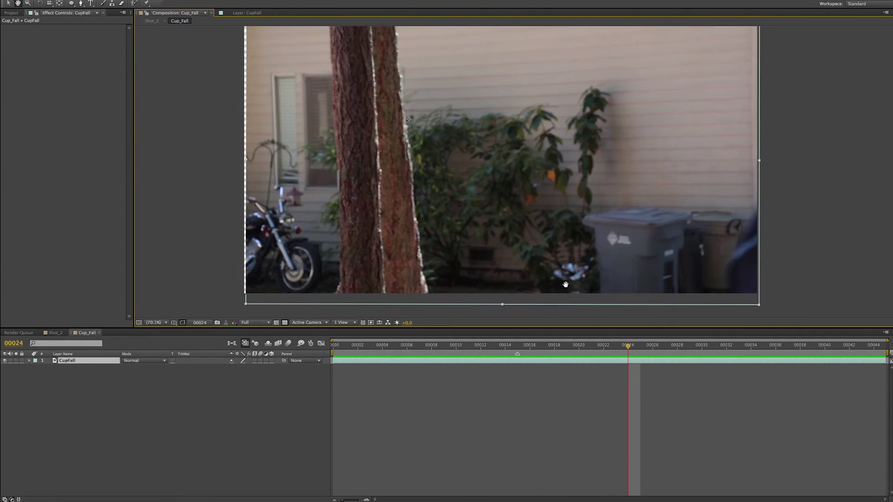
pyautogui.click(576, 312)
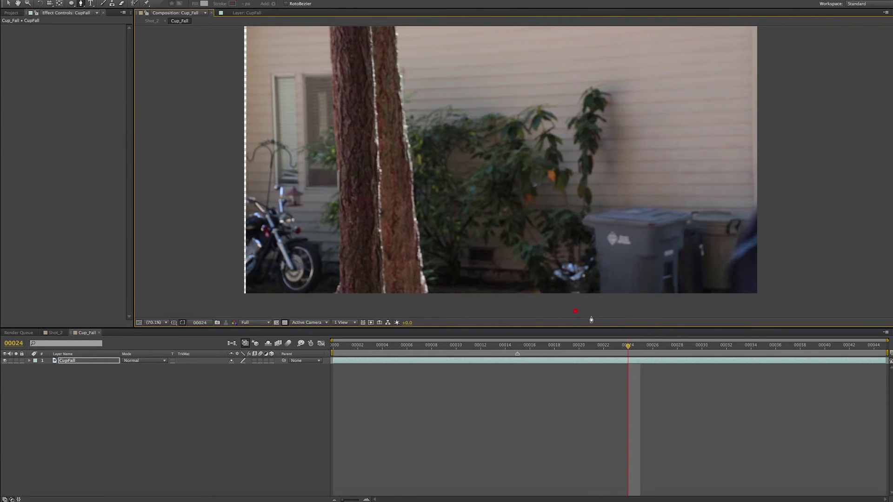
pyautogui.moveTo(624, 348); pyautogui.dragTo(530, 348)
pyautogui.press('space')
pyautogui.moveTo(568, 251); pyautogui.dragTo(579, 288)
pyautogui.press('super+z')
pyautogui.press('space')
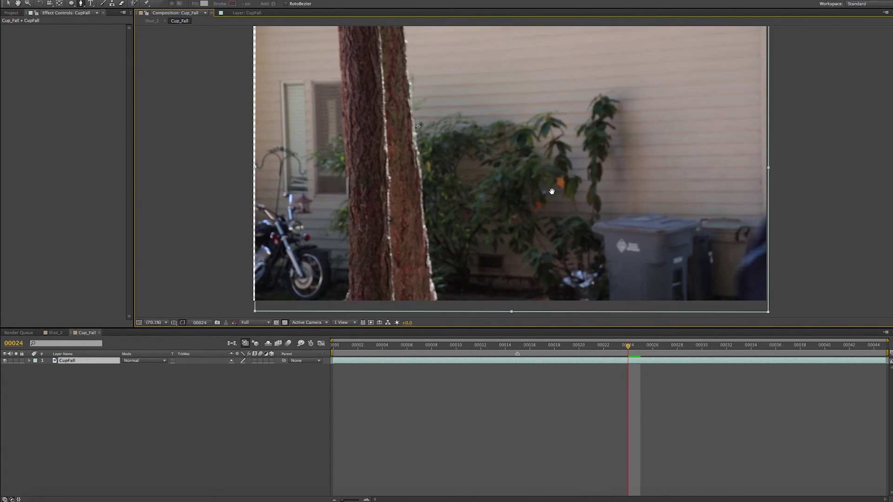
# Step: Add the existing White Solid from the Solids folder to the Cup_Fall composition, above the CupFall layer
pyautogui.press('space')
pyautogui.moveTo(532, 196); pyautogui.dragTo(494, 205)
pyautogui.press('space')
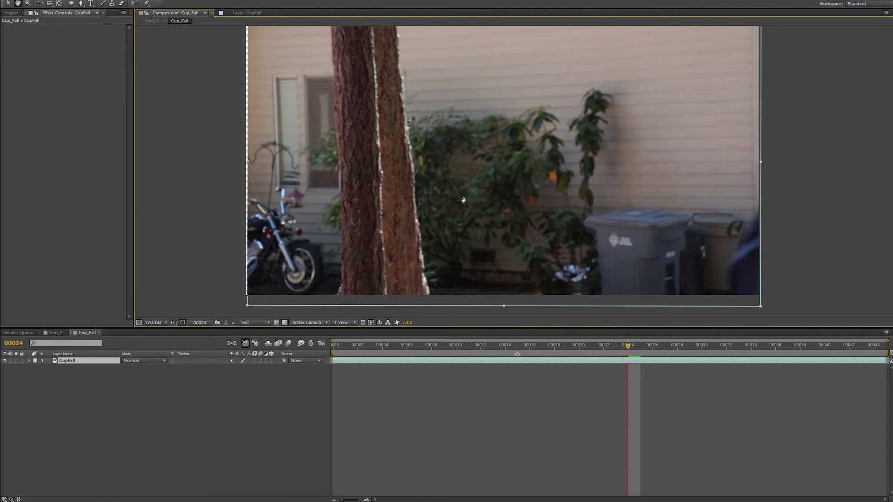
pyautogui.click(11, 12)
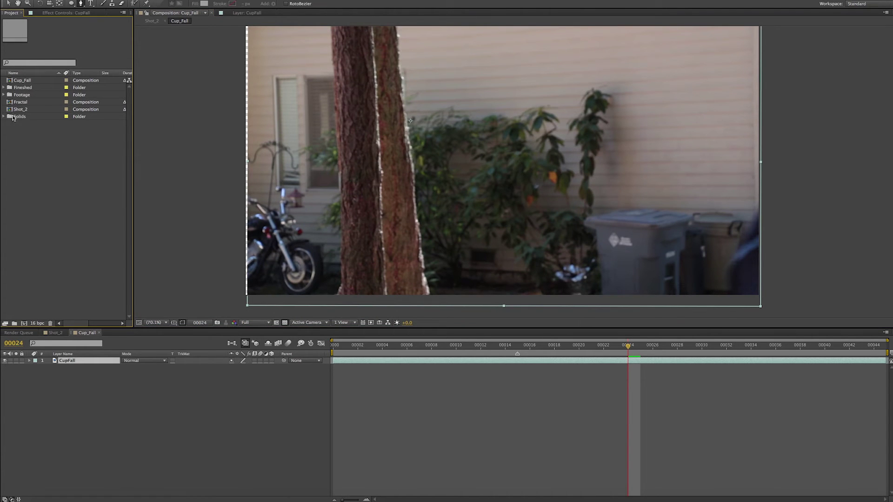
pyautogui.click(5, 117)
pyautogui.moveTo(19, 131); pyautogui.dragTo(86, 364)
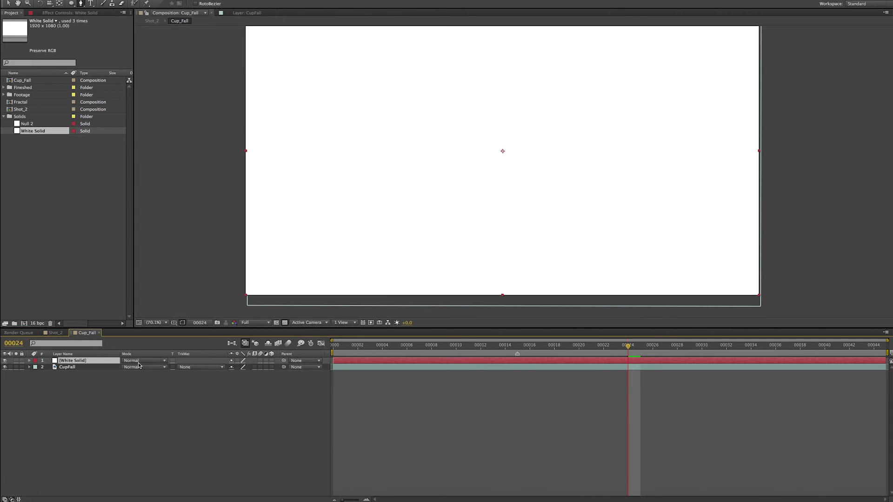
# Step: Set the White Solid layer's opacity to 15%, collapse its properties and deselect it
pyautogui.press('t')
pyautogui.click(236, 367)
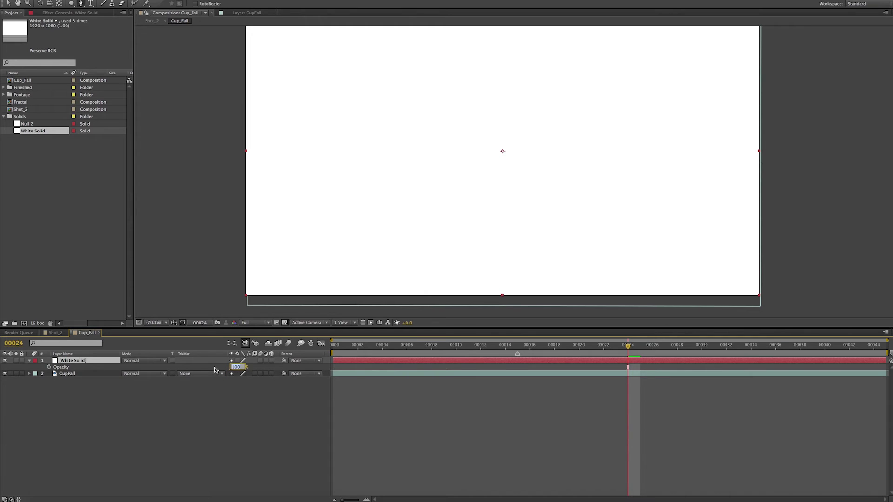
pyautogui.write('15')
pyautogui.press('Return')
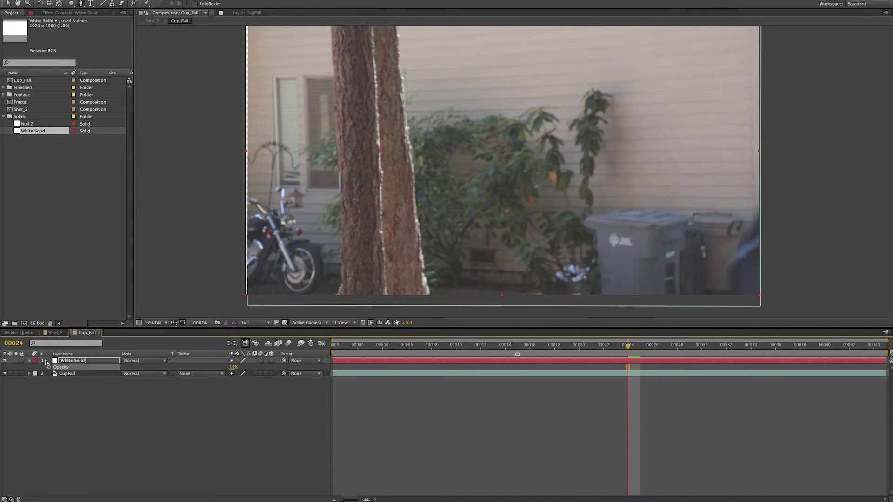
pyautogui.click(31, 363)
pyautogui.click(30, 361)
pyautogui.click(29, 361)
pyautogui.click(63, 379)
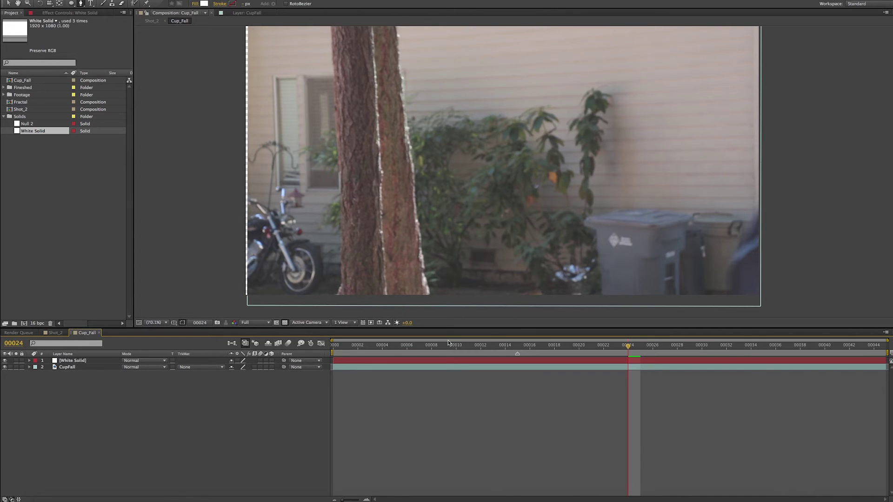
pyautogui.moveTo(568, 267); pyautogui.dragTo(539, 255)
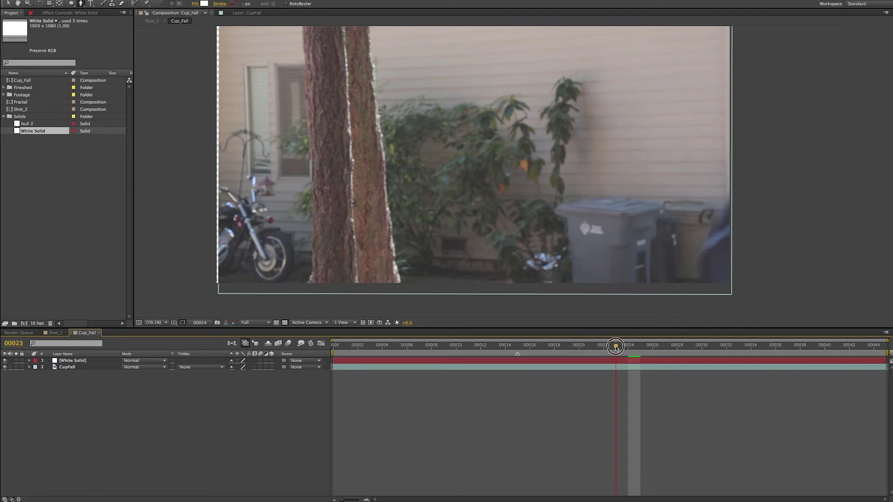
pyautogui.press('pageup')
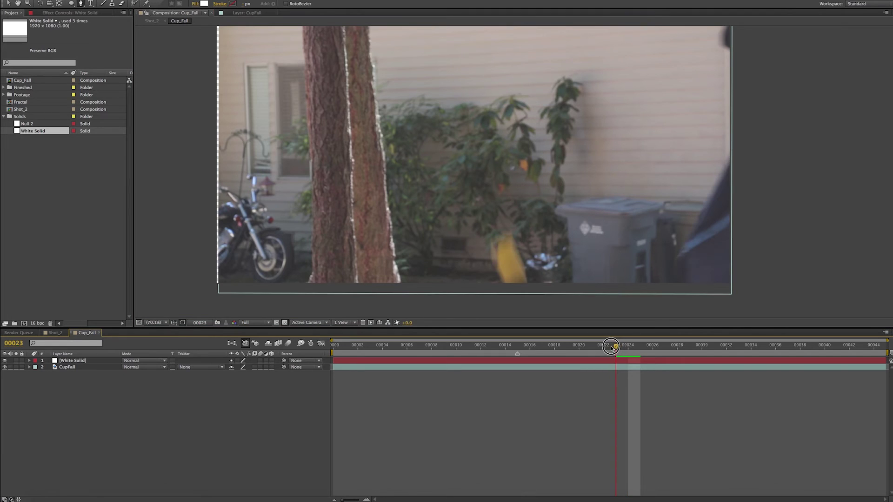
pyautogui.click(556, 301)
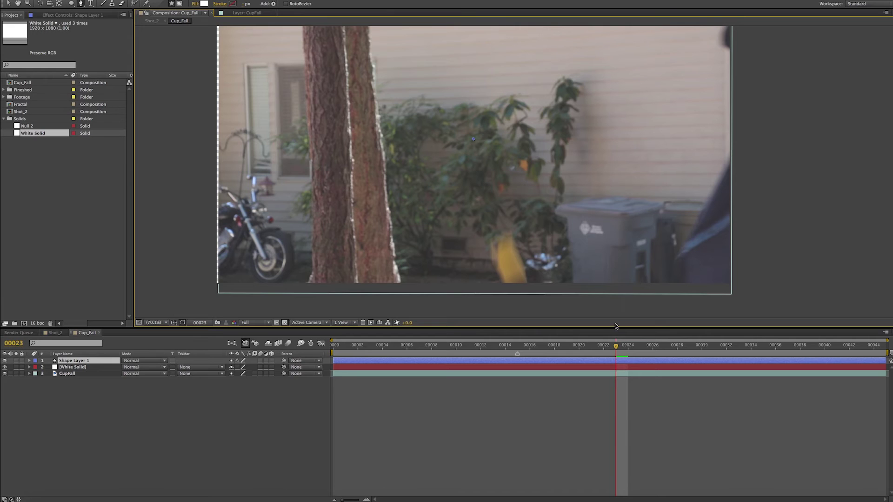
pyautogui.hotkey('ctrl', 'z')
pyautogui.moveTo(551, 299); pyautogui.dragTo(484, 297)
pyautogui.moveTo(535, 215); pyautogui.dragTo(556, 264)
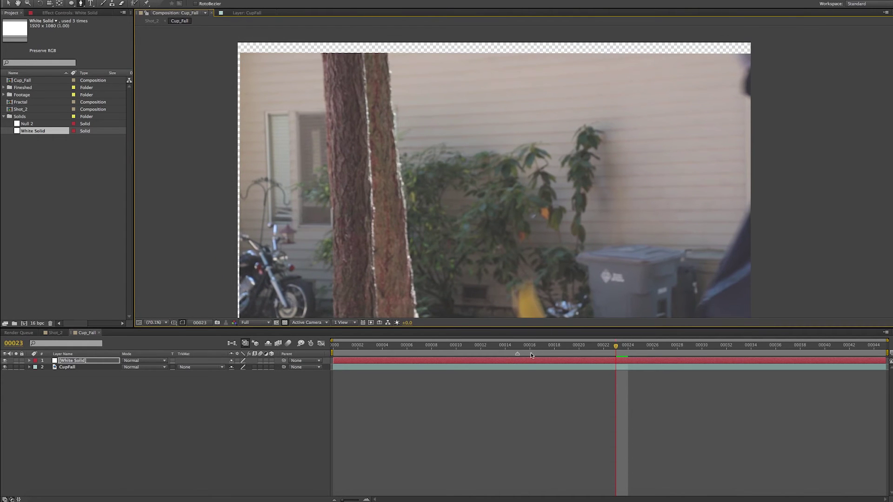
# Step: At frame 15, draw a tall closed mask with the Pen tool on the White Solid, around the cup and its fall path
pyautogui.click(514, 348)
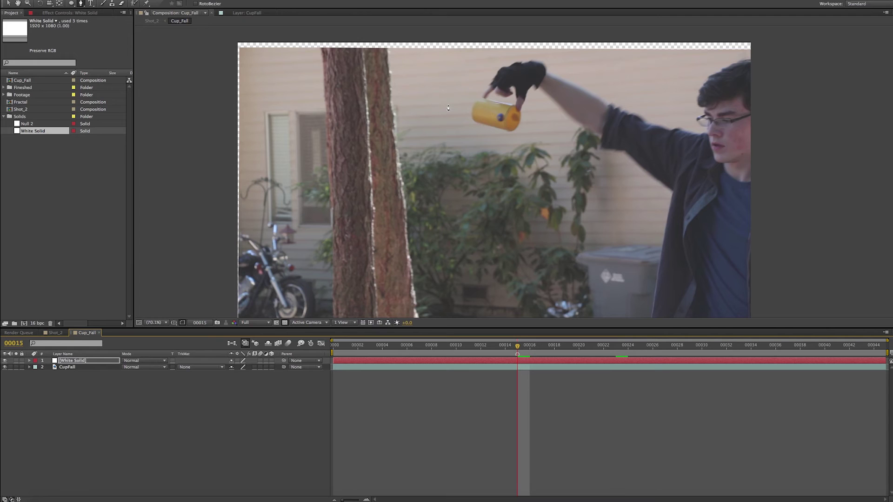
pyautogui.moveTo(458, 96)
pyautogui.mouseDown()
pyautogui.moveTo(446, 100)
pyautogui.moveTo(466, 85)
pyautogui.mouseUp()
pyautogui.moveTo(541, 97); pyautogui.dragTo(552, 114)
pyautogui.press('space')
pyautogui.moveTo(606, 205); pyautogui.dragTo(575, 129)
pyautogui.click(541, 270)
pyautogui.press('space')
pyautogui.moveTo(569, 187); pyautogui.dragTo(575, 213)
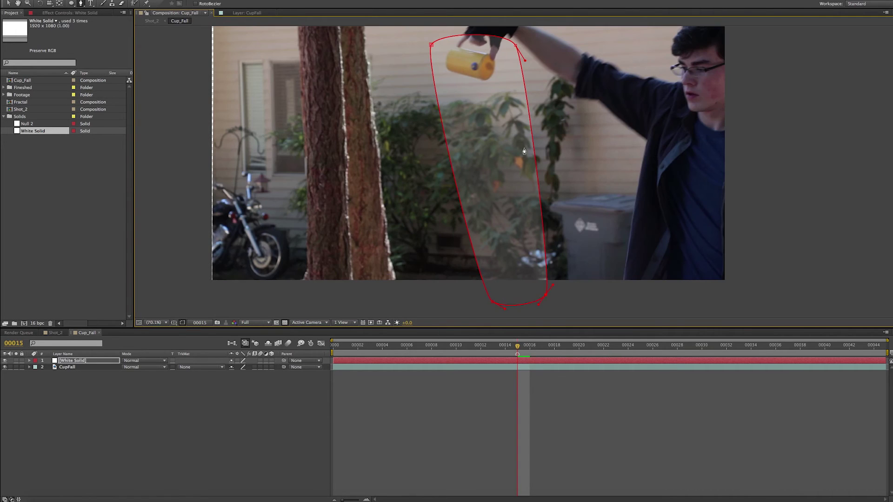
# Step: Widen the tall mask by moving its corner points slightly outward on both sides
pyautogui.press('v')
pyautogui.moveTo(515, 45); pyautogui.dragTo(517, 46)
pyautogui.moveTo(555, 292); pyautogui.dragTo(562, 289)
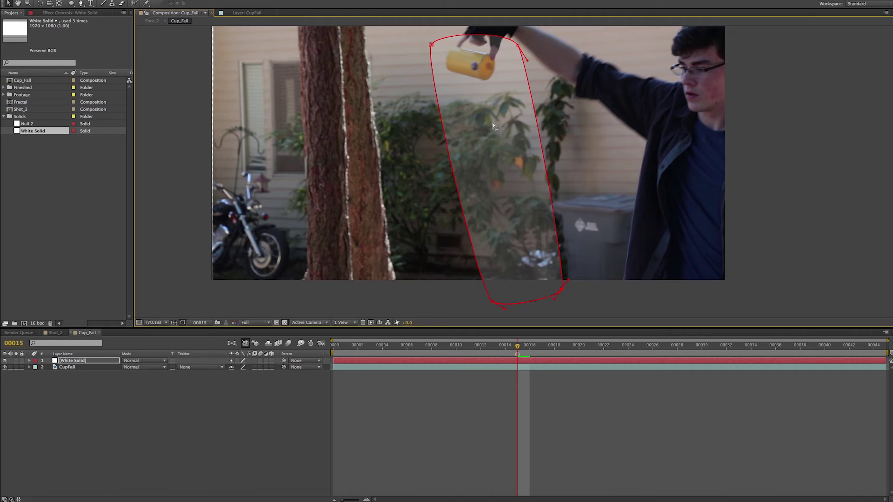
pyautogui.moveTo(432, 45); pyautogui.dragTo(428, 45)
pyautogui.moveTo(492, 304); pyautogui.dragTo(485, 303)
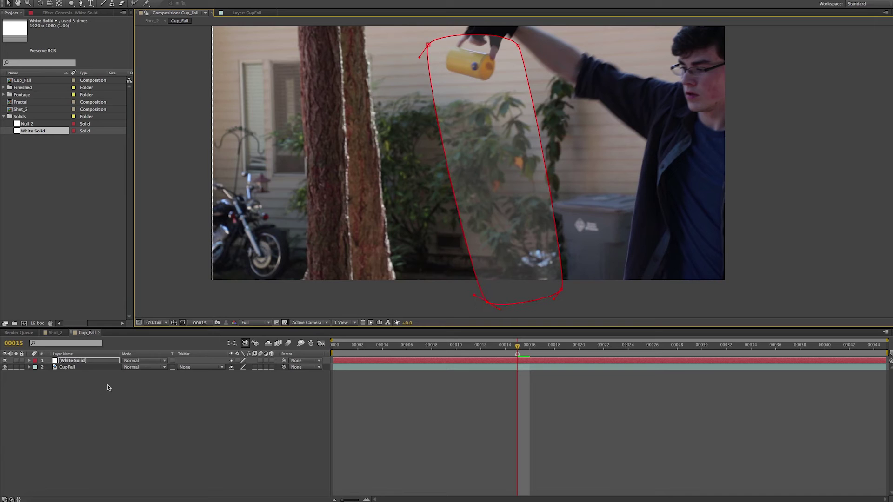
# Step: Set the tall mask's feather to 35 pixels
pyautogui.press('f')
pyautogui.click(240, 374)
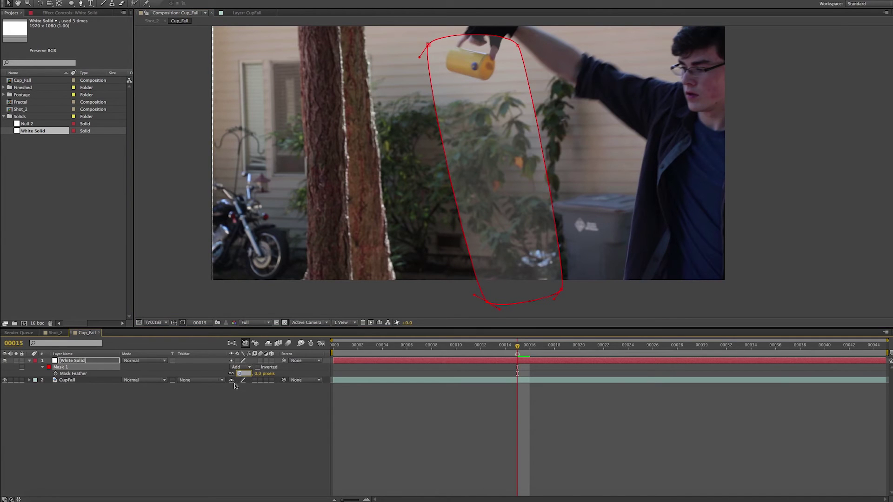
pyautogui.press('Return')
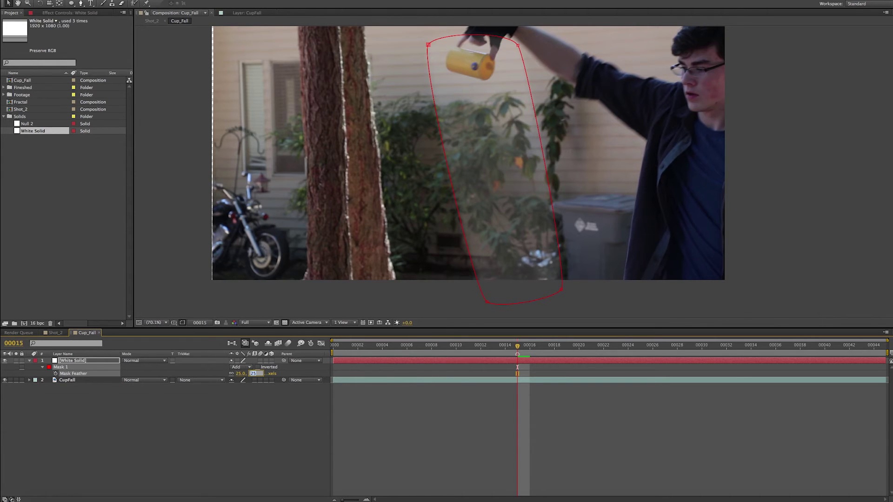
pyautogui.click(298, 428)
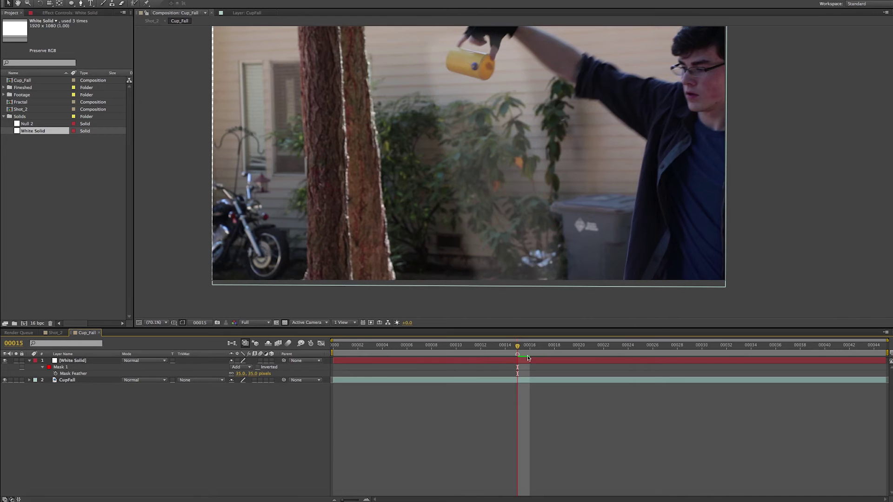
# Step: Set the White Solid layer's opacity to 100%
pyautogui.press('space')
pyautogui.moveTo(588, 207); pyautogui.dragTo(589, 236)
pyautogui.click(80, 361)
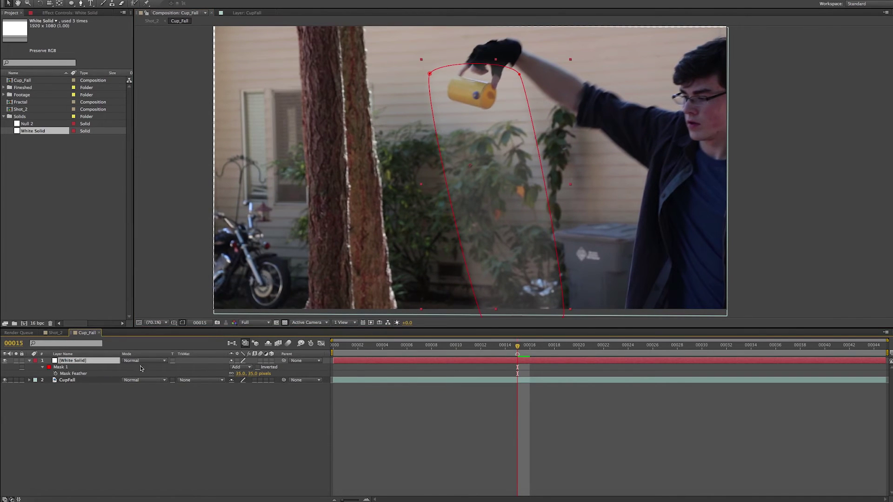
pyautogui.press('t')
pyautogui.moveTo(234, 368); pyautogui.dragTo(295, 365)
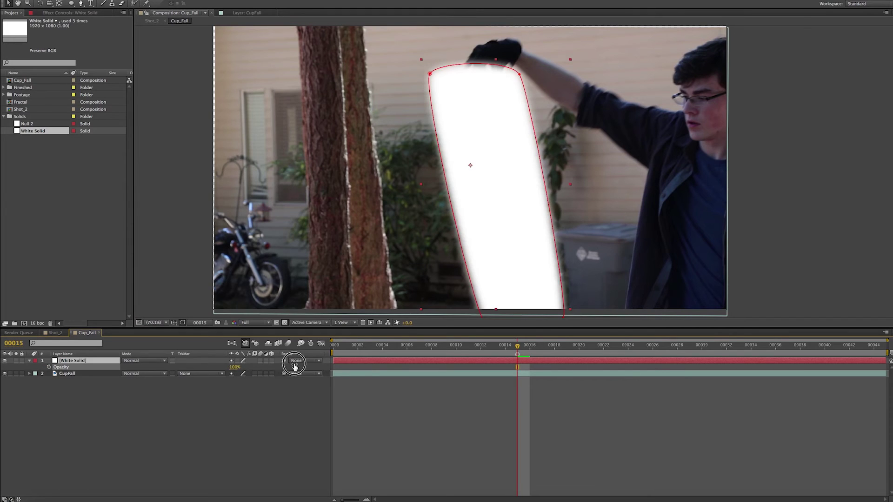
pyautogui.click(245, 395)
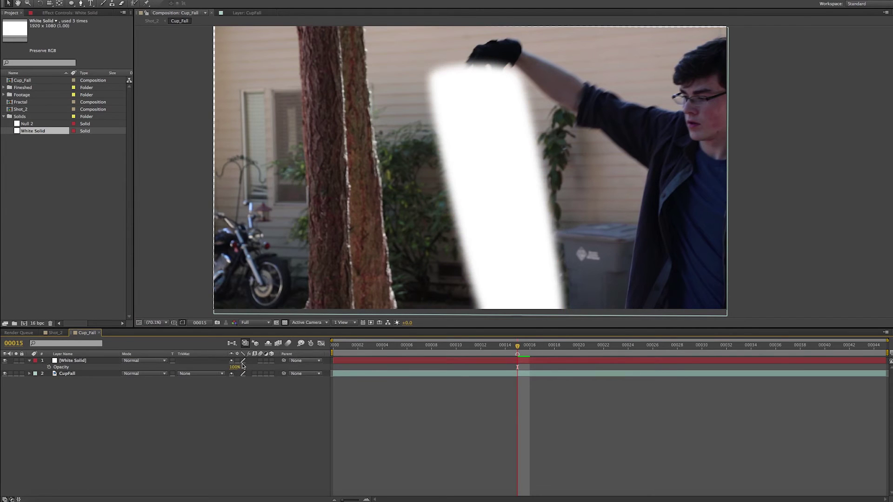
pyautogui.click(29, 360)
# Step: Set the CupFall layer's track matte to Alpha Matte using the White Solid, and preview the composition
pyautogui.click(179, 368)
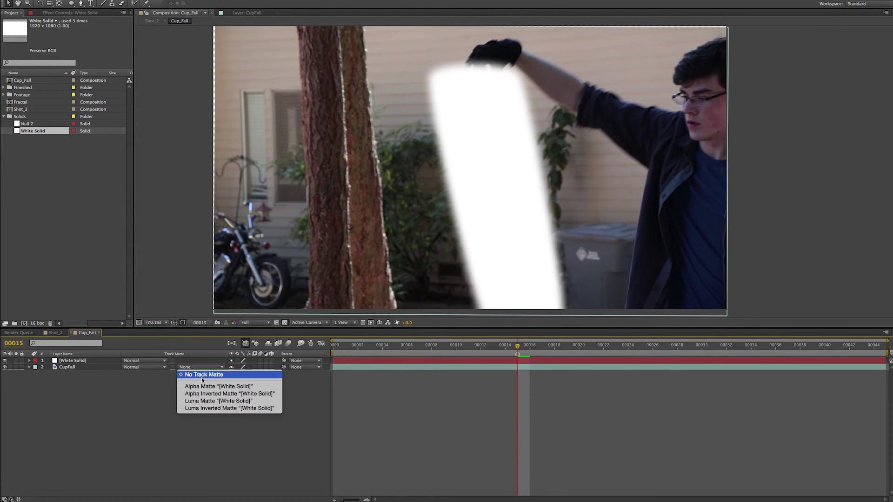
pyautogui.click(228, 386)
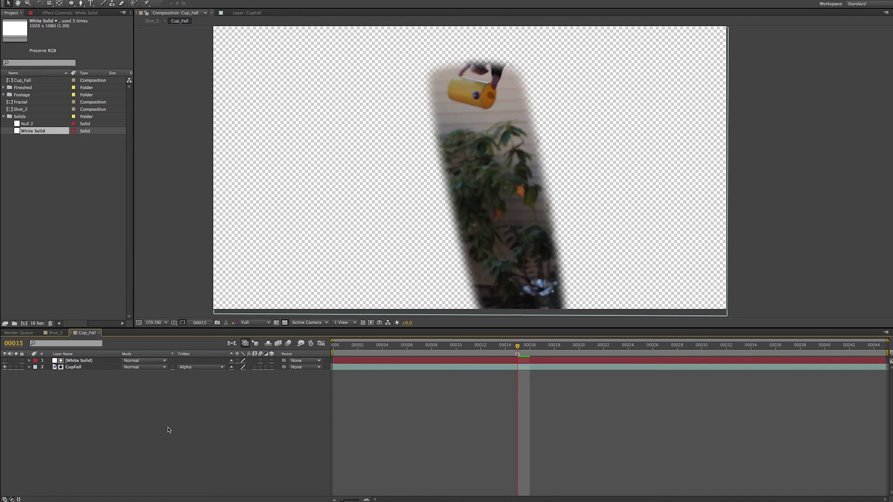
pyautogui.moveTo(729, 230)
pyautogui.mouseDown()
pyautogui.moveTo(719, 217)
pyautogui.moveTo(728, 221)
pyautogui.mouseUp()
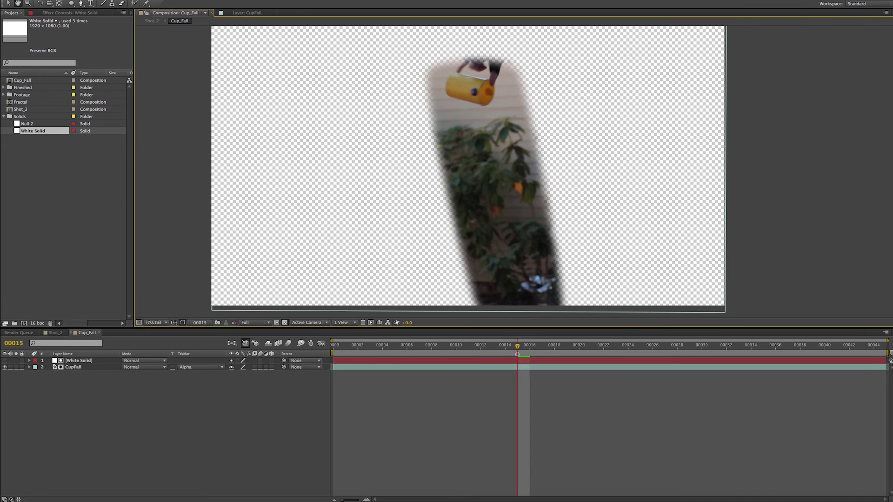
pyautogui.press('KP_0')
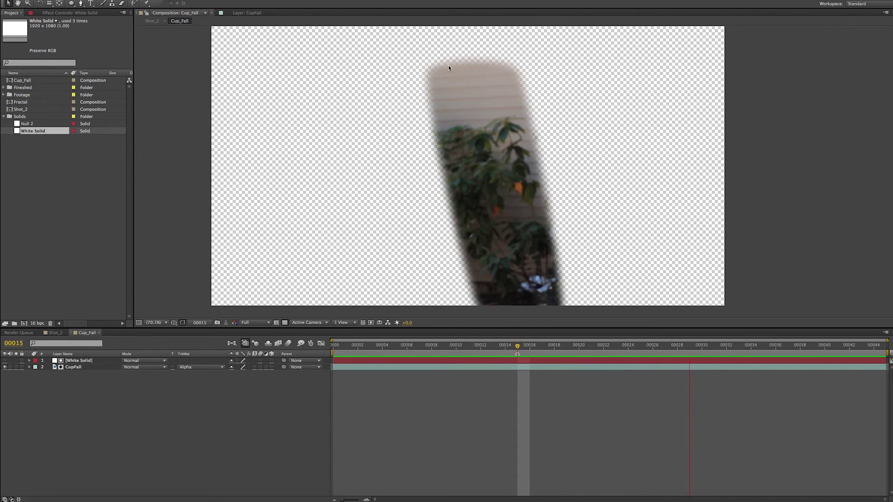
pyautogui.press('space')
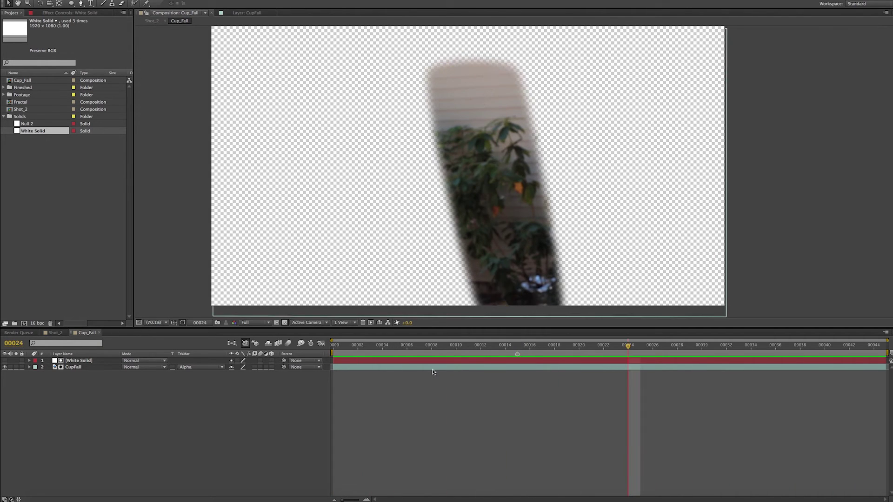
# Step: At frame 14, draw a second closed mask on the White Solid around the gloved hand and the cup
pyautogui.moveTo(517, 349)
pyautogui.mouseDown()
pyautogui.moveTo(332, 354)
pyautogui.moveTo(527, 353)
pyautogui.moveTo(318, 347)
pyautogui.moveTo(530, 346)
pyautogui.moveTo(517, 348)
pyautogui.mouseUp()
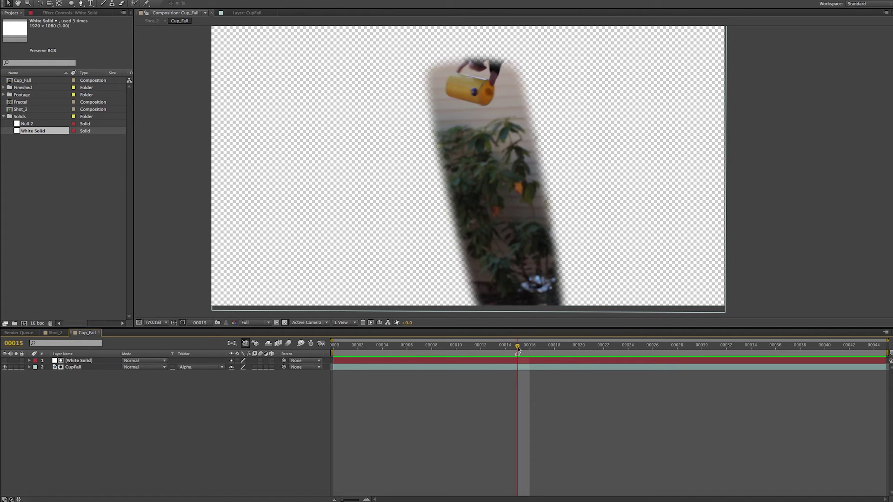
pyautogui.moveTo(521, 347)
pyautogui.mouseDown()
pyautogui.moveTo(698, 358)
pyautogui.moveTo(443, 349)
pyautogui.moveTo(518, 352)
pyautogui.mouseUp()
pyautogui.moveTo(517, 350)
pyautogui.mouseDown()
pyautogui.moveTo(334, 354)
pyautogui.moveTo(519, 363)
pyautogui.mouseUp()
pyautogui.moveTo(523, 352); pyautogui.dragTo(505, 347)
pyautogui.click(82, 361)
pyautogui.scroll(2, 480, 61)
pyautogui.press('g')
pyautogui.moveTo(249, 232); pyautogui.dragTo(269, 249)
pyautogui.moveTo(644, 154)
pyautogui.mouseDown()
pyautogui.moveTo(665, 133)
pyautogui.moveTo(656, 146)
pyautogui.mouseUp()
pyautogui.moveTo(273, 232)
pyautogui.mouseDown()
pyautogui.moveTo(299, 252)
pyautogui.moveTo(313, 287)
pyautogui.mouseUp()
pyautogui.moveTo(265, 87); pyautogui.dragTo(295, 55)
pyautogui.moveTo(613, 51); pyautogui.dragTo(646, 70)
pyautogui.moveTo(654, 197); pyautogui.dragTo(660, 193)
pyautogui.click(664, 192)
# Step: Name the two masks Tall and Hide, with path keyframing enabled for the Hide mask
pyautogui.write('mTall')
pyautogui.click(63, 401)
pyautogui.press('Return')
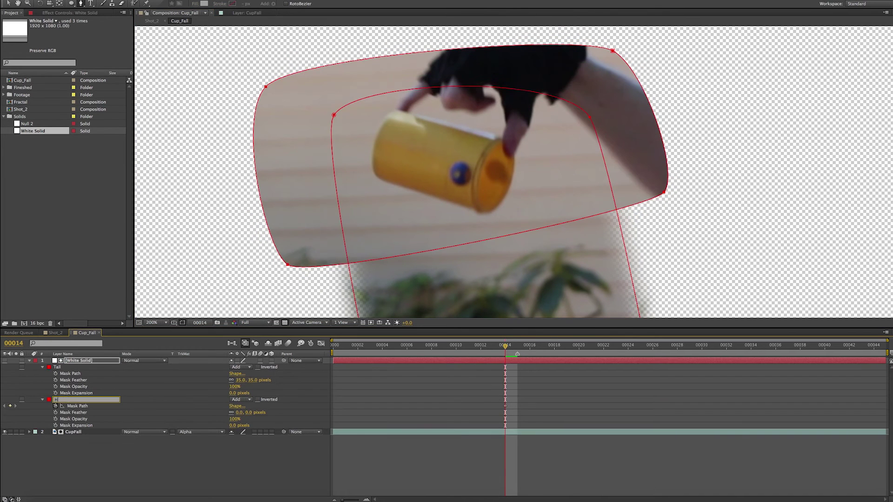
pyautogui.write('Hide')
# Step: Set the Hide mask's mode to None and its feather to 5 pixels
pyautogui.click(242, 400)
pyautogui.click(244, 408)
pyautogui.click(239, 413)
pyautogui.write('5')
pyautogui.click(161, 425)
# Step: Adjust the Hide mask's corner points at frames 14 and 15 to follow the hand, and delete its surplus lower-left point
pyautogui.moveTo(506, 345)
pyautogui.mouseDown()
pyautogui.moveTo(532, 344)
pyautogui.moveTo(506, 346)
pyautogui.mouseUp()
pyautogui.moveTo(287, 265); pyautogui.dragTo(287, 253)
pyautogui.moveTo(664, 192); pyautogui.dragTo(677, 218)
pyautogui.click(82, 361)
pyautogui.moveTo(506, 346); pyautogui.dragTo(517, 345)
pyautogui.moveTo(265, 87); pyautogui.dragTo(317, 55)
pyautogui.moveTo(613, 50); pyautogui.dragTo(619, 43)
pyautogui.moveTo(677, 218); pyautogui.dragTo(524, 160)
pyautogui.click(285, 240)
pyautogui.press('Delete')
pyautogui.press('.')
# Step: At frame 15, add and shape points along the Hide mask's lower edge to separate the fingers from the cup
pyautogui.moveTo(486, 195); pyautogui.dragTo(559, 304)
pyautogui.press('g')
pyautogui.moveTo(390, 188); pyautogui.dragTo(389, 177)
pyautogui.moveTo(590, 259); pyautogui.dragTo(579, 219)
pyautogui.moveTo(536, 205); pyautogui.dragTo(538, 185)
pyautogui.moveTo(459, 180); pyautogui.dragTo(455, 170)
pyautogui.moveTo(539, 184); pyautogui.dragTo(540, 192)
pyautogui.moveTo(415, 176)
pyautogui.mouseDown()
pyautogui.moveTo(415, 185)
pyautogui.moveTo(402, 186)
pyautogui.moveTo(424, 185)
pyautogui.mouseUp()
pyautogui.press('v')
pyautogui.moveTo(603, 254); pyautogui.dragTo(634, 272)
# Step: Reshape the Hide mask's lower edge at frames 16 and 17 to follow the hand above the falling cup
pyautogui.moveTo(518, 346); pyautogui.dragTo(530, 347)
pyautogui.moveTo(599, 279); pyautogui.dragTo(610, 251)
pyautogui.moveTo(546, 235); pyautogui.dragTo(555, 202)
pyautogui.moveTo(421, 186); pyautogui.dragTo(437, 171)
pyautogui.moveTo(391, 201); pyautogui.dragTo(396, 183)
pyautogui.moveTo(355, 191); pyautogui.dragTo(355, 152)
pyautogui.moveTo(581, 235); pyautogui.dragTo(567, 210)
# Step: Return to frame 0 and set the Hide mask's mode to Subtract
pyautogui.moveTo(530, 347); pyautogui.dragTo(327, 356)
pyautogui.press(',')
pyautogui.press(',')
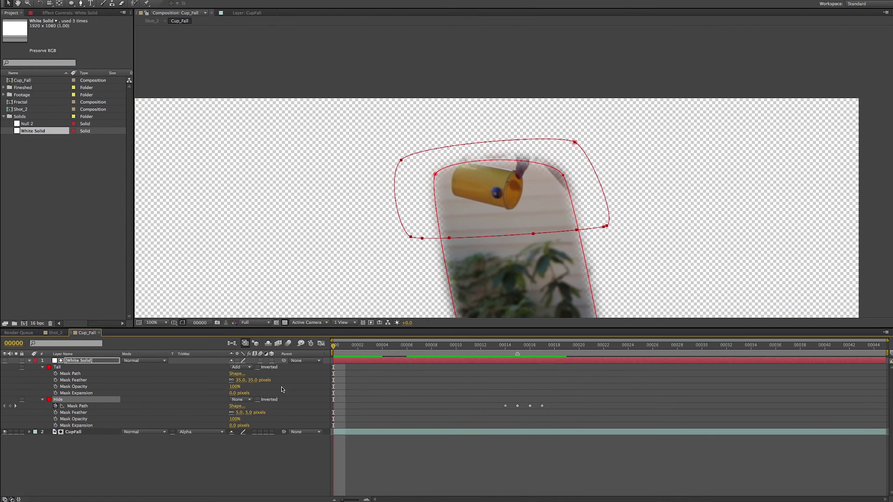
pyautogui.click(248, 401)
pyautogui.click(247, 416)
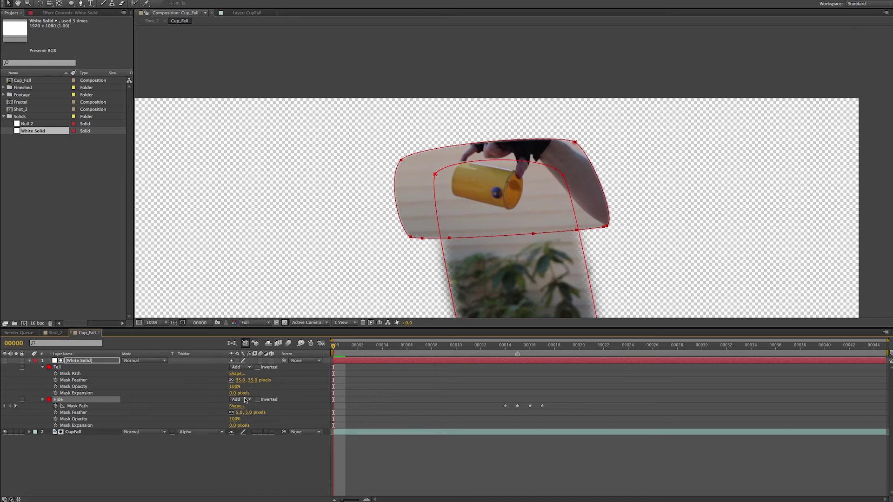
pyautogui.click(247, 400)
pyautogui.click(245, 422)
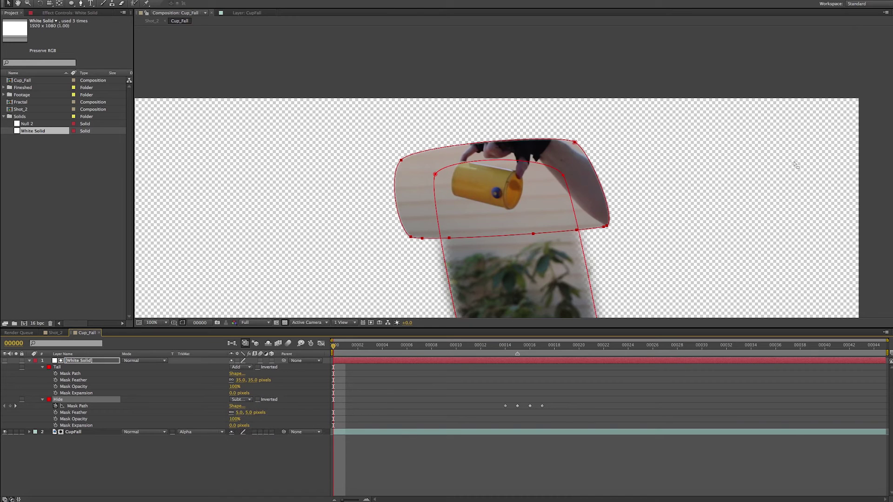
# Step: Preview the masked cup fall and return to the first frame
pyautogui.click(809, 220)
pyautogui.click(792, 196)
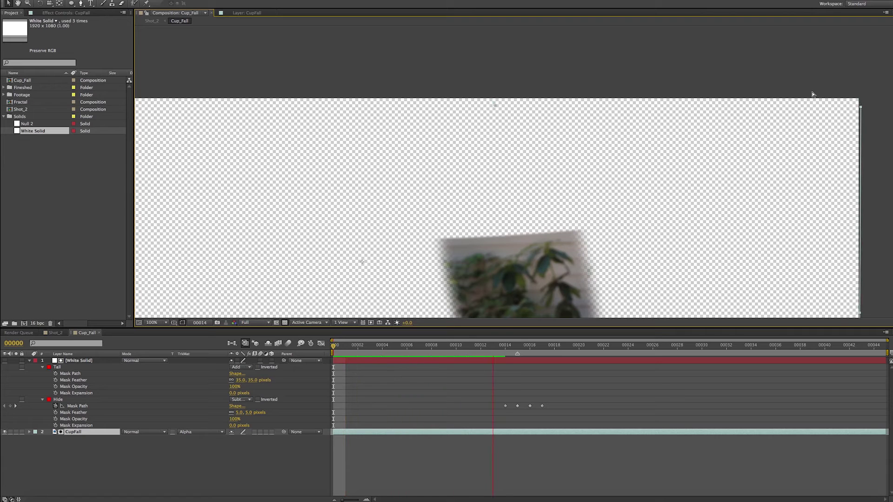
pyautogui.press('space')
pyautogui.moveTo(448, 346); pyautogui.dragTo(303, 391)
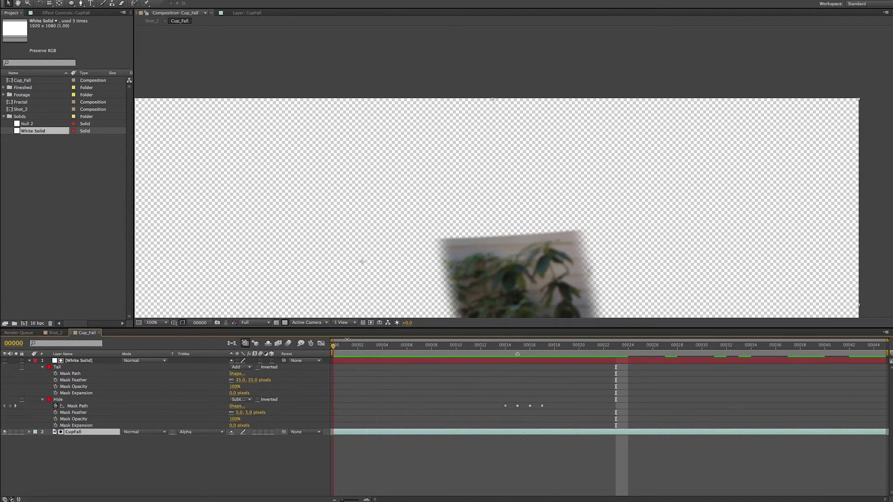
# Step: Rename the White Solid layer as Mask and switch to the Shot_2 composition
pyautogui.click(155, 323)
pyautogui.click(171, 326)
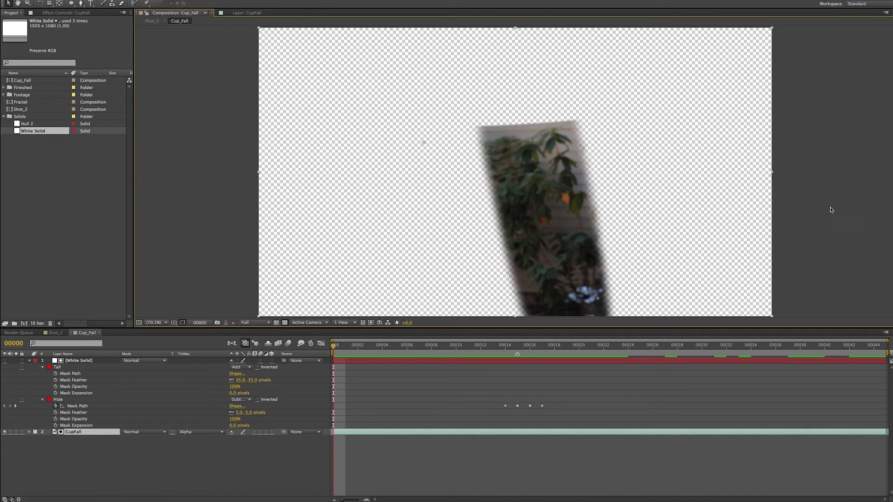
pyautogui.press('space')
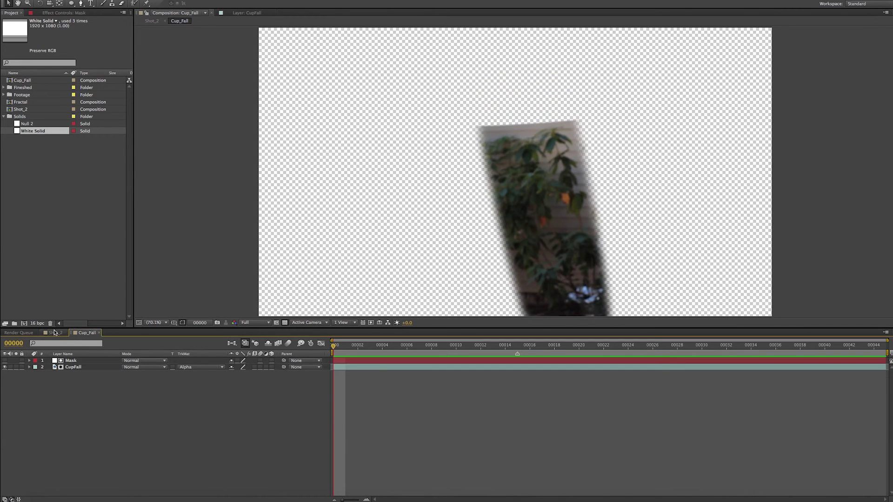
pyautogui.click(54, 332)
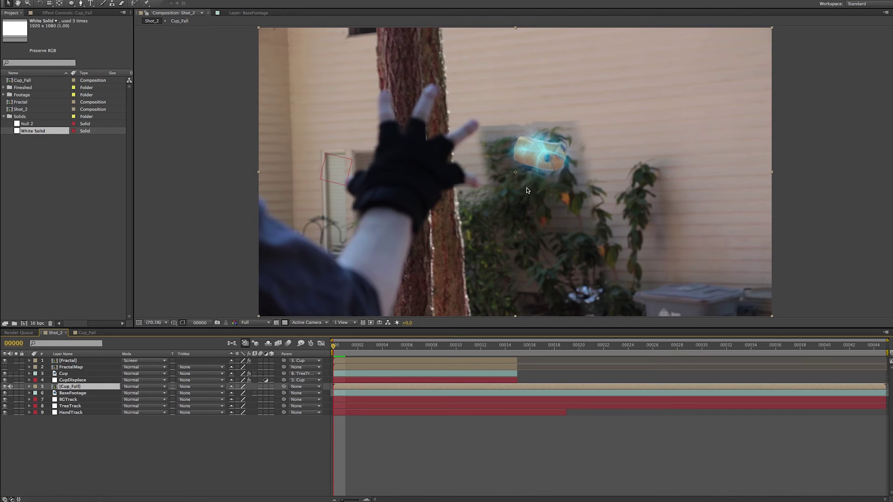
# Step: Set the Cup_Fall layer's opacity to 50% at frame 15 of Shot_2
pyautogui.click(74, 13)
pyautogui.moveTo(627, 215); pyautogui.dragTo(562, 197)
pyautogui.click(517, 345)
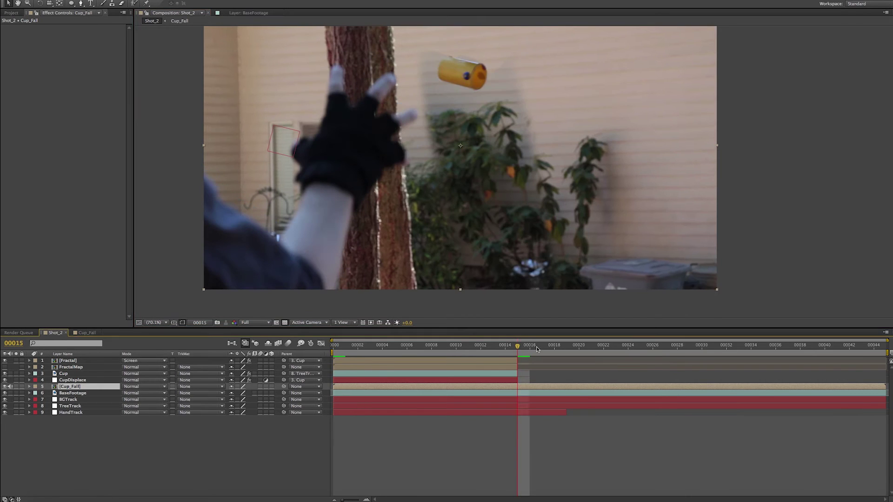
pyautogui.moveTo(545, 172); pyautogui.dragTo(547, 196)
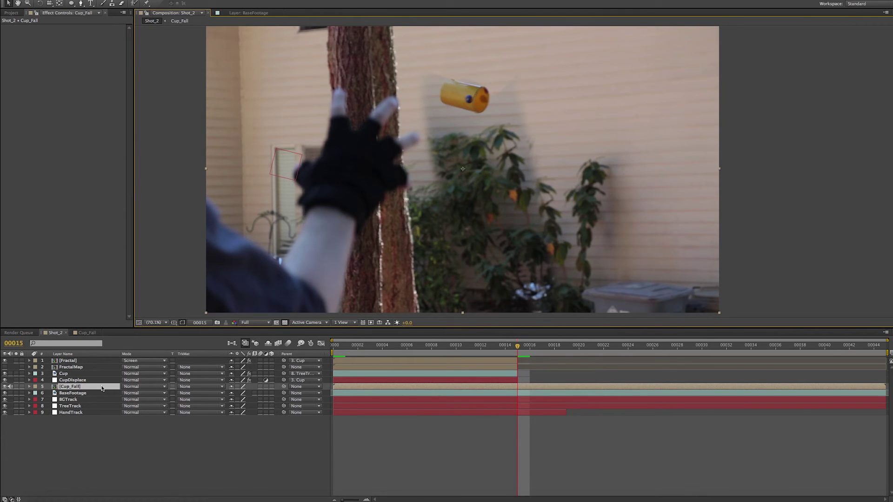
pyautogui.press('t')
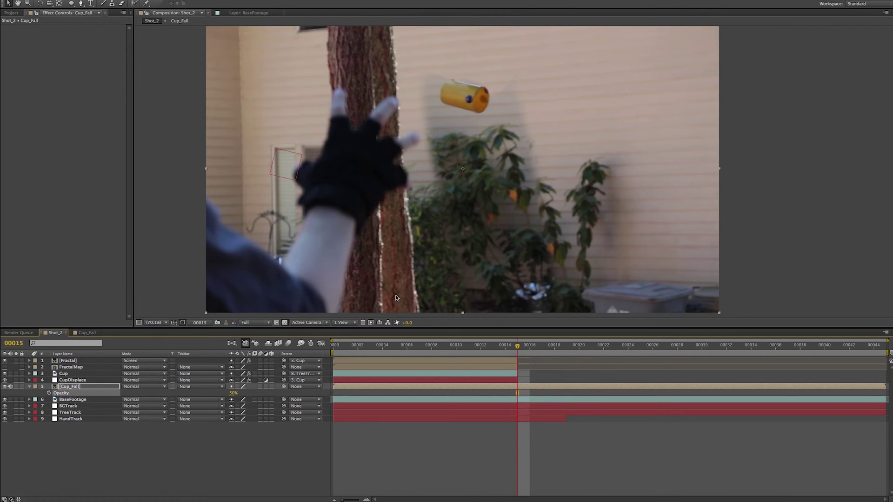
pyautogui.write('0')
pyautogui.press('Return')
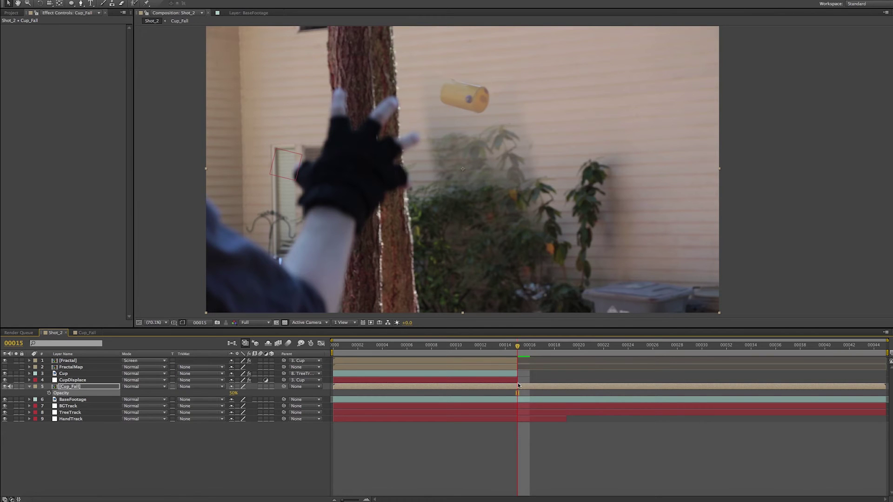
# Step: Move the semi-transparent Cup_Fall layer down and to the right until its plants line up with the base footage
pyautogui.moveTo(465, 108); pyautogui.dragTo(497, 153)
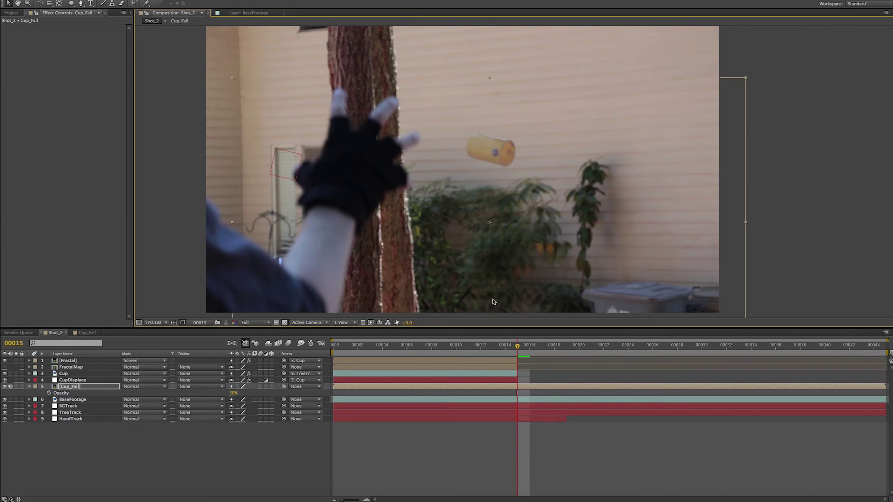
pyautogui.press('.')
pyautogui.moveTo(529, 231)
pyautogui.mouseDown()
pyautogui.moveTo(511, 198)
pyautogui.moveTo(517, 234)
pyautogui.mouseUp()
pyautogui.press('.')
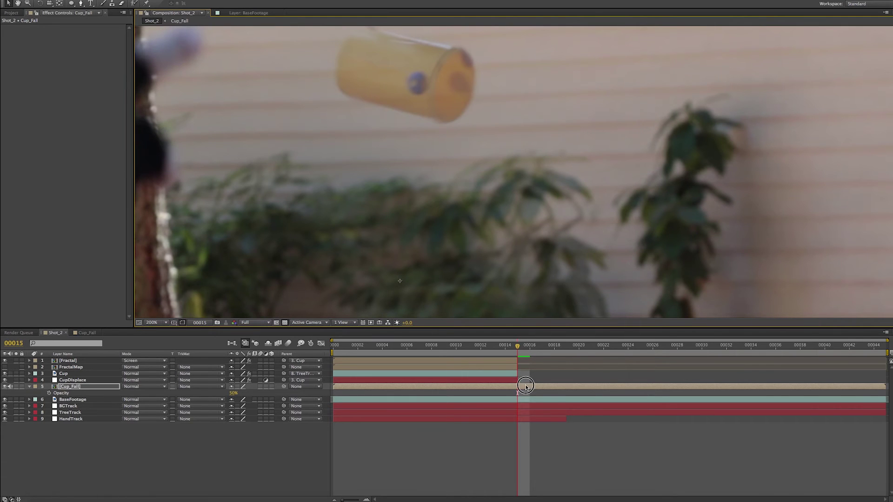
pyautogui.moveTo(478, 194); pyautogui.dragTo(504, 202)
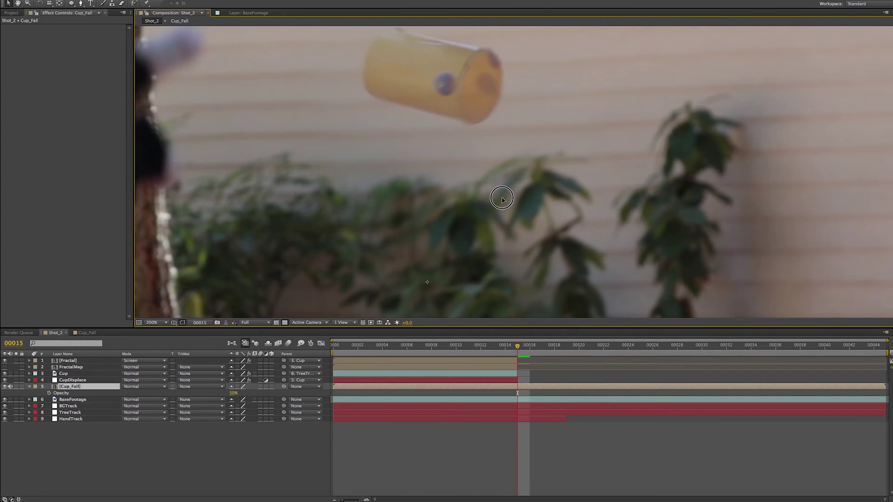
pyautogui.moveTo(601, 249); pyautogui.dragTo(628, 279)
pyautogui.moveTo(592, 181); pyautogui.dragTo(607, 247)
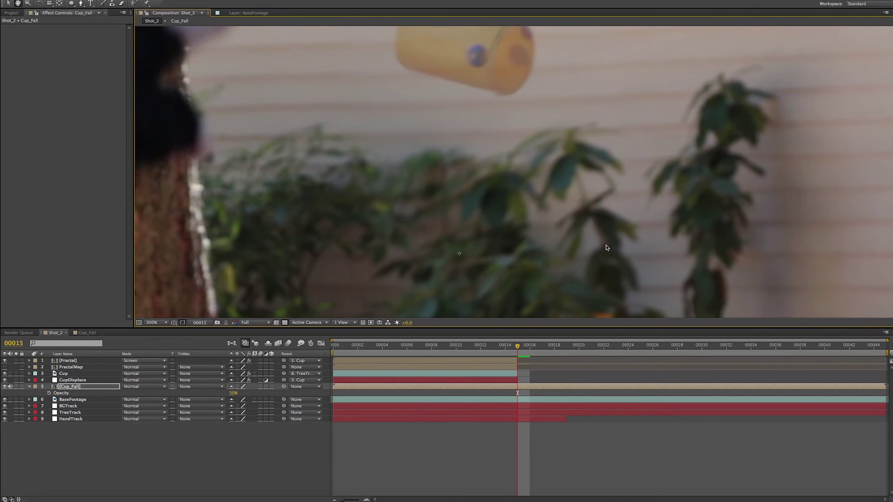
# Step: Try a slight rotation of the Cup_Fall layer and nudge its position to refine the match with the background
pyautogui.press(',')
pyautogui.press(',')
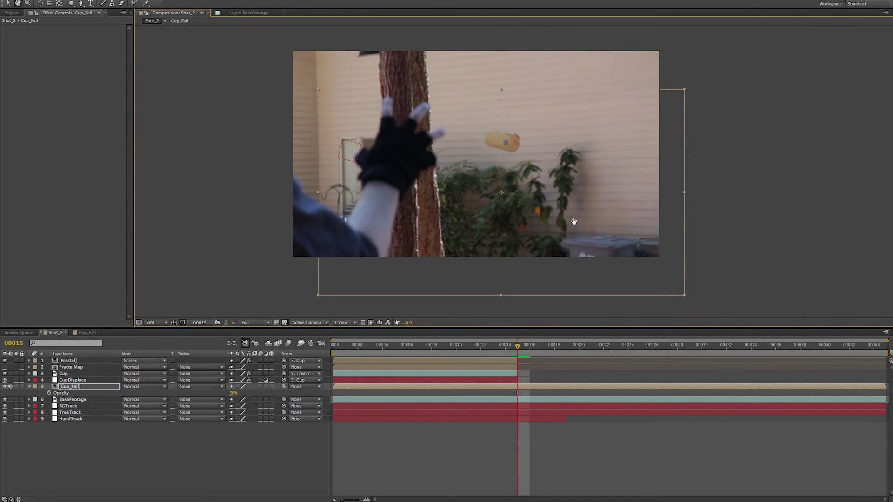
pyautogui.moveTo(574, 223); pyautogui.dragTo(565, 215)
pyautogui.press('.')
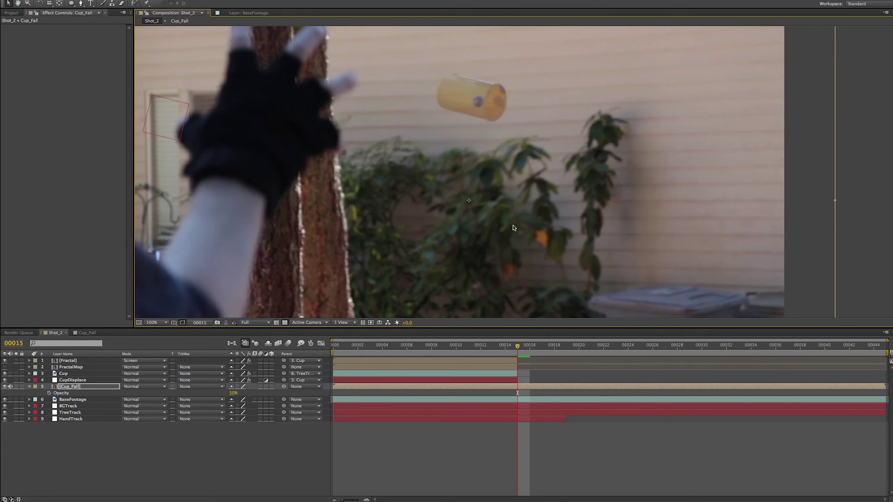
pyautogui.press('w')
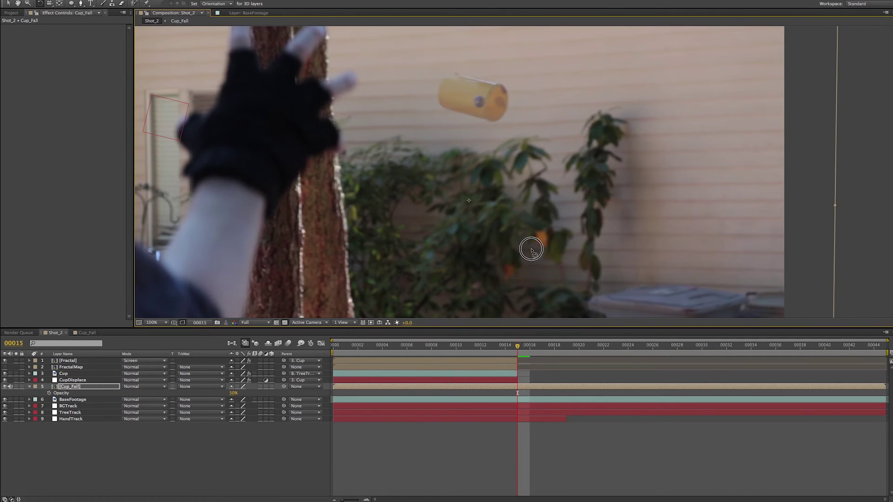
pyautogui.press('v')
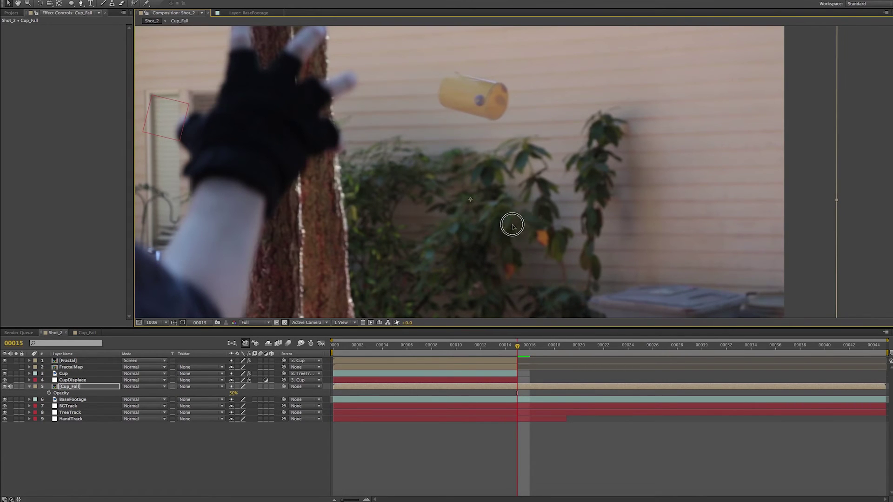
pyautogui.moveTo(511, 226); pyautogui.dragTo(511, 227)
# Step: Set the Cup_Fall layer's opacity to 100% and compare the shot at frames 0 and 15
pyautogui.moveTo(234, 395); pyautogui.dragTo(308, 403)
pyautogui.click(240, 484)
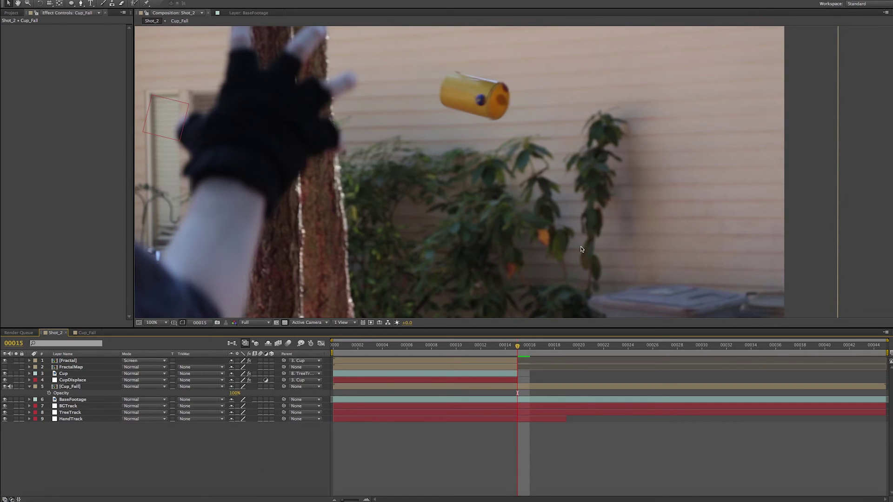
pyautogui.moveTo(518, 347); pyautogui.dragTo(291, 354)
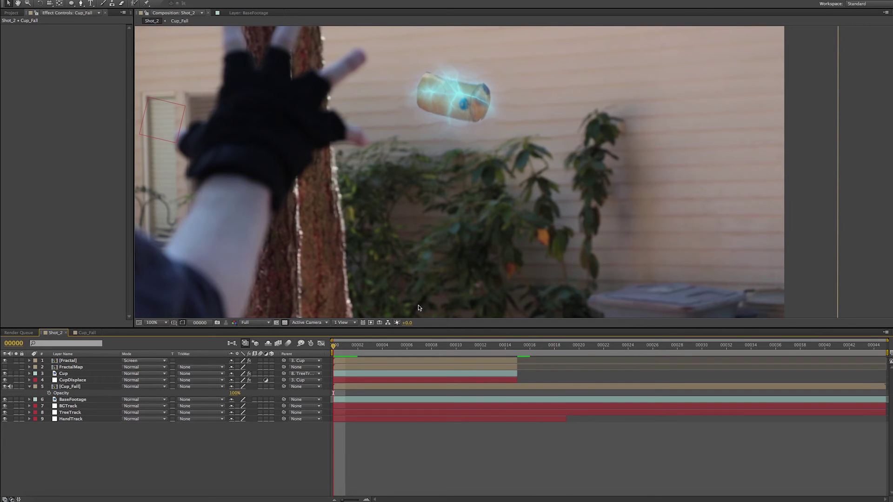
pyautogui.click(516, 350)
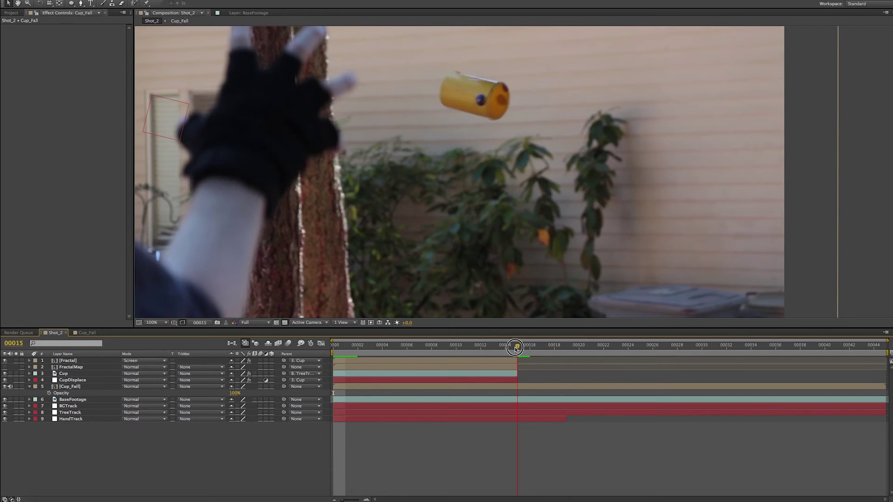
# Step: Parent the Cup_Fall layer to BGTrack, preview the Shot_2 composite and return to frame 15
pyautogui.click(312, 387)
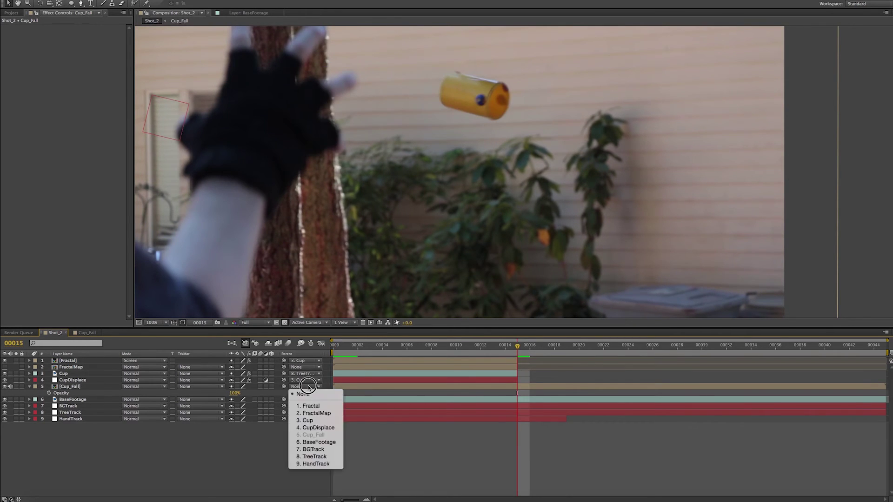
pyautogui.click(319, 449)
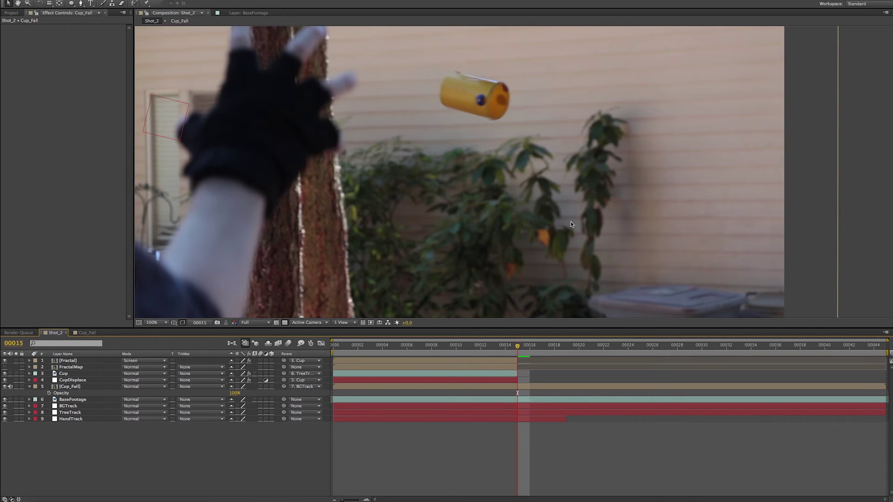
pyautogui.scroll(-2, 543, 249)
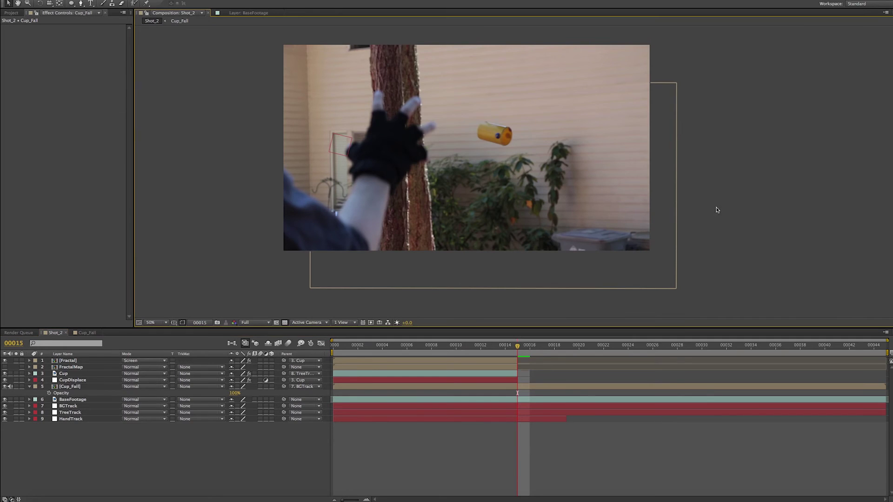
pyautogui.press('space')
pyautogui.moveTo(651, 235); pyautogui.dragTo(681, 255)
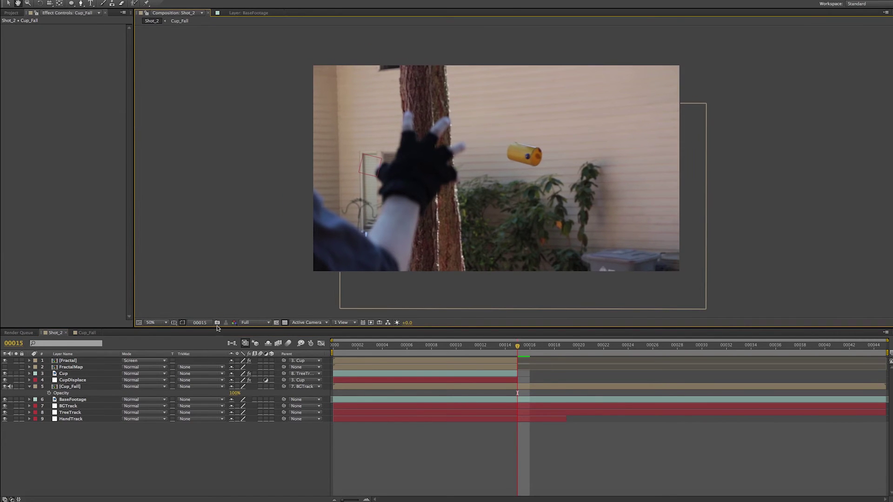
pyautogui.click(160, 322)
pyautogui.click(160, 335)
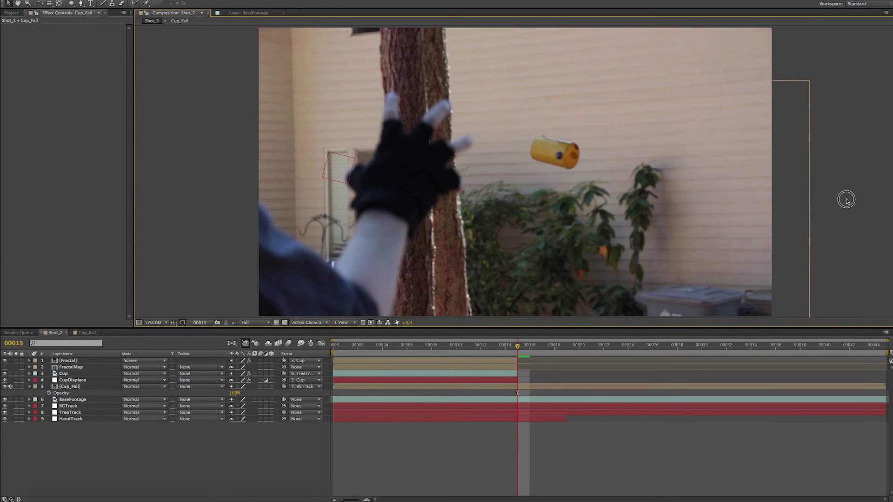
pyautogui.press('KP_0')
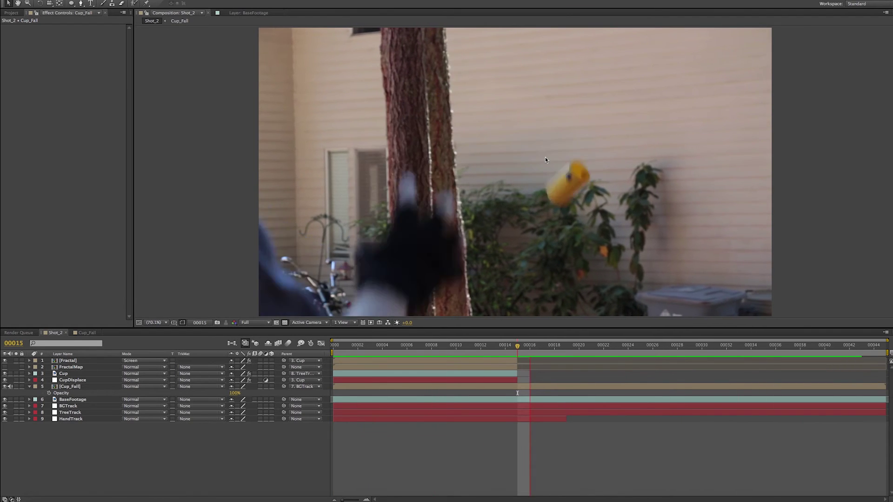
pyautogui.click(517, 350)
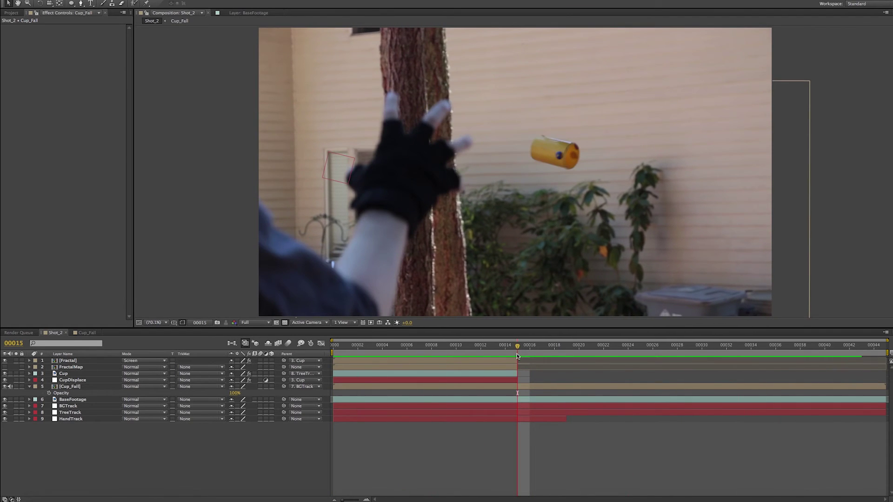
# Step: At frame 14, move the glowing Cup layer right to match where the falling cup starts at frame 15
pyautogui.moveTo(520, 346); pyautogui.dragTo(506, 359)
pyautogui.click(493, 381)
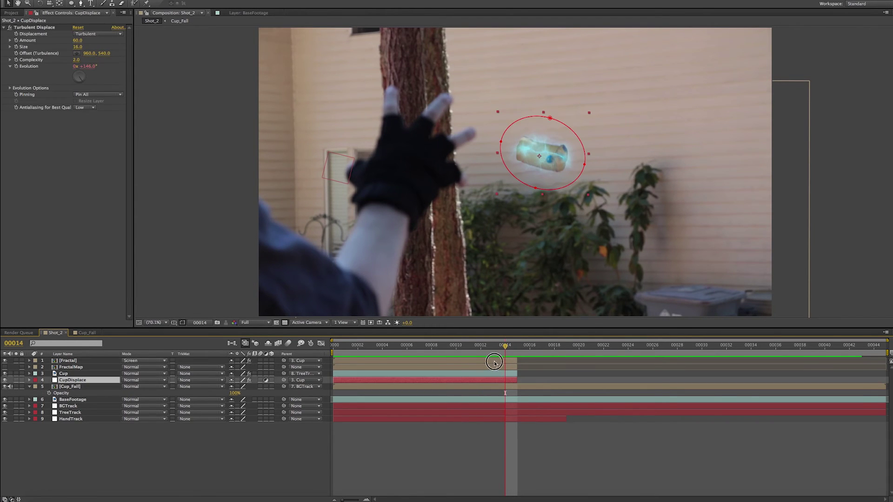
pyautogui.keyDown('shift'); pyautogui.click(494, 361); pyautogui.keyUp('shift')
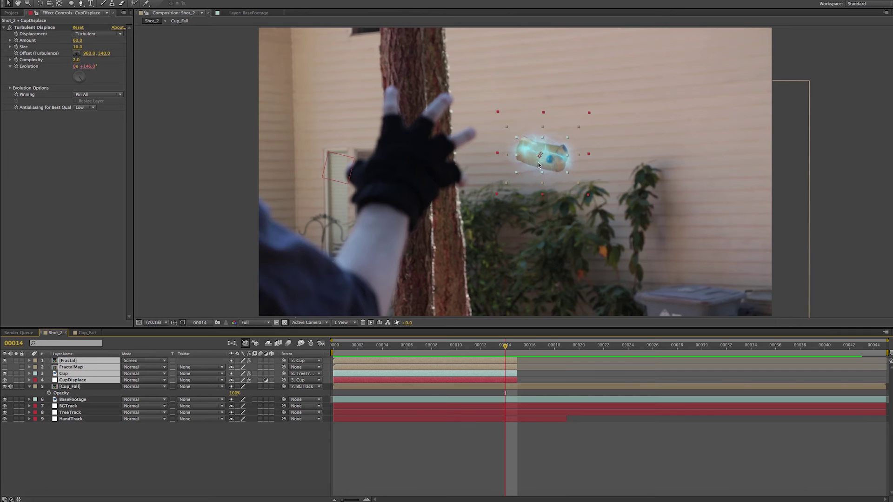
pyautogui.click(509, 375)
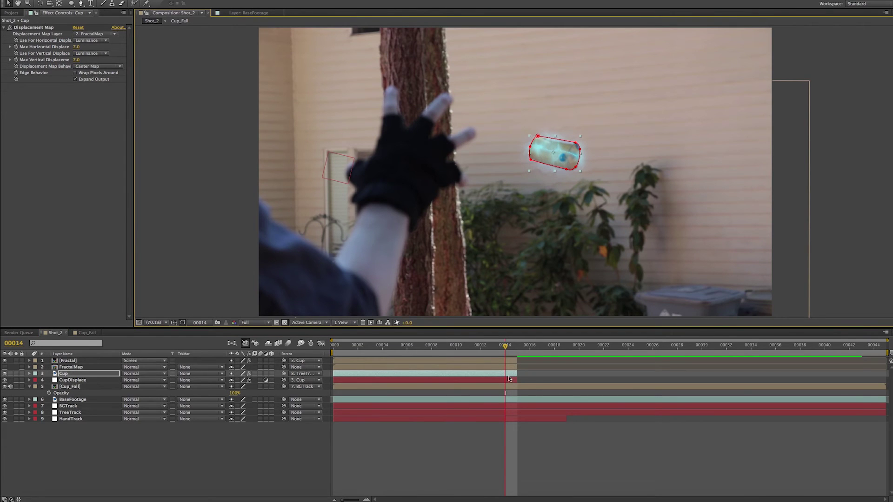
# Step: Step back and forth between frames 14 and 15 to compare the Cup layer's position with the falling cup
pyautogui.click(516, 346)
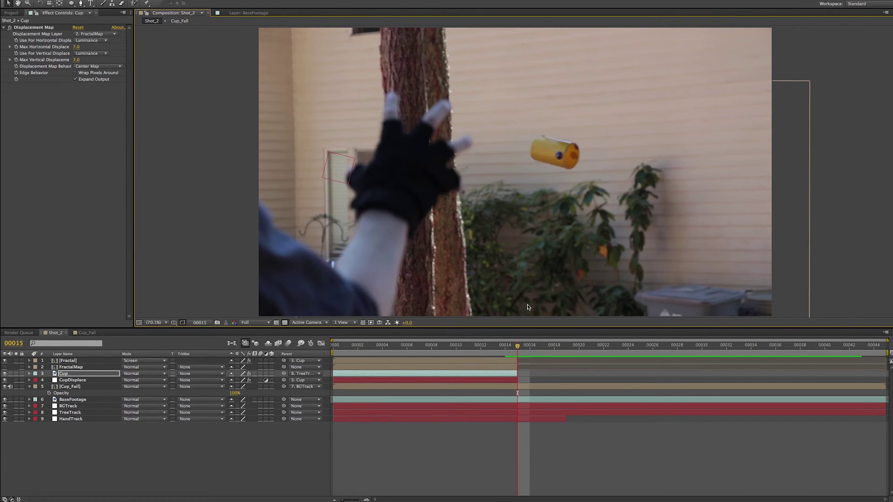
pyautogui.press('pageup')
pyautogui.press('pagedown')
pyautogui.press('pageup')
pyautogui.press('pagedown')
pyautogui.press('pageup')
pyautogui.press('pagedown')
pyautogui.press('pageup')
pyautogui.press('pagedown')
pyautogui.press('pageup')
pyautogui.press('pagedown')
pyautogui.press('pageup')
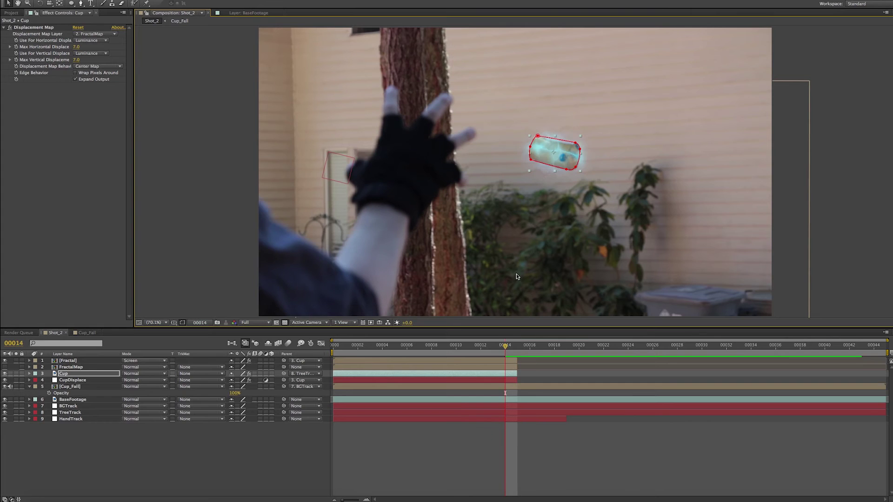
# Step: Preview the composite and scrub between frames 9 and 14 to examine the lead-in to the cup's fall
pyautogui.press('KP_0')
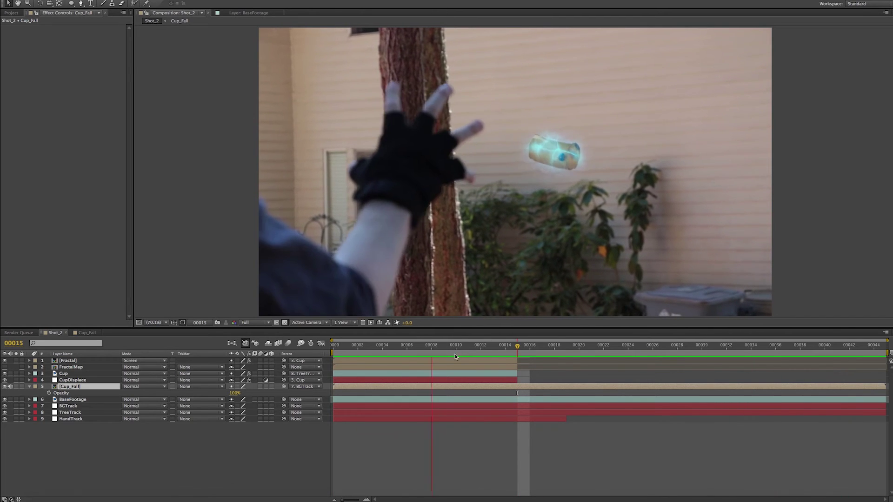
pyautogui.click(512, 347)
pyautogui.moveTo(512, 347); pyautogui.dragTo(443, 356)
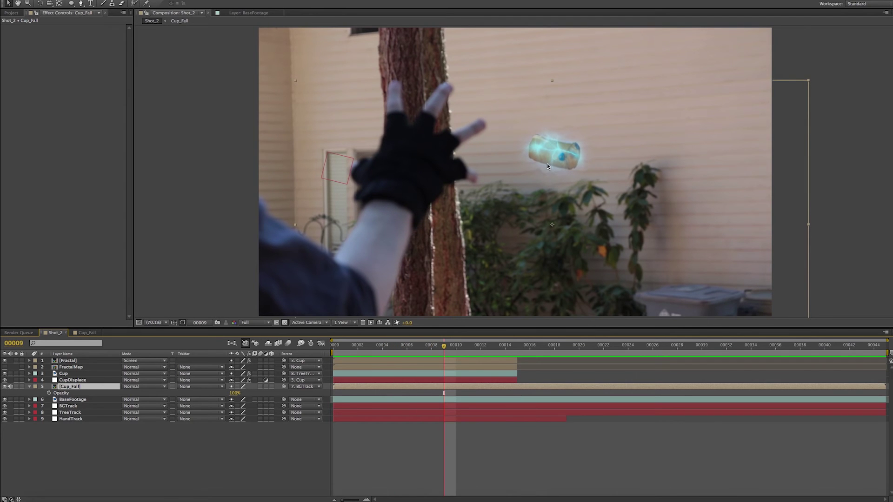
pyautogui.moveTo(515, 353)
pyautogui.mouseDown()
pyautogui.moveTo(528, 355)
pyautogui.moveTo(507, 362)
pyautogui.mouseUp()
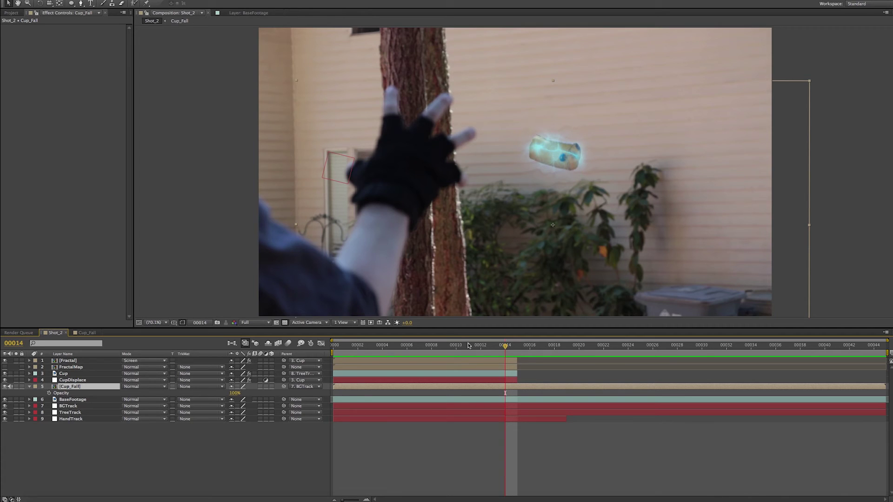
pyautogui.moveTo(507, 347)
pyautogui.mouseDown()
pyautogui.moveTo(519, 347)
pyautogui.moveTo(506, 348)
pyautogui.mouseUp()
pyautogui.moveTo(506, 349)
pyautogui.mouseDown()
pyautogui.moveTo(518, 348)
pyautogui.moveTo(505, 350)
pyautogui.moveTo(512, 355)
pyautogui.mouseUp()
# Step: Extend the Fractal and CupDisplace layers' out points to frame 19
pyautogui.moveTo(505, 347); pyautogui.dragTo(565, 361)
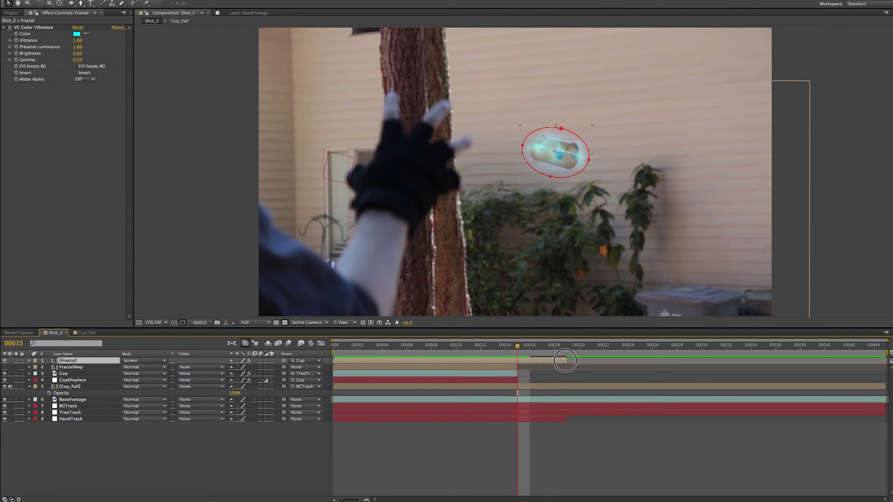
pyautogui.moveTo(517, 381); pyautogui.dragTo(566, 375)
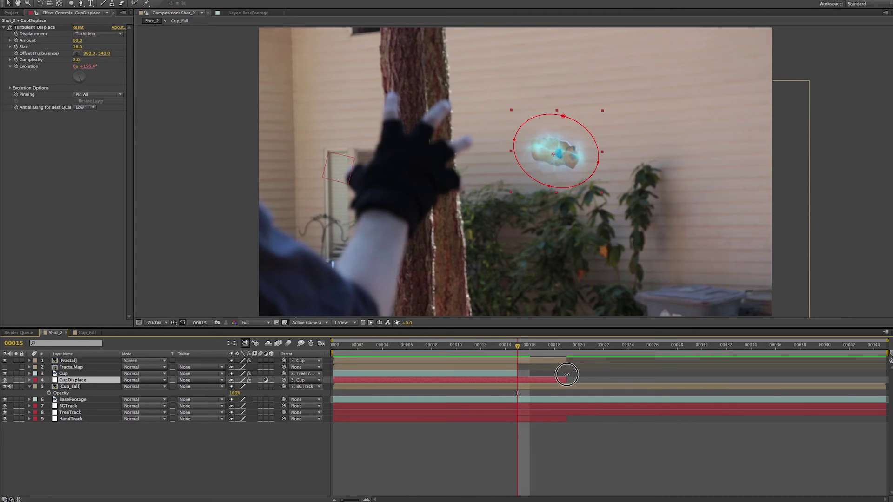
pyautogui.moveTo(517, 347)
pyautogui.mouseDown()
pyautogui.moveTo(566, 355)
pyautogui.moveTo(502, 355)
pyautogui.moveTo(529, 359)
pyautogui.moveTo(515, 360)
pyautogui.mouseUp()
# Step: Move the Cup_Fall layer above CupDisplace and scrub to frame 17 to check the glow against the falling cup
pyautogui.moveTo(62, 388); pyautogui.dragTo(72, 379)
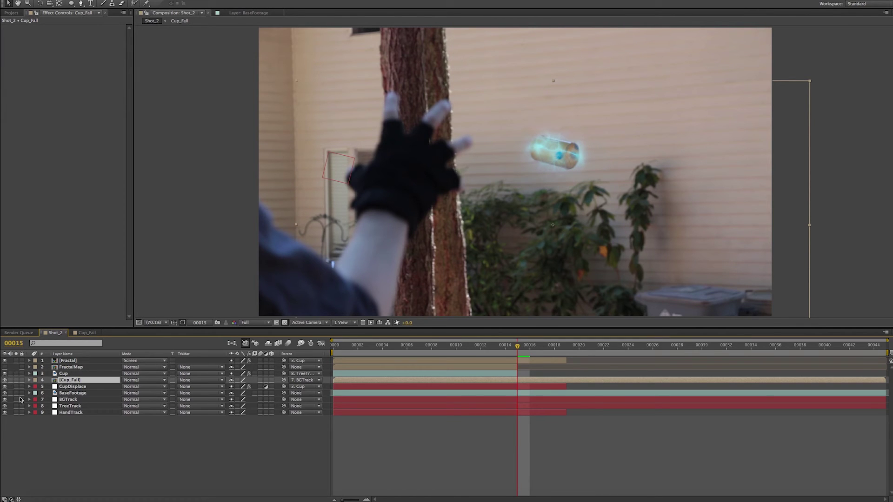
pyautogui.click(82, 455)
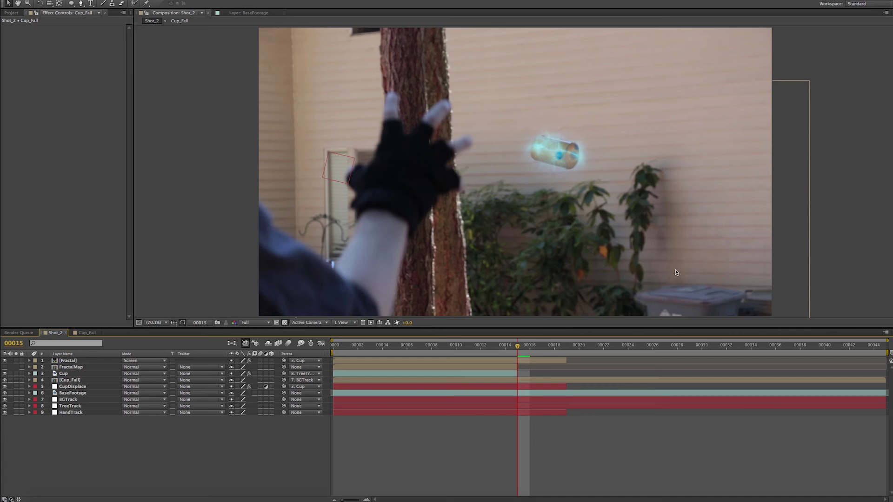
pyautogui.moveTo(517, 347); pyautogui.dragTo(565, 380)
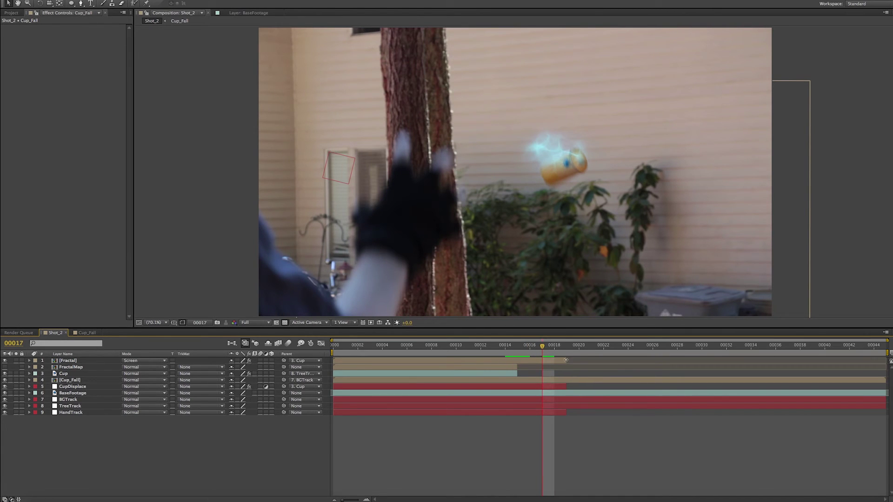
# Step: Extend the Fractal and CupDisplace layers' out points to frame 21 and return to frame 15
pyautogui.moveTo(565, 360); pyautogui.dragTo(596, 364)
pyautogui.moveTo(566, 389); pyautogui.dragTo(590, 389)
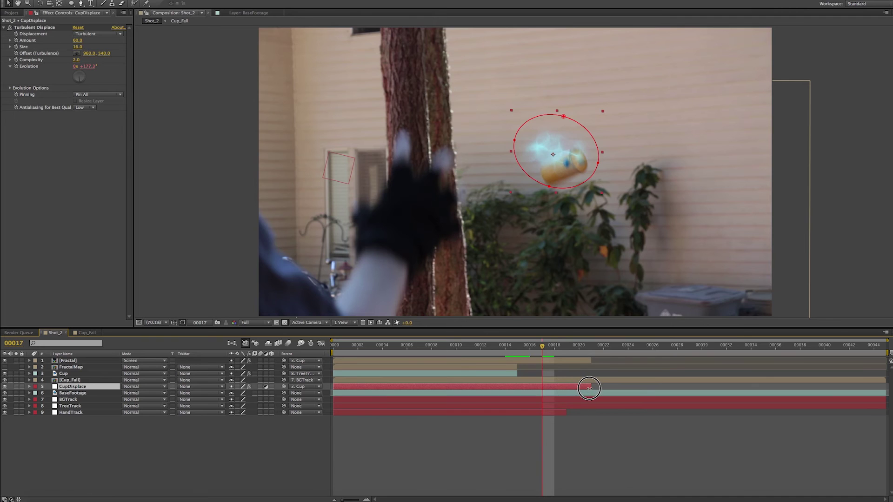
pyautogui.click(520, 347)
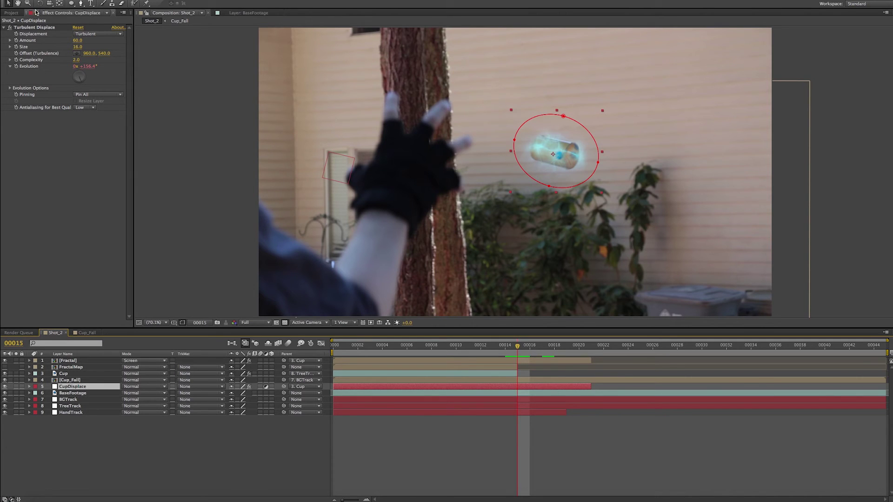
# Step: Draw a closed Pen mask on the Fractal layer around the glow, with a thin slit running from its lower-right corner to the cup's centre
pyautogui.click(82, 6)
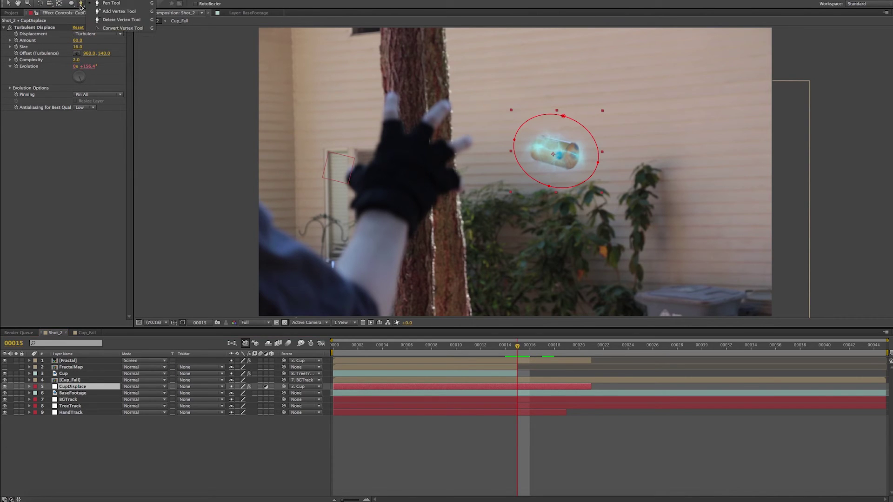
pyautogui.click(81, 3)
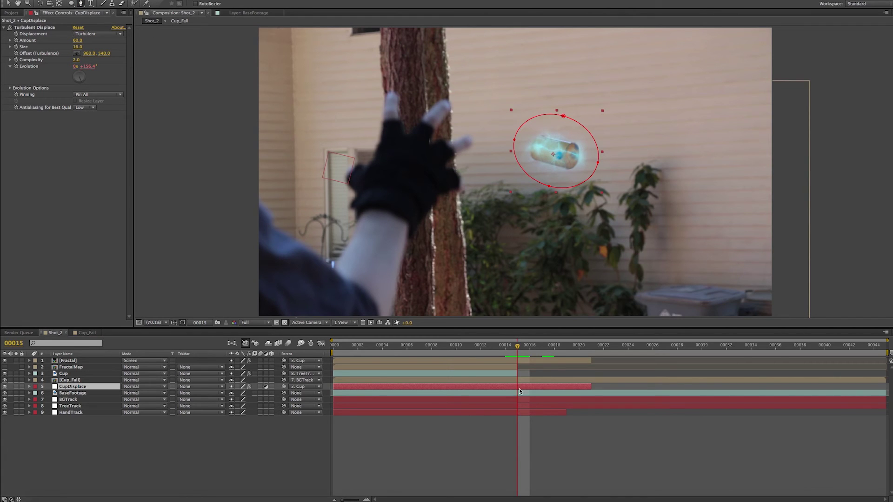
pyautogui.click(535, 360)
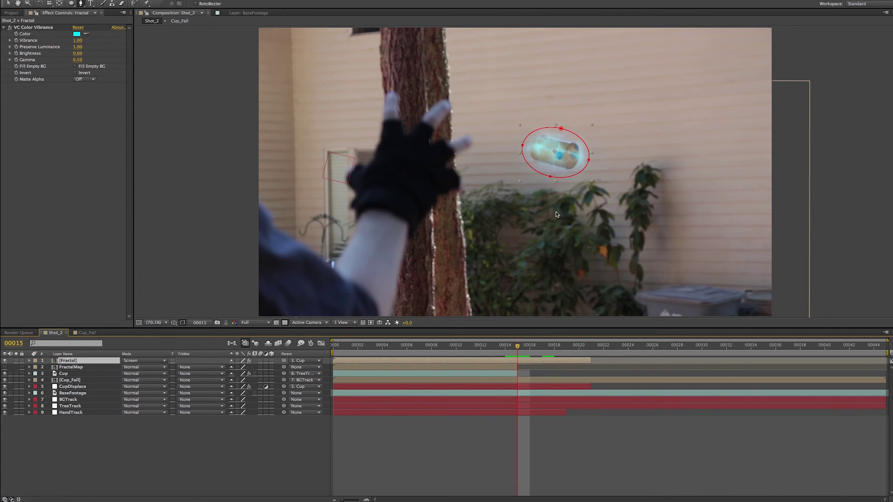
pyautogui.scroll(2, 558, 214)
pyautogui.moveTo(660, 157); pyautogui.dragTo(556, 221)
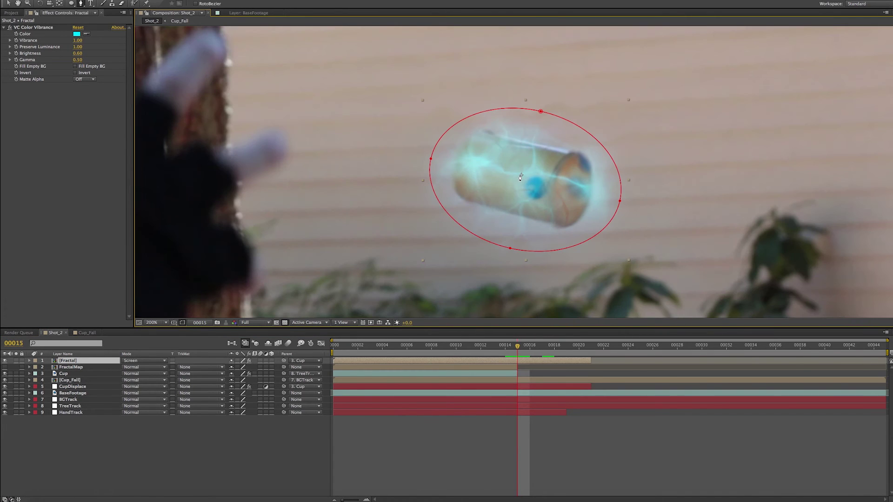
pyautogui.click(522, 175)
pyautogui.click(616, 269)
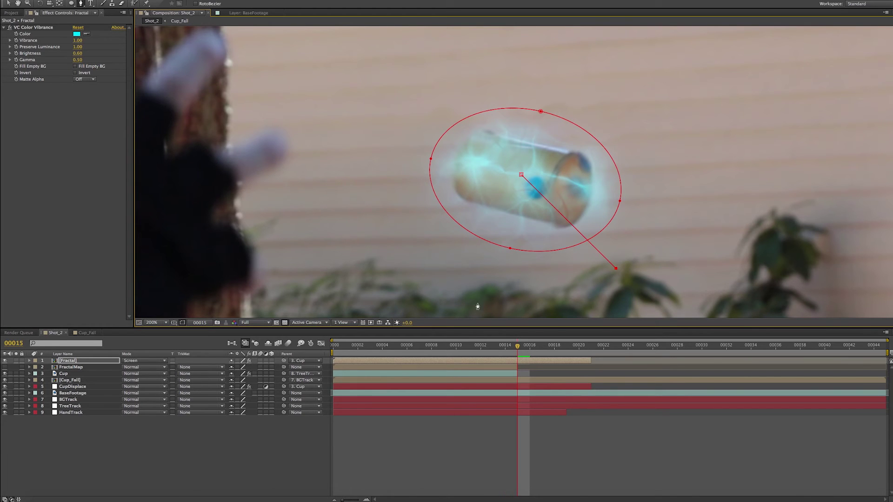
pyautogui.moveTo(397, 282); pyautogui.dragTo(403, 287)
pyautogui.moveTo(433, 91); pyautogui.dragTo(473, 73)
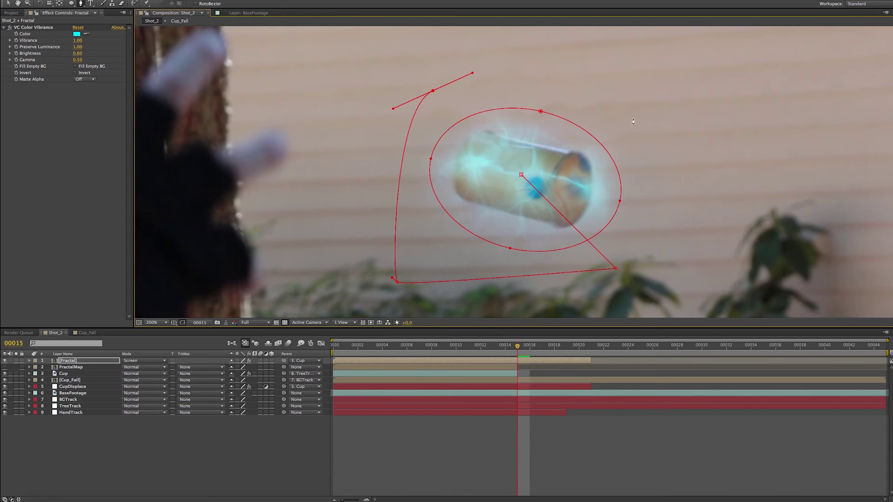
pyautogui.moveTo(623, 115); pyautogui.dragTo(655, 145)
pyautogui.click(618, 267)
pyautogui.click(521, 175)
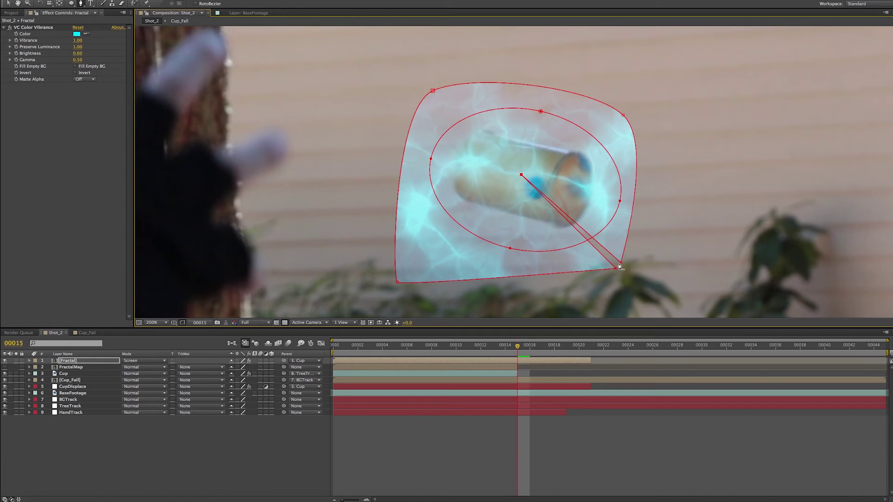
# Step: Move the new mask's lower-right corner point against its neighbour to narrow the slit toward the cup's centre
pyautogui.press('v')
pyautogui.click(621, 266)
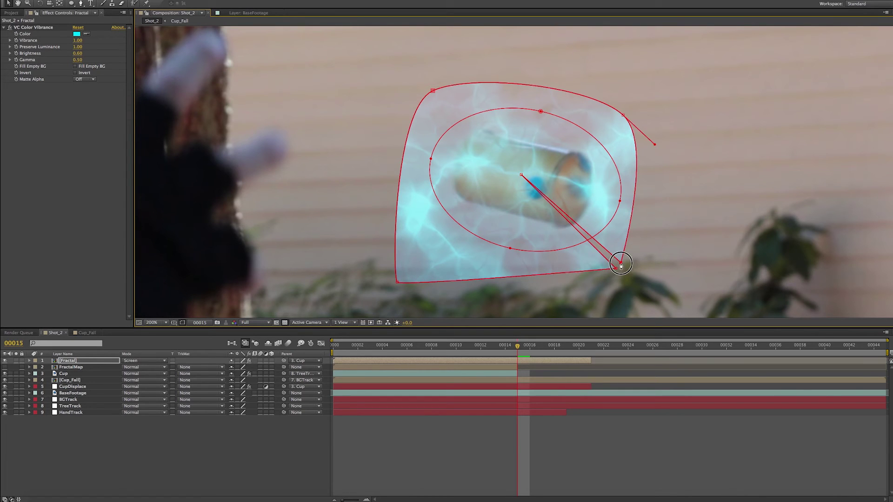
pyautogui.moveTo(619, 269); pyautogui.dragTo(617, 270)
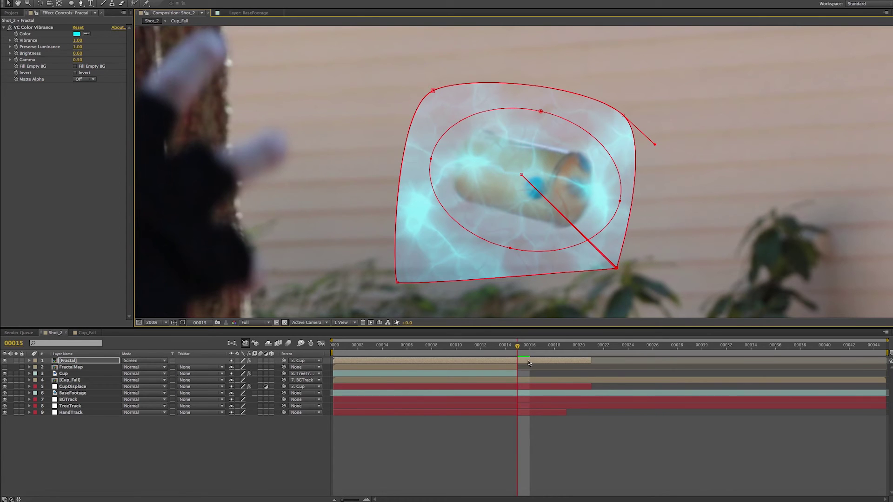
# Step: Rename the Fractal layer's oval mask as Bubble and the newly drawn mask as Clock
pyautogui.press('m')
pyautogui.click(68, 367)
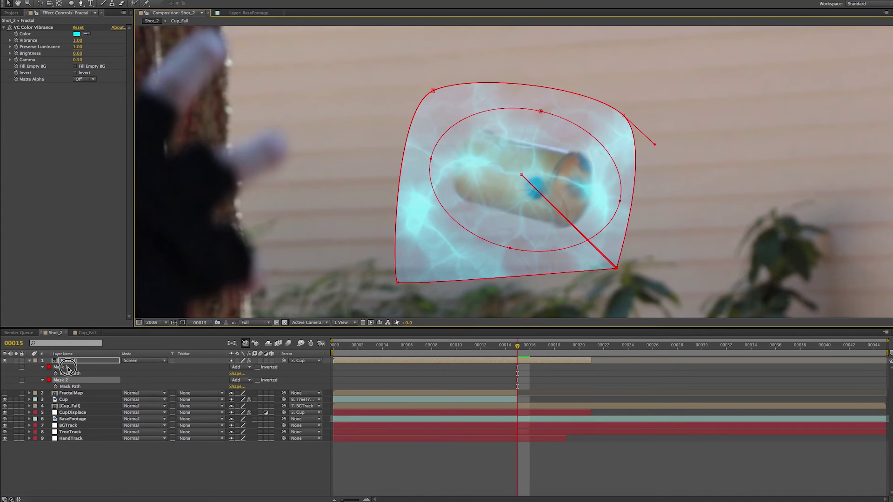
pyautogui.press('Return')
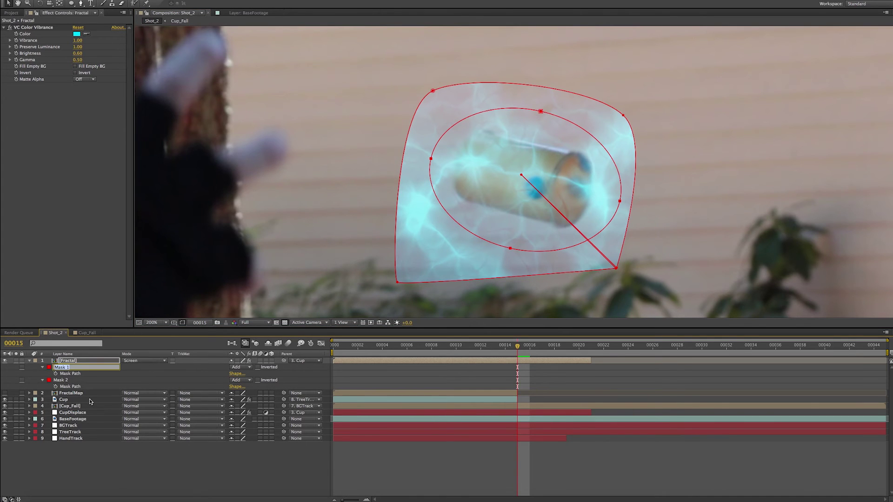
pyautogui.write('Bubble')
pyautogui.press('Return')
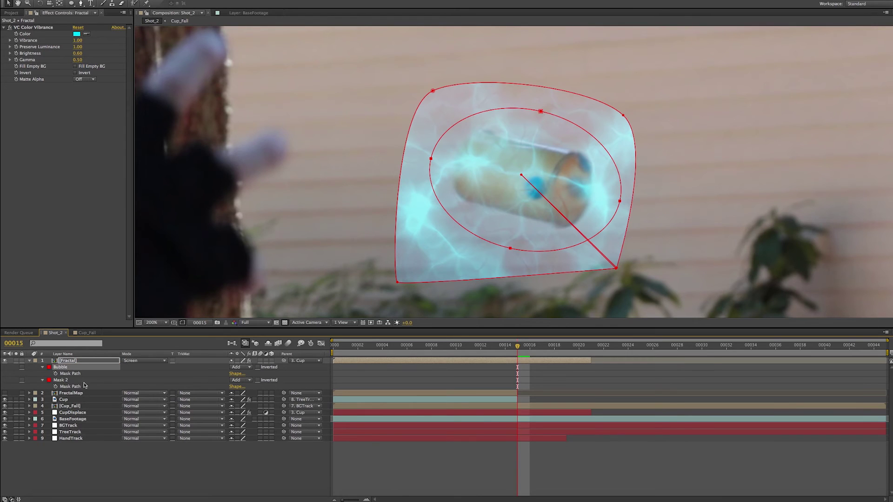
pyautogui.click(69, 383)
pyautogui.press('Return')
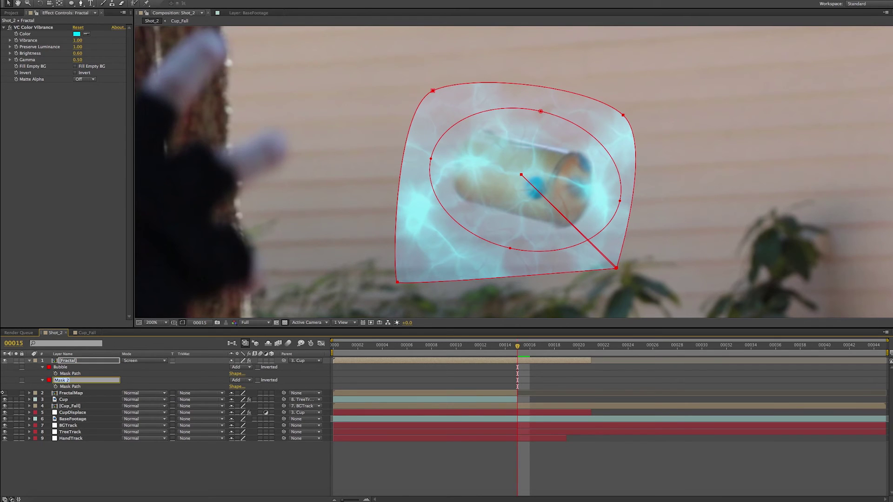
pyautogui.write('Clock')
pyautogui.press('Return')
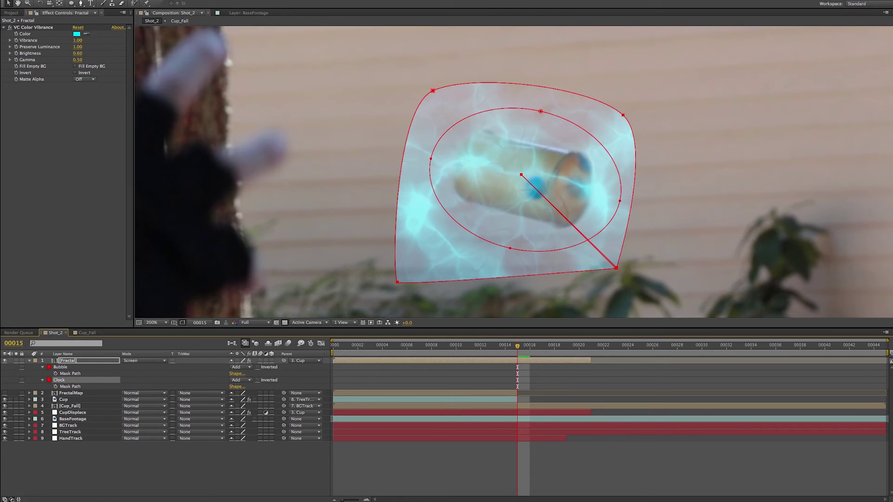
# Step: Set the Clock mask's mode to Subtract and turn on Inverted
pyautogui.click(243, 381)
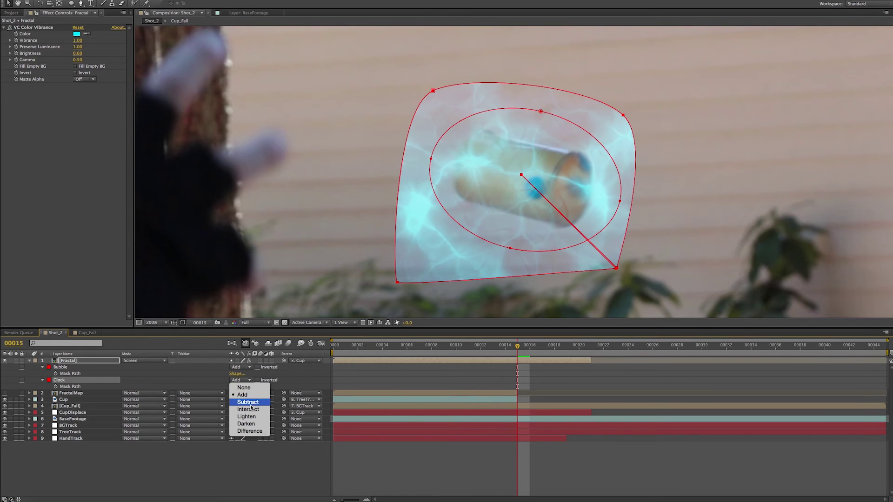
pyautogui.click(284, 384)
pyautogui.click(258, 381)
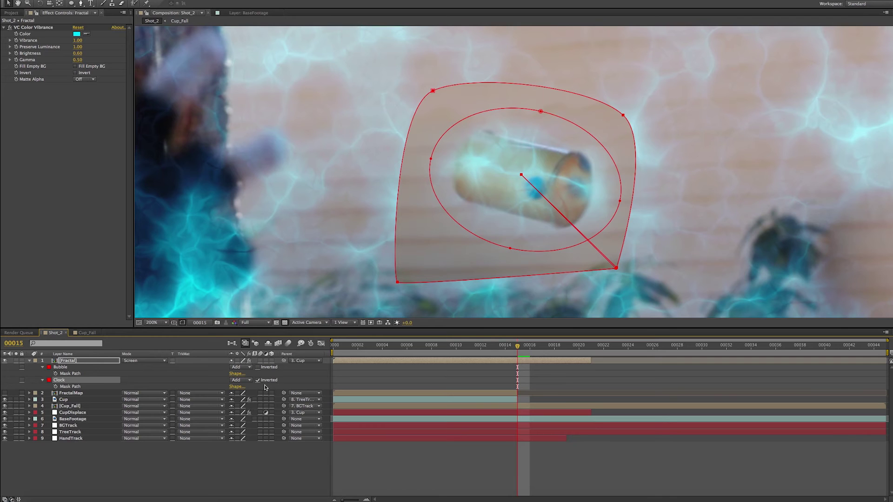
pyautogui.click(258, 381)
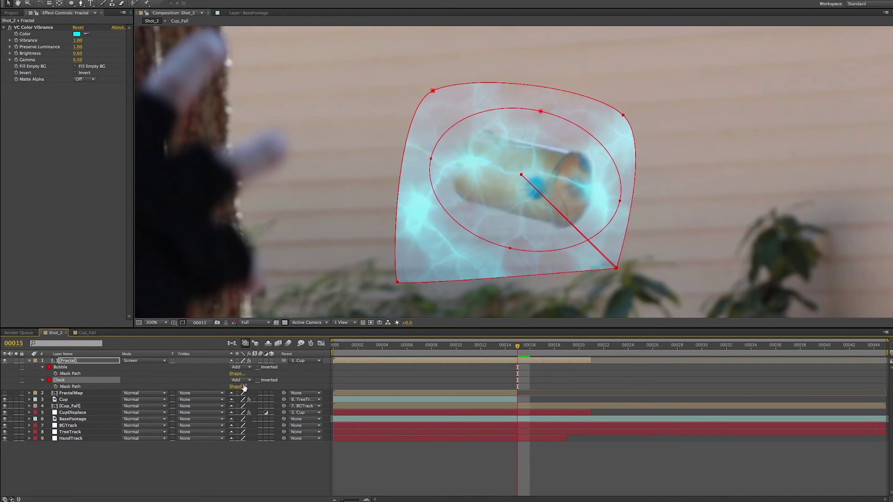
pyautogui.click(242, 381)
pyautogui.click(248, 403)
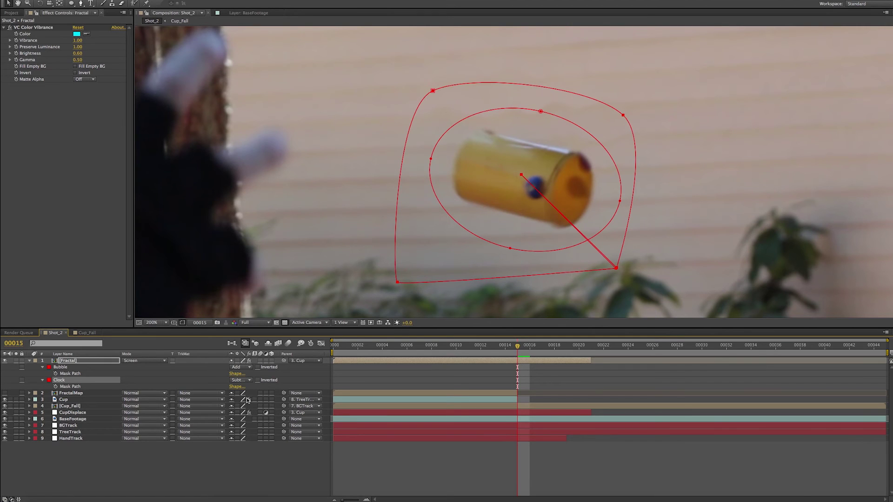
pyautogui.click(258, 380)
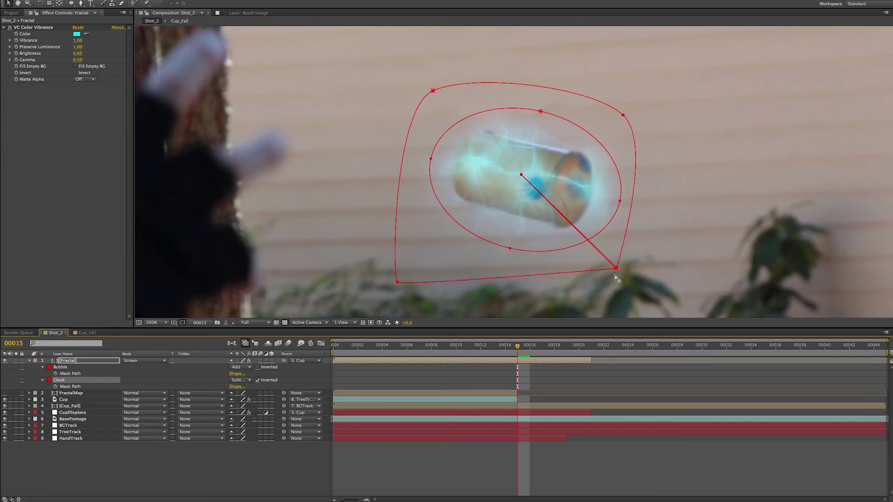
# Step: Fine-tune the Clock mask's lower-right corner point so the two edges of the slit nearly coincide
pyautogui.press('.')
pyautogui.moveTo(695, 286); pyautogui.dragTo(600, 206)
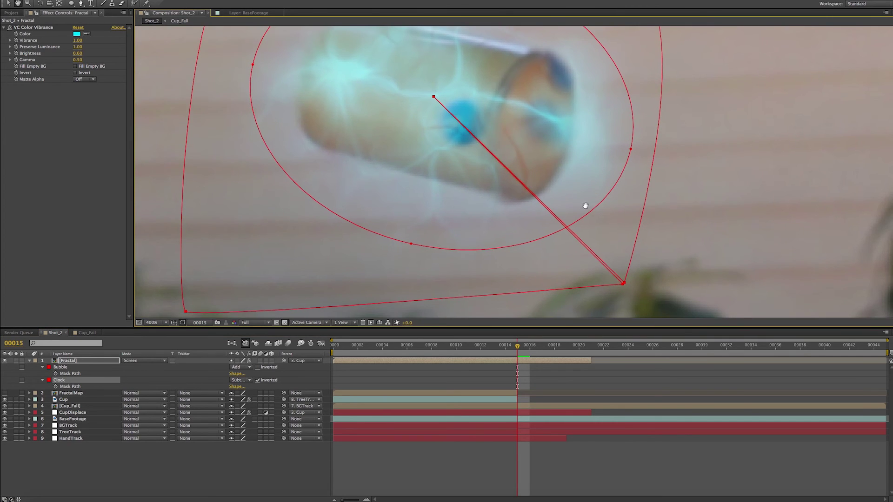
pyautogui.moveTo(625, 287); pyautogui.dragTo(624, 288)
pyautogui.press('super+z')
pyautogui.click(627, 284)
pyautogui.moveTo(626, 285); pyautogui.dragTo(624, 286)
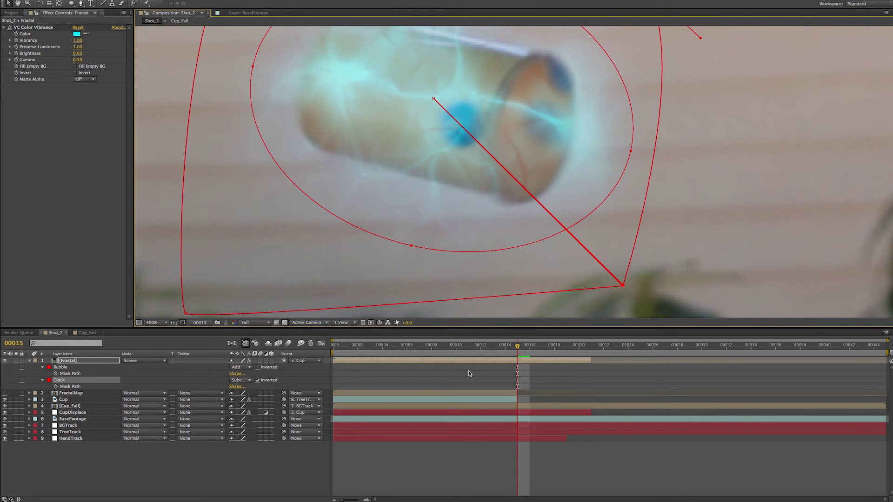
# Step: Set the Clock mask's feather to 15 pixels and deselect the Fractal layer to check the glow's edge
pyautogui.press('f')
pyautogui.click(240, 386)
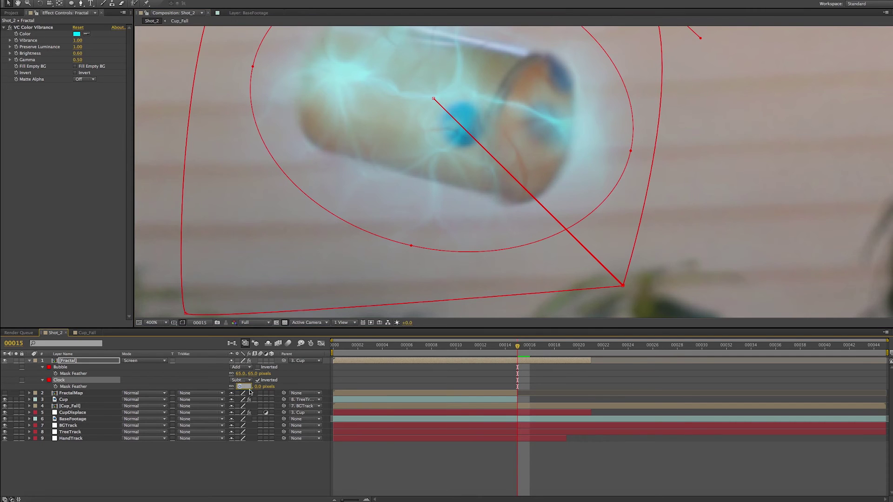
pyautogui.write('15')
pyautogui.press('Return')
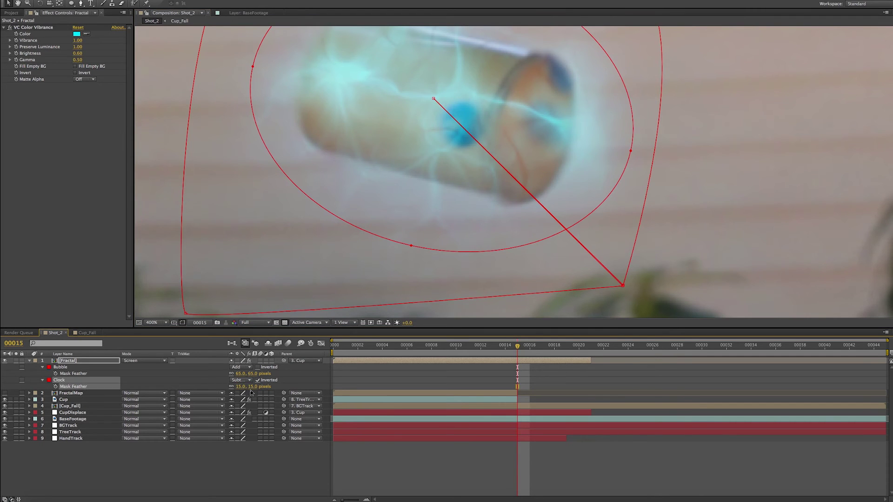
pyautogui.click(667, 252)
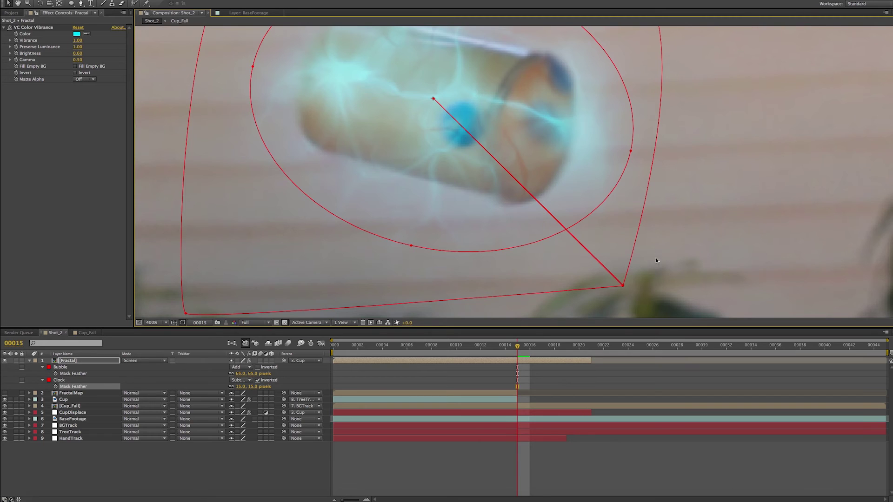
pyautogui.click(604, 375)
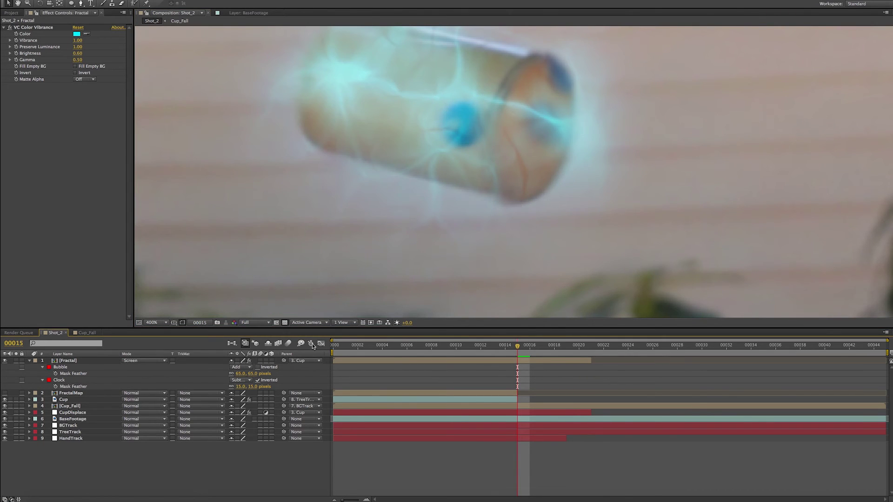
# Step: Add a Mask Path keyframe to the Clock mask at frame 15
pyautogui.click(63, 381)
pyautogui.press('m')
pyautogui.click(55, 387)
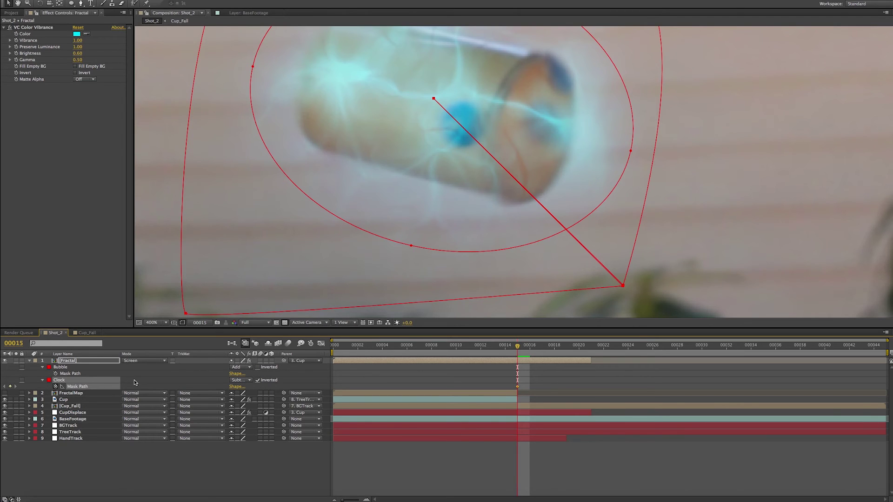
# Step: At frame 18, pull the Clock mask's two lower-right corner points apart, one up and one down-left, to open a wedge in the glow
pyautogui.click(555, 350)
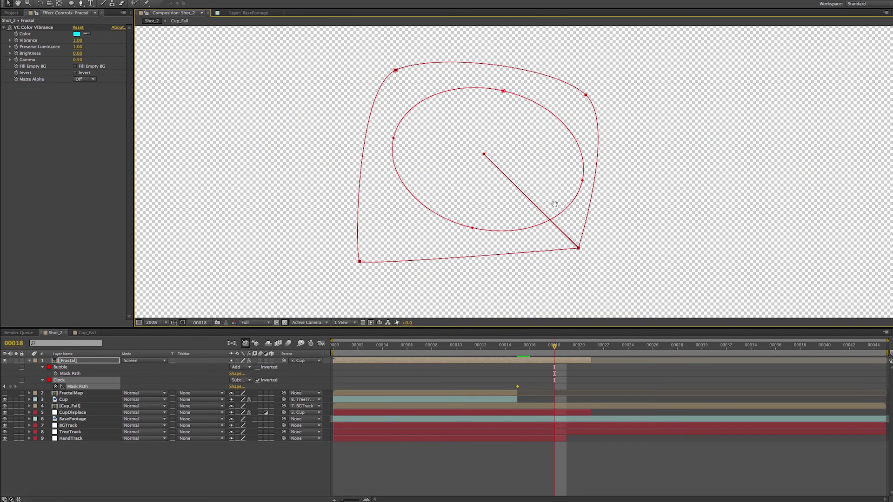
pyautogui.moveTo(554, 204); pyautogui.dragTo(564, 225)
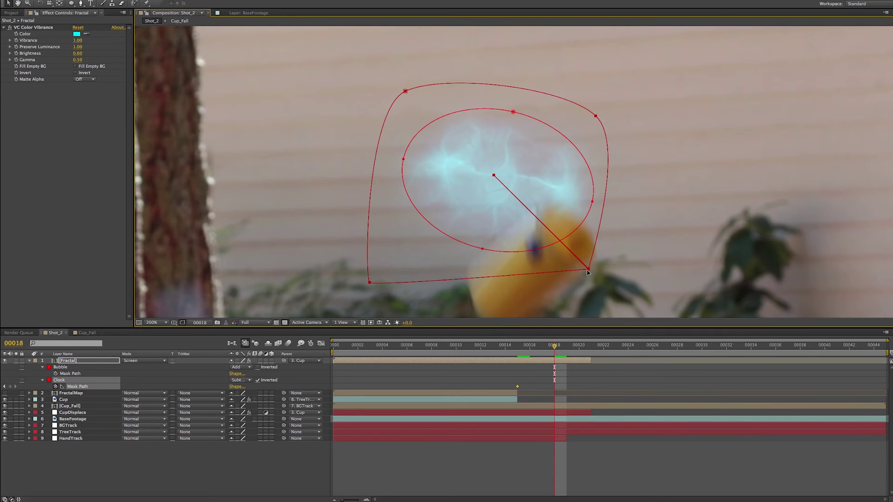
pyautogui.moveTo(588, 272); pyautogui.dragTo(551, 286)
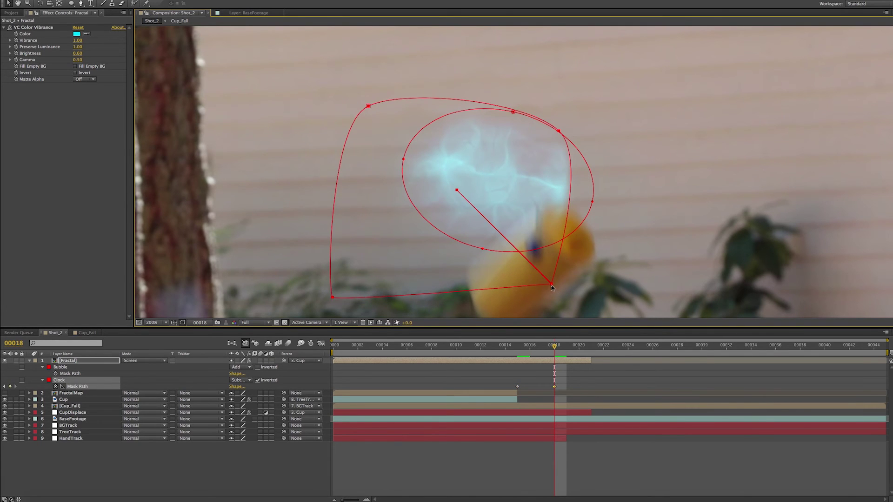
pyautogui.press('super+z')
pyautogui.click(597, 266)
pyautogui.moveTo(590, 269); pyautogui.dragTo(601, 132)
pyautogui.moveTo(589, 270); pyautogui.dragTo(481, 308)
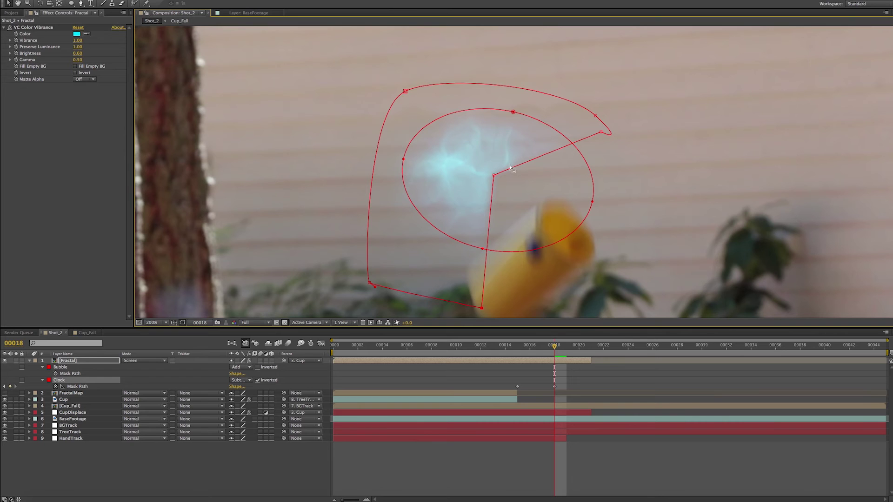
# Step: At frame 20, pull the Clock mask's wedge, upper-right and lower-left points toward the upper left until the wedge closes and hides the glow
pyautogui.click(587, 347)
pyautogui.moveTo(586, 348); pyautogui.dragTo(582, 349)
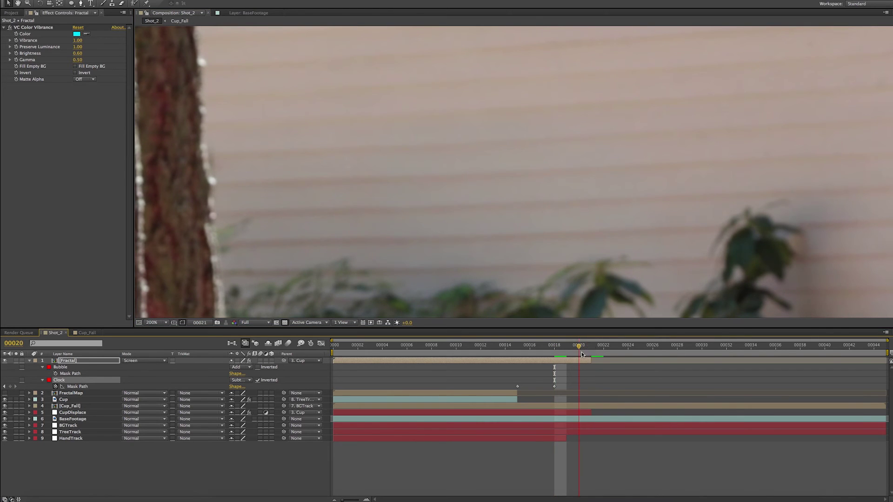
pyautogui.click(554, 387)
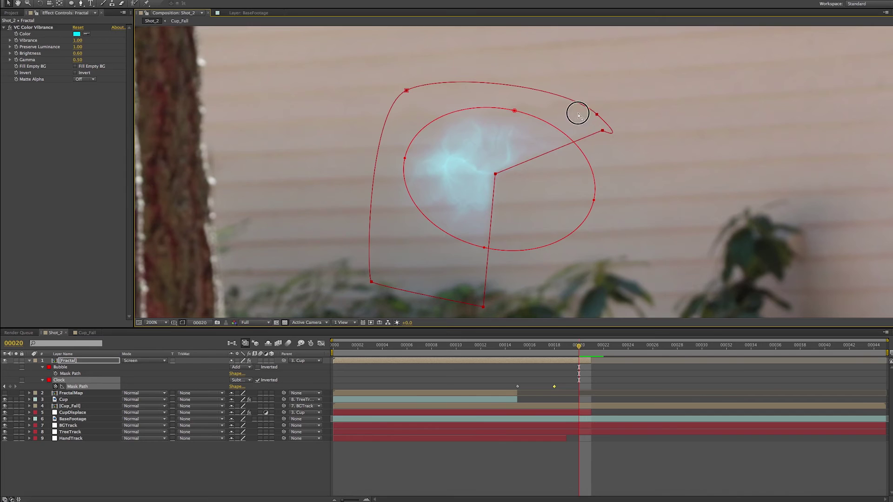
pyautogui.hotkey('ctrl', 'v')
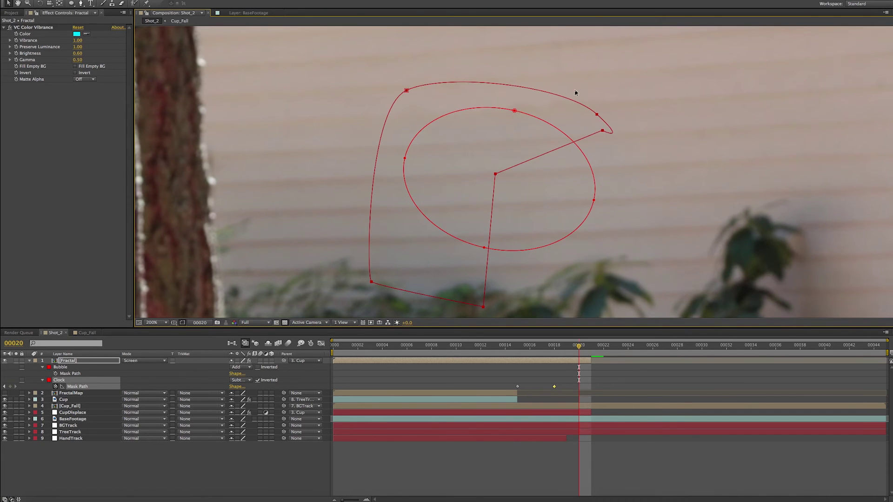
pyautogui.hotkey('ctrl', 'z')
pyautogui.moveTo(603, 131); pyautogui.dragTo(420, 103)
pyautogui.moveTo(599, 117); pyautogui.dragTo(484, 42)
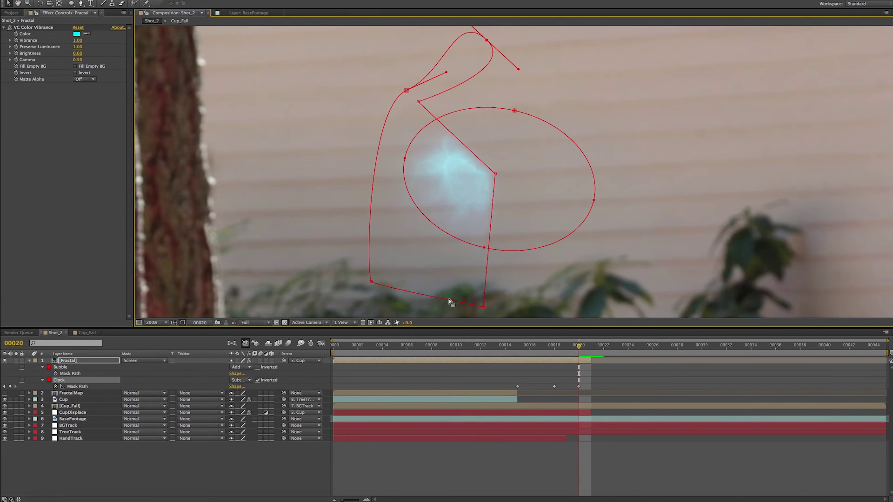
pyautogui.moveTo(484, 310); pyautogui.dragTo(352, 224)
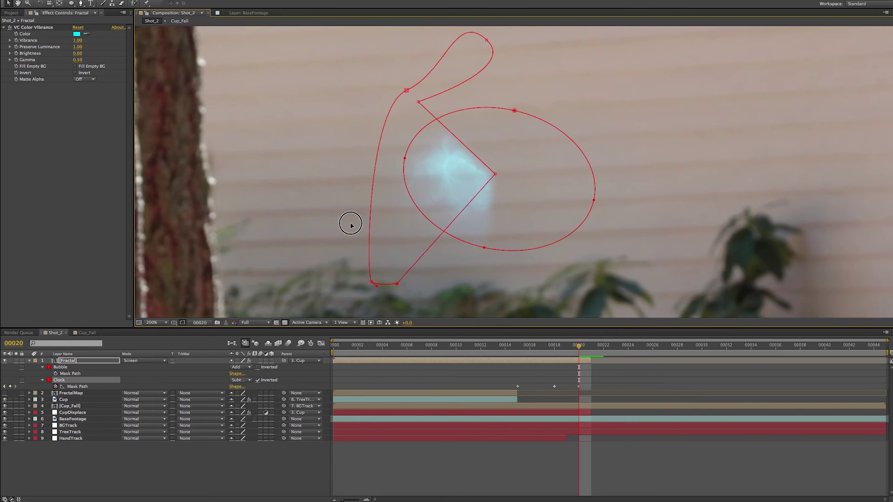
pyautogui.moveTo(374, 156); pyautogui.dragTo(418, 102)
pyautogui.moveTo(372, 282); pyautogui.dragTo(341, 173)
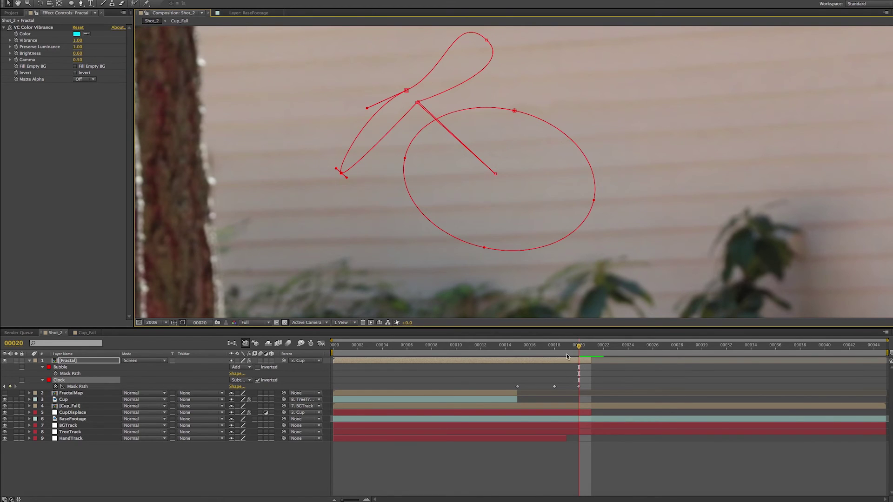
# Step: Move the Clock mask's frame 20 Mask Path keyframe to frame 21 and scrub back to frame 16 to check the motion
pyautogui.moveTo(579, 387); pyautogui.dragTo(592, 387)
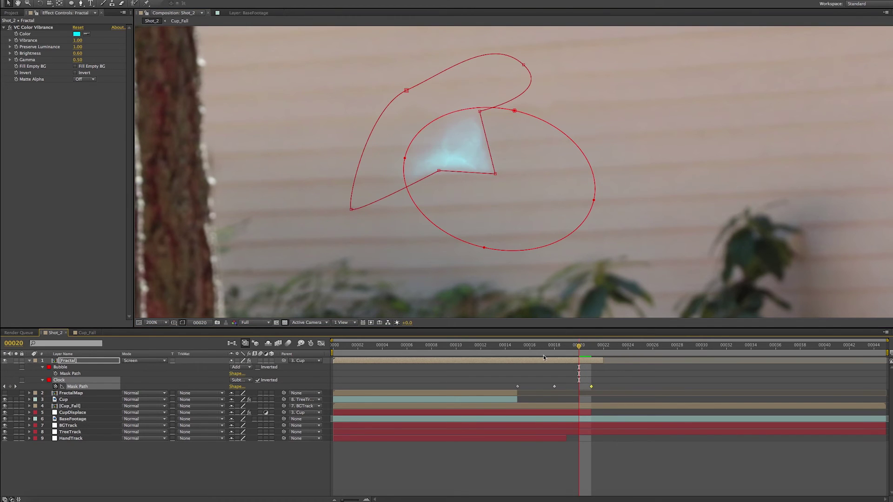
pyautogui.click(577, 345)
pyautogui.moveTo(576, 346); pyautogui.dragTo(533, 362)
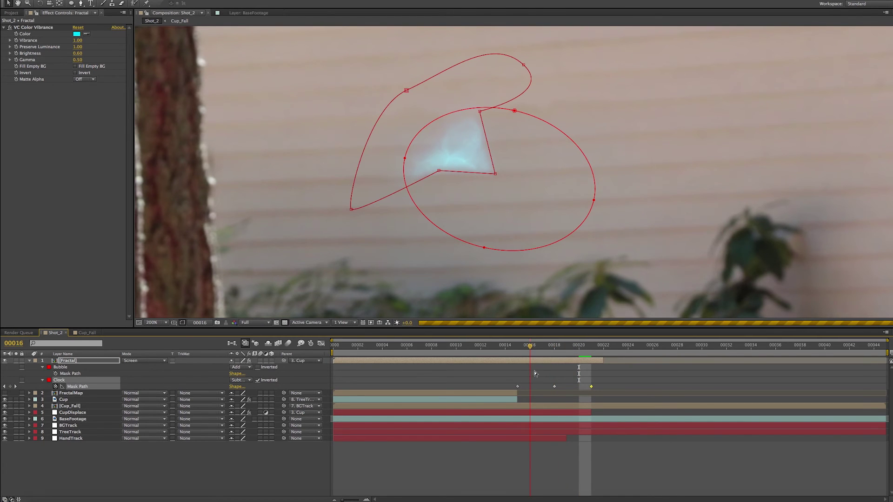
# Step: At frame 19, pull the Clock mask's two wedge corner points outside the Bubble outline, one down-left and one up
pyautogui.moveTo(530, 346)
pyautogui.mouseDown()
pyautogui.moveTo(522, 352)
pyautogui.moveTo(557, 351)
pyautogui.moveTo(545, 355)
pyautogui.mouseUp()
pyautogui.moveTo(545, 354); pyautogui.dragTo(568, 355)
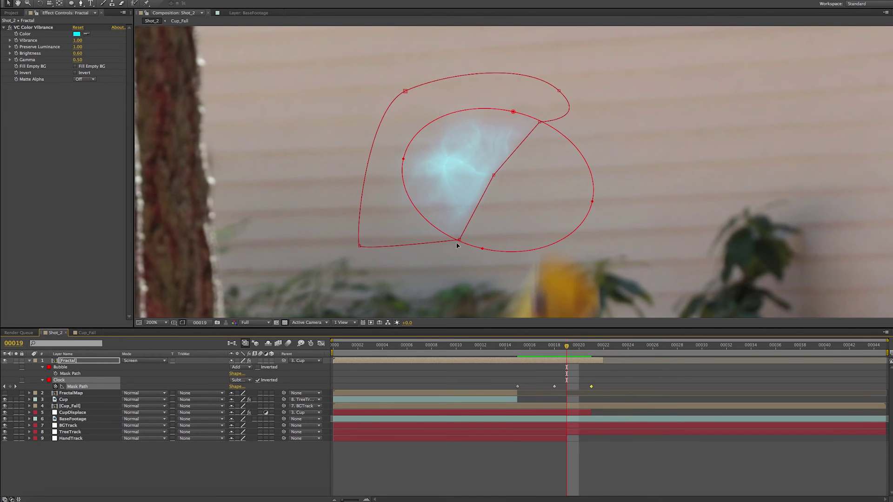
pyautogui.moveTo(459, 241); pyautogui.dragTo(436, 263)
pyautogui.moveTo(538, 123); pyautogui.dragTo(532, 80)
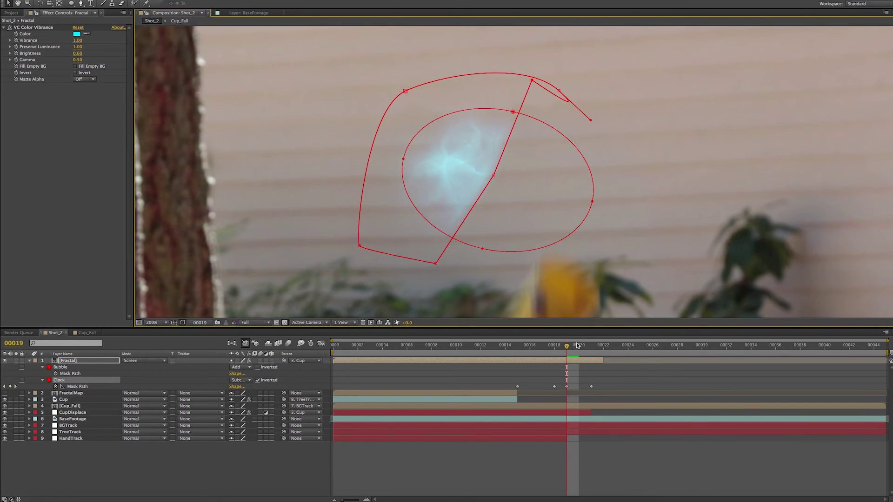
# Step: At frame 20, pull the Clock mask's lower wedge point down-left past the Bubble outline, and deselect the Fractal layer at frame 21
pyautogui.moveTo(568, 350); pyautogui.dragTo(577, 350)
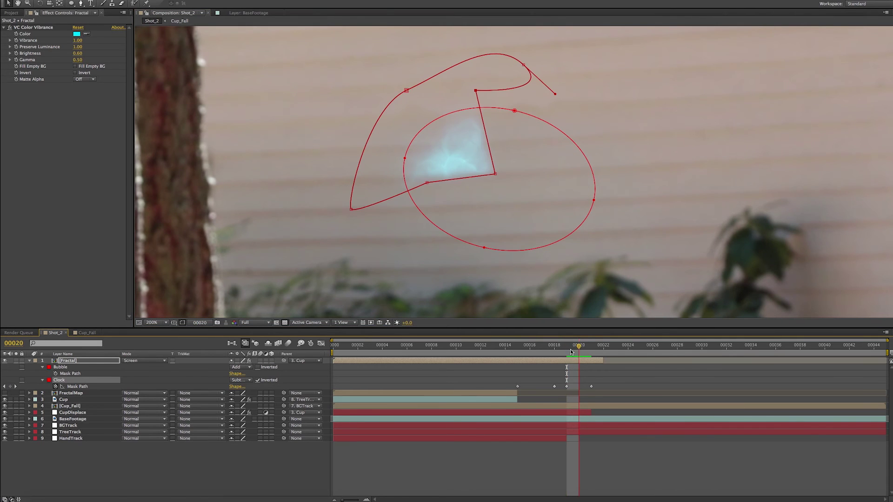
pyautogui.click(427, 184)
pyautogui.moveTo(427, 184); pyautogui.dragTo(377, 204)
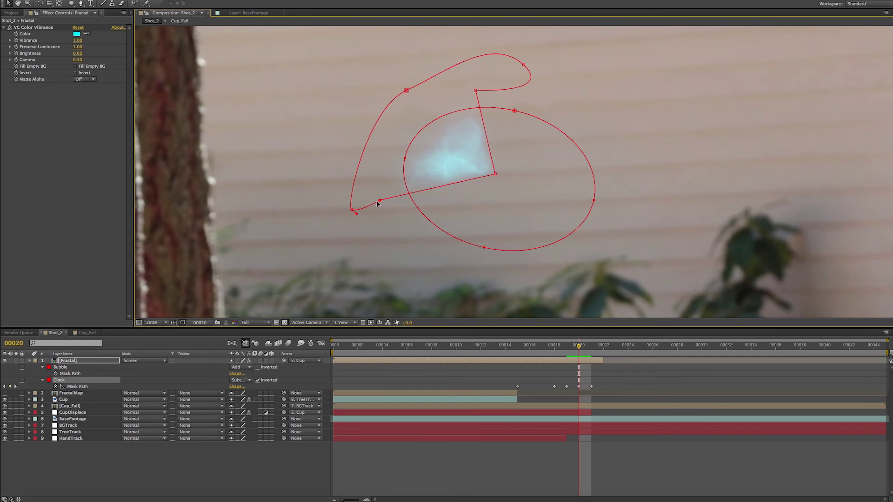
pyautogui.click(591, 349)
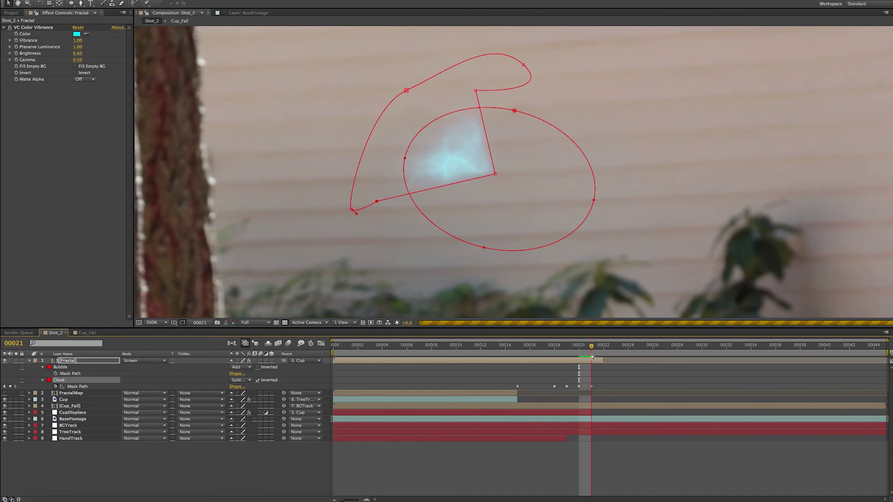
pyautogui.click(626, 386)
# Step: Step frame by frame from frame 15 through the dissolve to examine how the glow disappears as the cup falls
pyautogui.click(516, 347)
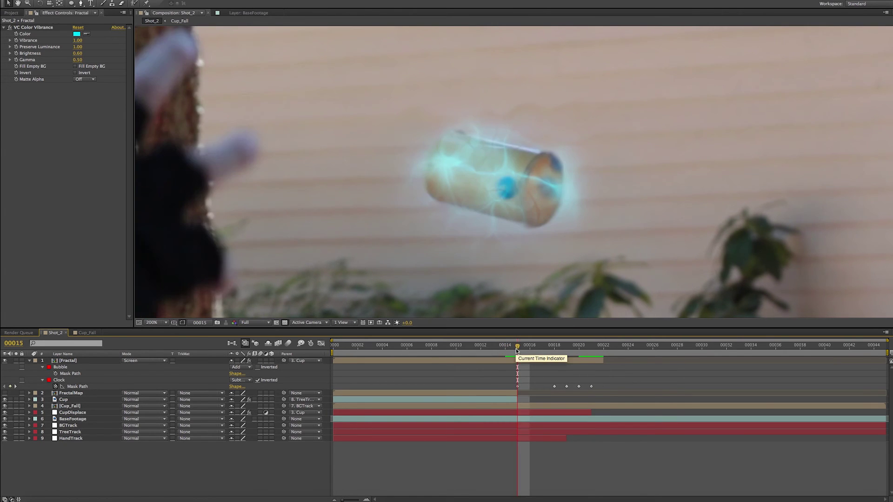
pyautogui.press('pagedown')
pyautogui.press('pagedown')
pyautogui.press('pagedown')
pyautogui.press('pagedown')
pyautogui.press('pagedown')
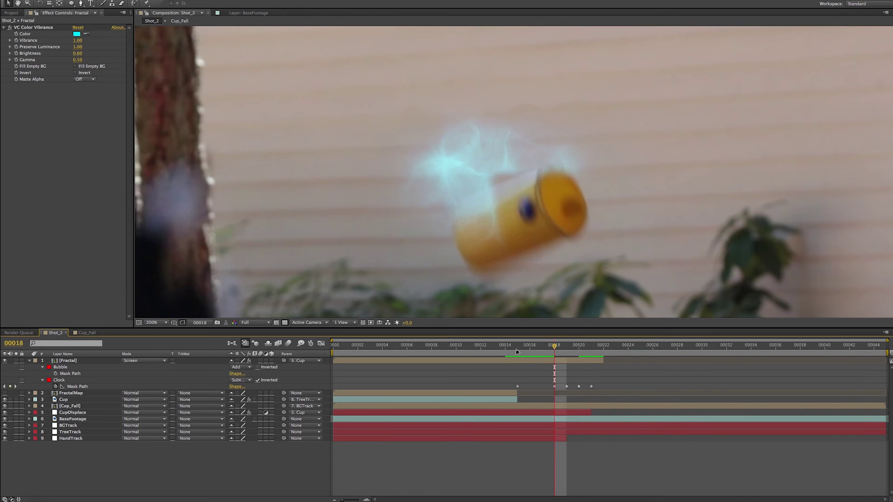
pyautogui.press('pagedown')
pyautogui.press('pageup')
pyautogui.press('pageup')
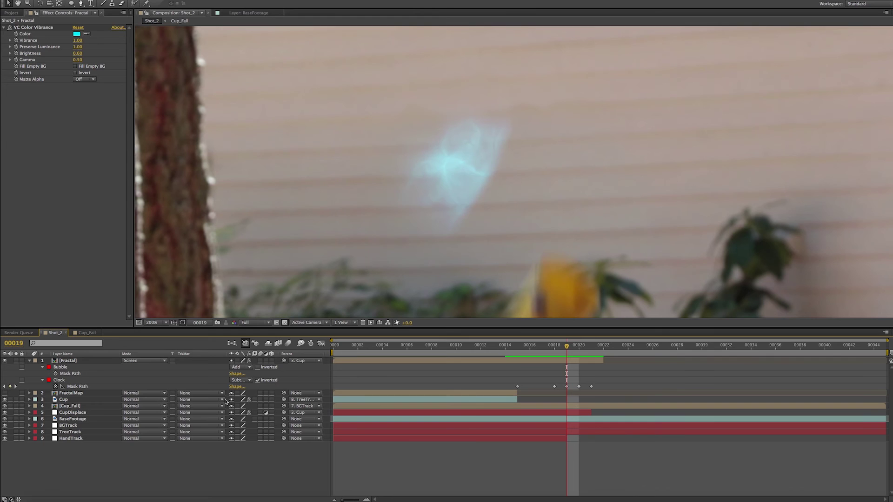
# Step: Set the Clock mask's feather to 35 pixels and step forward from frame 15 to frame 18 to check the softer edge
pyautogui.click(64, 381)
pyautogui.press('f')
pyautogui.write('35')
pyautogui.press('Return')
pyautogui.click(517, 346)
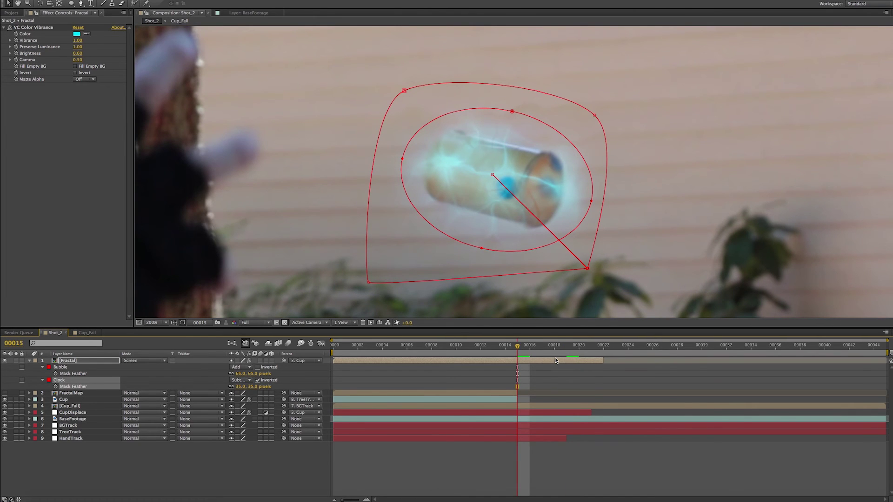
pyautogui.press('pagedown')
pyautogui.press('pagedown')
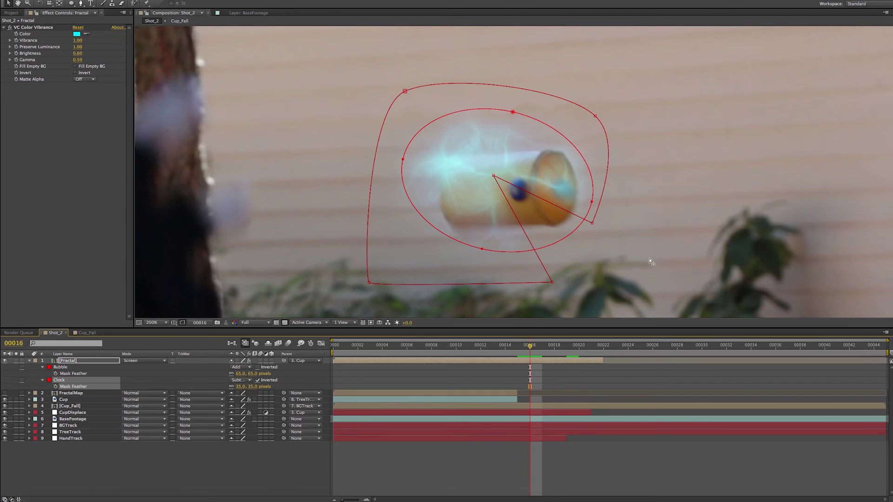
pyautogui.press('pagedown')
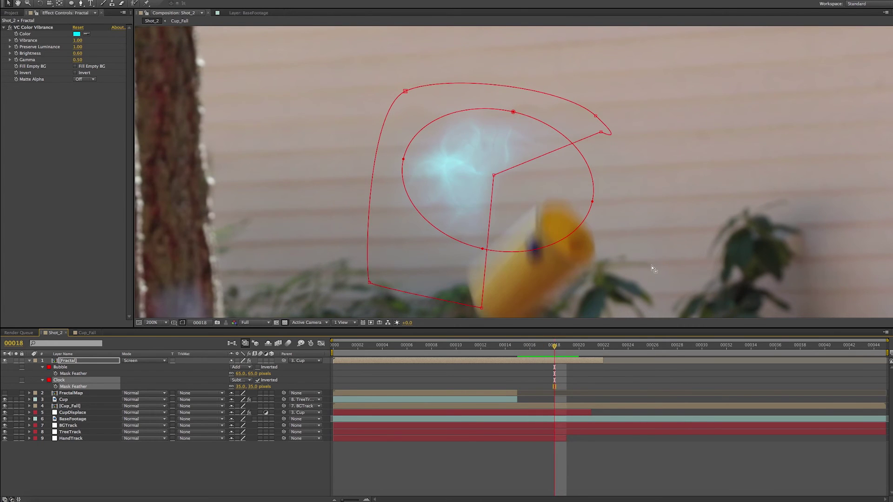
# Step: At frame 18, widen the Clock mask's wedge by pulling its upper corner point up-left and its lower corner point left
pyautogui.click(530, 362)
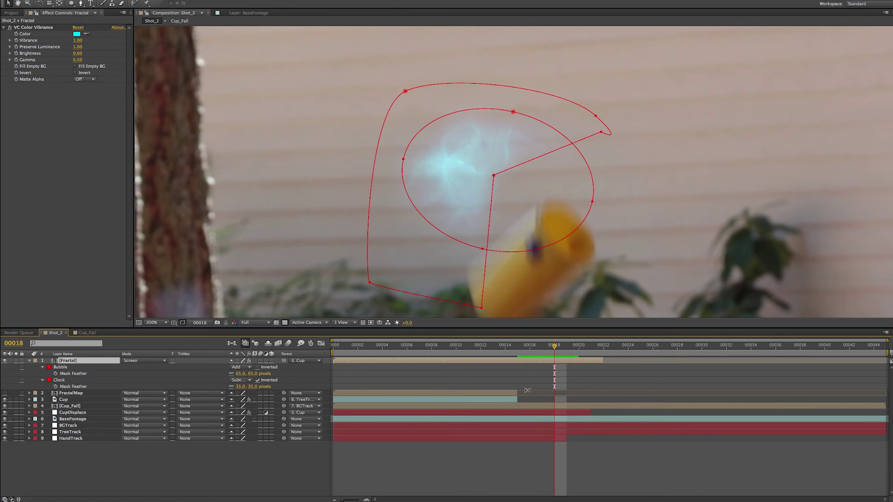
pyautogui.press('m')
pyautogui.moveTo(602, 133); pyautogui.dragTo(566, 80)
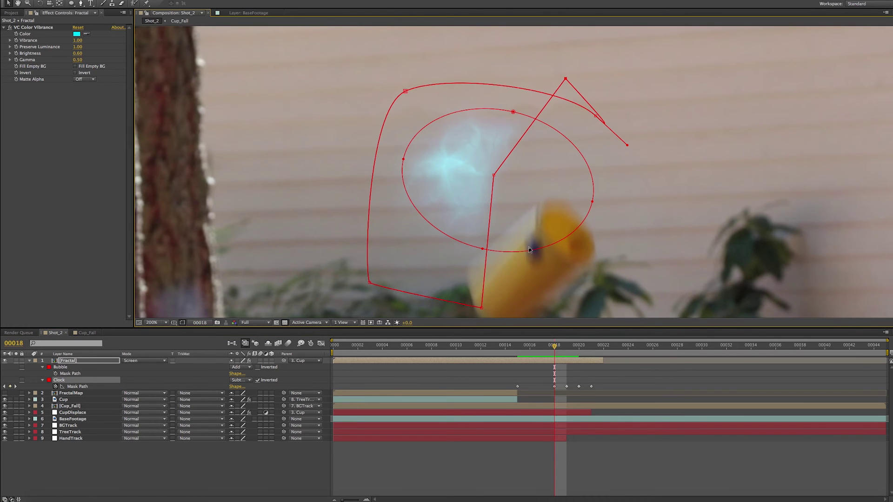
pyautogui.moveTo(482, 308); pyautogui.dragTo(440, 306)
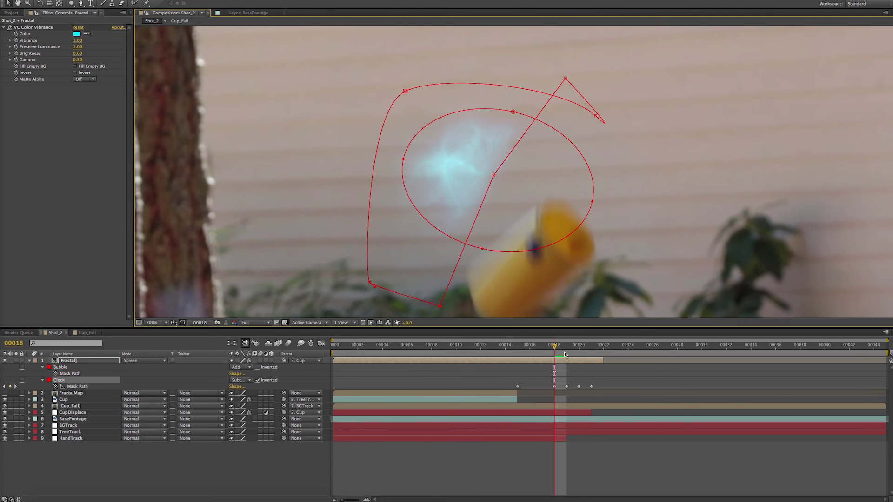
# Step: At frame 17, pull the Clock mask's upper wedge point outward to the right, past the Bubble outline
pyautogui.press('pagedown')
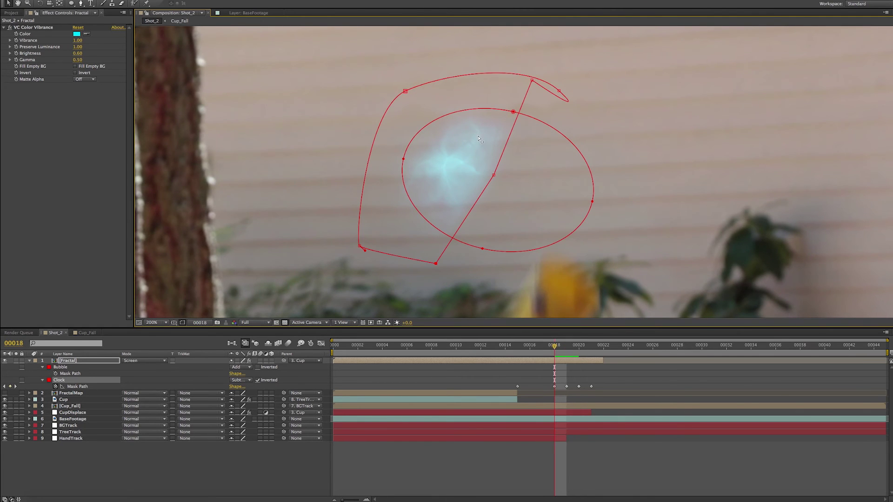
pyautogui.press('pageup')
pyautogui.press('pageup')
pyautogui.press('pageup')
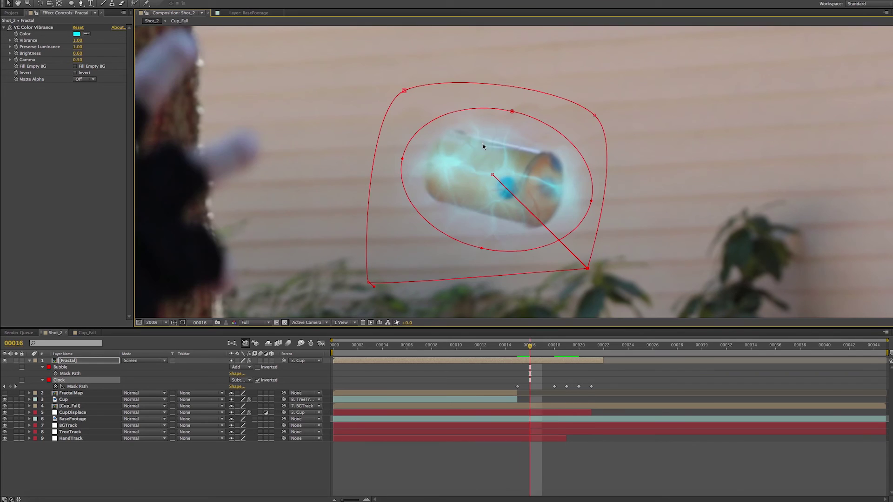
pyautogui.press('pagedown')
pyautogui.moveTo(573, 145); pyautogui.dragTo(597, 136)
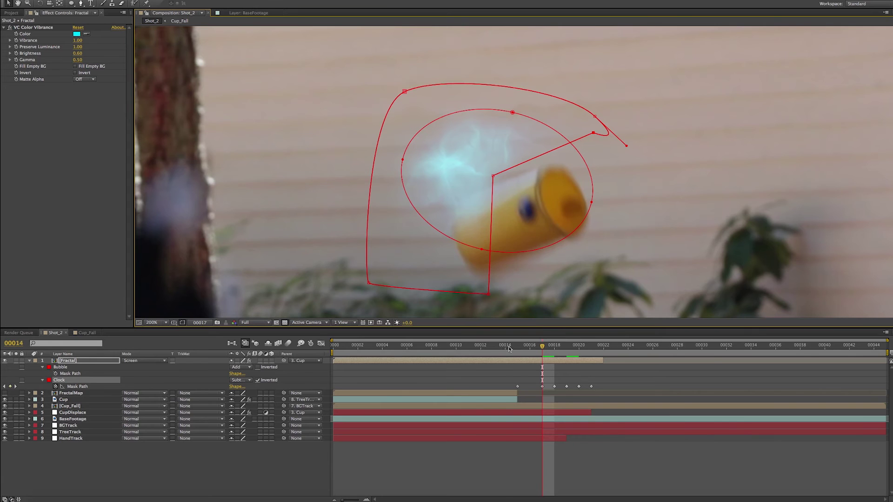
# Step: Step back and forth between frames 14 and 21 to examine the timing and shape of the glow's clock-style dissolve
pyautogui.press('pageup')
pyautogui.press('pagedown')
pyautogui.press('pagedown')
pyautogui.press('pagedown')
pyautogui.press('pagedown')
pyautogui.press('pagedown')
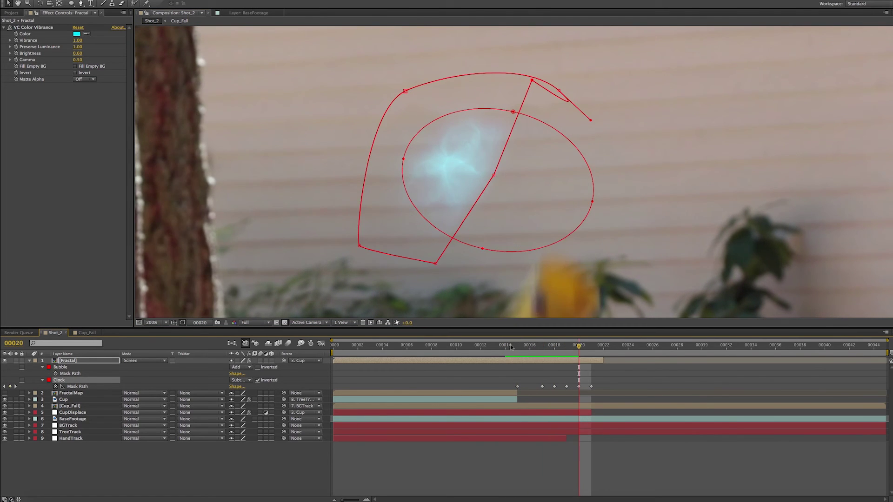
pyautogui.press('pageup')
pyautogui.press('pageup')
pyautogui.press('pageup')
pyautogui.press('pageup')
pyautogui.press('pageup')
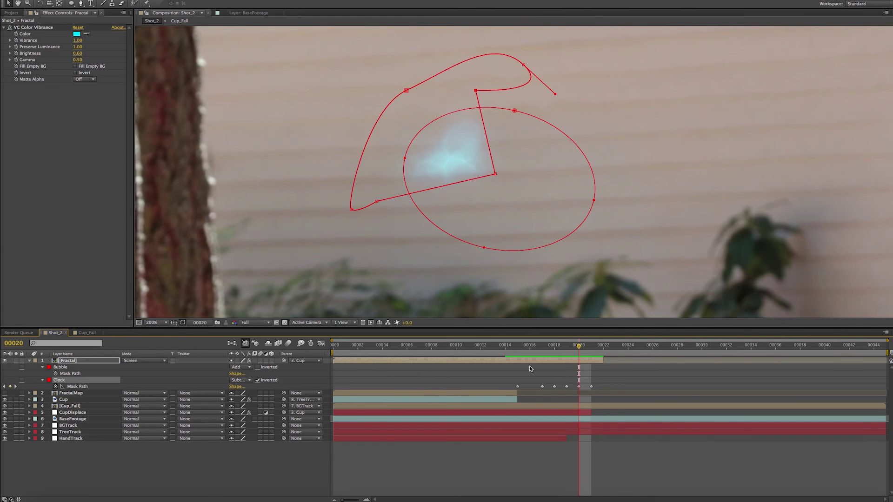
pyautogui.press('pageup')
pyautogui.press('pageup')
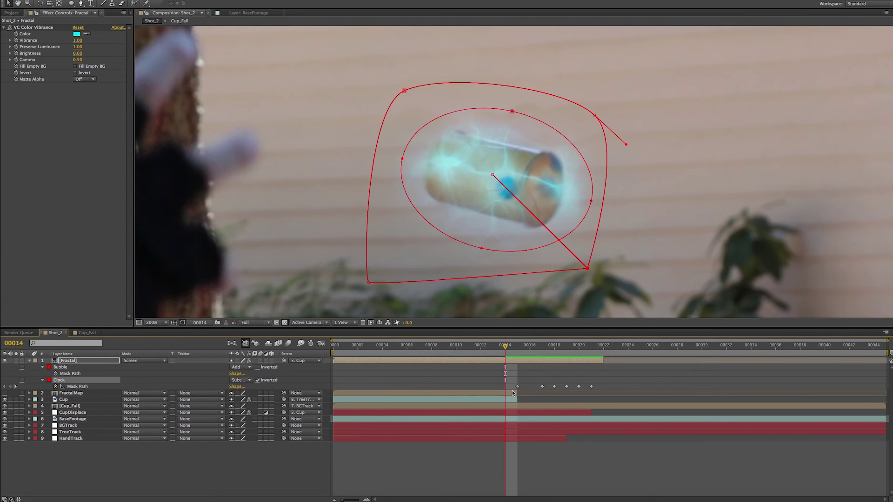
pyautogui.press('pagedown')
pyautogui.press('pagedown')
pyautogui.press('pagedown')
pyautogui.press('pagedown')
pyautogui.press('pagedown')
pyautogui.press('pagedown')
pyautogui.press('pagedown')
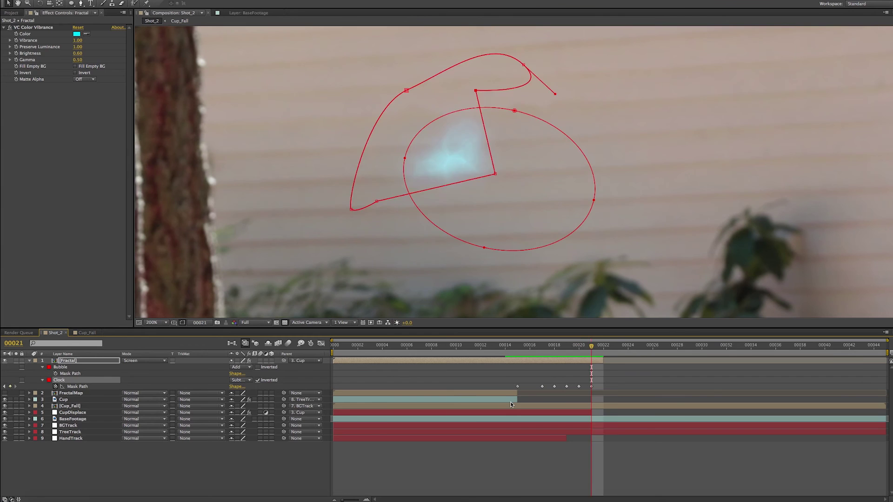
pyautogui.press('pageup')
pyautogui.press('pageup')
pyautogui.press('pageup')
pyautogui.press('pageup')
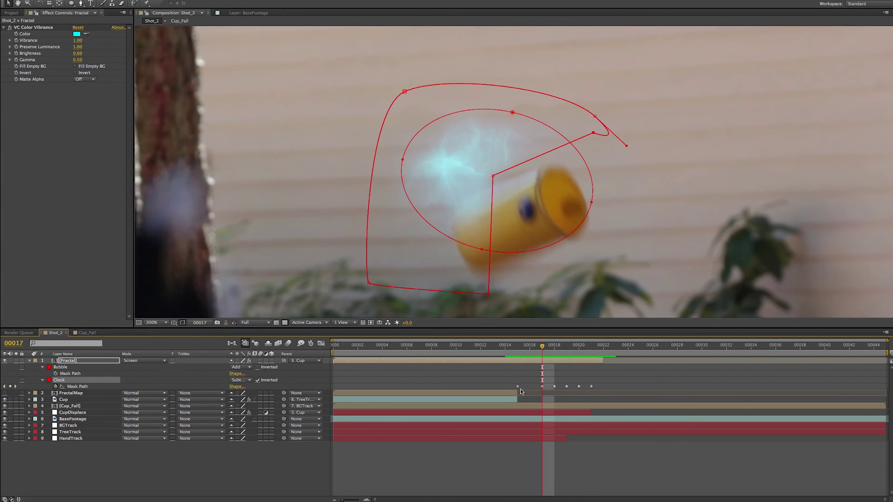
pyautogui.press('pageup')
pyautogui.press('pageup')
pyautogui.press('pagedown')
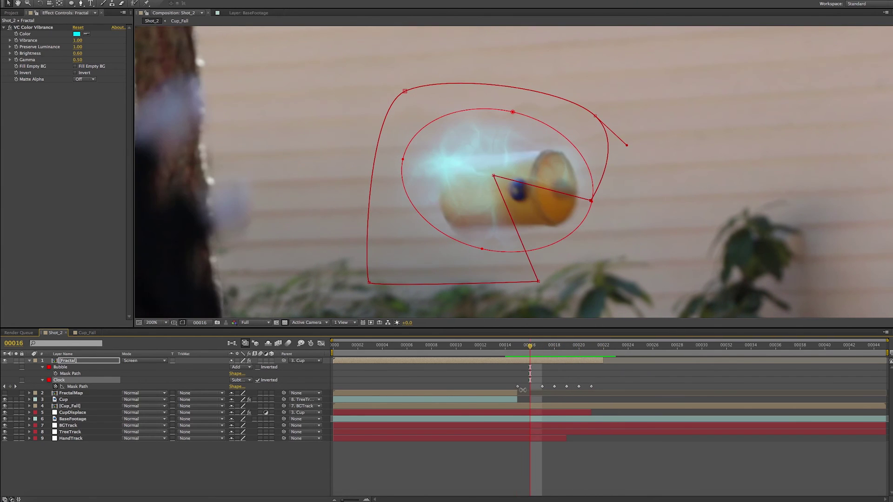
# Step: Set the Clock mask's feather to 50 pixels
pyautogui.press('f')
pyautogui.click(241, 387)
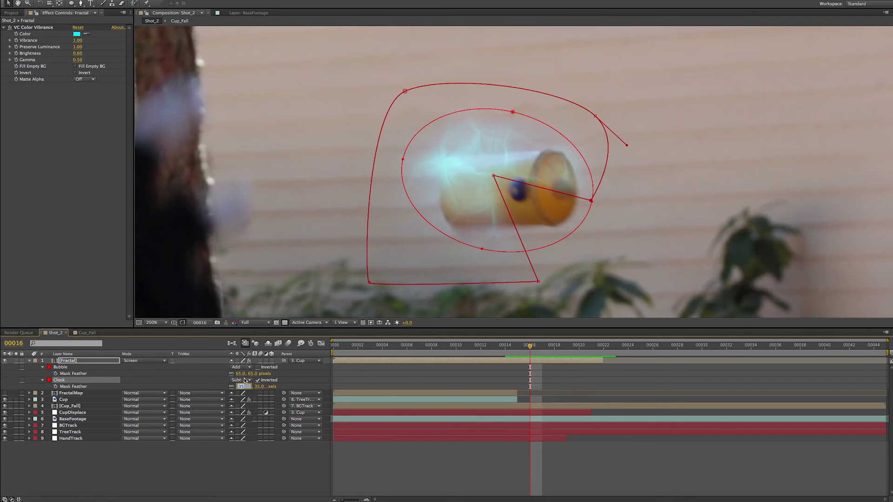
pyautogui.write('50')
pyautogui.press('Return')
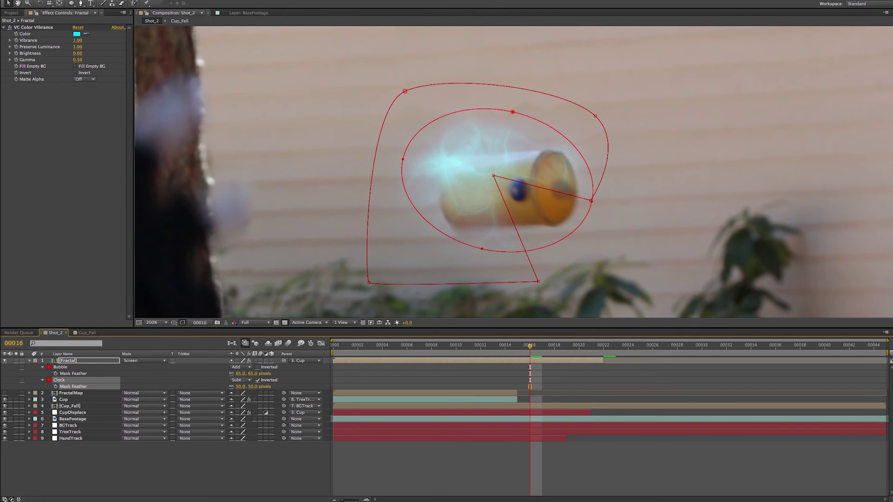
# Step: Move all of the Clock mask's path keyframes on the Fractal layer three frames earlier, so that they run from frame 12 to 18
pyautogui.click(523, 363)
pyautogui.press('u')
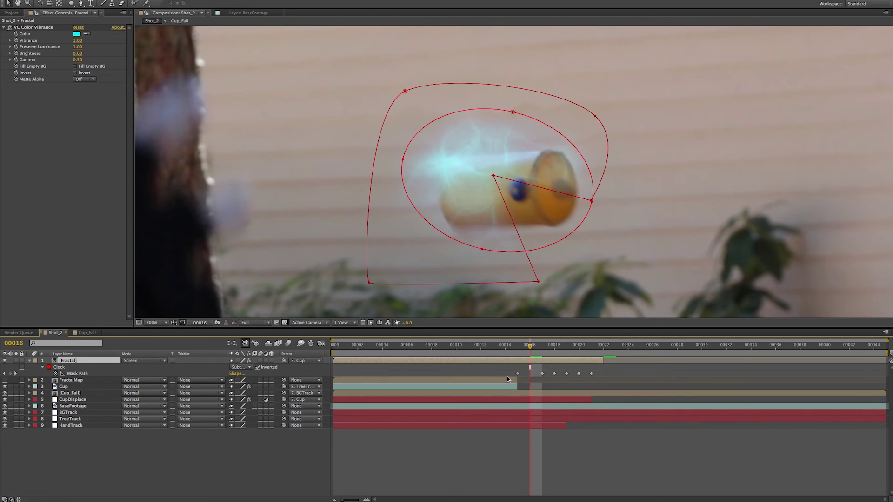
pyautogui.moveTo(506, 373); pyautogui.dragTo(607, 381)
pyautogui.moveTo(518, 350); pyautogui.dragTo(556, 356)
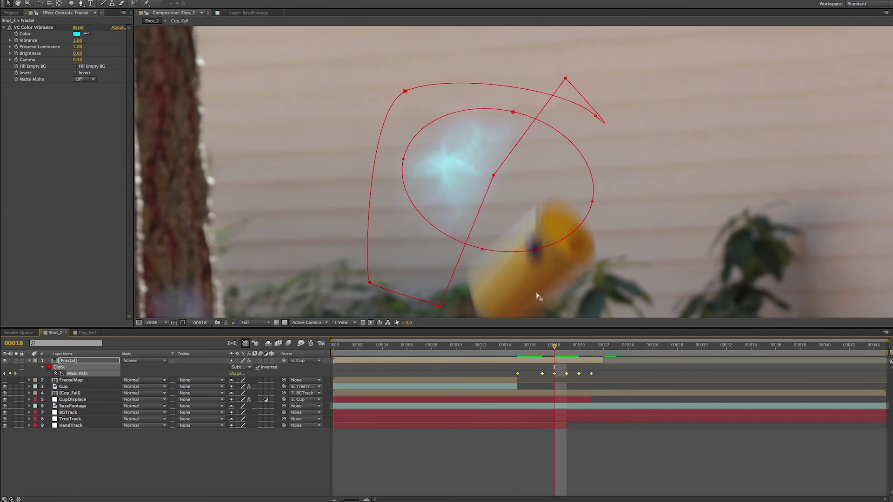
pyautogui.moveTo(580, 376); pyautogui.dragTo(543, 375)
pyautogui.moveTo(466, 346); pyautogui.dragTo(481, 358)
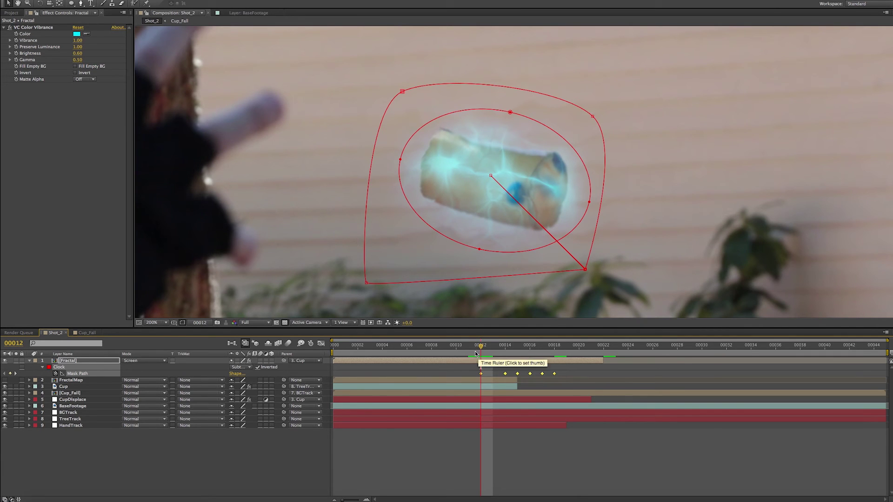
# Step: Check the dissolve frame by frame up to frame 17 and shift all the Clock mask path keyframes one frame later, starting at frame 13
pyautogui.press('pagedown')
pyautogui.press('pagedown')
pyautogui.press('pagedown')
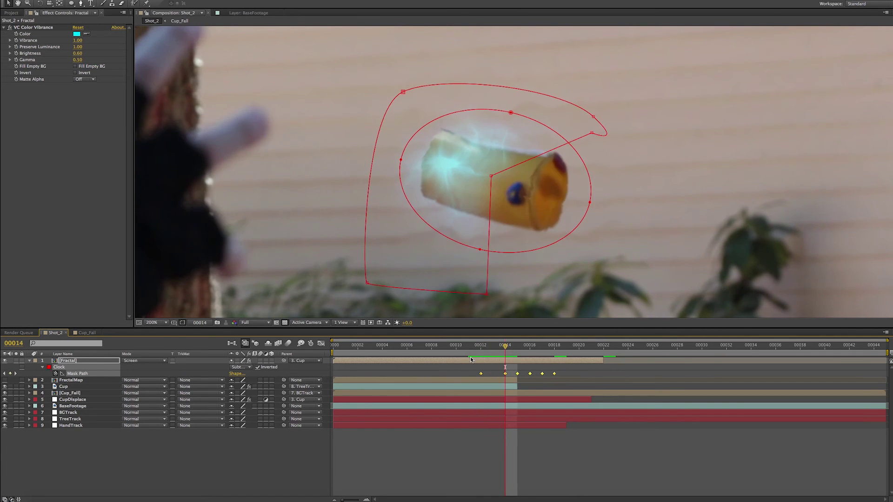
pyautogui.press('pagedown')
pyautogui.press('pagedown')
pyautogui.press('pagedown')
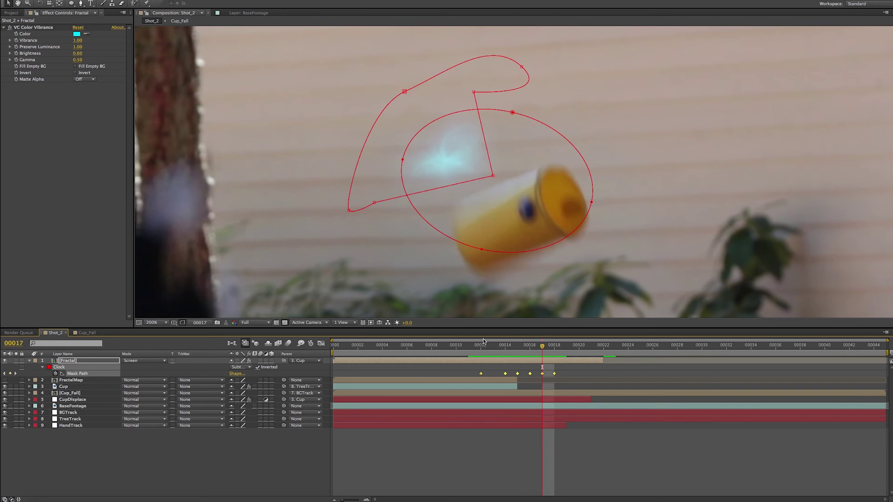
pyautogui.moveTo(507, 375); pyautogui.dragTo(518, 375)
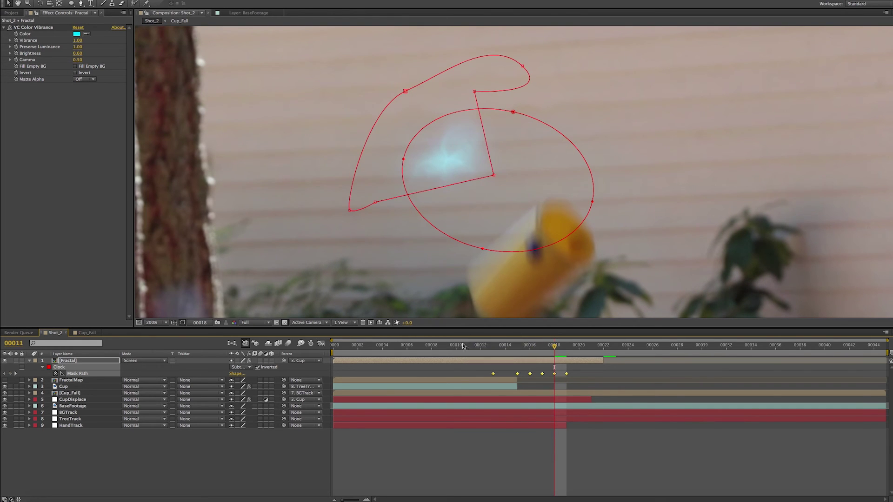
# Step: Step back and forth through frames 11 to 19 and play a preview to examine the timing of the glow's dissolve
pyautogui.click(463, 346)
pyautogui.press('pagedown')
pyautogui.press('pagedown')
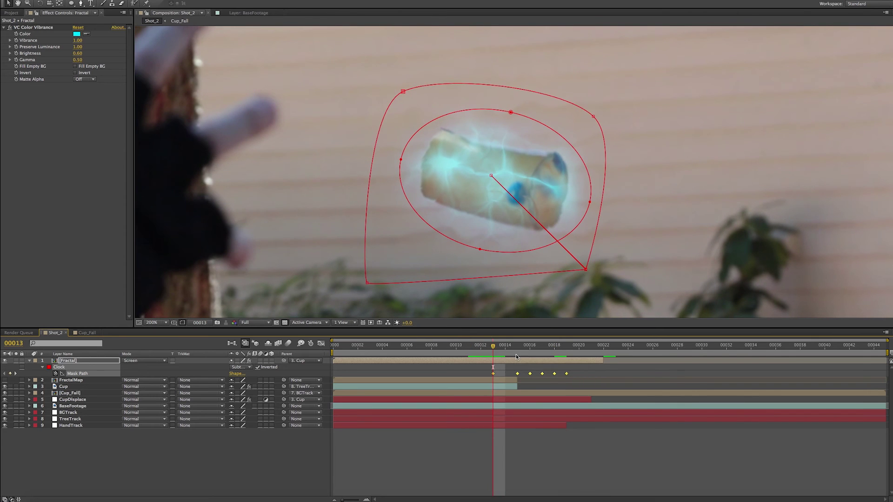
pyautogui.press('pagedown')
pyautogui.press('pagedown')
pyautogui.press('pagedown')
pyautogui.press('pagedown')
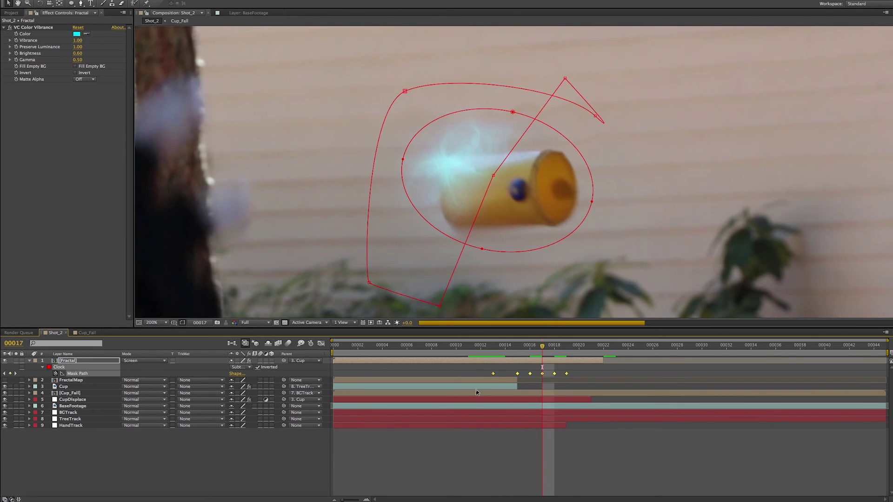
pyautogui.press('pagedown')
pyautogui.press('pagedown')
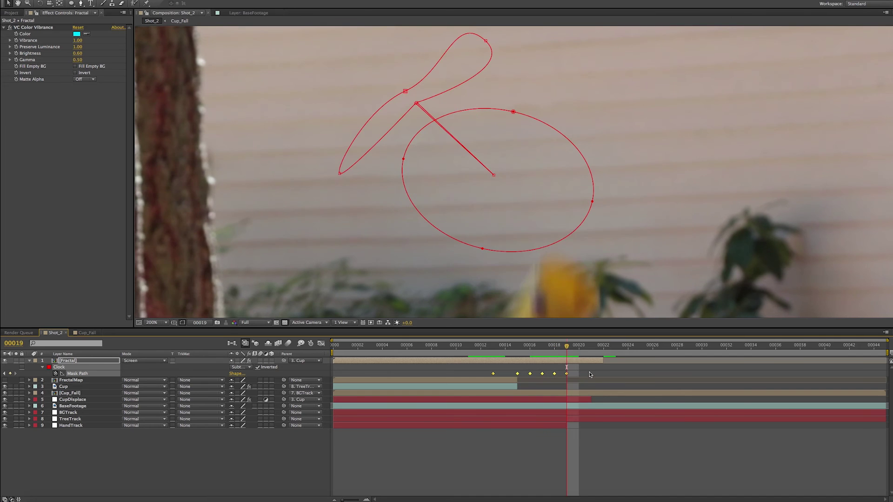
pyautogui.press('pagedown')
pyautogui.press('pageup')
pyautogui.press('pageup')
pyautogui.press('pageup')
pyautogui.press('pageup')
pyautogui.press('pageup')
pyautogui.press('pageup')
pyautogui.press('pageup')
pyautogui.press('pageup')
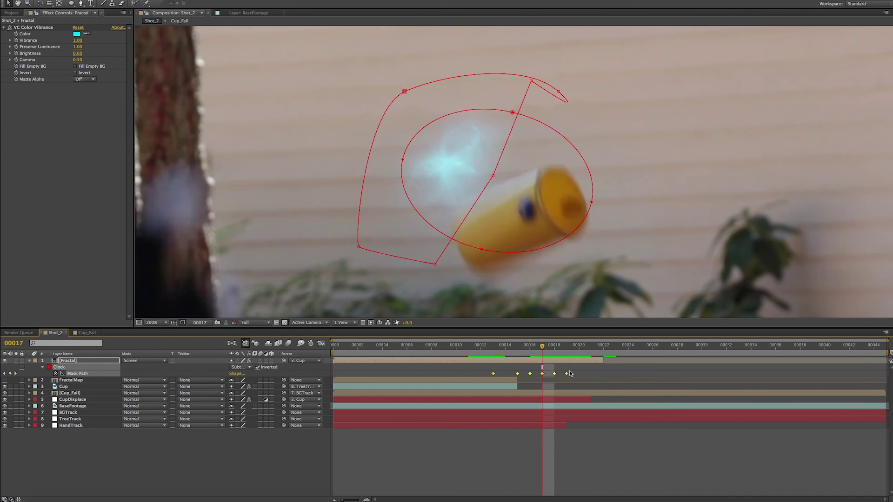
pyautogui.press('pageup')
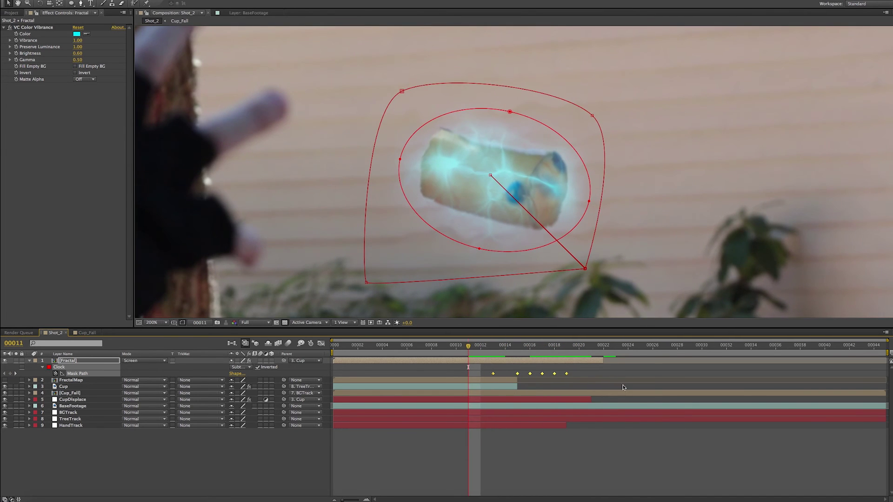
pyautogui.click(345, 347)
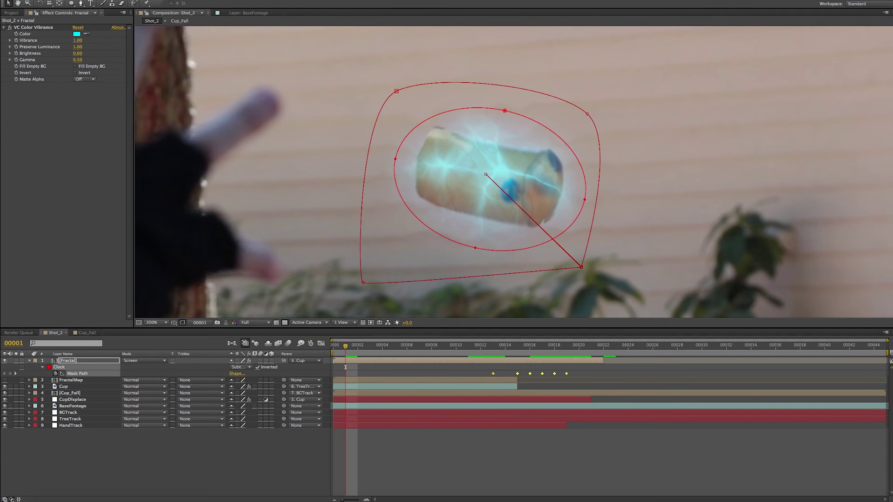
pyautogui.press('KP_0')
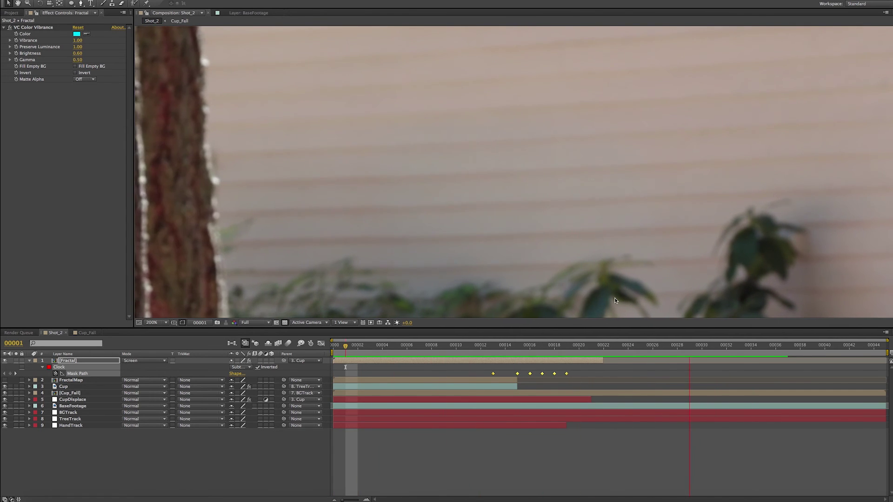
# Step: Delete the Clock mask's path keyframe at frame 17
pyautogui.click(553, 374)
pyautogui.click(554, 375)
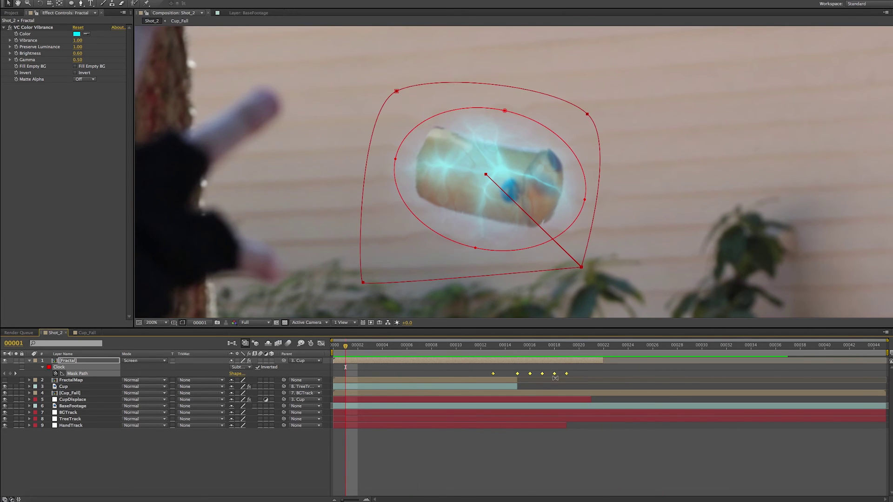
pyautogui.click(580, 373)
pyautogui.click(555, 374)
pyautogui.moveTo(547, 352); pyautogui.dragTo(542, 350)
pyautogui.press('Delete')
# Step: Move the last two Clock path keyframes to frames 17 and 18 and the first to frame 14, and preview the dissolve
pyautogui.click(560, 375)
pyautogui.moveTo(559, 374); pyautogui.dragTo(556, 374)
pyautogui.moveTo(495, 374); pyautogui.dragTo(508, 373)
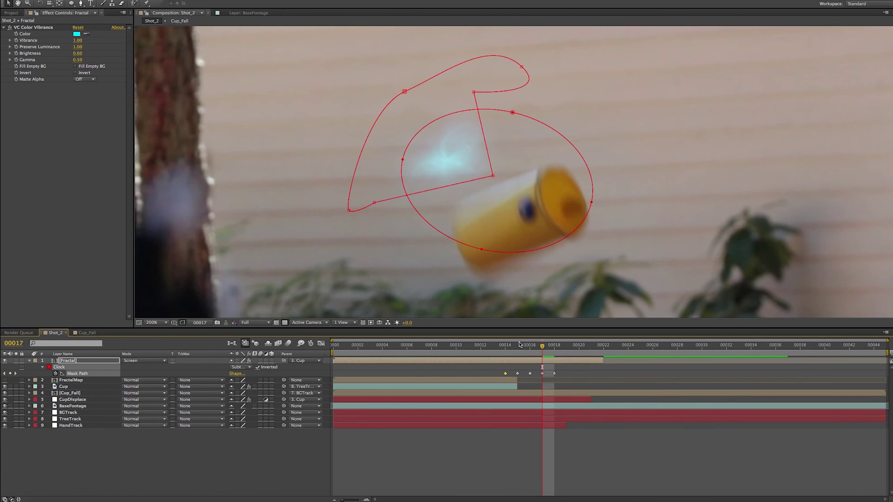
pyautogui.click(517, 344)
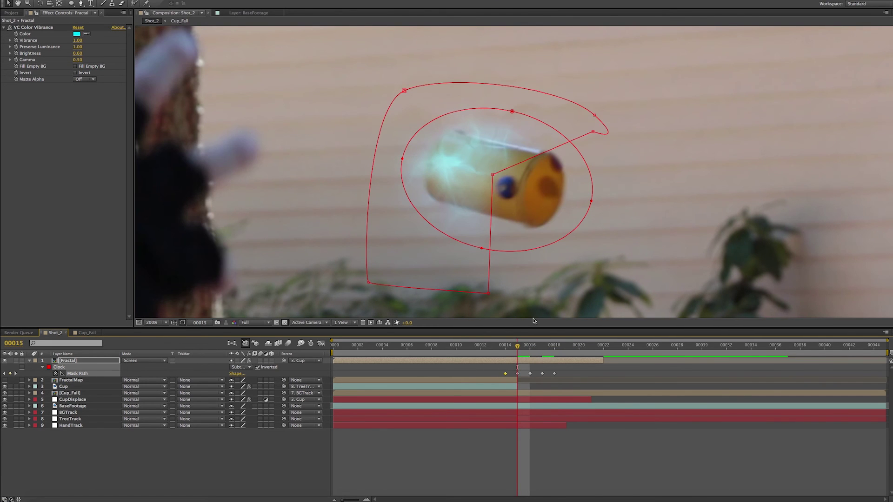
pyautogui.click(497, 351)
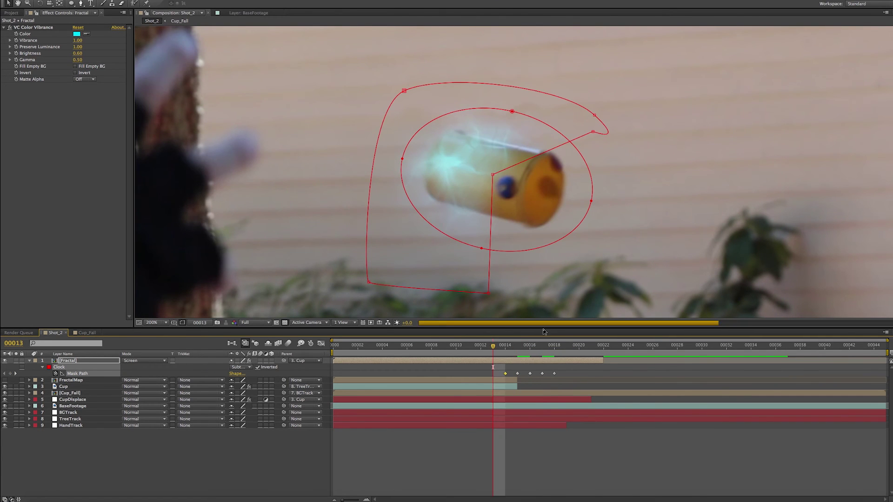
pyautogui.click(456, 350)
pyautogui.click(859, 188)
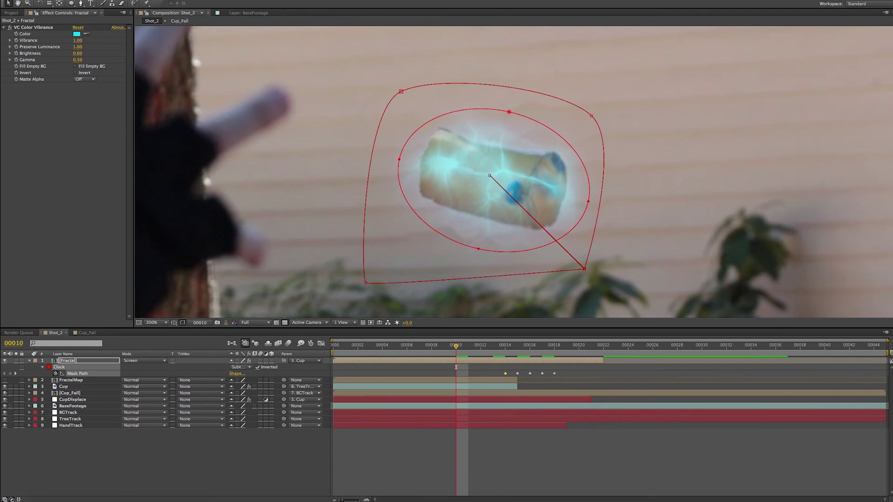
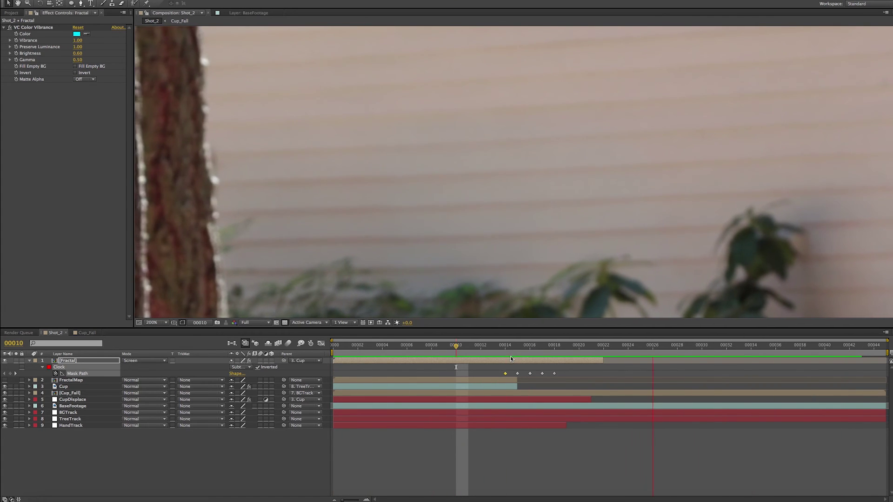
# Step: Delete the Clock mask's path keyframes at frames 15 and 17, and preview the smoother dissolve
pyautogui.click(517, 373)
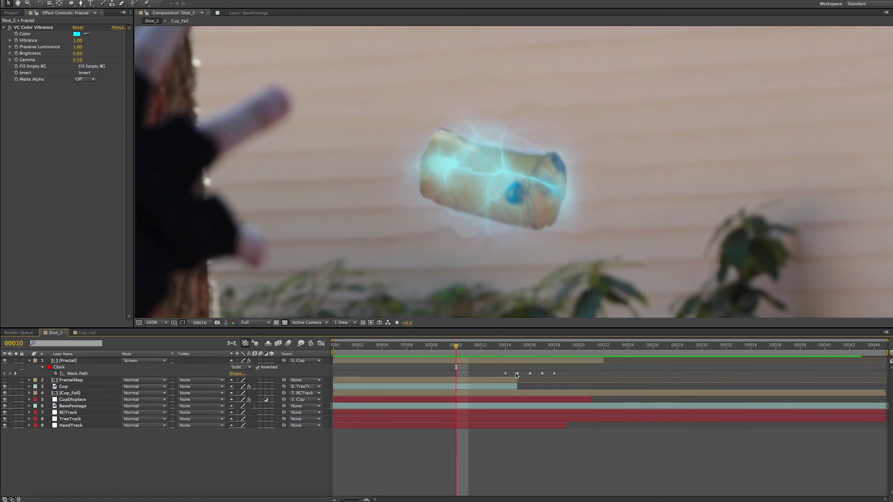
pyautogui.press('Delete')
pyautogui.click(542, 374)
pyautogui.press('Delete')
pyautogui.click(517, 349)
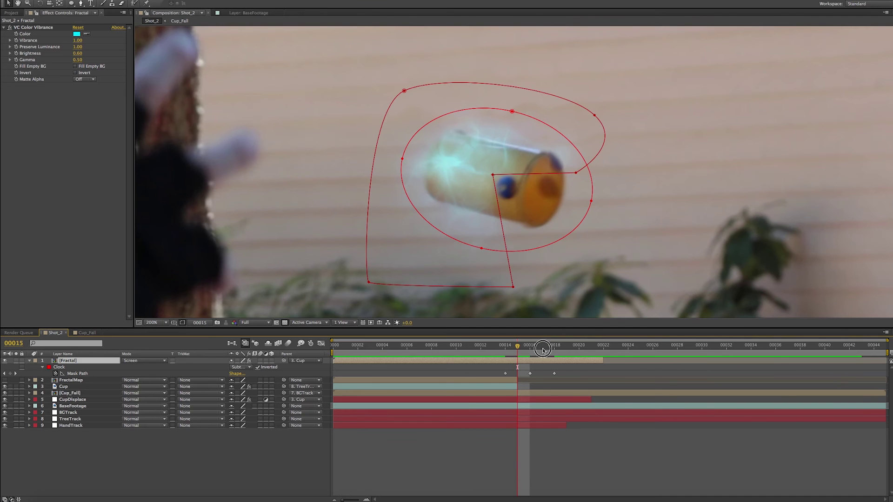
pyautogui.click(541, 347)
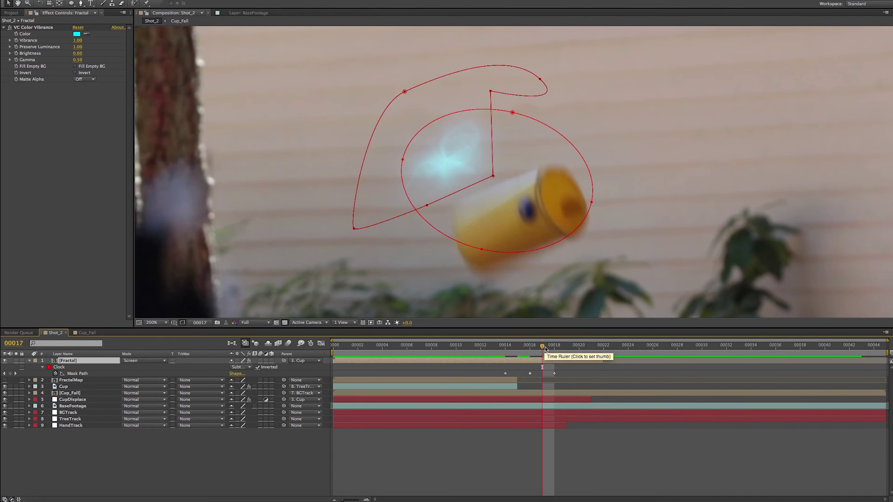
pyautogui.click(480, 347)
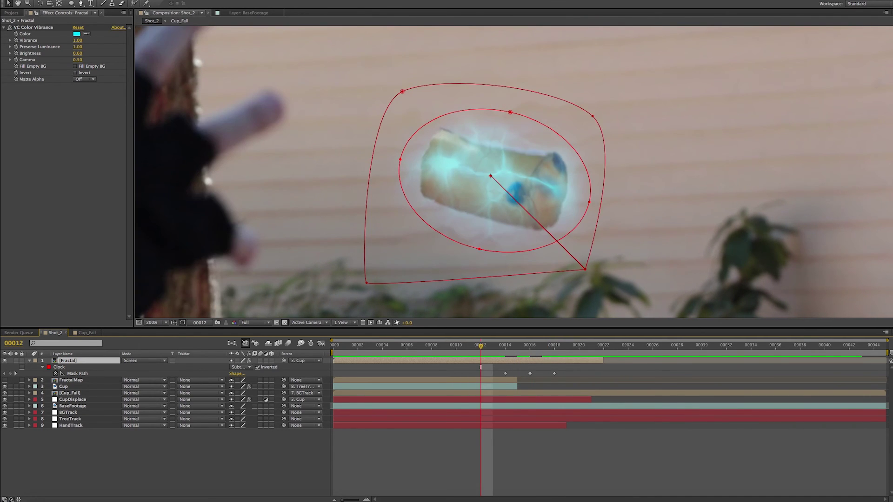
pyautogui.press('KP_0')
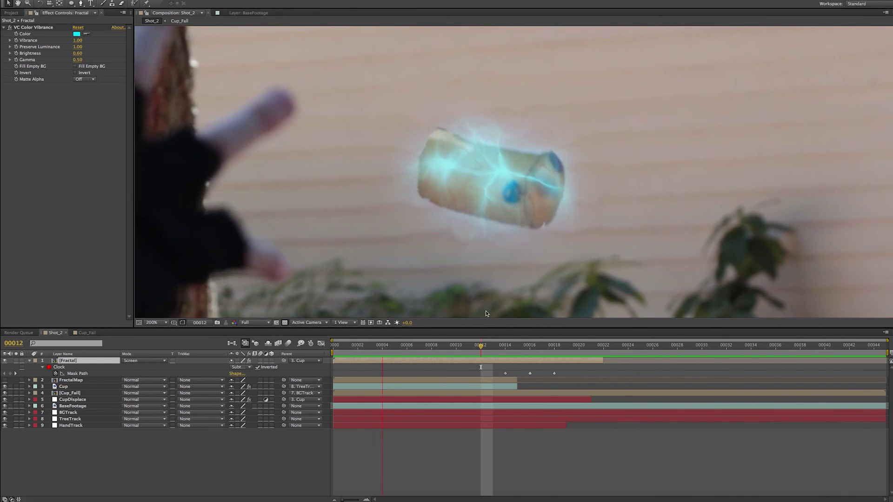
pyautogui.press('space')
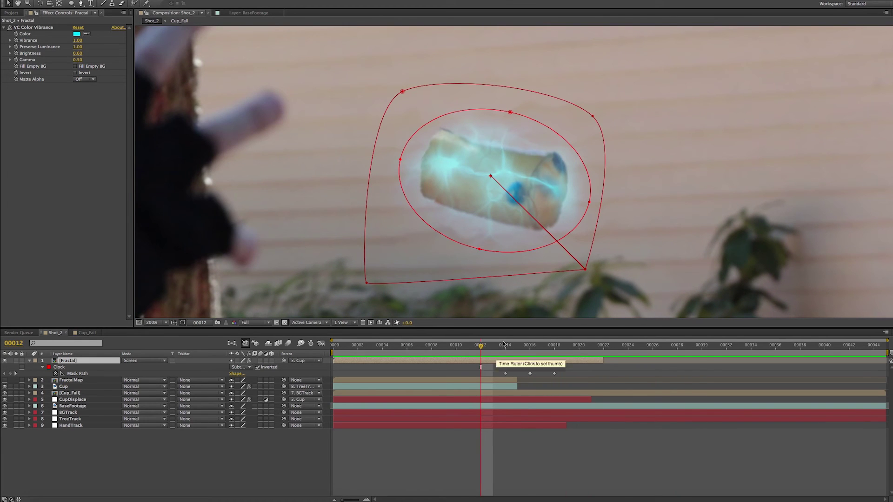
# Step: Trim the Fractal layer's end back to frame 18 and paste a copy of its animated Clock mask onto CupDisplace at frame 14
pyautogui.click(506, 346)
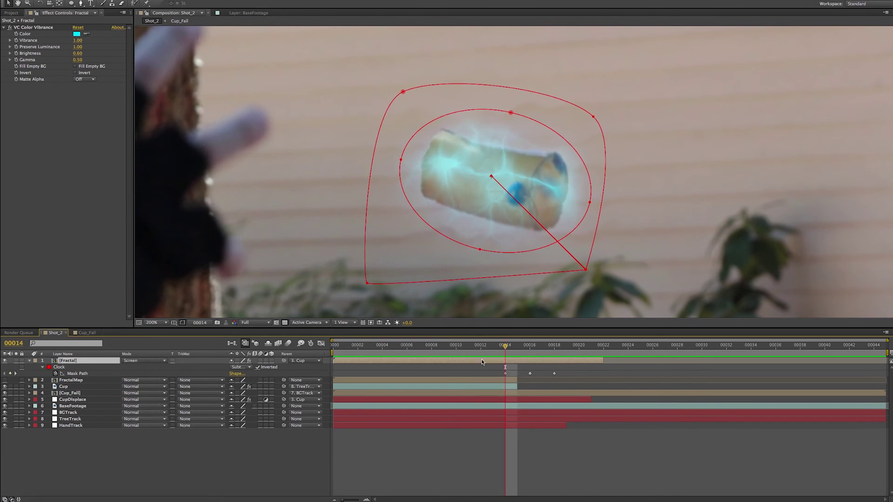
pyautogui.click(59, 367)
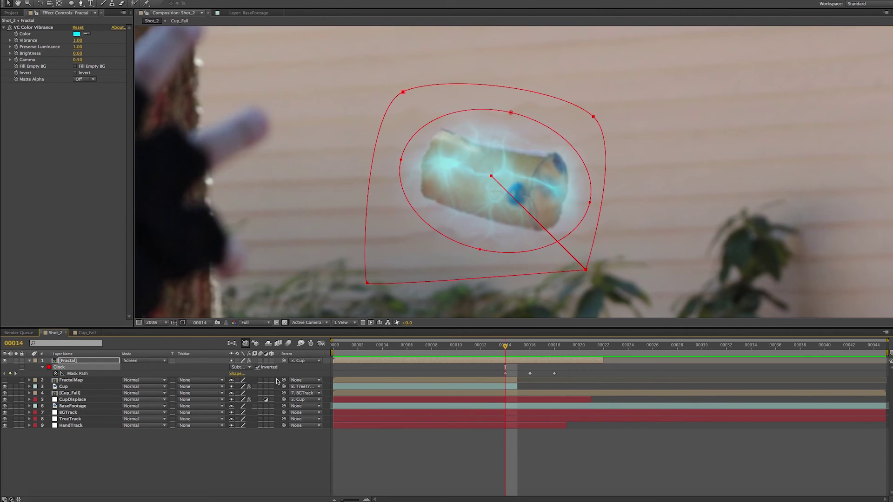
pyautogui.click(75, 400)
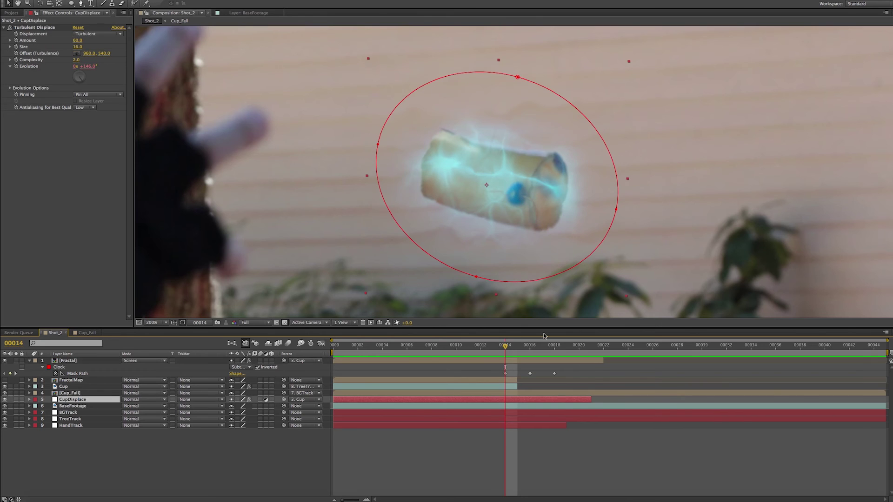
pyautogui.moveTo(605, 361); pyautogui.dragTo(565, 363)
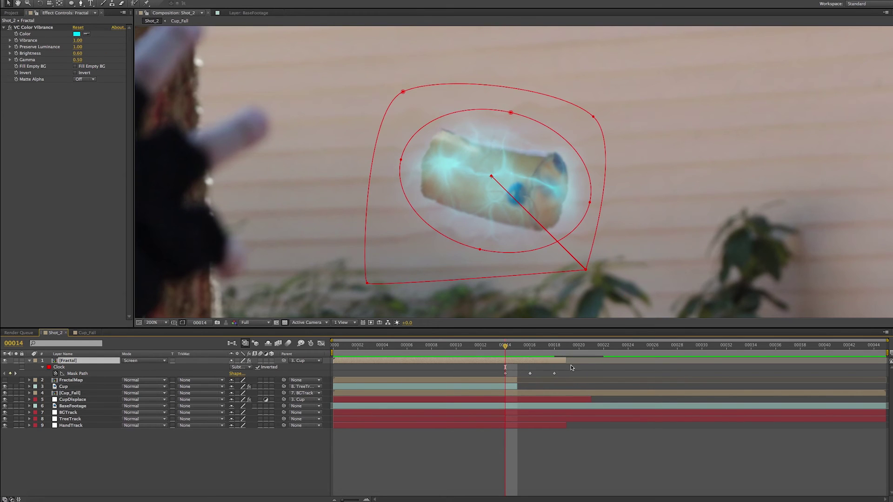
pyautogui.moveTo(566, 360); pyautogui.dragTo(553, 362)
pyautogui.click(529, 401)
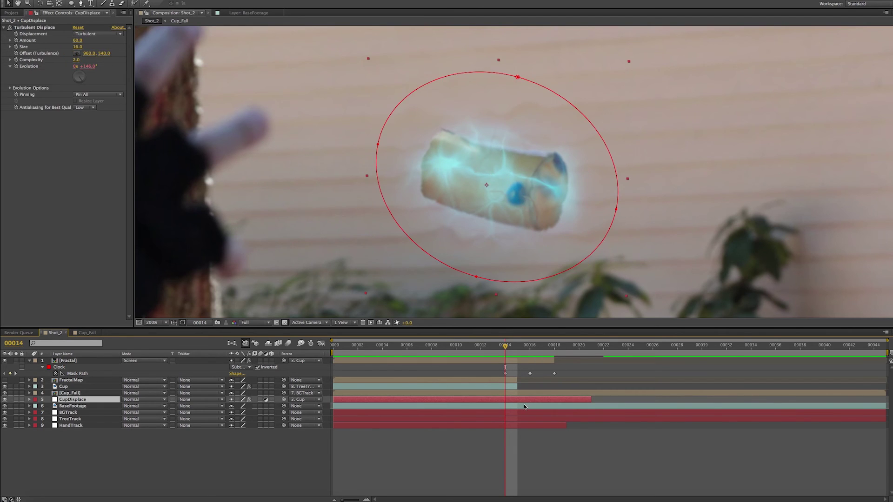
pyautogui.press('m')
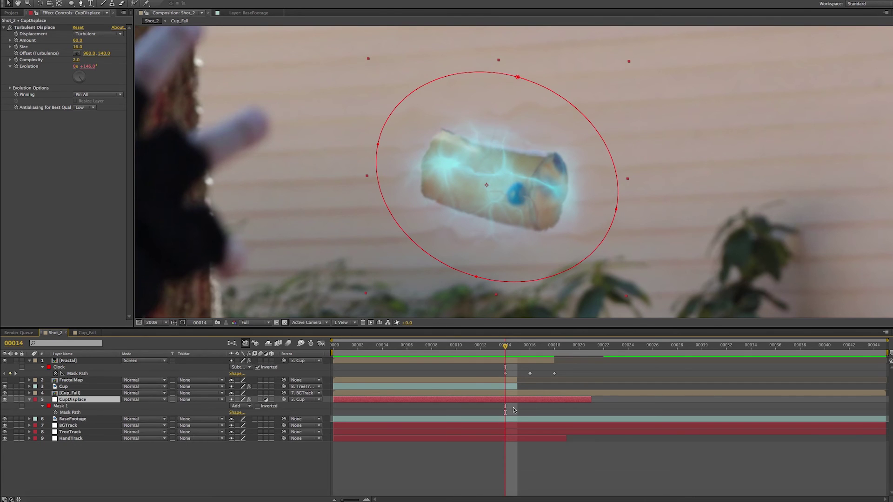
pyautogui.hotkey('ctrl', 'v')
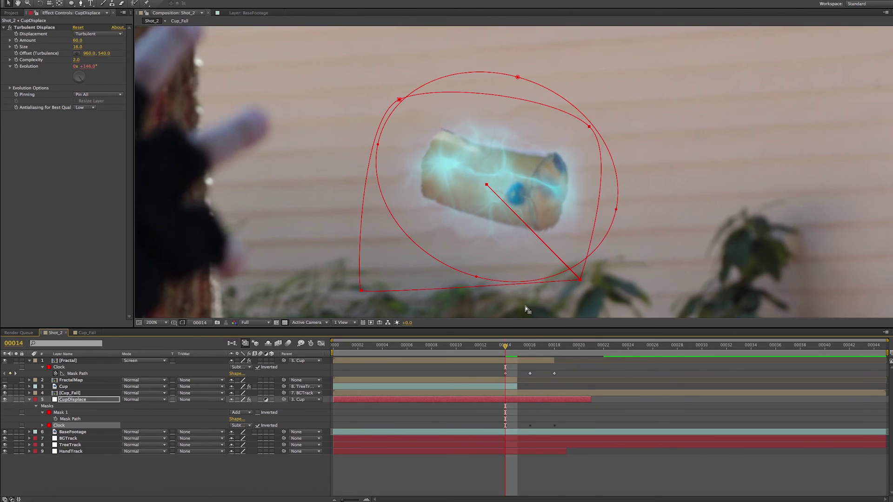
# Step: Reposition the pasted Clock mask on the CupDisplace layer and go to its keyframe at frame 18
pyautogui.moveTo(584, 280); pyautogui.dragTo(586, 278)
pyautogui.doubleClick(586, 278)
pyautogui.press(',')
pyautogui.moveTo(571, 231); pyautogui.dragTo(597, 267)
pyautogui.press('k')
pyautogui.press('k')
# Step: Make the Fractal and CupDisplace layers both end right after frame 18 and preview the shot
pyautogui.moveTo(554, 361); pyautogui.dragTo(567, 361)
pyautogui.moveTo(591, 400); pyautogui.dragTo(566, 400)
pyautogui.doubleClick(502, 177)
pyautogui.moveTo(516, 95)
pyautogui.mouseDown()
pyautogui.moveTo(527, 77)
pyautogui.moveTo(561, 270)
pyautogui.mouseUp()
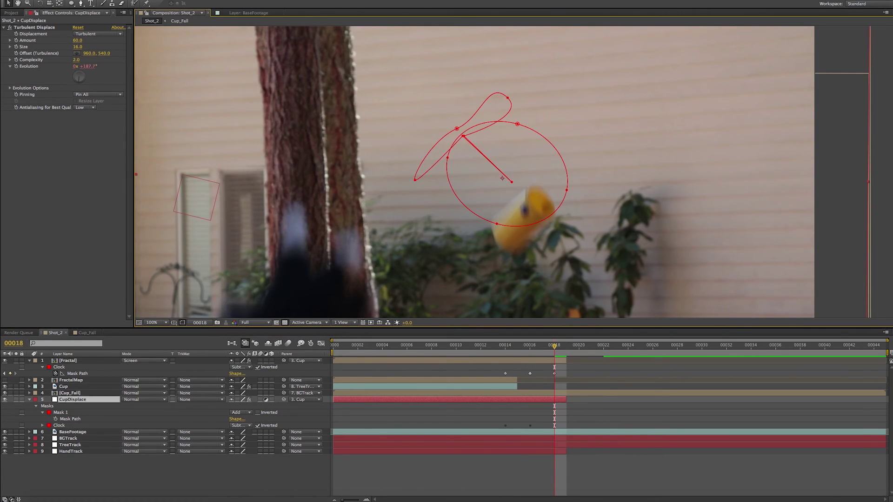
pyautogui.press('KP_0')
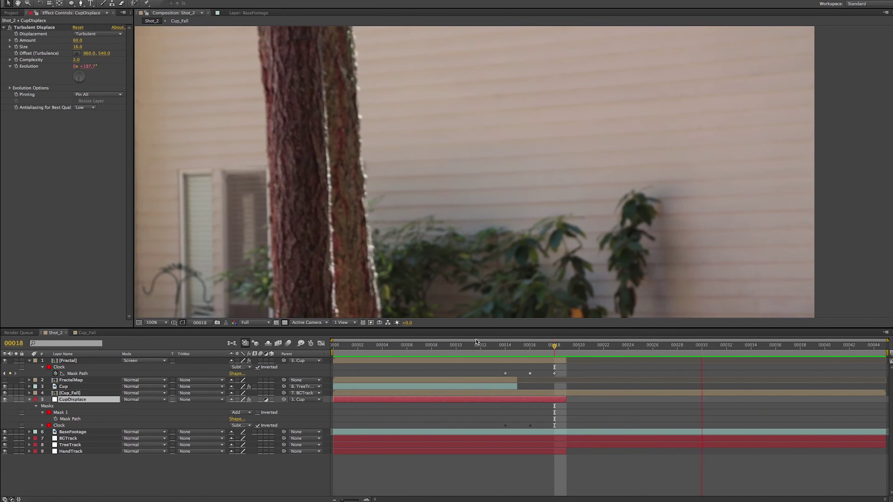
pyautogui.press('space')
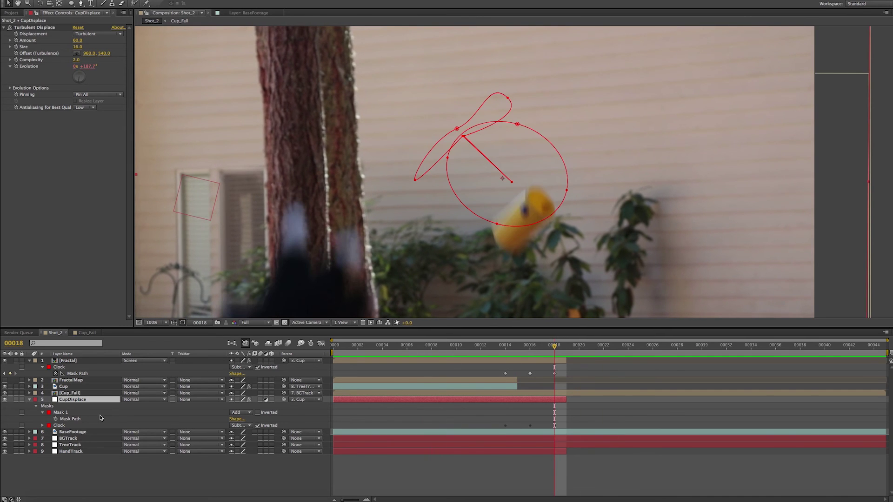
# Step: Set the feather of the Clock mask on the CupDisplace layer to 100 pixels
pyautogui.click(77, 428)
pyautogui.press('f')
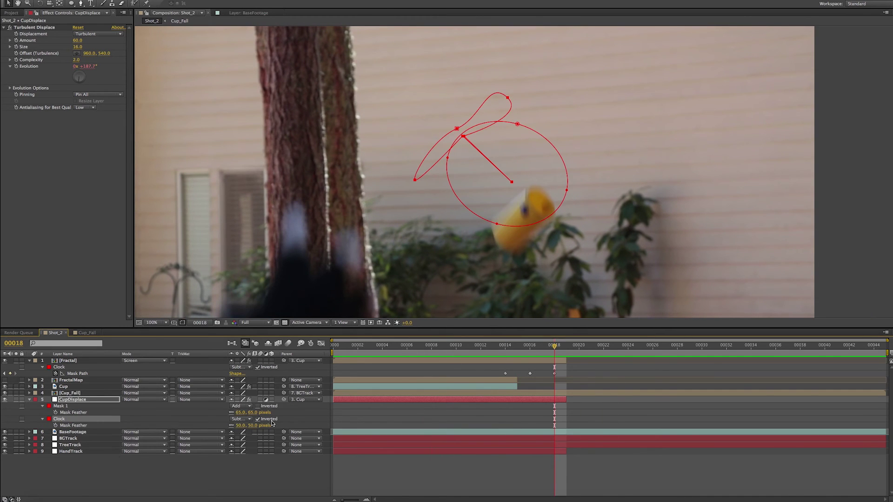
pyautogui.click(240, 426)
pyautogui.write('100')
pyautogui.press('Return')
# Step: Set the feather of the Fractal layer's Clock mask to 100 pixels and preview the shot
pyautogui.click(56, 368)
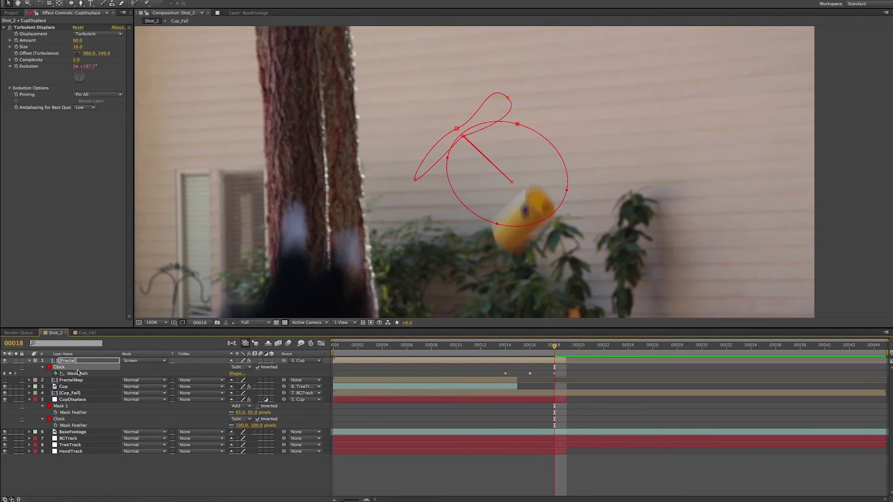
pyautogui.press('f')
pyautogui.click(238, 387)
pyautogui.write('100')
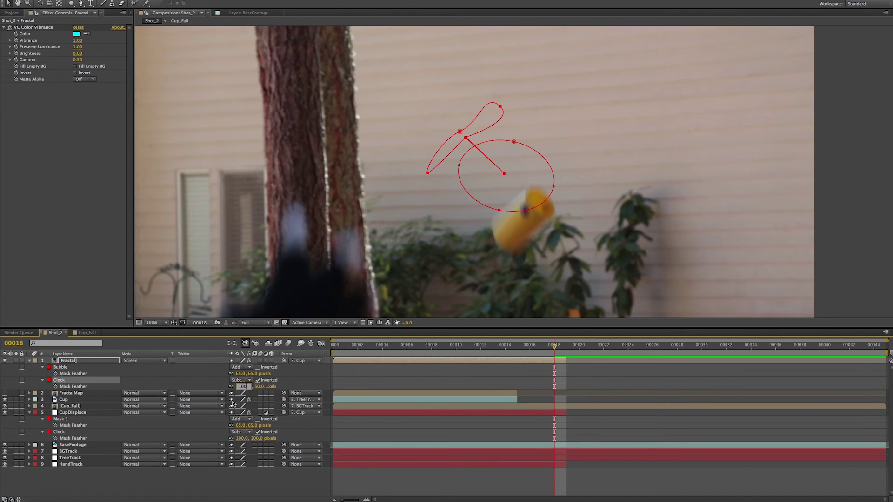
pyautogui.press('Return')
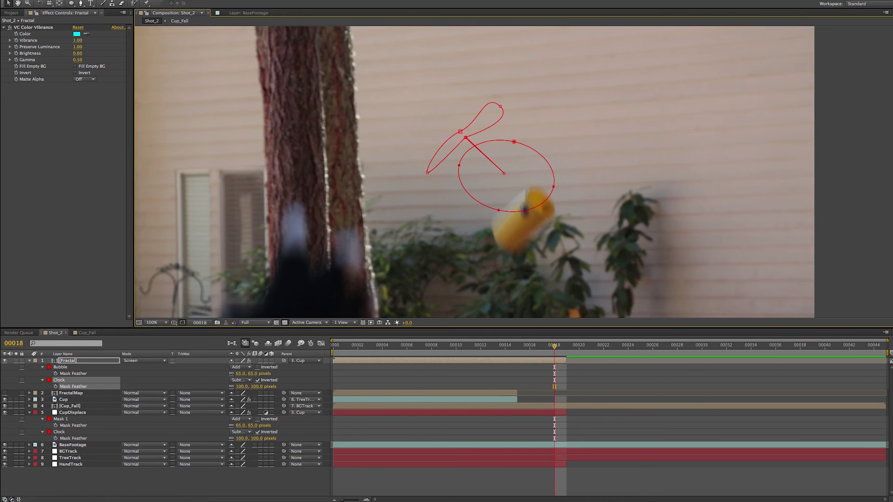
pyautogui.press('space')
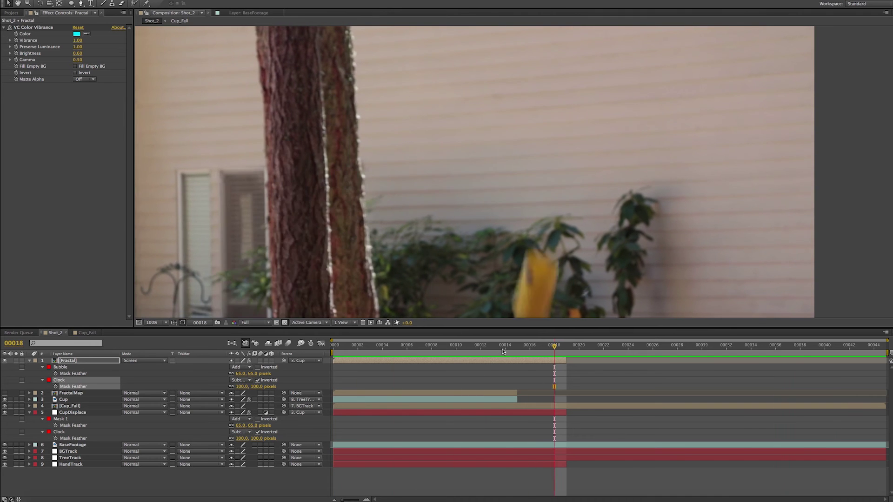
pyautogui.press('space')
# Step: Return to frame 1 and collapse the Fractal and CupDisplace layer properties in the timeline
pyautogui.moveTo(501, 349); pyautogui.dragTo(346, 328)
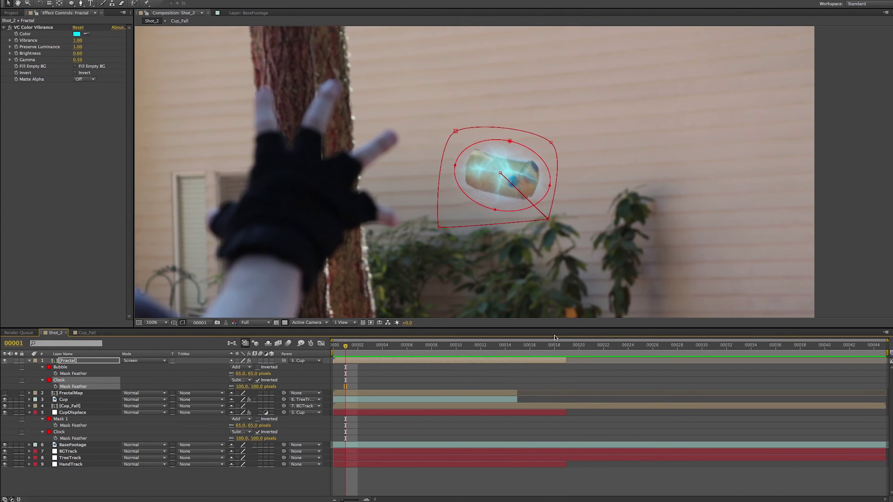
pyautogui.press(',')
pyautogui.click(156, 323)
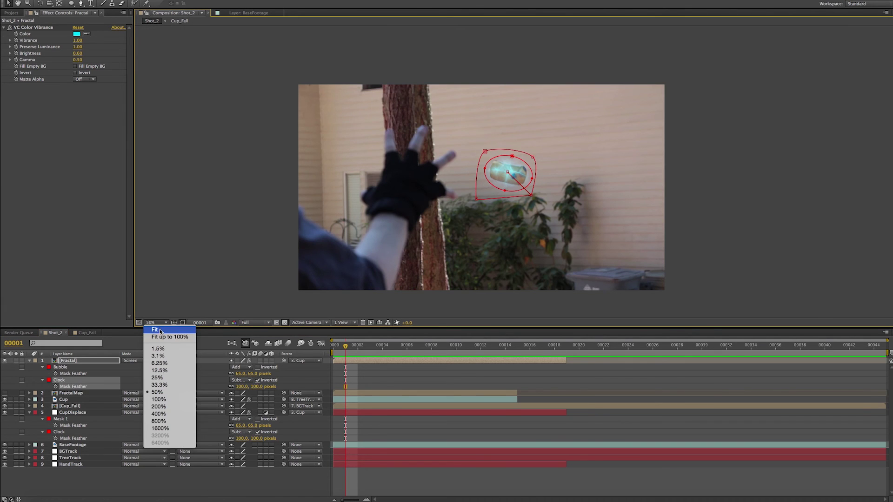
pyautogui.click(161, 331)
pyautogui.click(832, 216)
pyautogui.click(843, 219)
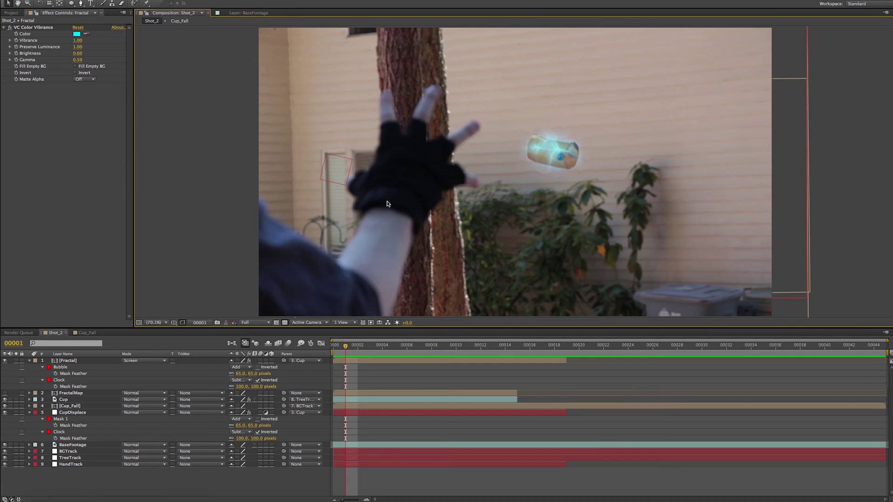
pyautogui.click(32, 363)
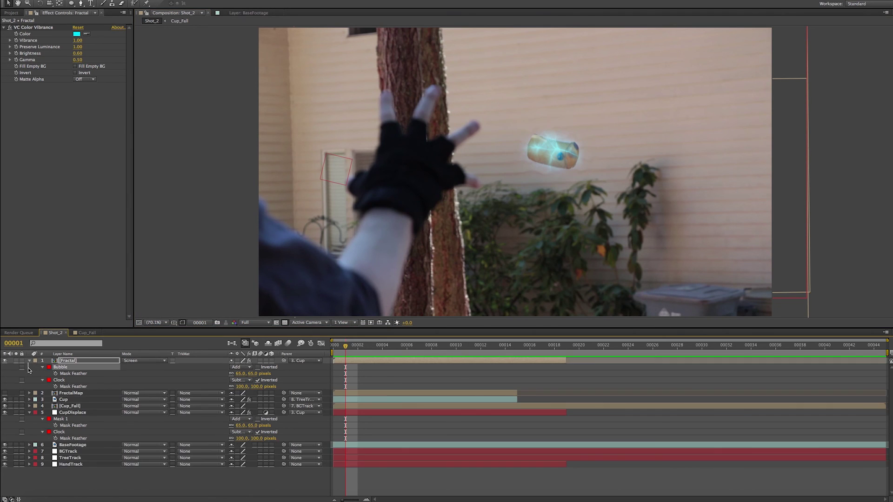
pyautogui.click(28, 361)
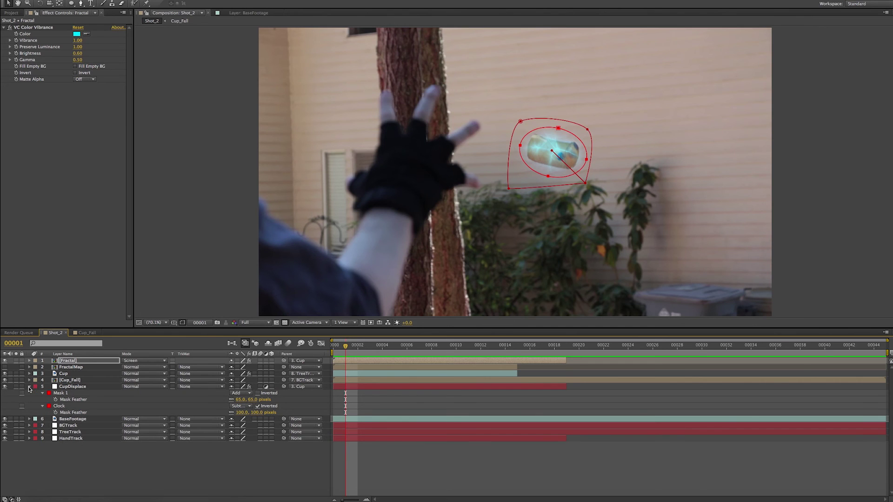
pyautogui.click(28, 386)
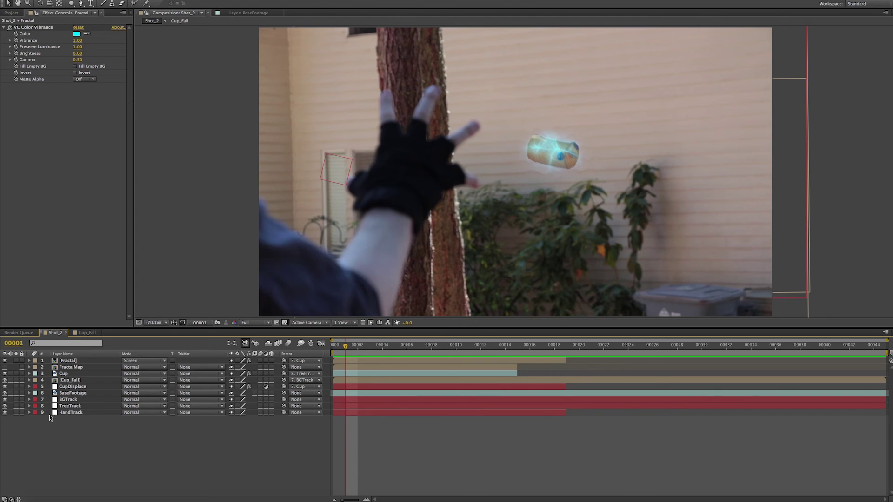
# Step: Examine the HandTrack layer and its extent at frame 18
pyautogui.click(71, 413)
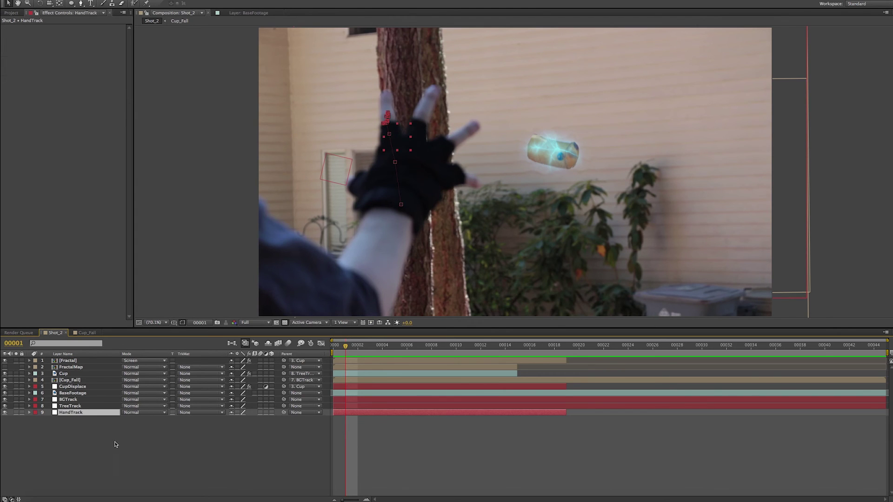
pyautogui.click(119, 444)
pyautogui.click(94, 415)
pyautogui.moveTo(113, 460); pyautogui.dragTo(220, 374)
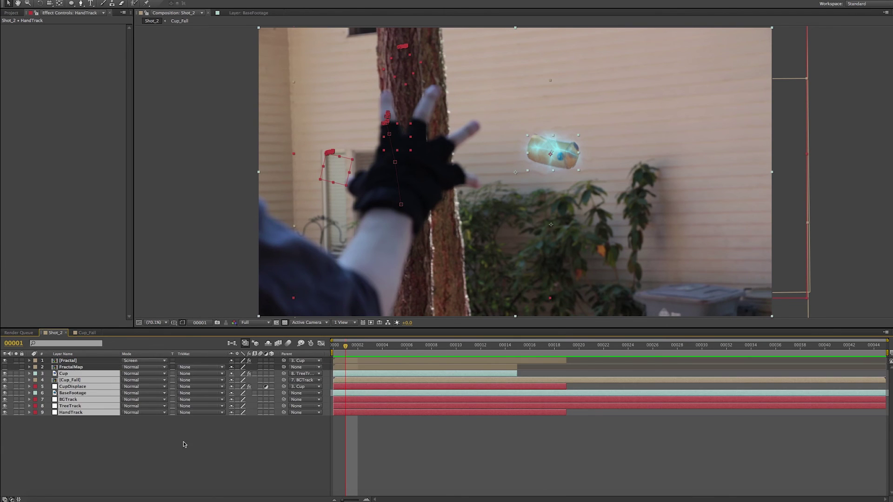
pyautogui.click(176, 452)
pyautogui.moveTo(457, 350); pyautogui.dragTo(555, 351)
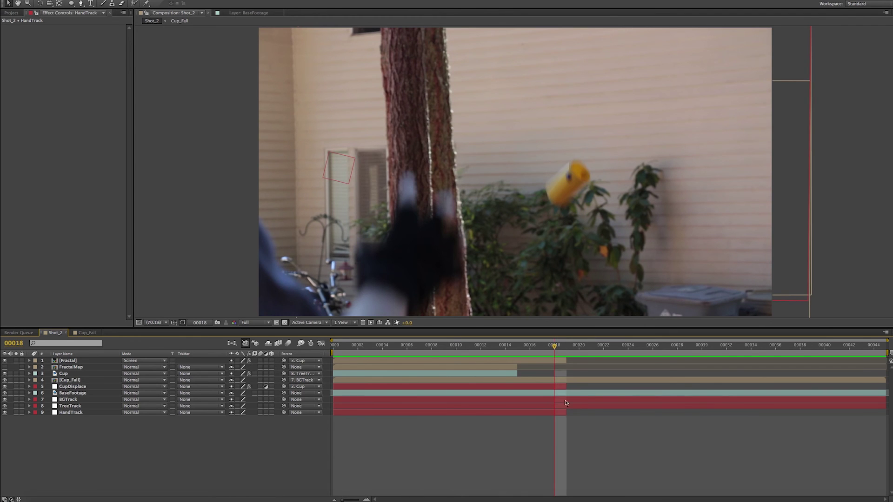
pyautogui.click(566, 413)
pyautogui.click(516, 439)
# Step: Duplicate the BaseFootage layer at frame 0 and rename the copy Hand
pyautogui.moveTo(544, 350); pyautogui.dragTo(333, 346)
pyautogui.click(103, 395)
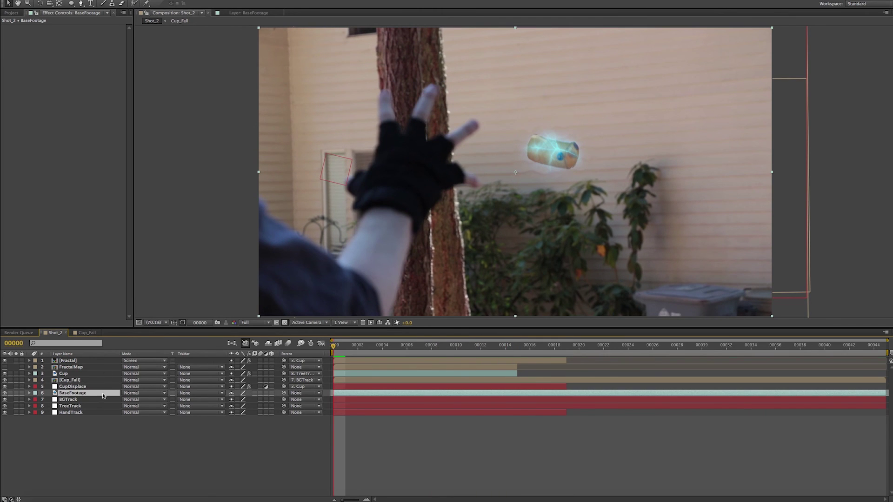
pyautogui.hotkey('ctrl', 'd')
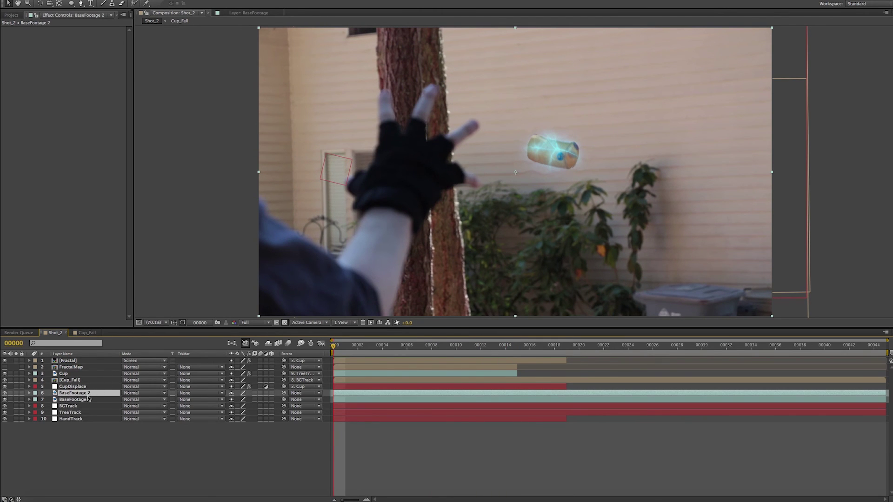
pyautogui.press('Return')
pyautogui.write('Hand')
pyautogui.press('Return')
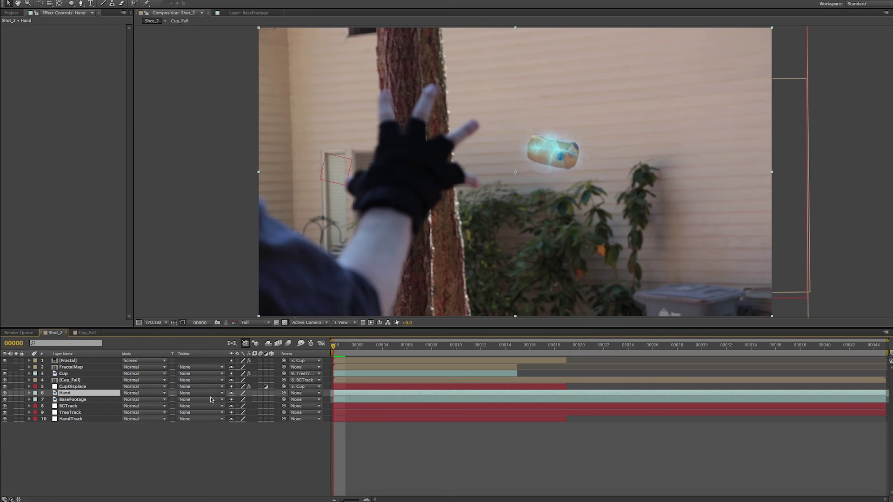
pyautogui.click(5, 394)
pyautogui.click(19, 428)
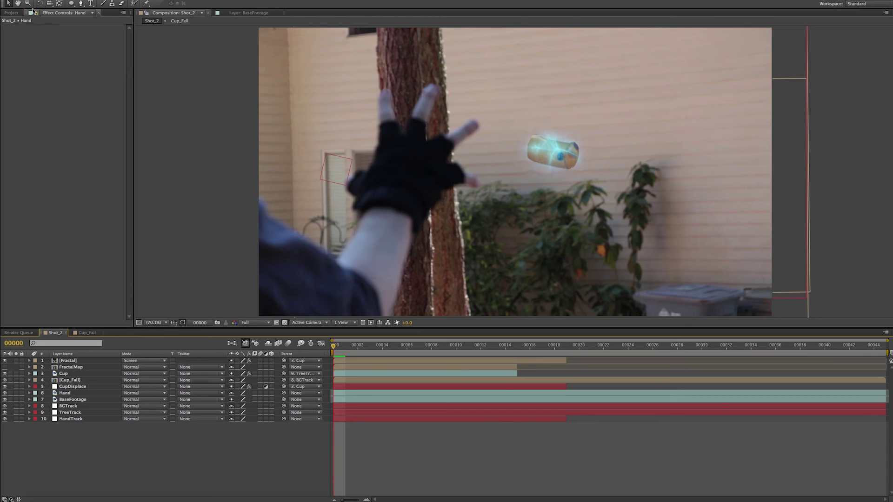
# Step: Add the White Solid directly above the Hand layer, parent it to HandTrack and rename it HandMask
pyautogui.click(12, 12)
pyautogui.moveTo(21, 130); pyautogui.dragTo(71, 395)
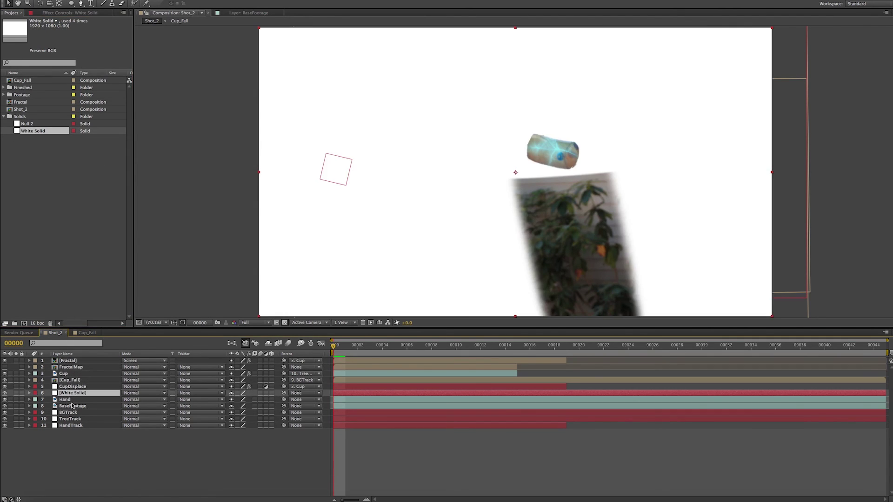
pyautogui.click(300, 394)
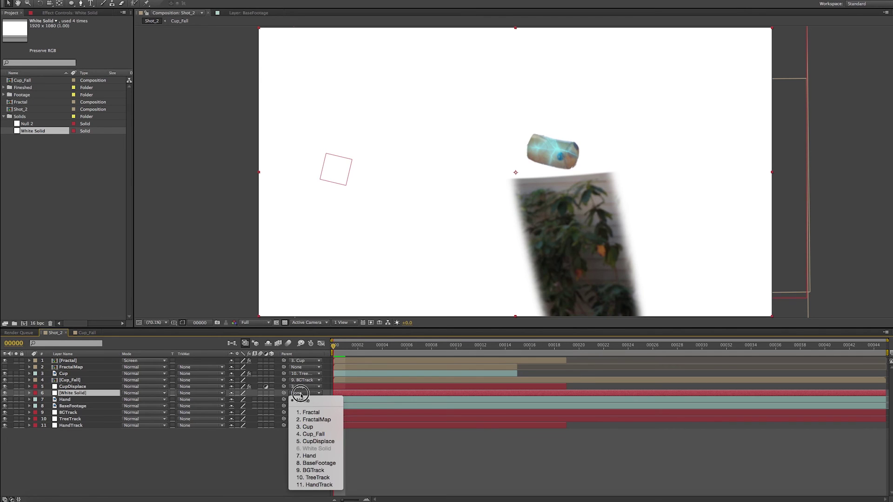
pyautogui.click(304, 486)
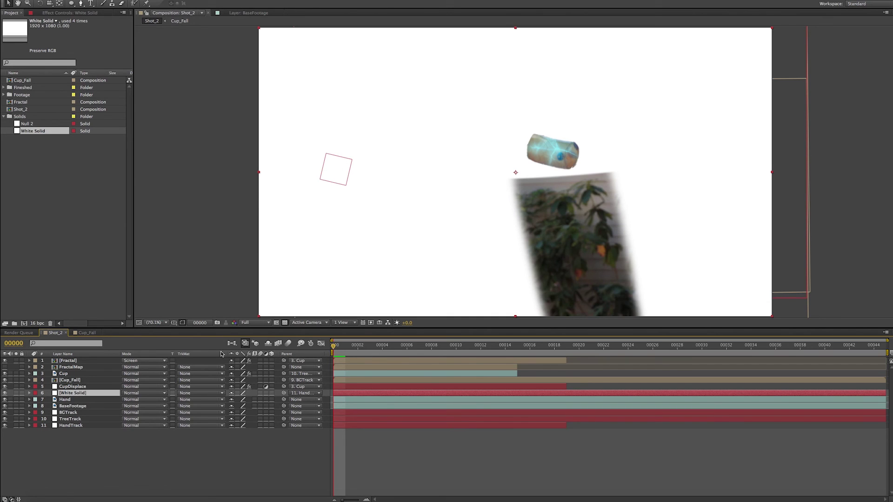
pyautogui.press('Return')
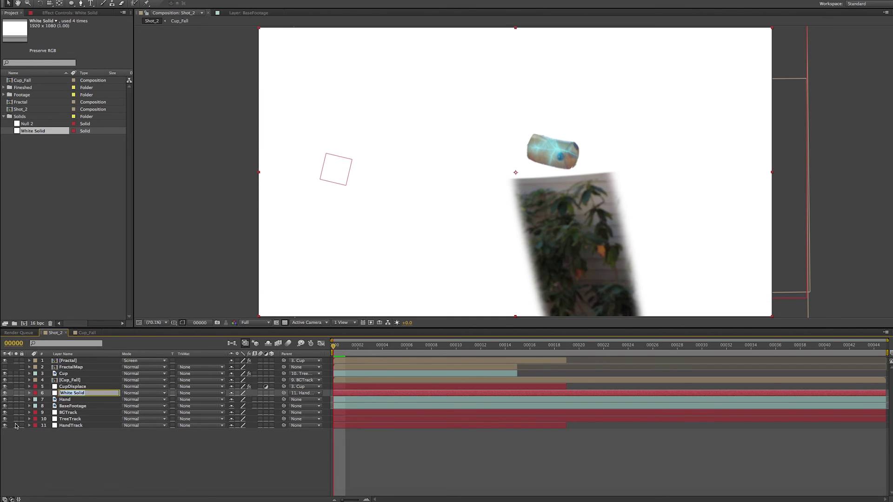
pyautogui.write('HandMask')
pyautogui.press('Return')
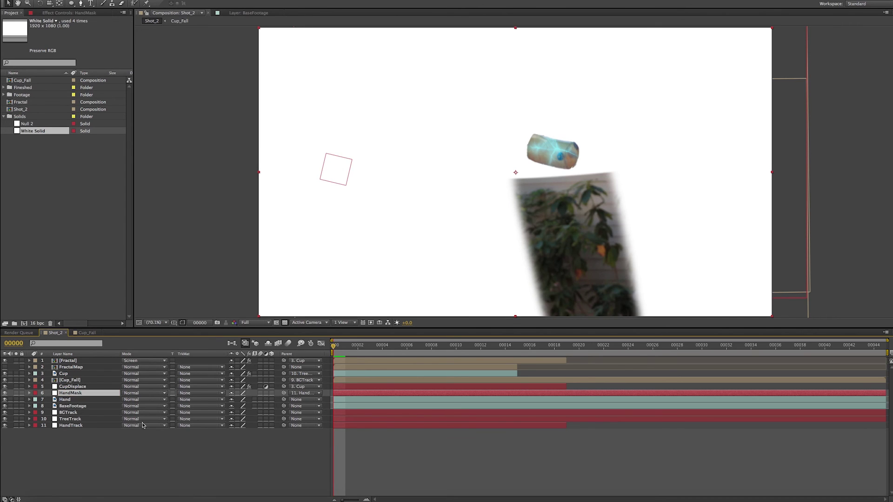
# Step: Set the HandMask layer's opacity to 15% and solo only the HandMask and Hand layers
pyautogui.press('t')
pyautogui.click(235, 399)
pyautogui.write('15')
pyautogui.press('Return')
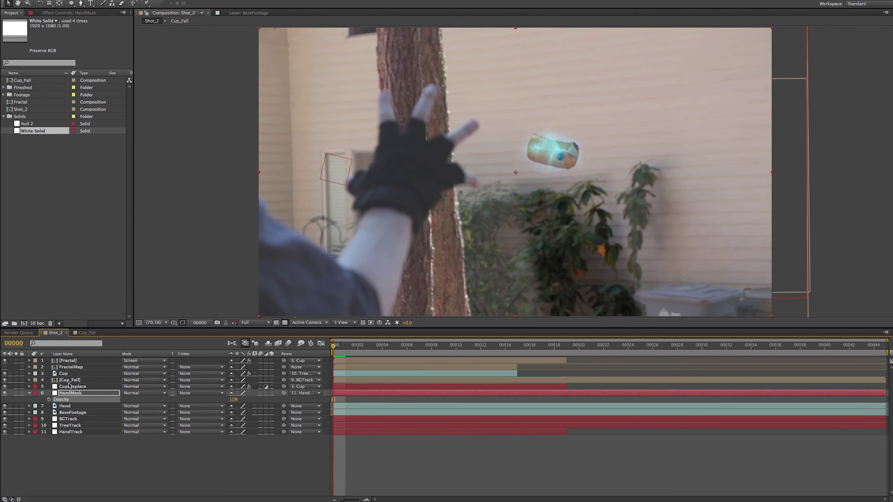
pyautogui.click(29, 393)
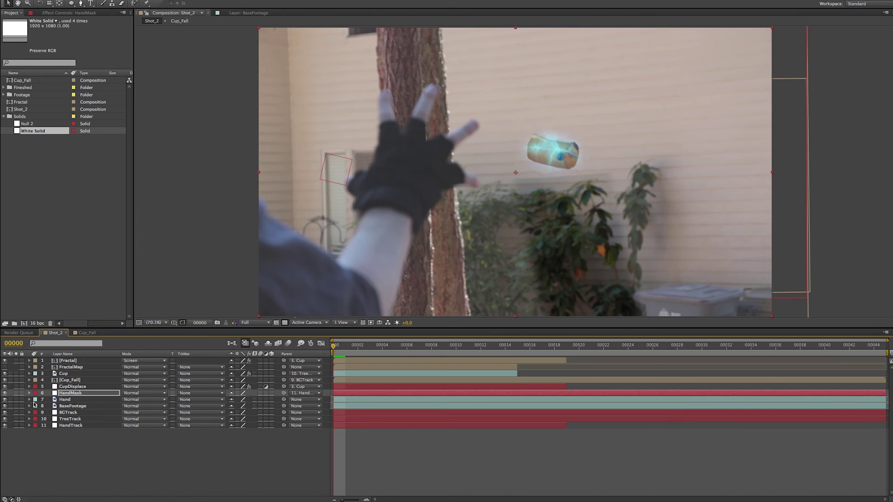
pyautogui.moveTo(16, 393); pyautogui.dragTo(16, 407)
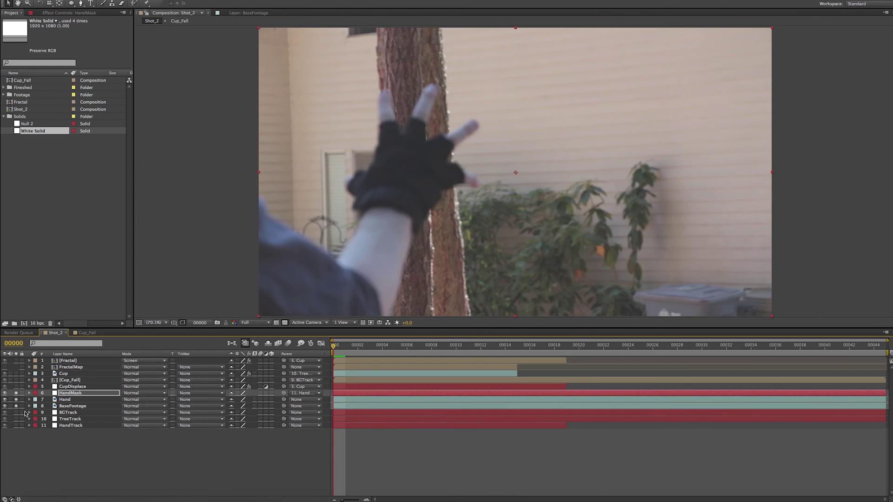
pyautogui.click(16, 406)
# Step: Trace the gloved hand at frame 0 with separate 15-pixel-feathered masks on HandMask: Palm, Point, Middle, Ring and Little
pyautogui.press('.')
pyautogui.moveTo(449, 218); pyautogui.dragTo(530, 256)
pyautogui.moveTo(473, 262); pyautogui.dragTo(480, 254)
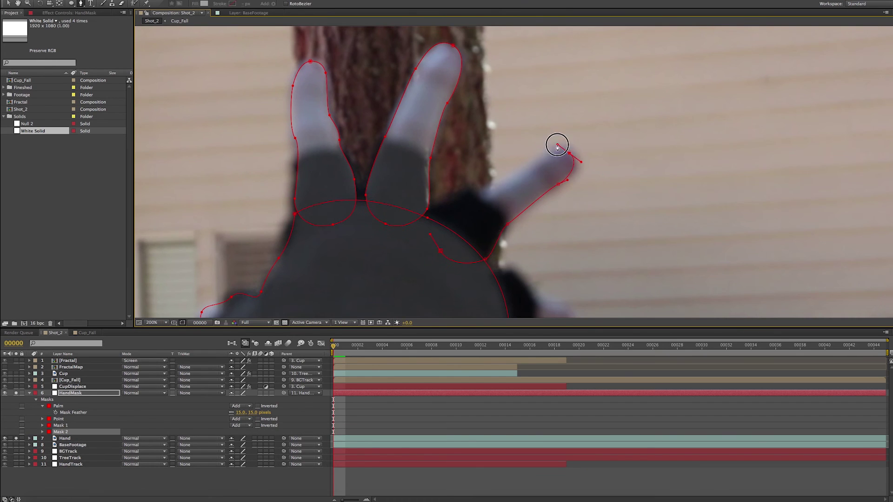
pyautogui.click(557, 147)
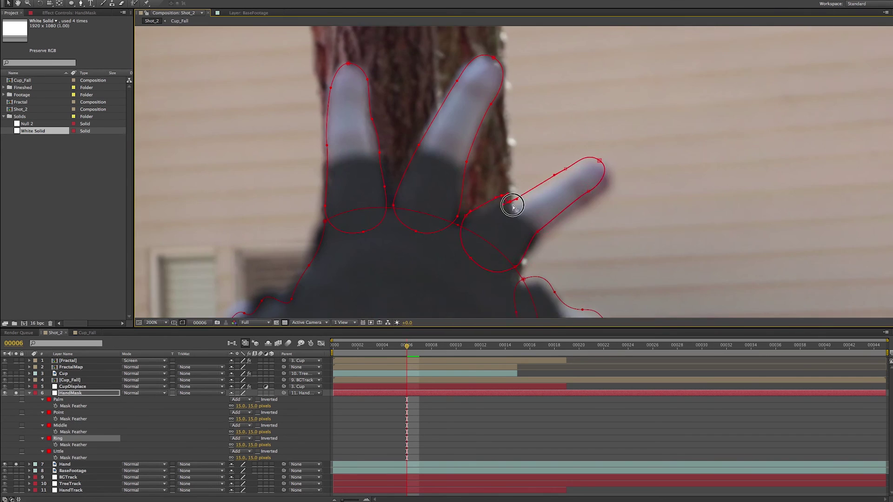
# Step: Reshape the HandMask masks to fit the palm and fingers at frame 6
pyautogui.moveTo(494, 192); pyautogui.dragTo(410, 90)
pyautogui.moveTo(294, 201); pyautogui.dragTo(407, 164)
pyautogui.moveTo(528, 233); pyautogui.dragTo(494, 289)
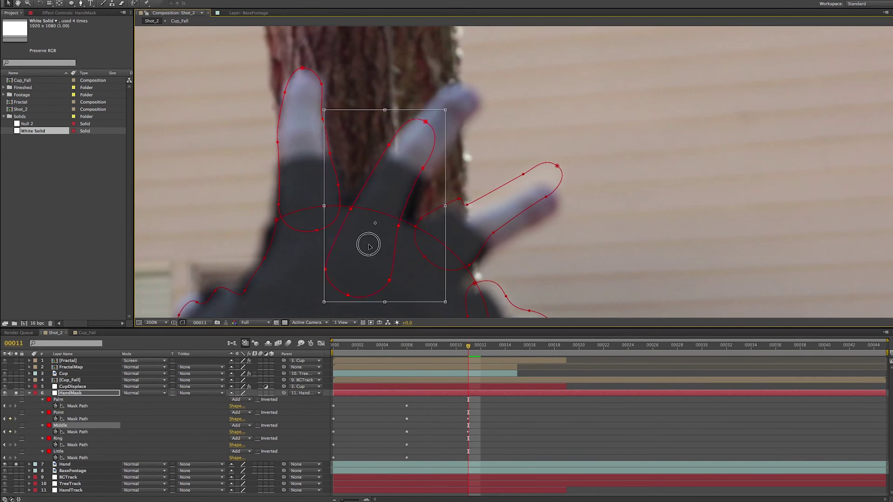
# Step: Move, rotate and reshape the finger and palm masks to match the hand at frame 11
pyautogui.click(303, 69)
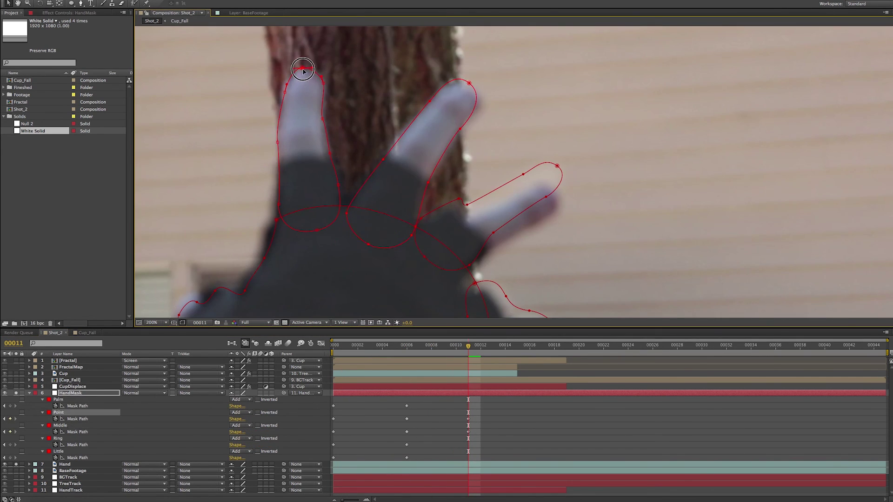
pyautogui.moveTo(511, 229); pyautogui.dragTo(475, 190)
pyautogui.doubleClick(474, 188)
pyautogui.moveTo(484, 282); pyautogui.dragTo(468, 183)
pyautogui.doubleClick(466, 183)
pyautogui.moveTo(495, 221); pyautogui.dragTo(469, 205)
pyautogui.doubleClick(427, 208)
pyautogui.moveTo(414, 241); pyautogui.dragTo(506, 243)
pyautogui.press('Return')
# Step: Go back to frame 8 and realign the finger and palm masks with the hand
pyautogui.press('pageup')
pyautogui.press('pageup')
pyautogui.press('pageup')
pyautogui.click(427, 186)
pyautogui.moveTo(400, 93); pyautogui.dragTo(446, 270)
pyautogui.doubleClick(426, 186)
pyautogui.press('Return')
pyautogui.doubleClick(518, 201)
pyautogui.moveTo(568, 196); pyautogui.dragTo(486, 153)
pyautogui.doubleClick(520, 159)
pyautogui.moveTo(419, 280); pyautogui.dragTo(530, 155)
pyautogui.doubleClick(345, 157)
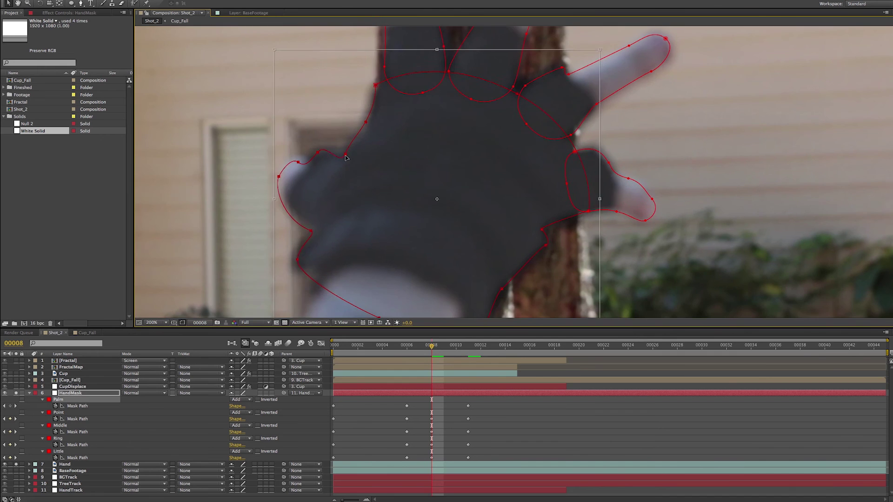
pyautogui.press('Return')
pyautogui.moveTo(465, 209); pyautogui.dragTo(437, 149)
# Step: Go to frame 14 and fit all five HandMask masks to the fingers, palm and wrist
pyautogui.press('pagedown')
pyautogui.press('pagedown')
pyautogui.press('pagedown')
pyautogui.press('pagedown')
pyautogui.press('pagedown')
pyautogui.press('pagedown')
pyautogui.moveTo(539, 224); pyautogui.dragTo(497, 267)
pyautogui.moveTo(419, 84); pyautogui.dragTo(466, 273)
pyautogui.doubleClick(399, 147)
pyautogui.doubleClick(508, 211)
pyautogui.moveTo(604, 132); pyautogui.dragTo(608, 143)
pyautogui.press('Return')
pyautogui.moveTo(464, 185); pyautogui.dragTo(461, 182)
pyautogui.moveTo(571, 259); pyautogui.dragTo(651, 200)
pyautogui.moveTo(632, 215); pyautogui.dragTo(620, 227)
pyautogui.moveTo(605, 279); pyautogui.dragTo(473, 148)
pyautogui.moveTo(470, 221); pyautogui.dragTo(460, 208)
pyautogui.moveTo(289, 210); pyautogui.dragTo(452, 175)
pyautogui.click(287, 242)
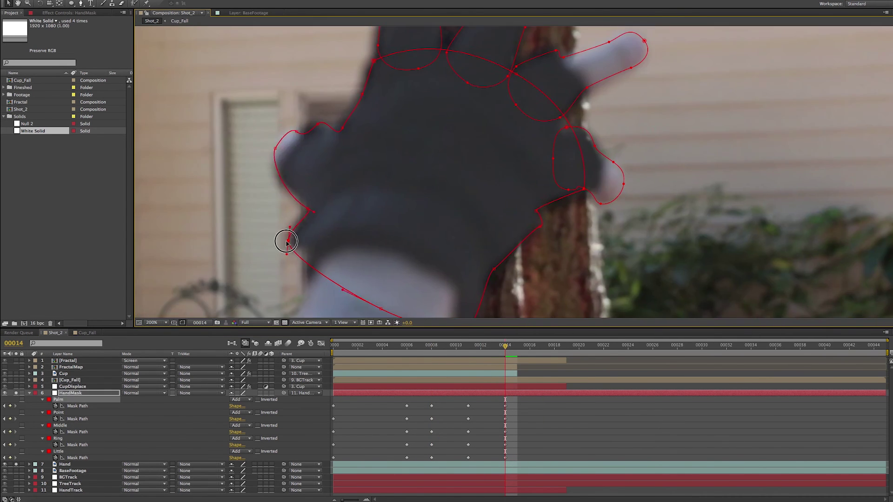
pyautogui.moveTo(501, 56); pyautogui.dragTo(455, 158)
# Step: Advance to frame 17 and reposition and reshape the hand masks around the blurred hand
pyautogui.press('pagedown')
pyautogui.press('pagedown')
pyautogui.press('pagedown')
pyautogui.doubleClick(421, 190)
pyautogui.moveTo(410, 195); pyautogui.dragTo(401, 190)
pyautogui.press('Return')
pyautogui.doubleClick(550, 194)
pyautogui.press('Return')
pyautogui.moveTo(543, 213); pyautogui.dragTo(519, 230)
pyautogui.moveTo(551, 177); pyautogui.dragTo(546, 196)
pyautogui.moveTo(527, 303); pyautogui.dragTo(368, 231)
pyautogui.moveTo(462, 193); pyautogui.dragTo(427, 242)
pyautogui.moveTo(426, 288); pyautogui.dragTo(420, 207)
pyautogui.moveTo(343, 261); pyautogui.dragTo(482, 247)
pyautogui.moveTo(325, 121); pyautogui.dragTo(303, 128)
pyautogui.moveTo(419, 260); pyautogui.dragTo(353, 255)
# Step: Go back to frame 16 and correct the hand masks' position and shape
pyautogui.press(',')
pyautogui.press('pageup')
pyautogui.doubleClick(437, 189)
pyautogui.moveTo(437, 189); pyautogui.dragTo(435, 191)
pyautogui.press('Return')
pyautogui.moveTo(484, 179); pyautogui.dragTo(484, 154)
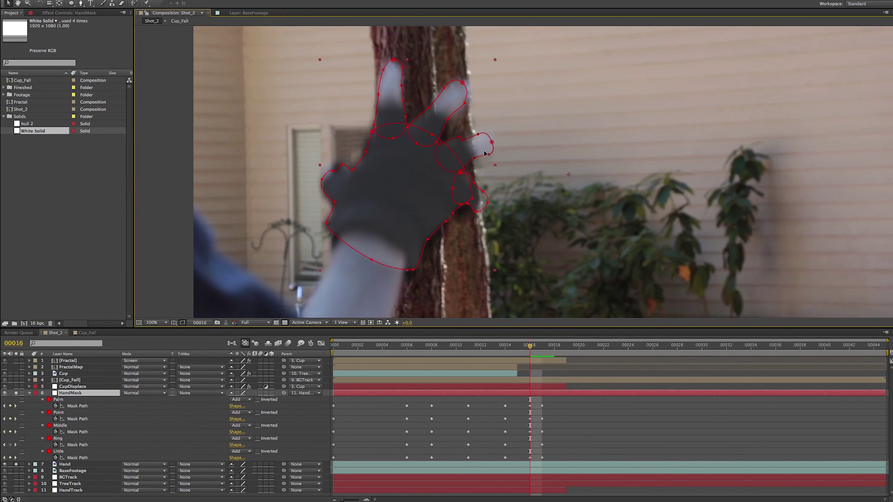
# Step: Step through the following frames, then trim the HandMask layer to end at frame 17
pyautogui.press('pagedown')
pyautogui.press('pagedown')
pyautogui.press('pagedown')
pyautogui.press('pagedown')
pyautogui.press('pagedown')
pyautogui.press('pagedown')
pyautogui.press('pagedown')
pyautogui.press('pagedown')
pyautogui.press('pagedown')
pyautogui.press('pageup')
pyautogui.press('pageup')
pyautogui.press('pageup')
pyautogui.press('pageup')
pyautogui.press('pageup')
pyautogui.press('pageup')
pyautogui.press('pageup')
pyautogui.press('pageup')
pyautogui.hotkey('alt', ']')
# Step: Deselect everything and play through the shot to check the animated HandMask against the hand
pyautogui.press('pagedown')
pyautogui.press('F2')
pyautogui.hotkey('shift', '/')
pyautogui.moveTo(347, 344); pyautogui.dragTo(321, 345)
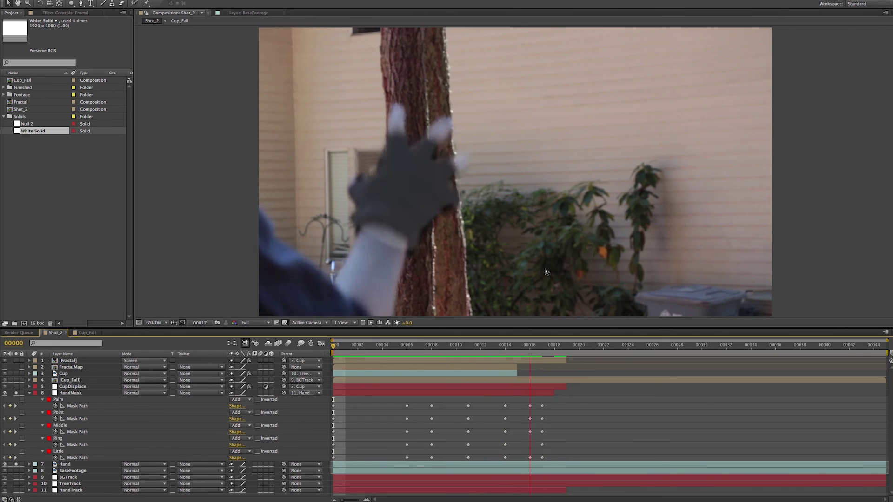
pyautogui.moveTo(337, 346); pyautogui.dragTo(468, 349)
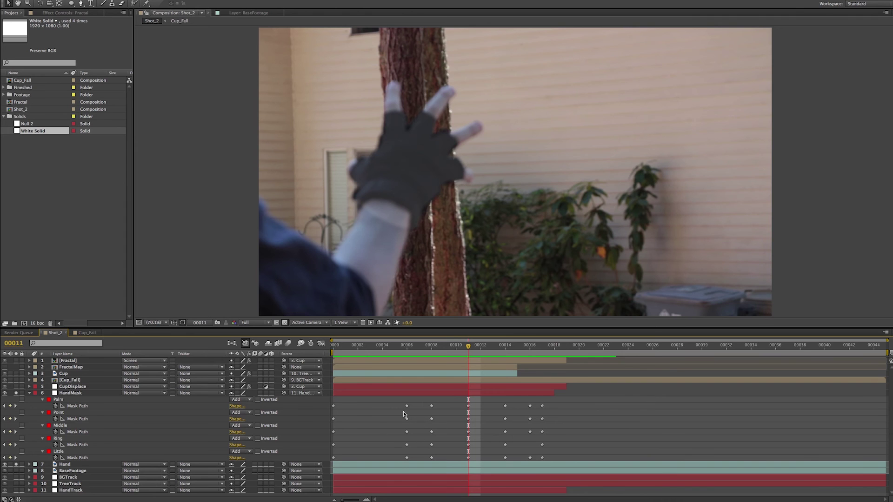
# Step: At frame 1, select the Palm through Little masks on HandMask and reveal all their mask properties
pyautogui.moveTo(349, 348); pyautogui.dragTo(438, 362)
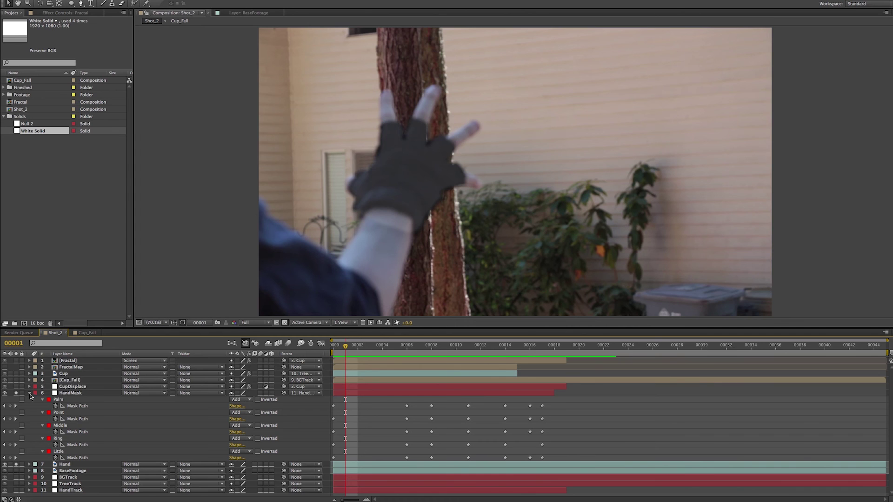
pyautogui.click(69, 402)
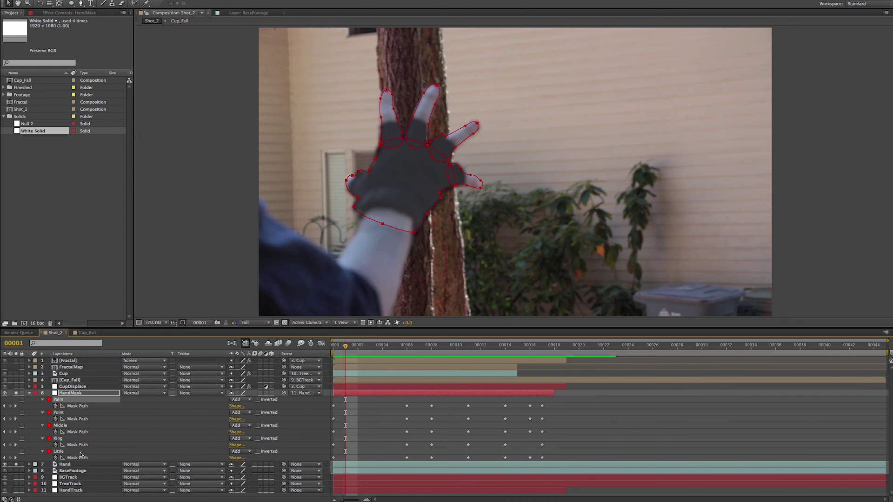
pyautogui.keyDown('shift'); pyautogui.click(78, 451); pyautogui.keyUp('shift')
pyautogui.press('m')
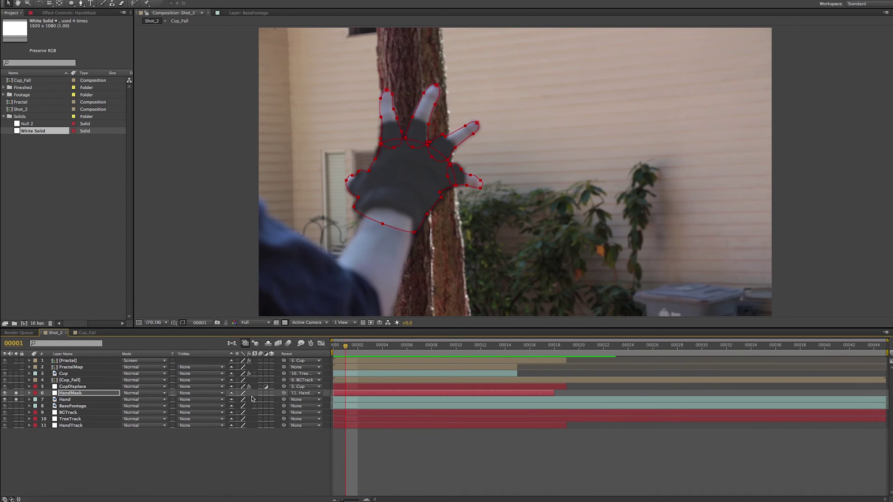
pyautogui.press('m')
pyautogui.press('m')
pyautogui.press('m')
pyautogui.press('m')
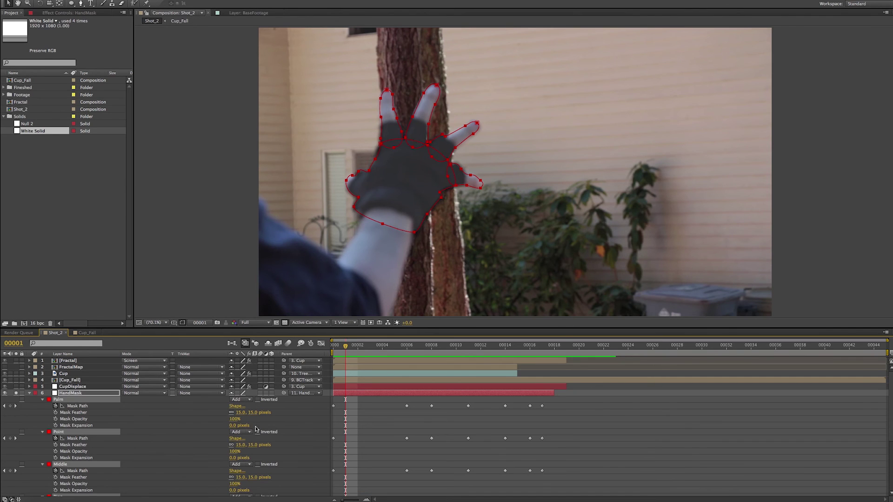
# Step: Set the Mask Expansion of all five HandMask masks to 6 pixels, then deselect everything
pyautogui.click(77, 426)
pyautogui.scroll(-3, 171, 378)
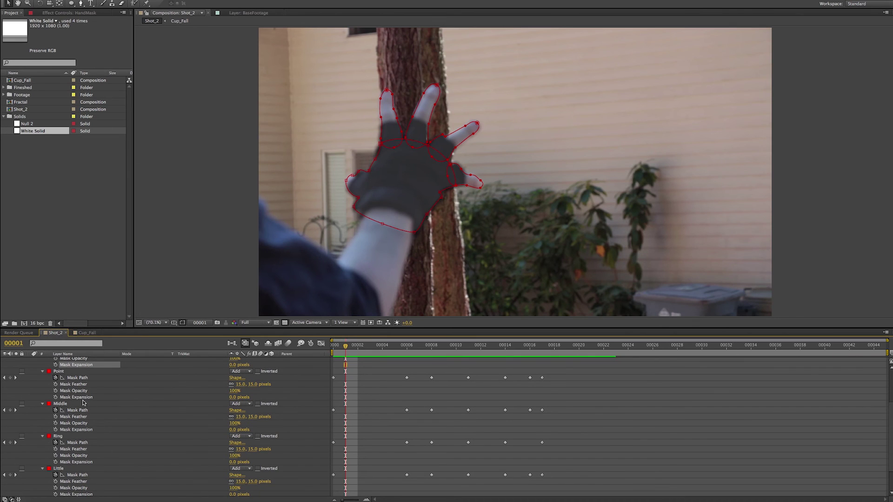
pyautogui.keyDown('shift'); pyautogui.click(83, 397); pyautogui.keyUp('shift')
pyautogui.keyDown('shift'); pyautogui.click(87, 430); pyautogui.keyUp('shift')
pyautogui.keyDown('shift'); pyautogui.click(88, 462); pyautogui.keyUp('shift')
pyautogui.keyDown('shift'); pyautogui.click(82, 494); pyautogui.keyUp('shift')
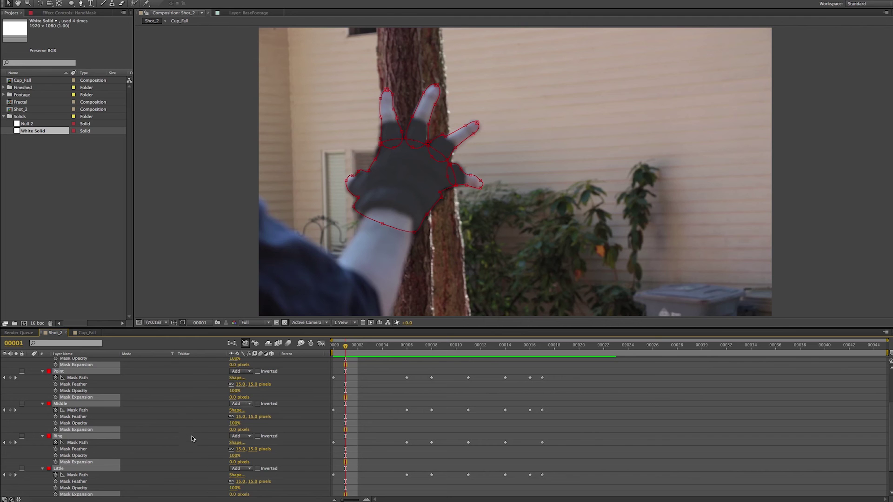
pyautogui.press('space')
pyautogui.moveTo(176, 470)
pyautogui.mouseDown()
pyautogui.moveTo(176, 431)
pyautogui.moveTo(182, 481)
pyautogui.mouseUp()
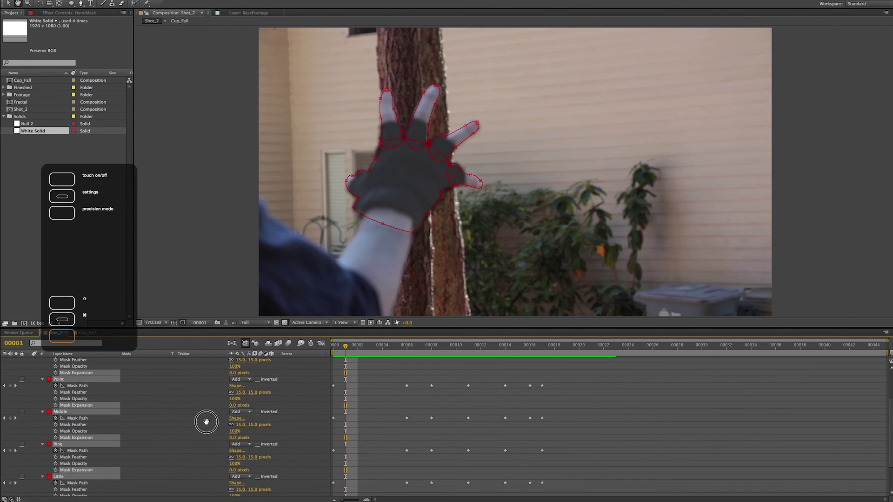
pyautogui.moveTo(206, 422); pyautogui.dragTo(207, 436)
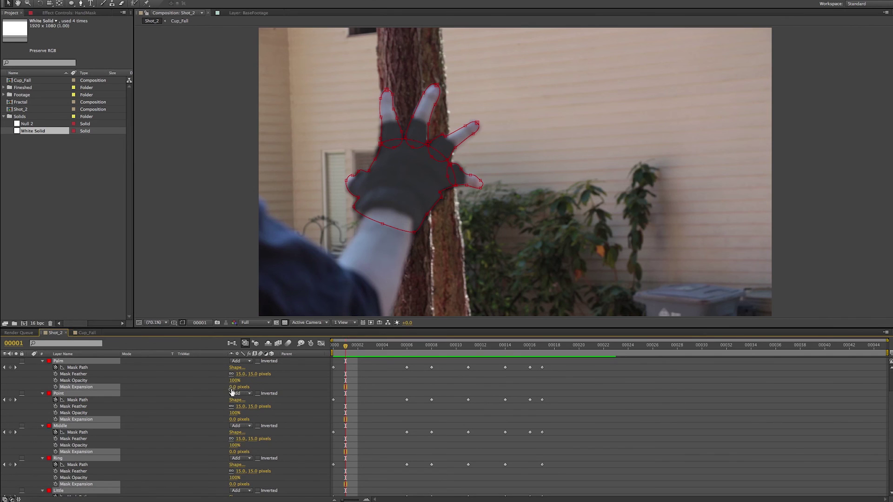
pyautogui.moveTo(231, 389); pyautogui.dragTo(233, 388)
pyautogui.click(810, 231)
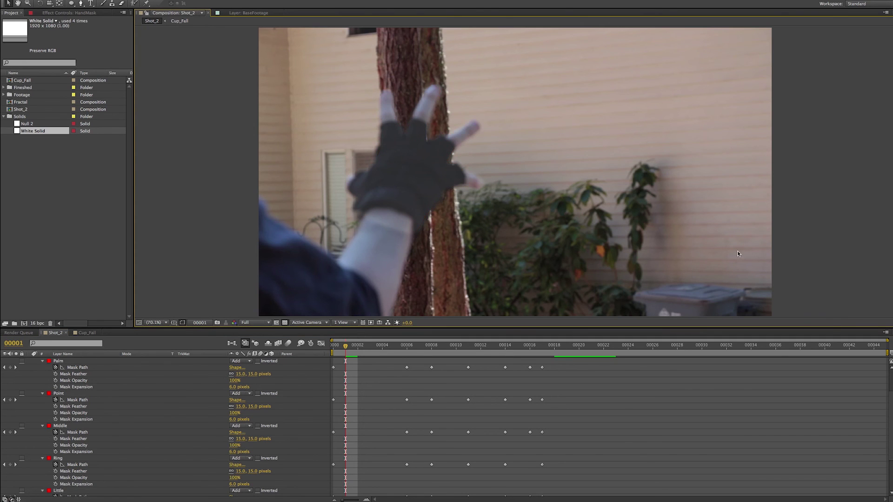
# Step: Play back the shot to check the expanded masks against the hand, then collapse the HandMask properties
pyautogui.press('space')
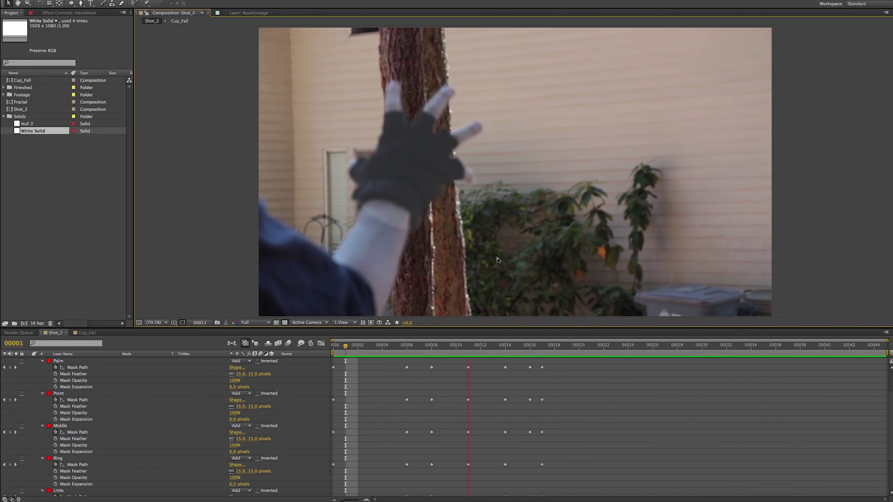
pyautogui.press('space')
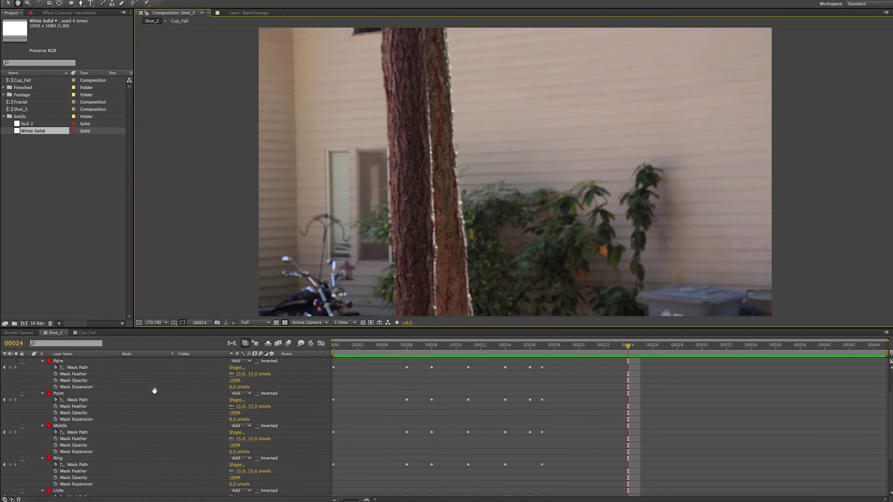
pyautogui.moveTo(152, 410); pyautogui.dragTo(147, 475)
pyautogui.click(29, 394)
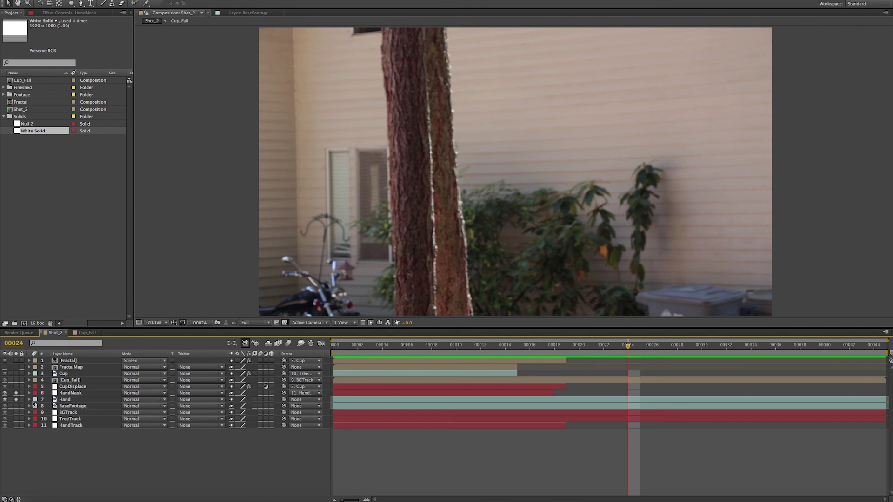
# Step: Give the Hand layer an alpha track matte from HandMask and trim it to end together with HandMask
pyautogui.click(75, 401)
pyautogui.click(198, 400)
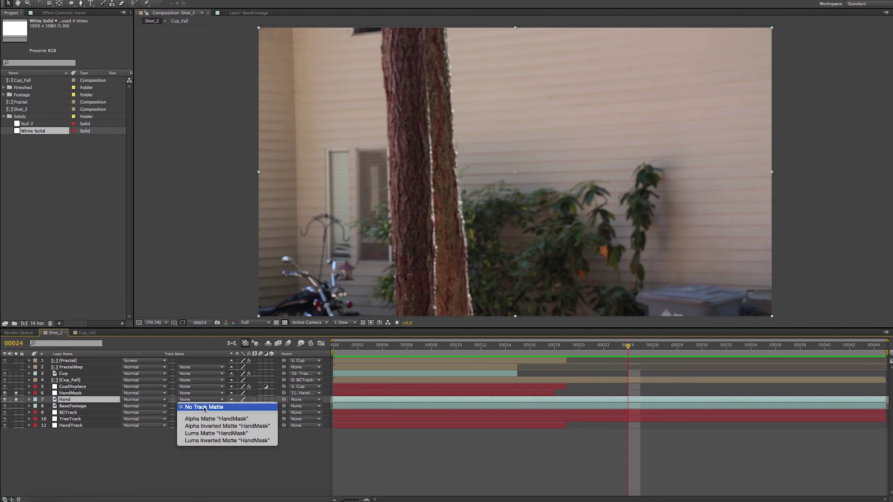
pyautogui.click(205, 416)
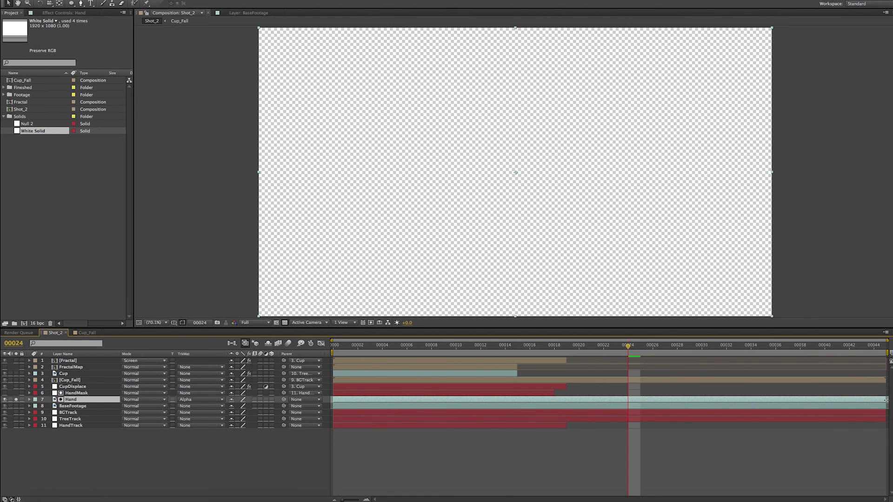
pyautogui.moveTo(886, 400); pyautogui.dragTo(557, 396)
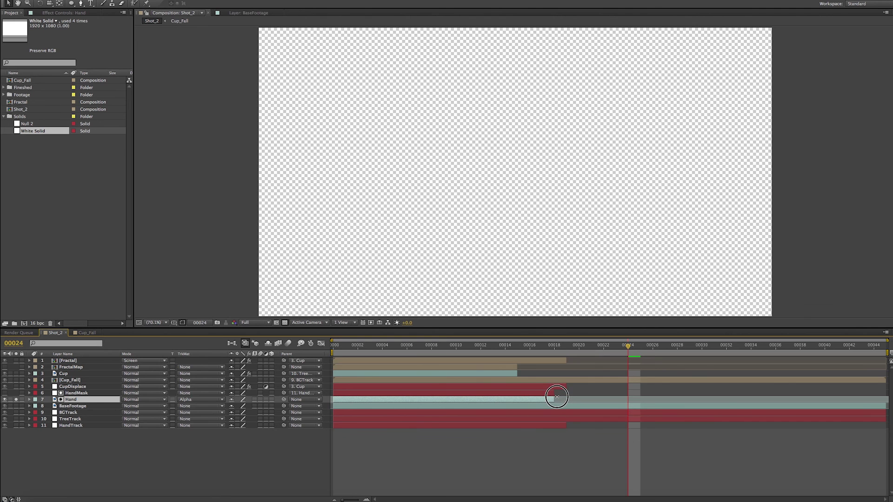
# Step: Go to frame 0 and set the HandMask layer's Opacity to 100%
pyautogui.click(338, 353)
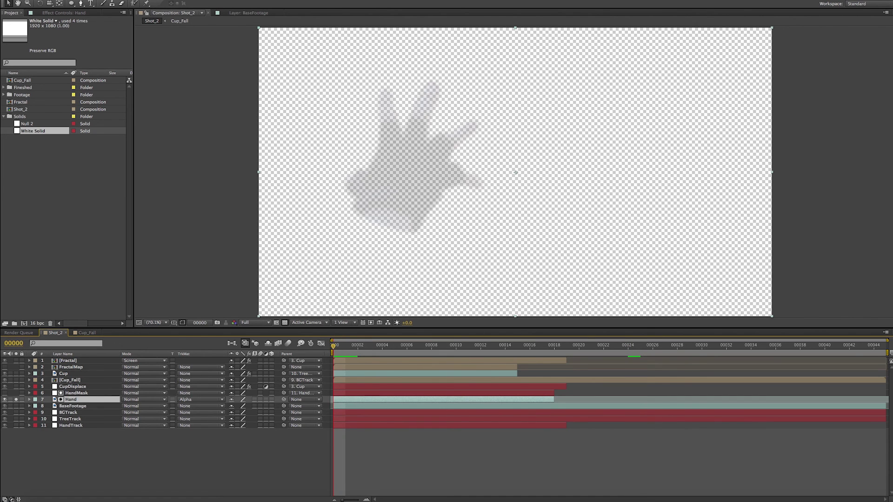
pyautogui.click(72, 393)
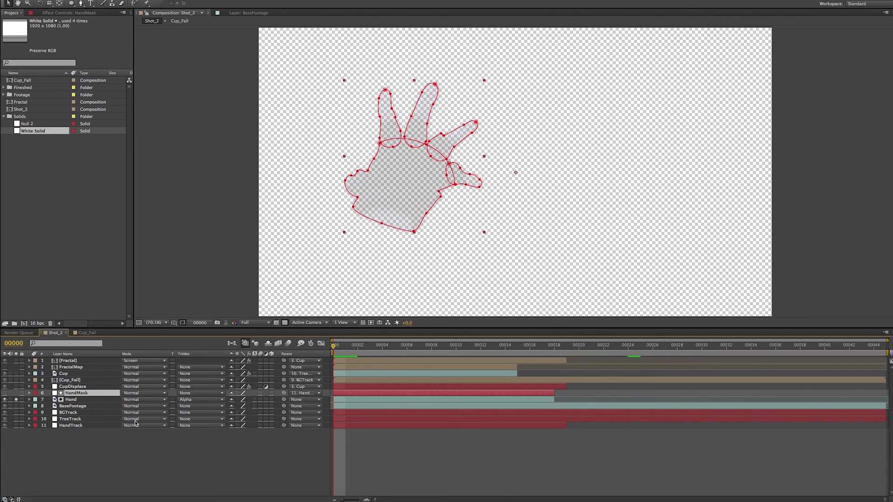
pyautogui.press('t')
pyautogui.moveTo(236, 402); pyautogui.dragTo(292, 399)
pyautogui.click(247, 468)
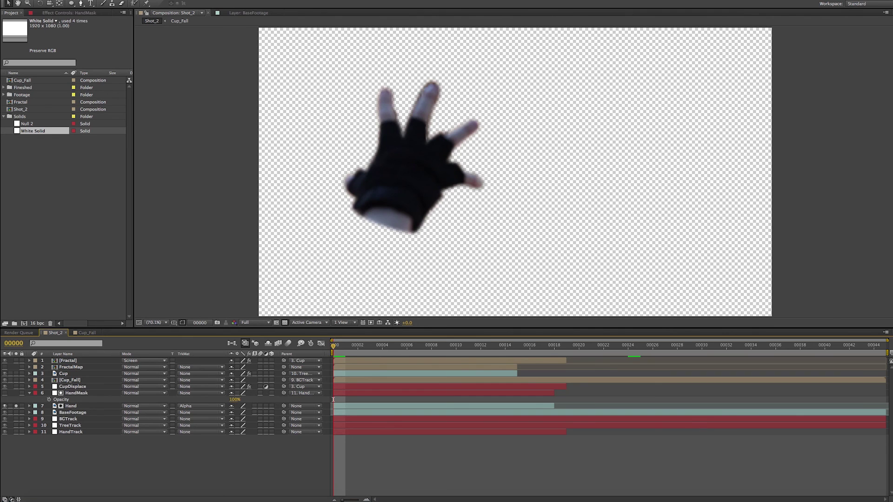
# Step: Preview the cut-out hand, then unsolo the Hand layer and check the composite over the first frames
pyautogui.press('space')
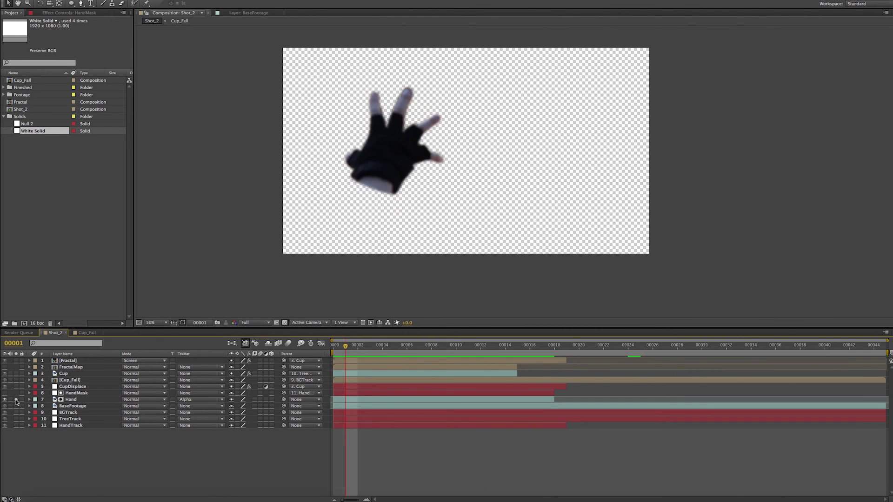
pyautogui.click(16, 400)
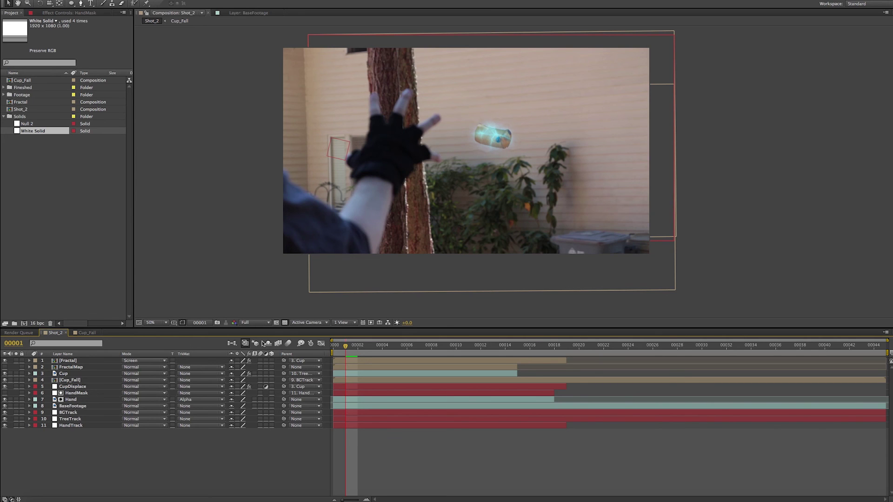
pyautogui.moveTo(340, 347); pyautogui.dragTo(359, 345)
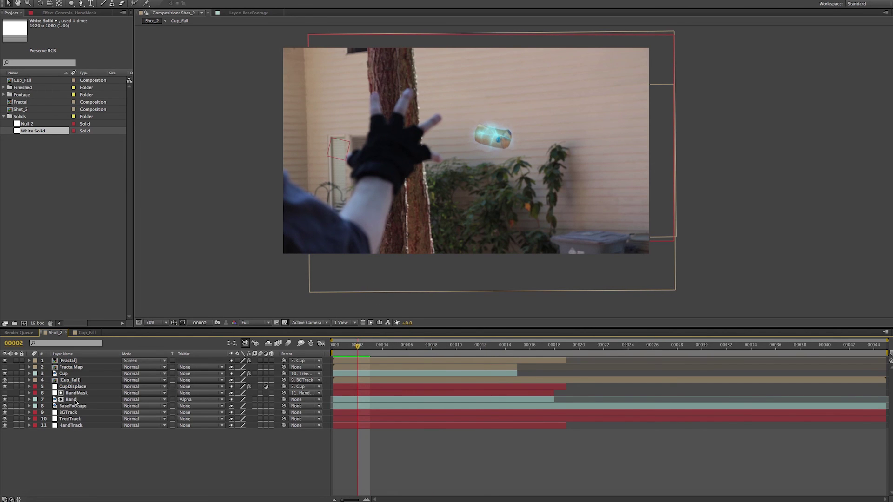
pyautogui.click(333, 348)
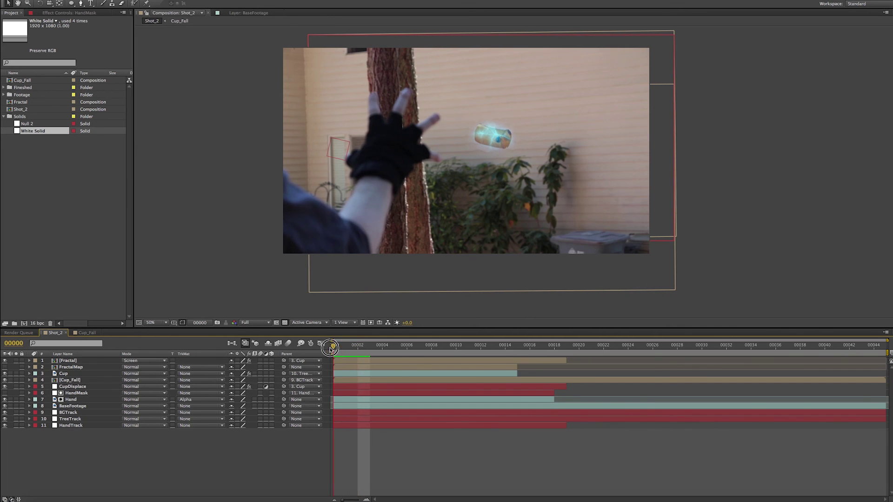
# Step: Add a White Solid directly beneath the Hand layer, centre it on the glove and parent it to HandTrack
pyautogui.moveTo(20, 131); pyautogui.dragTo(69, 401)
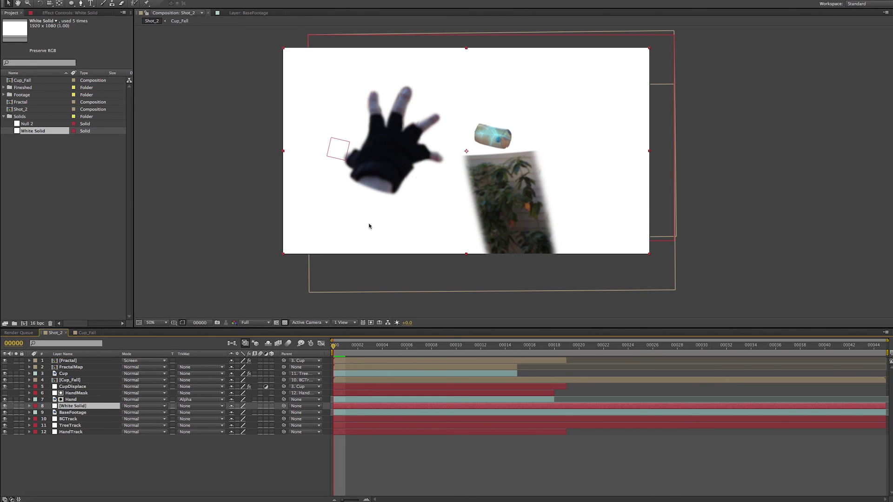
pyautogui.moveTo(450, 192); pyautogui.dragTo(375, 192)
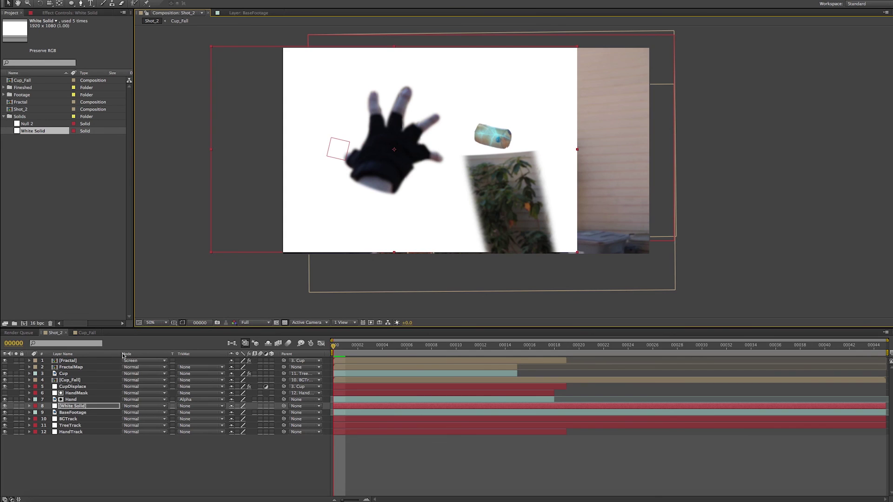
pyautogui.click(302, 408)
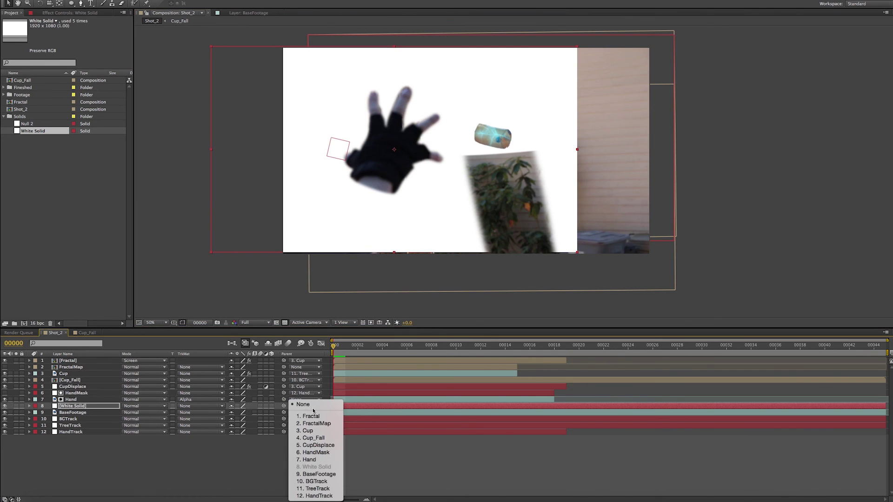
pyautogui.click(318, 489)
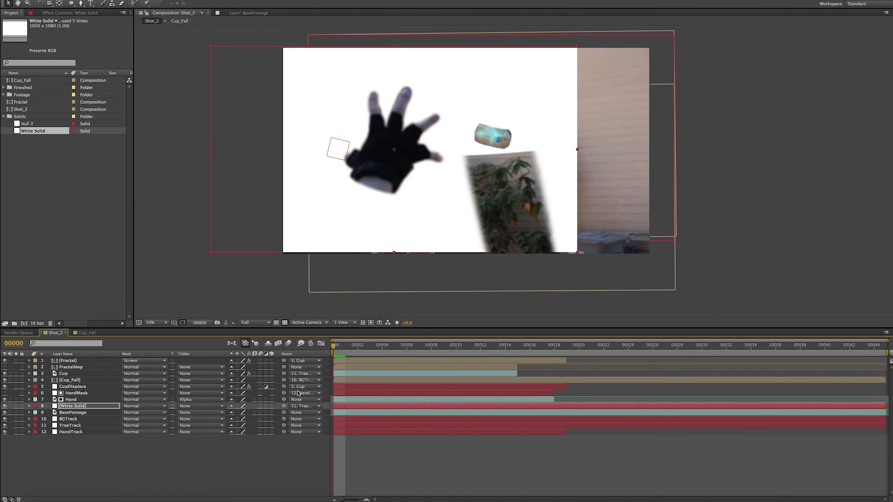
pyautogui.click(296, 408)
pyautogui.click(307, 496)
# Step: Fit the composition view, preview the solid's motion, and trim the solid to end together with the HandTrack layer
pyautogui.click(157, 327)
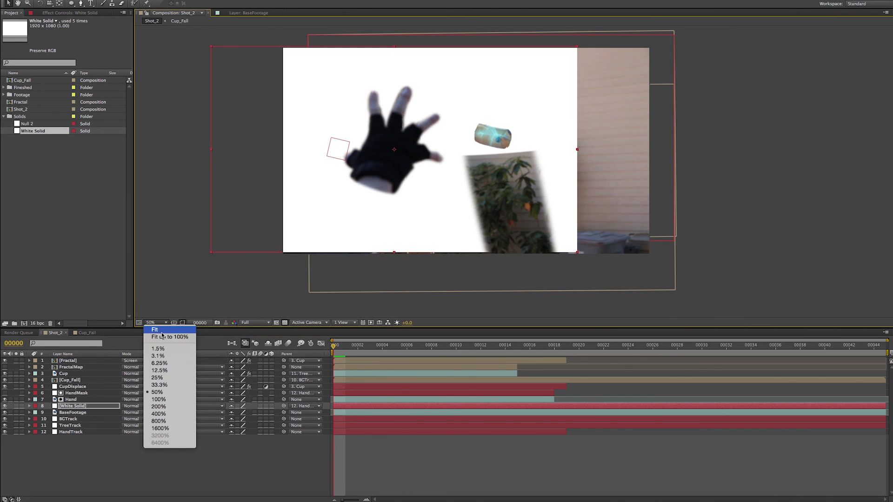
pyautogui.click(170, 335)
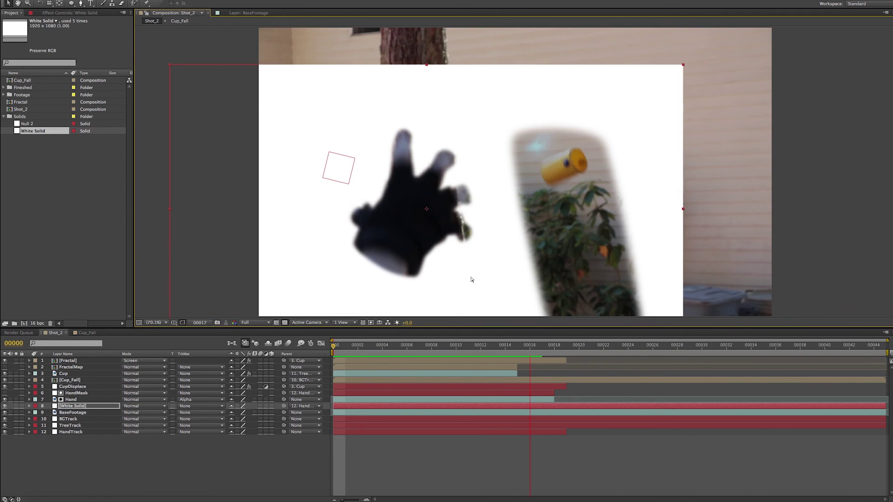
pyautogui.click(564, 349)
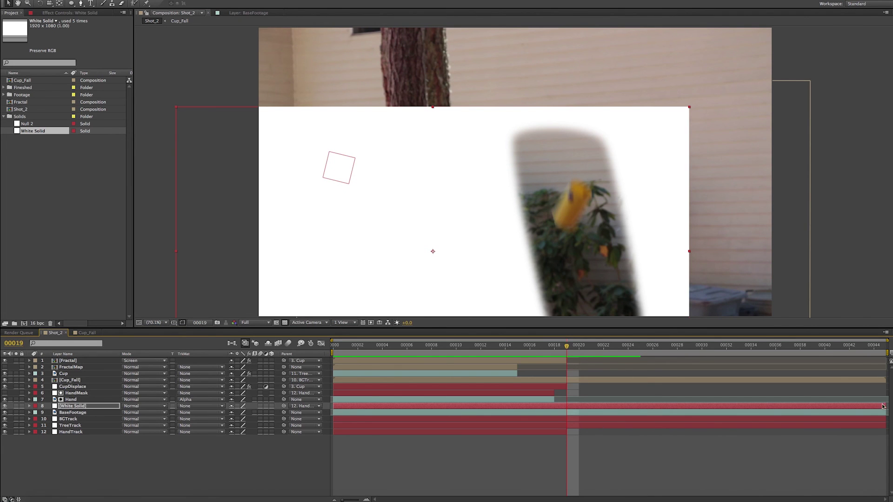
pyautogui.moveTo(885, 407); pyautogui.dragTo(563, 411)
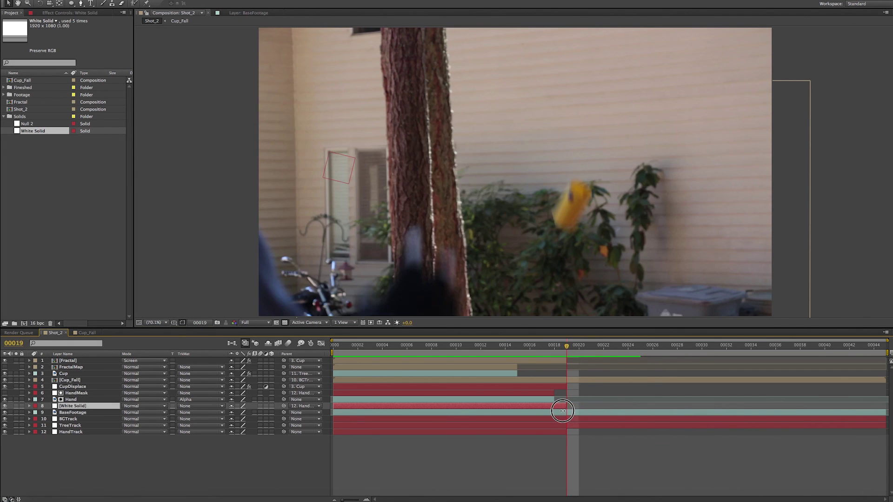
pyautogui.moveTo(562, 350); pyautogui.dragTo(321, 362)
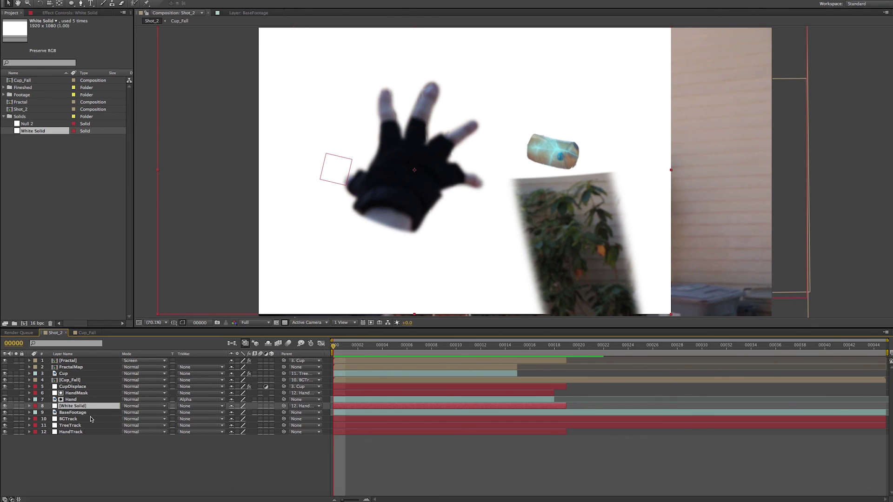
# Step: Rename the White Solid layer as HandDisplace
pyautogui.press('Return')
pyautogui.write('H')
pyautogui.write('andDisplace')
pyautogui.press('Return')
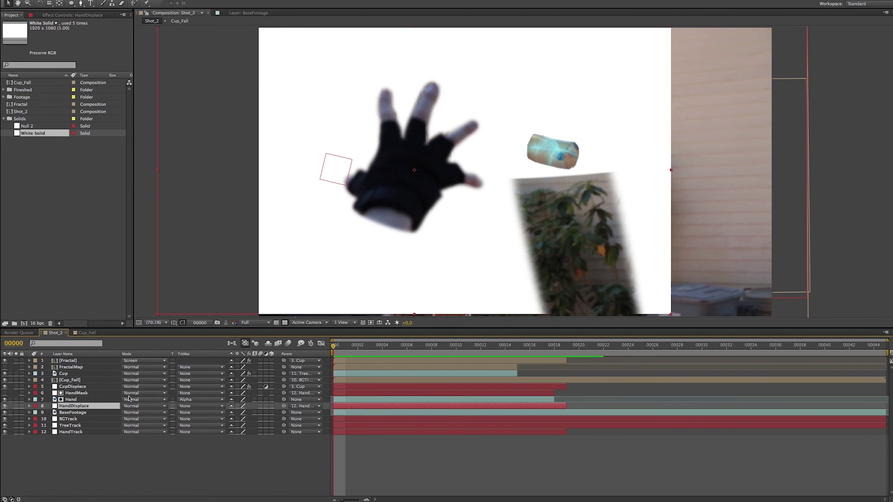
# Step: Draw a circular mask on HandDisplace around the gloved palm and shift the layer slightly upward
pyautogui.click(72, 4)
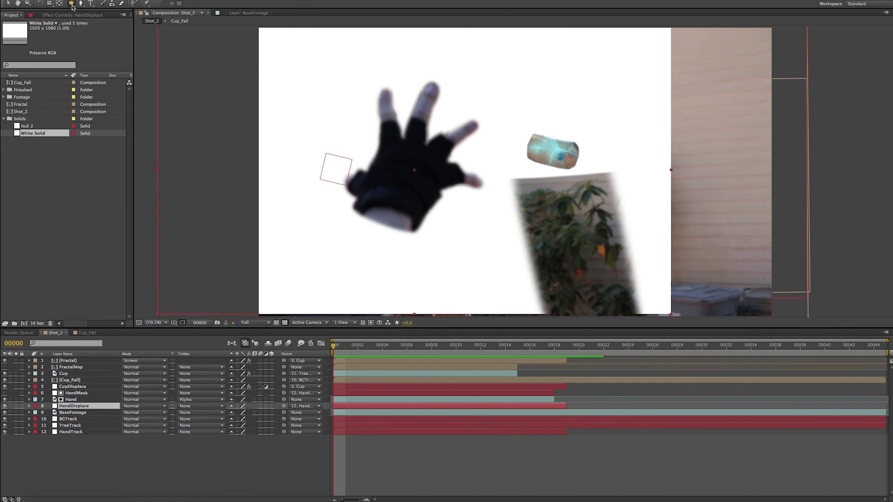
pyautogui.moveTo(414, 170); pyautogui.dragTo(478, 205)
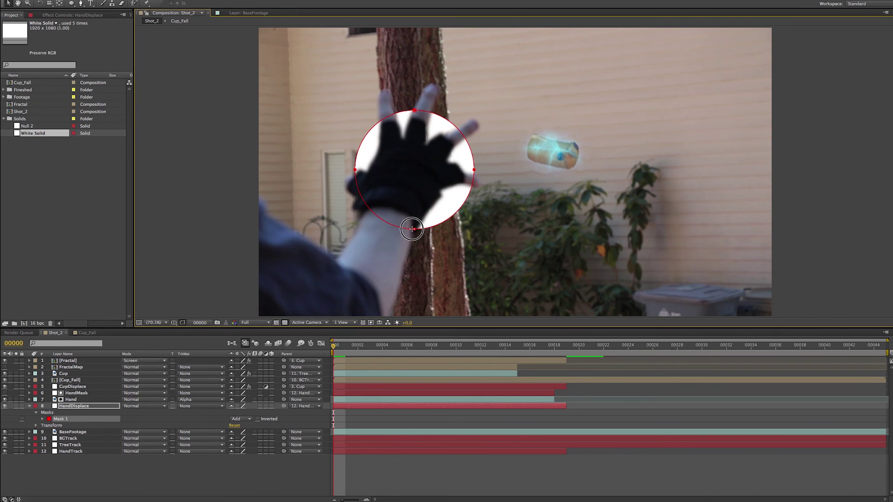
pyautogui.moveTo(414, 229); pyautogui.dragTo(413, 219)
pyautogui.press('super+z')
pyautogui.click(83, 407)
pyautogui.moveTo(433, 186); pyautogui.dragTo(433, 176)
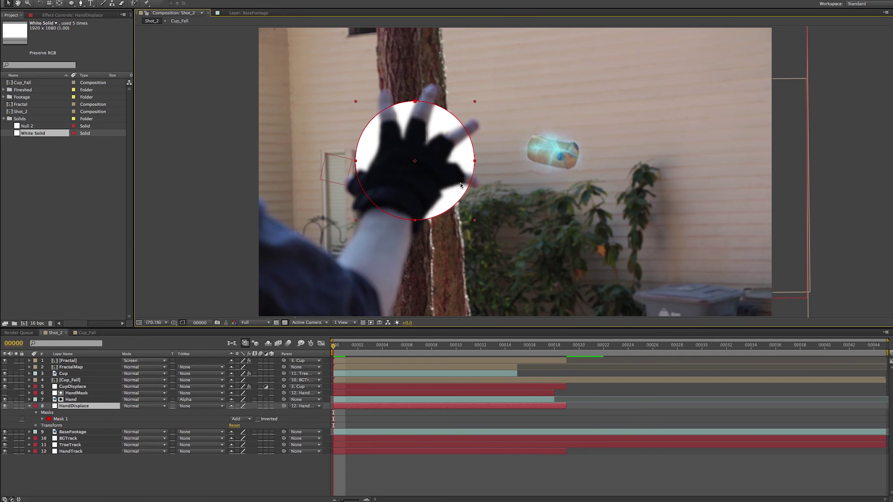
# Step: Feather the circular mask on the HandDisplace layer by 65 pixels
pyautogui.click(806, 277)
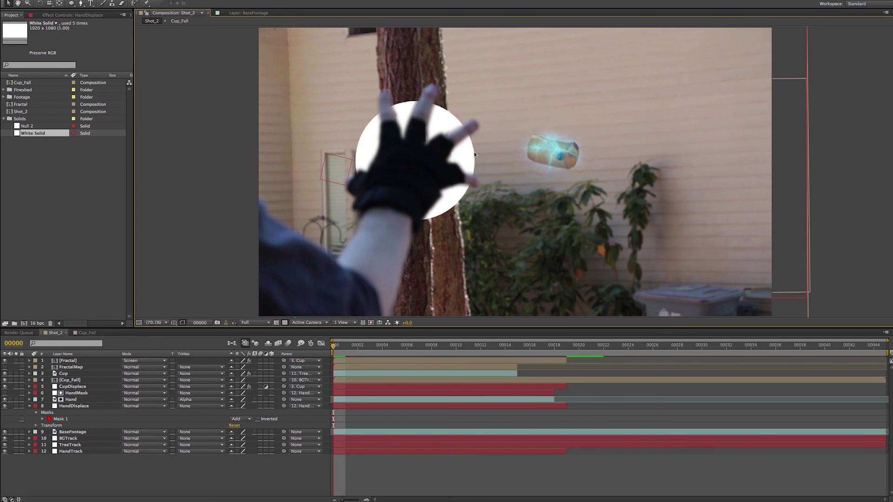
pyautogui.click(69, 406)
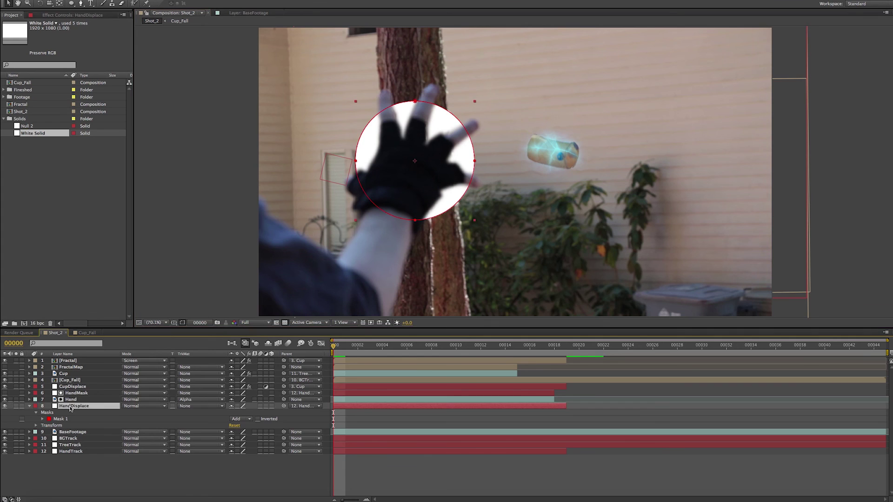
pyautogui.click(32, 411)
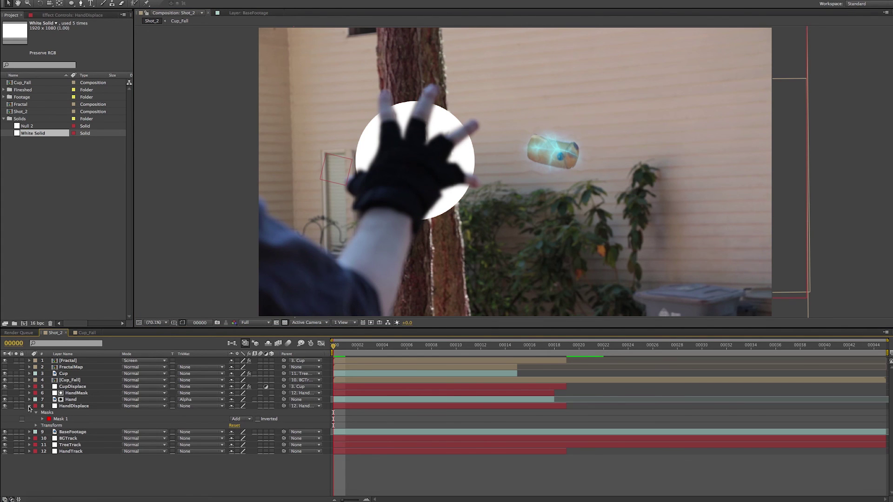
pyautogui.click(30, 407)
pyautogui.click(65, 406)
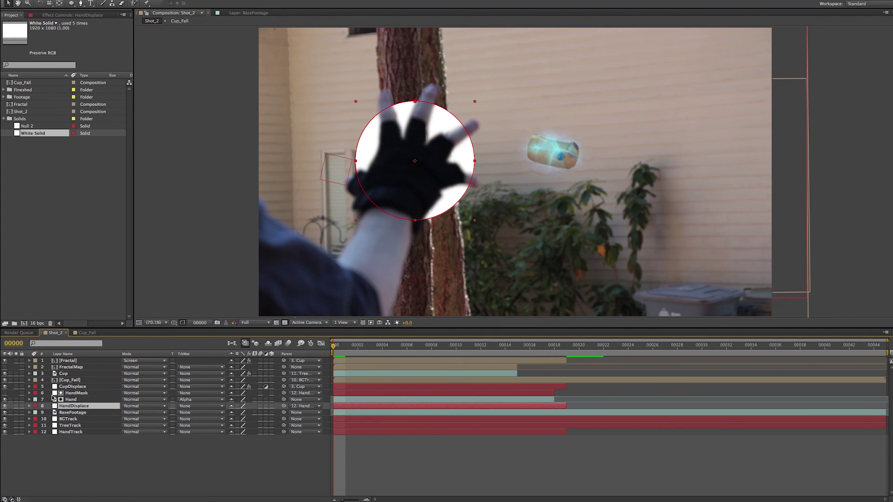
pyautogui.press('f')
pyautogui.click(245, 420)
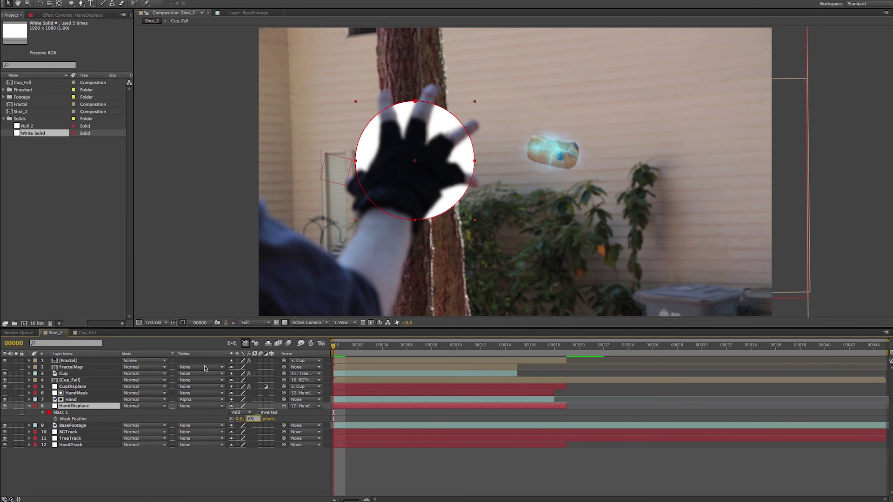
pyautogui.write('65')
pyautogui.press('Return')
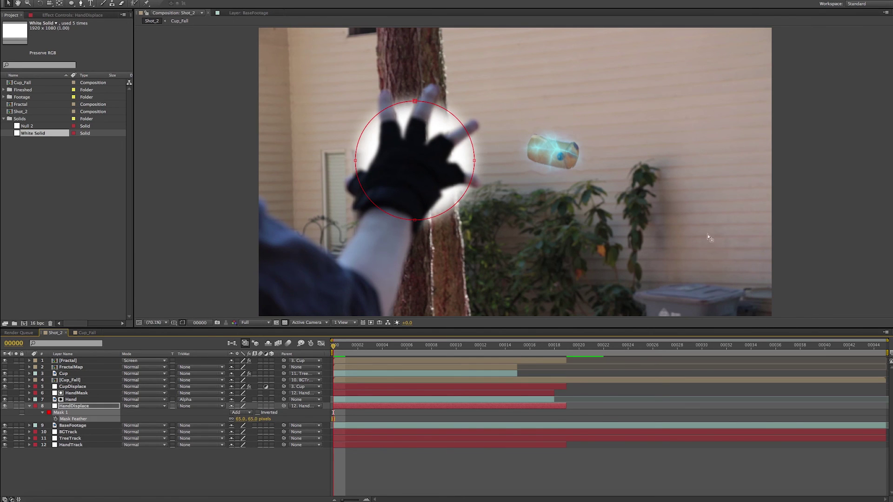
# Step: Apply Turbulent Displace to the HandDisplace layer and turn the layer into an adjustment layer
pyautogui.click(842, 221)
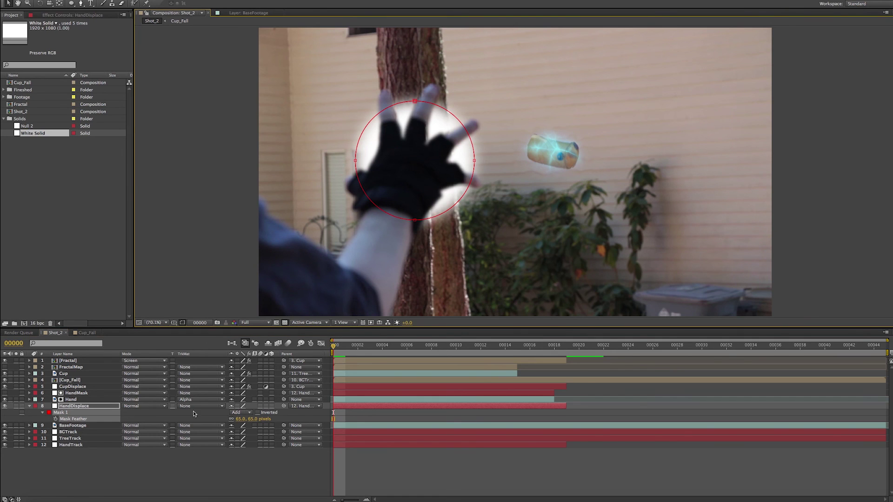
pyautogui.click(180, 462)
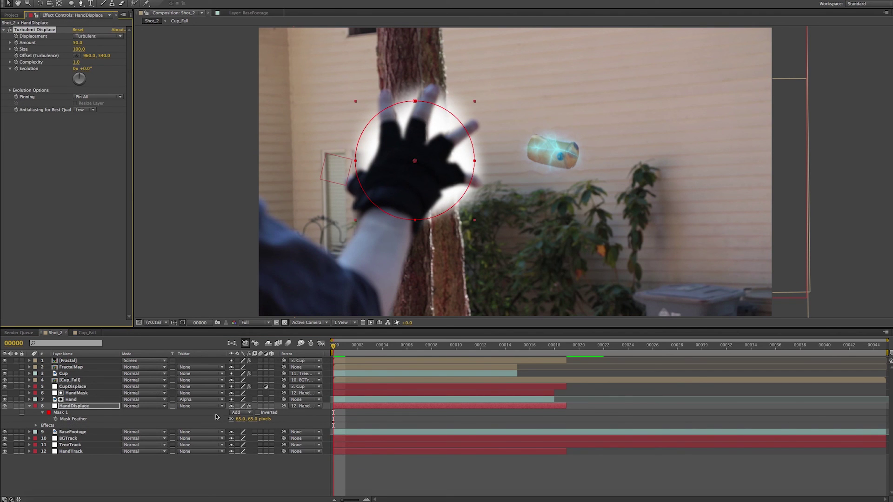
pyautogui.click(267, 407)
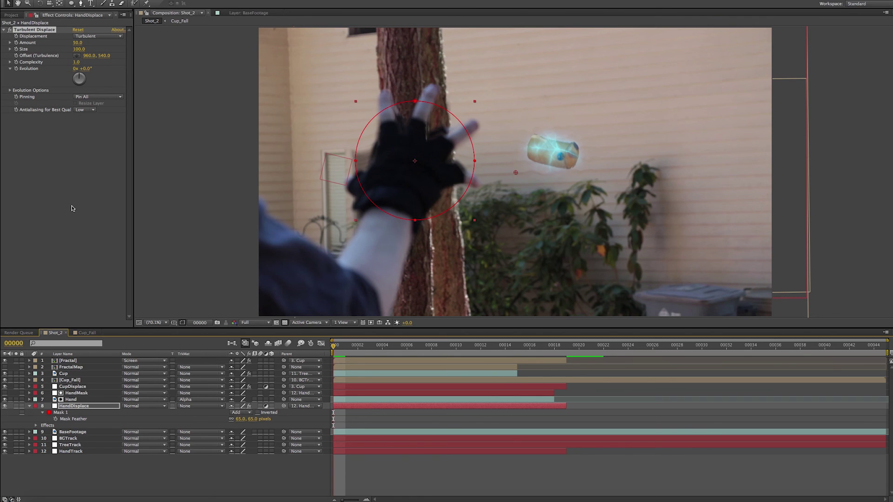
# Step: Set HandDisplace's Turbulent Displace to an Amount of 60, a Size of 16 and a Complexity of 3
pyautogui.click(77, 43)
pyautogui.write('60')
pyautogui.press('Return')
pyautogui.click(78, 49)
pyautogui.write('16')
pyautogui.press('Return')
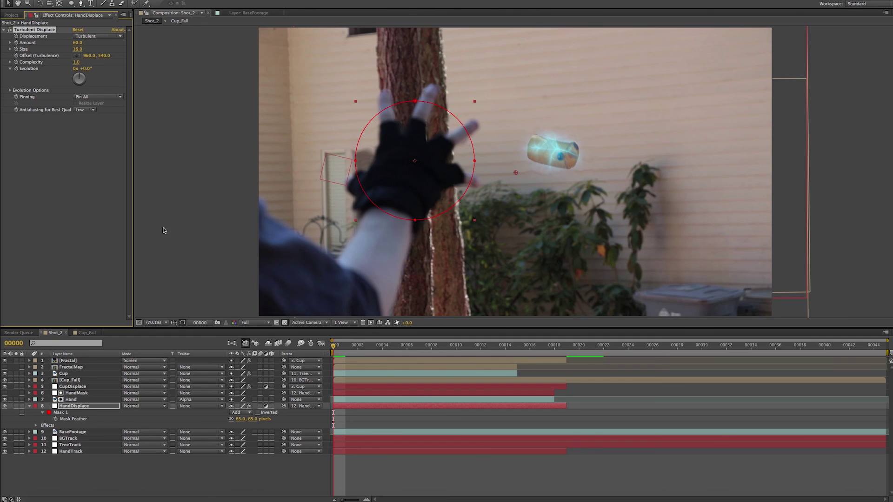
pyautogui.click(77, 62)
pyautogui.write('3')
pyautogui.press('Return')
# Step: Animate the Evolution of HandDisplace's Turbulent Displace with the expression time*500 and preview the distortion
pyautogui.keyDown('alt'); pyautogui.click(16, 69); pyautogui.keyUp('alt')
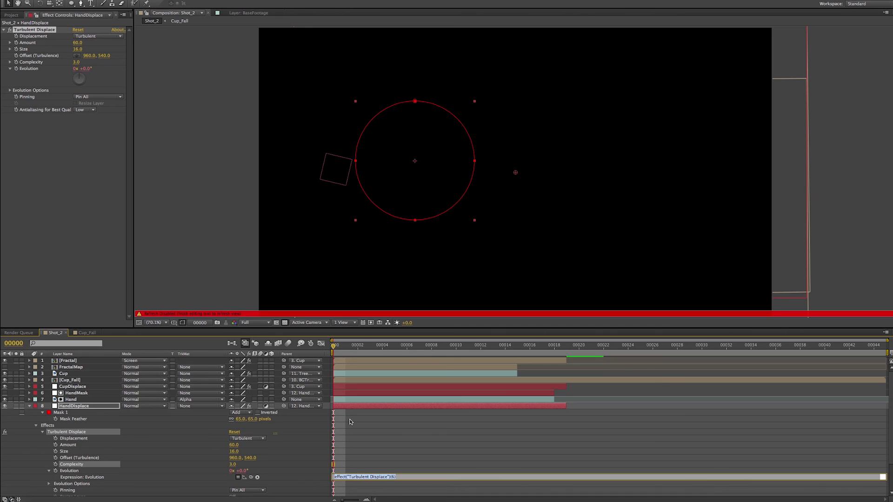
pyautogui.write('time*500')
pyautogui.press('KP_Enter')
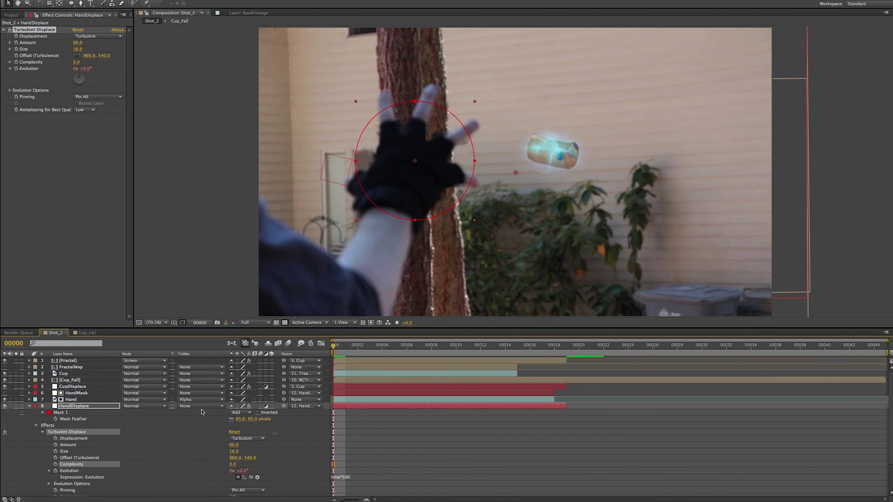
pyautogui.click(30, 408)
pyautogui.click(135, 438)
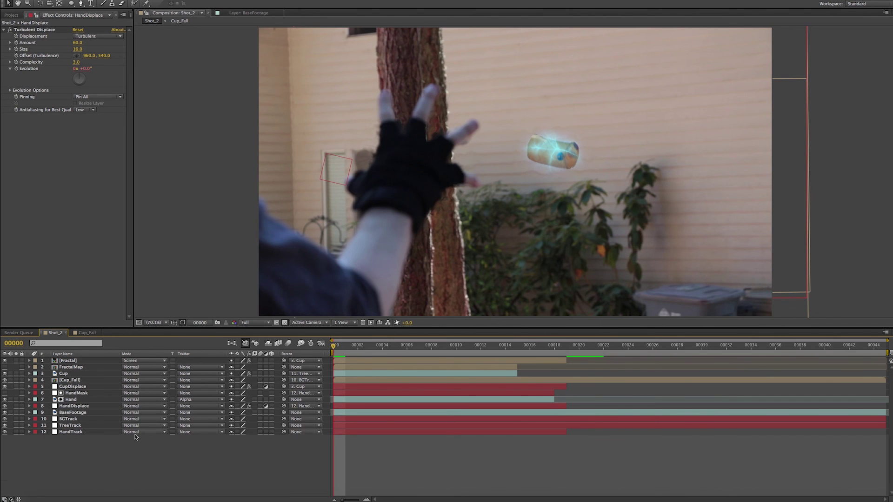
pyautogui.press('KP_0')
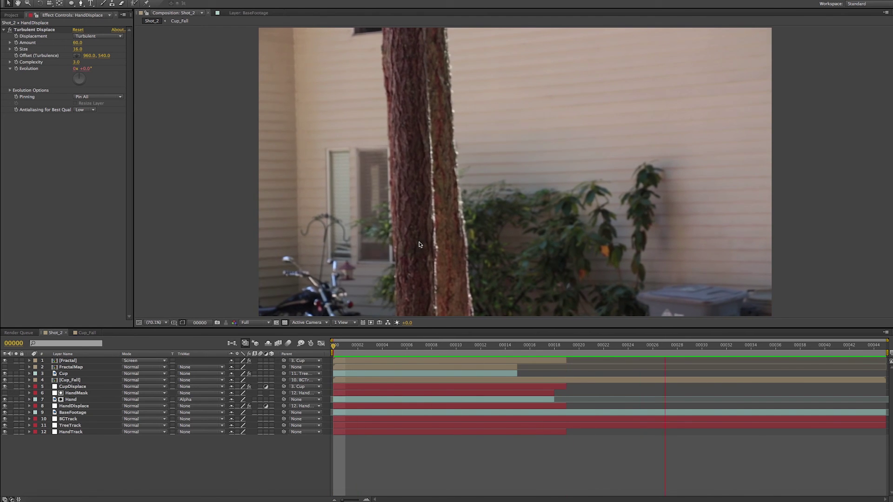
pyautogui.click(338, 348)
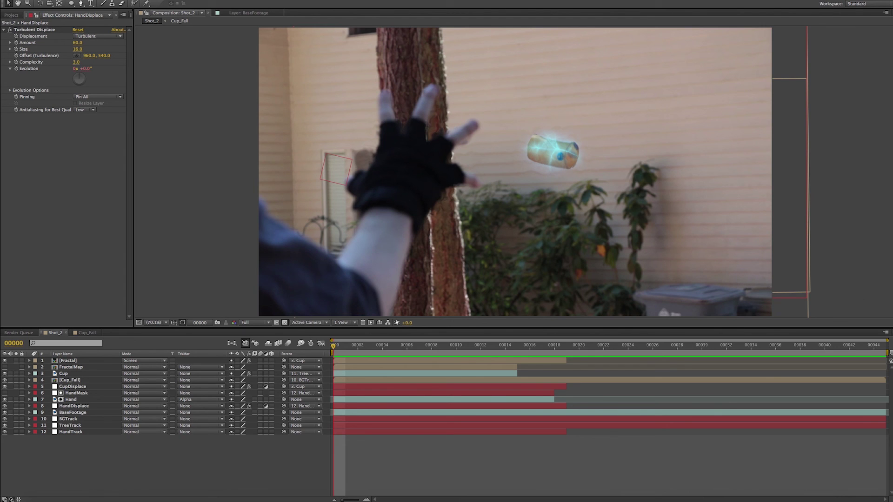
# Step: Add a Fast Blur with a blurriness of 8 to HandDisplace and place it above Turbulent Displace
pyautogui.click(93, 410)
pyautogui.moveTo(93, 409); pyautogui.dragTo(96, 407)
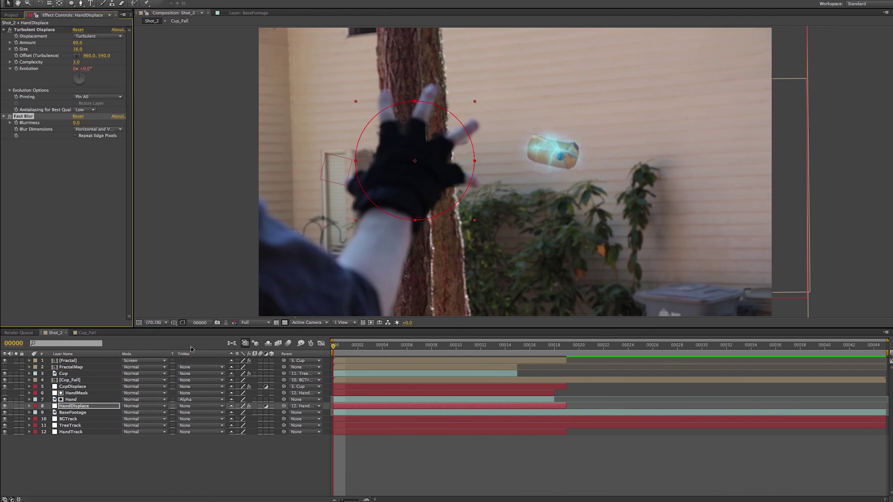
pyautogui.click(76, 124)
pyautogui.press('Return')
pyautogui.moveTo(26, 117); pyautogui.dragTo(37, 28)
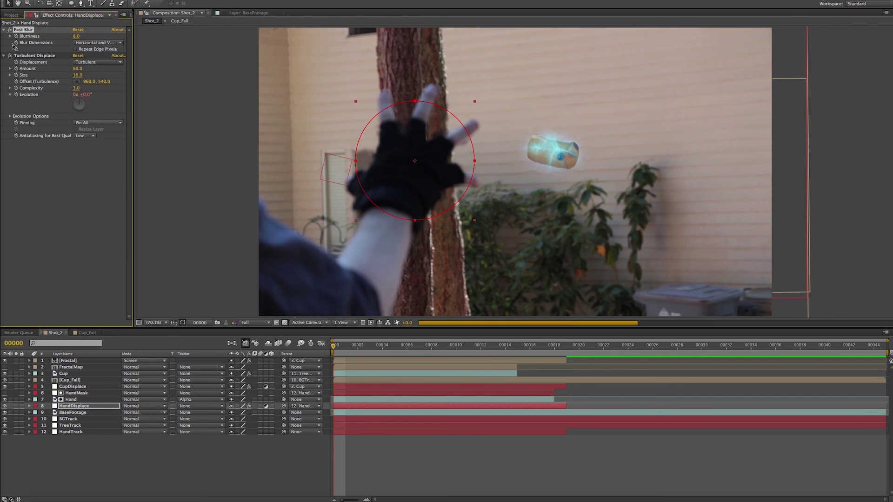
pyautogui.click(4, 55)
pyautogui.click(35, 169)
# Step: Try a Fast Blur blurriness of 6 on HandDisplace and return it to 8
pyautogui.click(76, 36)
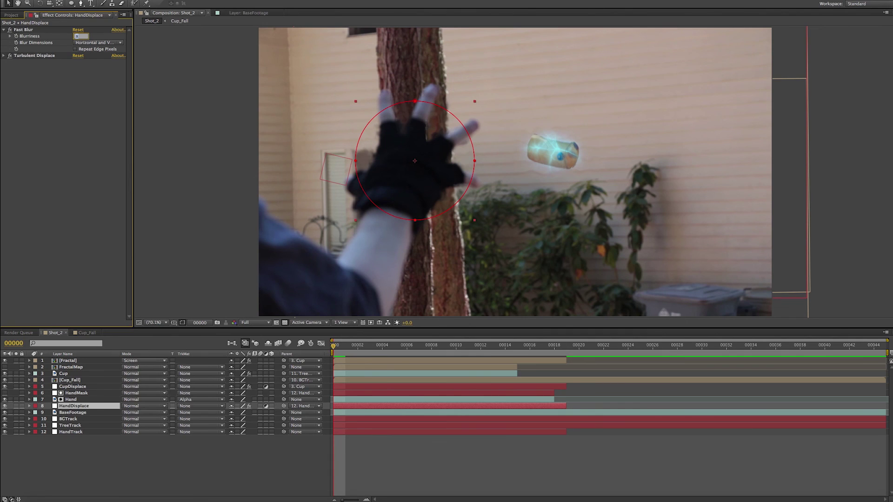
pyautogui.write('6')
pyautogui.press('Return')
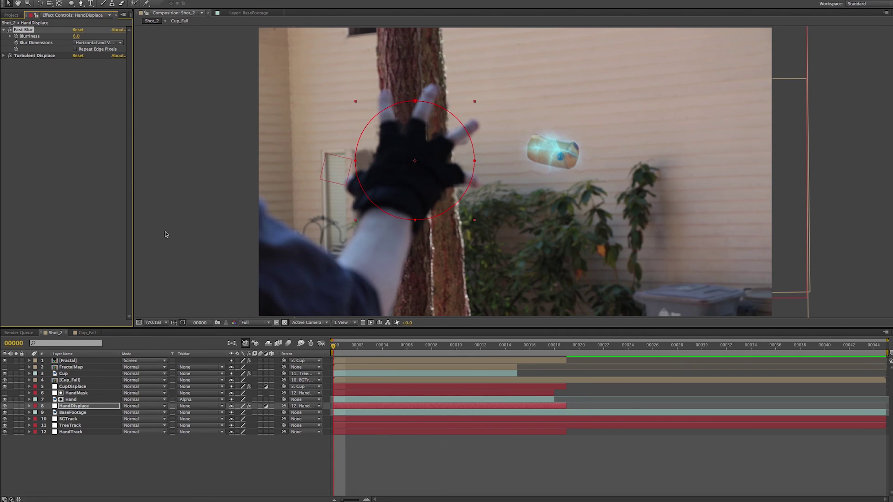
pyautogui.click(77, 36)
pyautogui.write('8')
pyautogui.press('Return')
# Step: Set the Turbulent Displace Complexity on HandDisplace to 2 and preview the shot
pyautogui.click(5, 56)
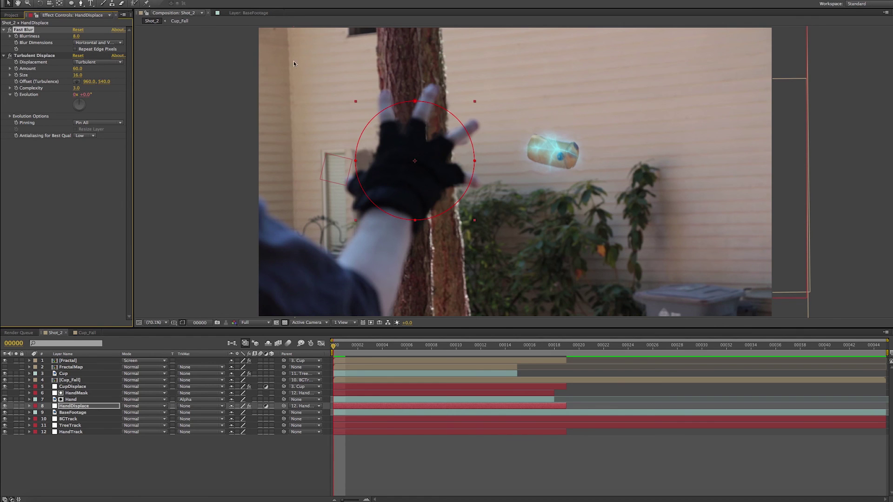
pyautogui.click(75, 87)
pyautogui.write('2')
pyautogui.press('Return')
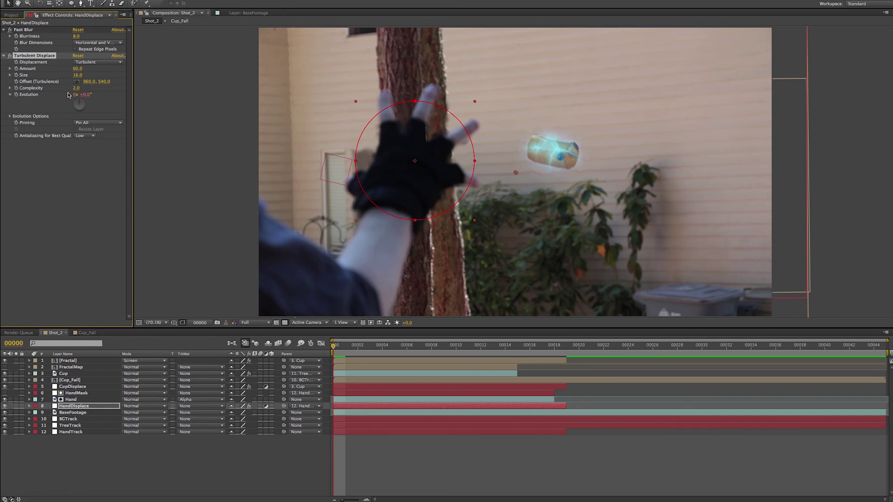
pyautogui.click(843, 178)
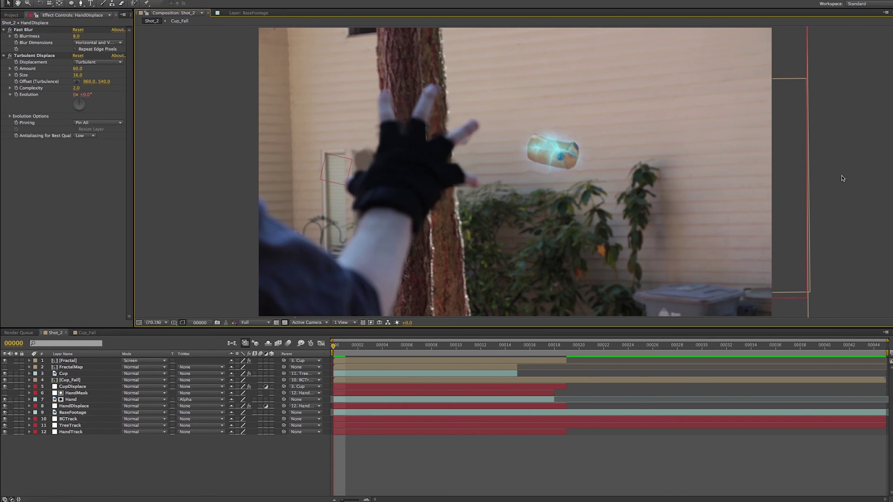
pyautogui.press('space')
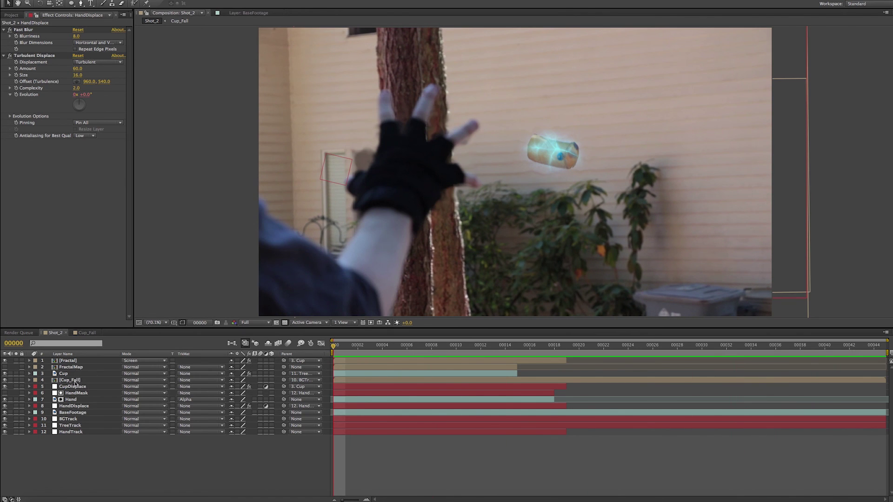
# Step: Add Opacity keyframes at frame 14 to both the Fractal and CupDisplace layers, keeping them at 100%
pyautogui.click(79, 386)
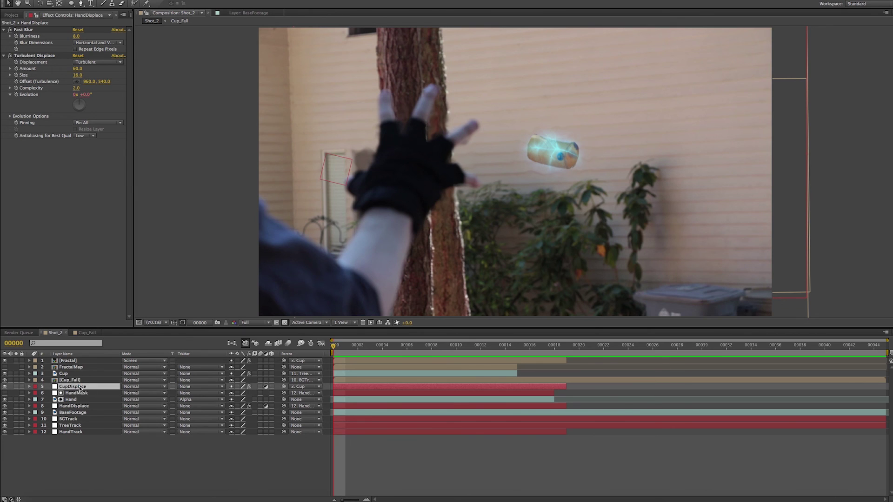
pyautogui.click(79, 361)
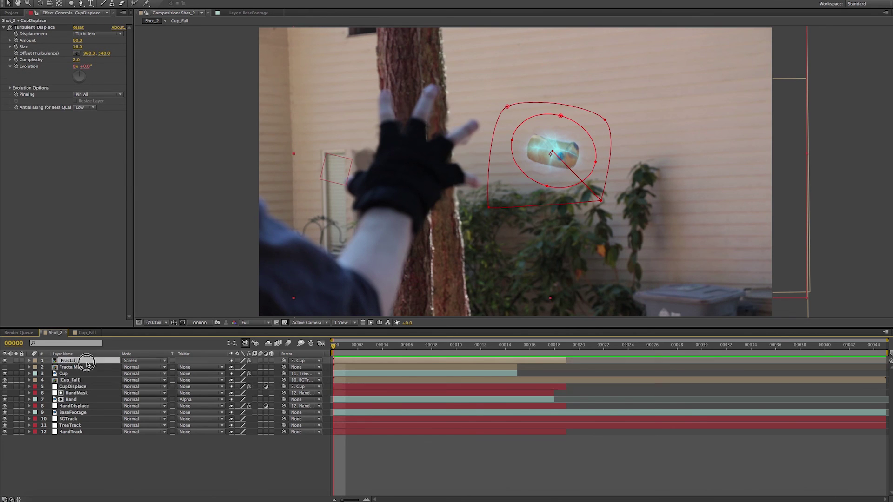
pyautogui.keyDown('ctrl'); pyautogui.click(85, 389); pyautogui.keyUp('ctrl')
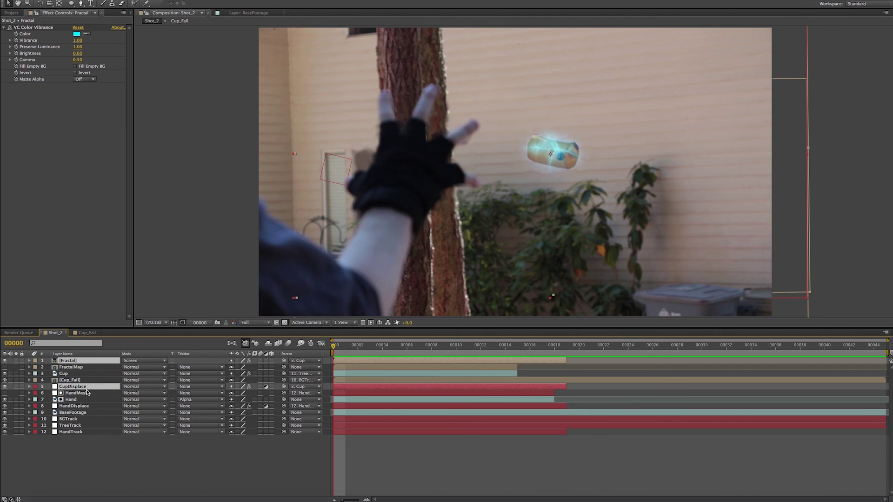
pyautogui.press('t')
pyautogui.moveTo(447, 350); pyautogui.dragTo(519, 349)
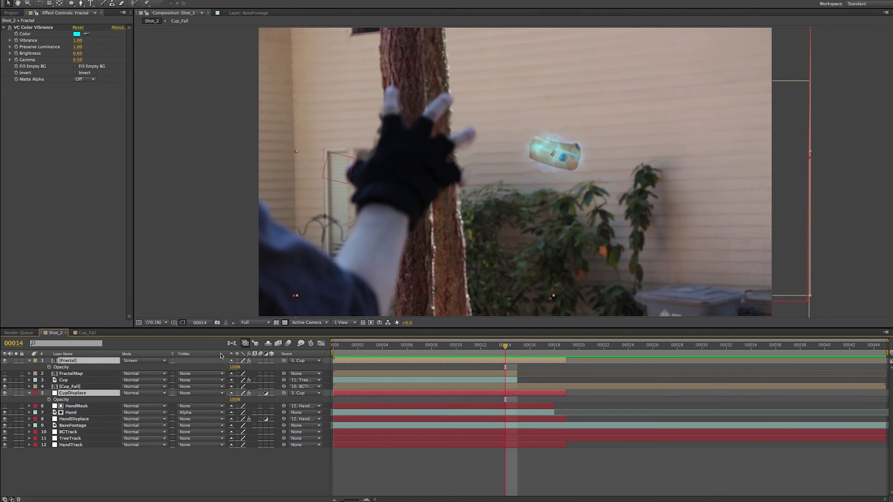
pyautogui.click(49, 399)
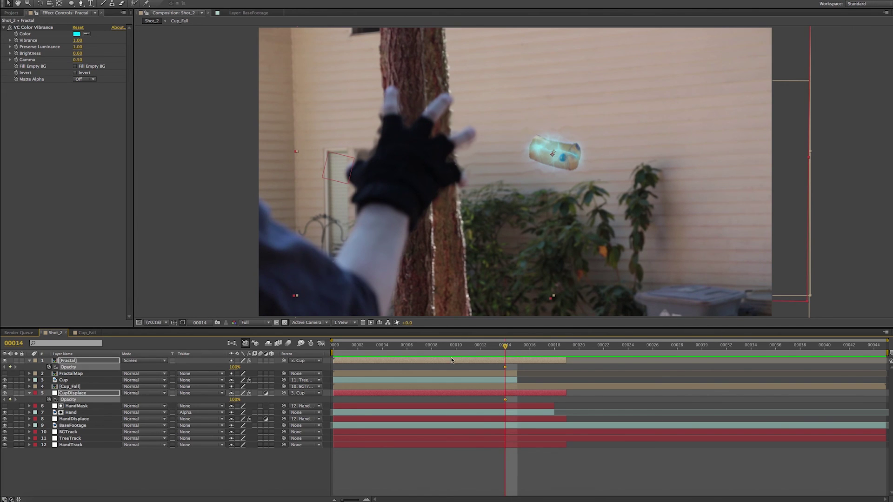
# Step: Keyframe the Opacity of Fractal and CupDisplace to 0% at frame 19 and preview the fade-out
pyautogui.moveTo(561, 349); pyautogui.dragTo(566, 350)
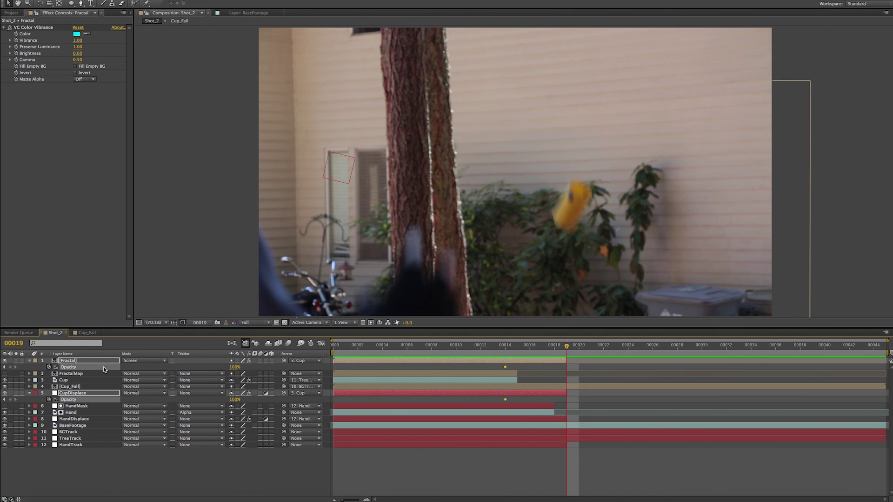
pyautogui.write('0')
pyautogui.press('Return')
pyautogui.press('KP_0')
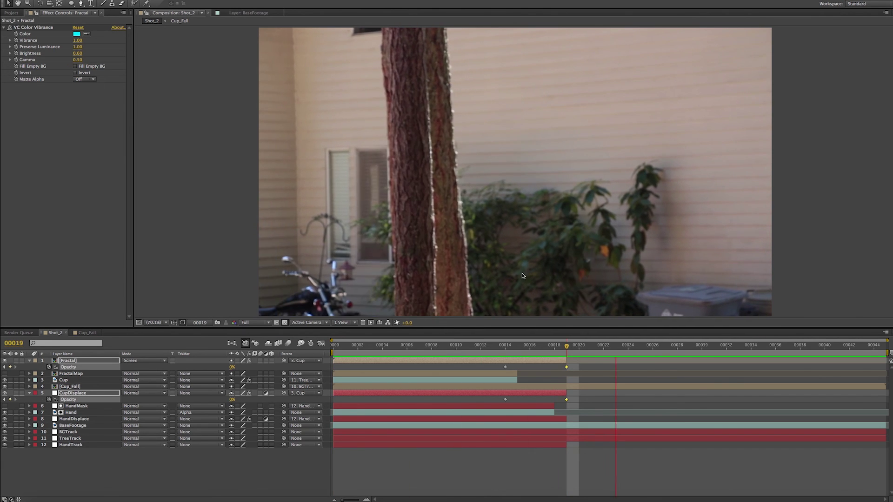
pyautogui.press('space')
pyautogui.click(402, 401)
# Step: Duplicate the HandDisplace layer and move the copy directly beneath the original
pyautogui.moveTo(495, 346); pyautogui.dragTo(394, 346)
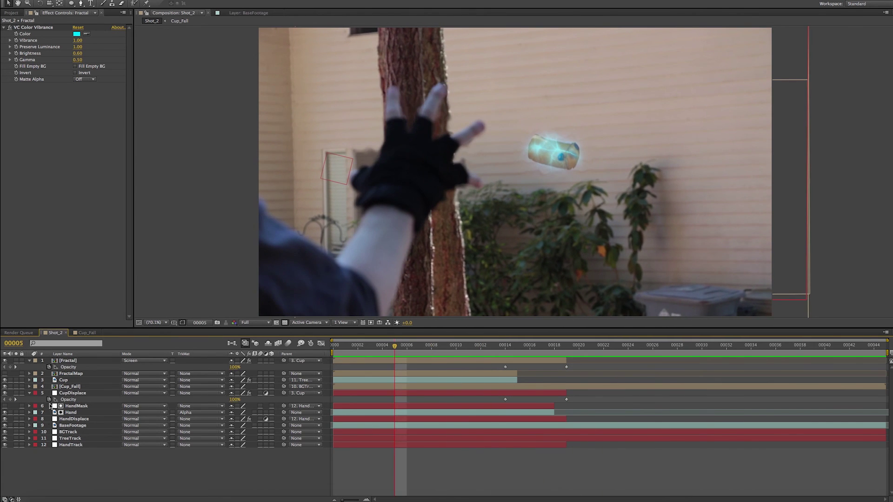
pyautogui.click(78, 419)
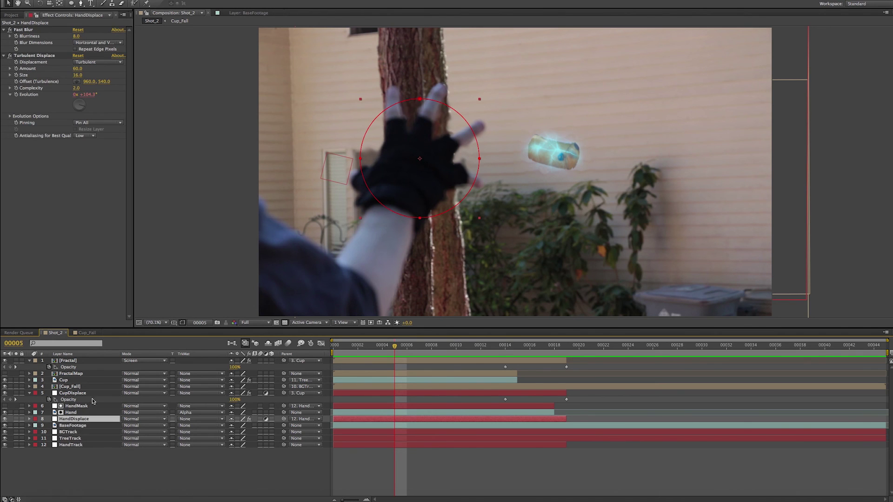
pyautogui.hotkey('ctrl', 'd')
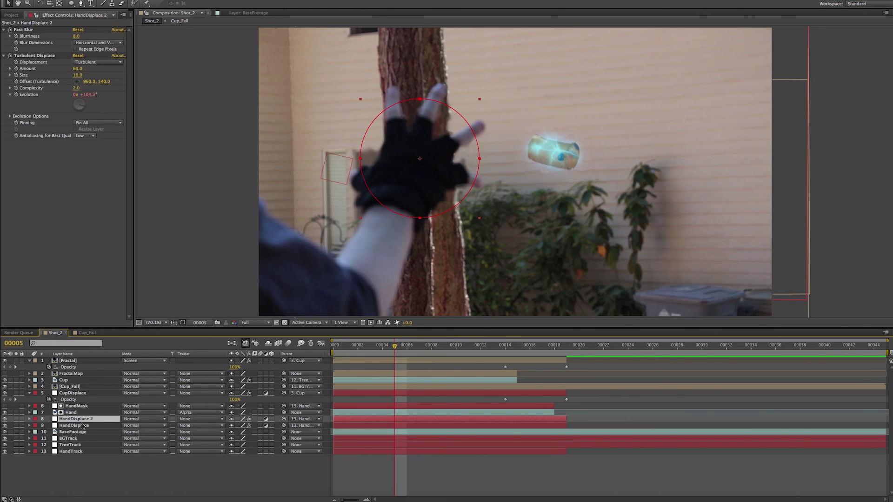
pyautogui.moveTo(82, 432); pyautogui.dragTo(85, 429)
# Step: Rename the duplicated HandDisplace layer as HandGlow
pyautogui.press('Return')
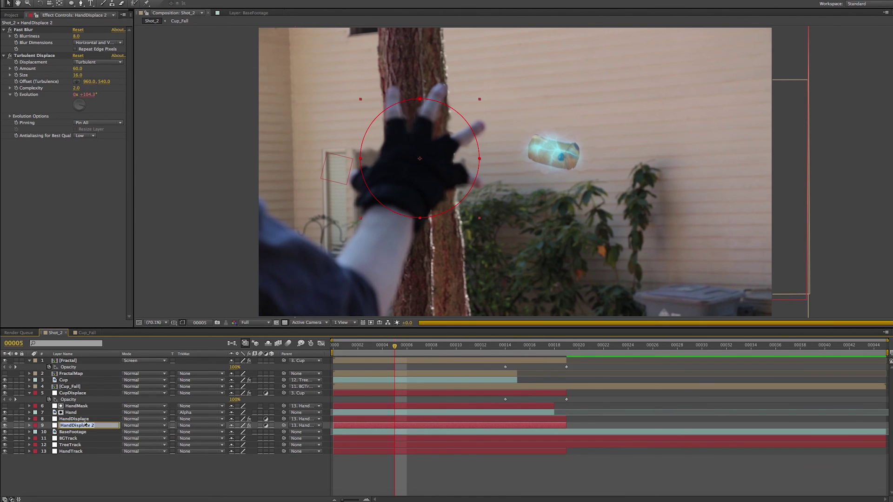
pyautogui.press('Right')
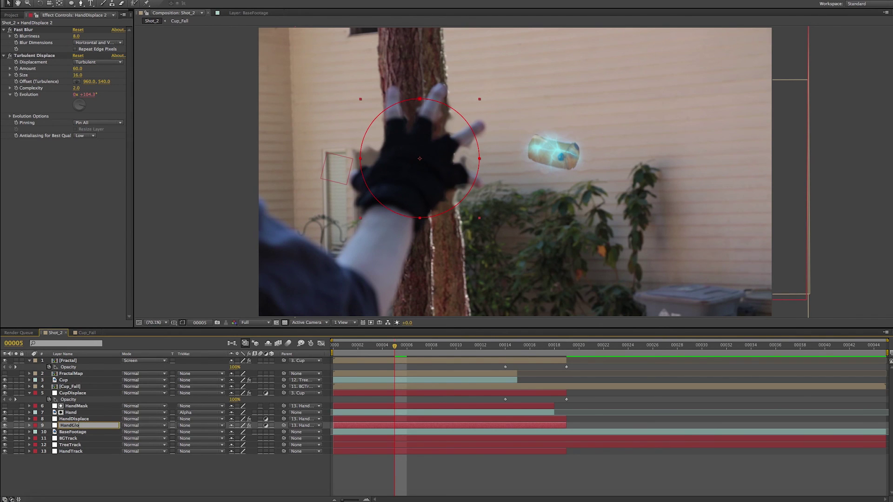
pyautogui.press('Return')
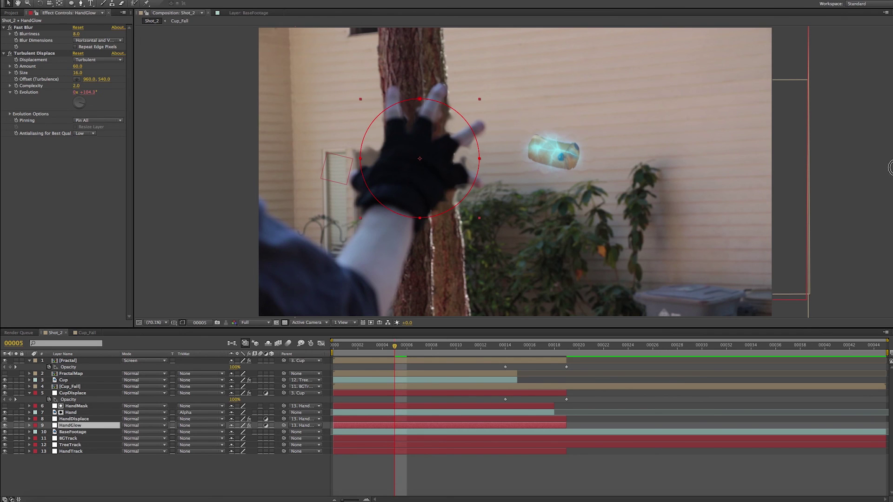
# Step: Apply a Tint effect to HandGlow and remove its Turbulent Displace and Fast Blur effects
pyautogui.moveTo(729, 239); pyautogui.dragTo(71, 426)
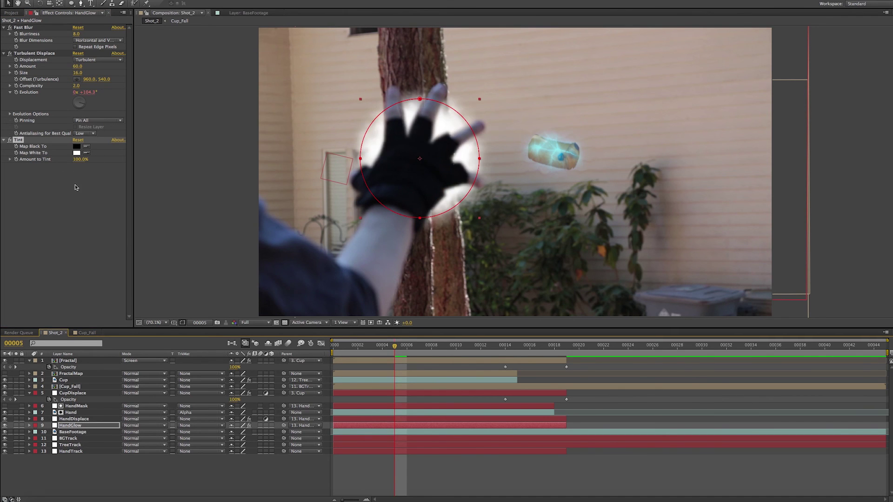
pyautogui.click(35, 53)
pyautogui.press('Delete')
pyautogui.click(29, 29)
pyautogui.press('Delete')
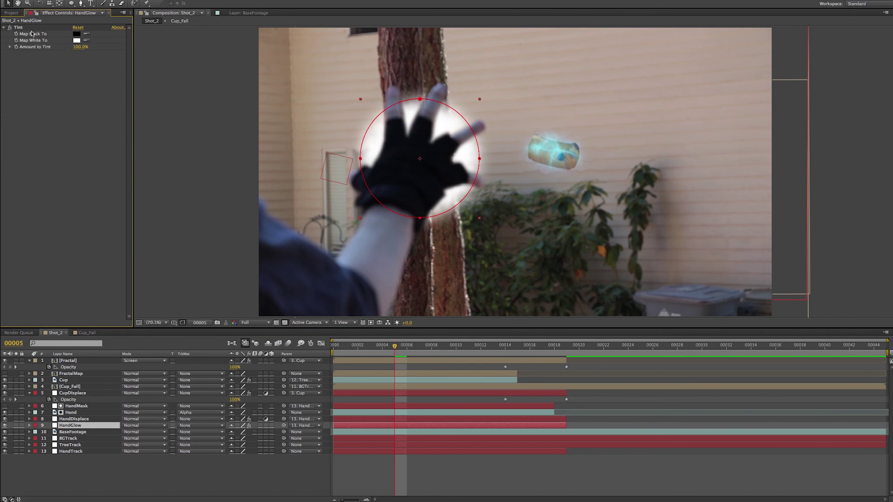
# Step: Change the Tint effect's Map White To color on HandGlow to a light blue
pyautogui.click(76, 41)
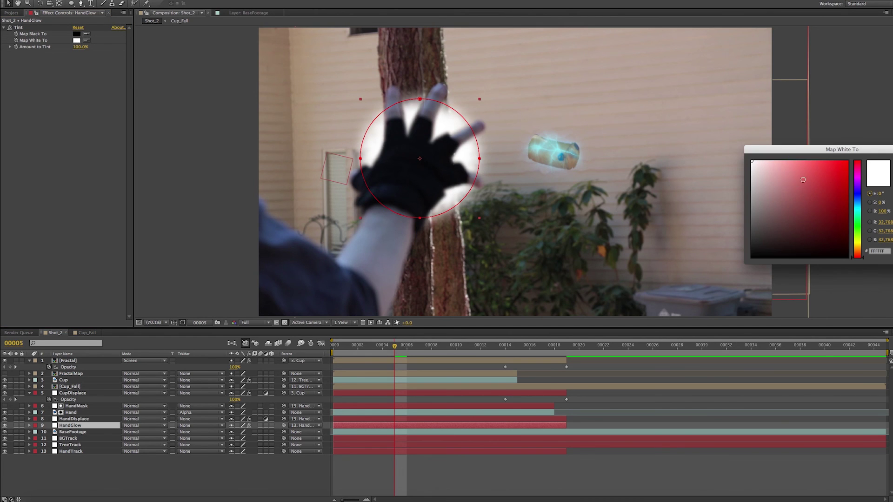
pyautogui.moveTo(859, 208); pyautogui.dragTo(858, 202)
pyautogui.moveTo(826, 172); pyautogui.dragTo(854, 159)
pyautogui.click(823, 161)
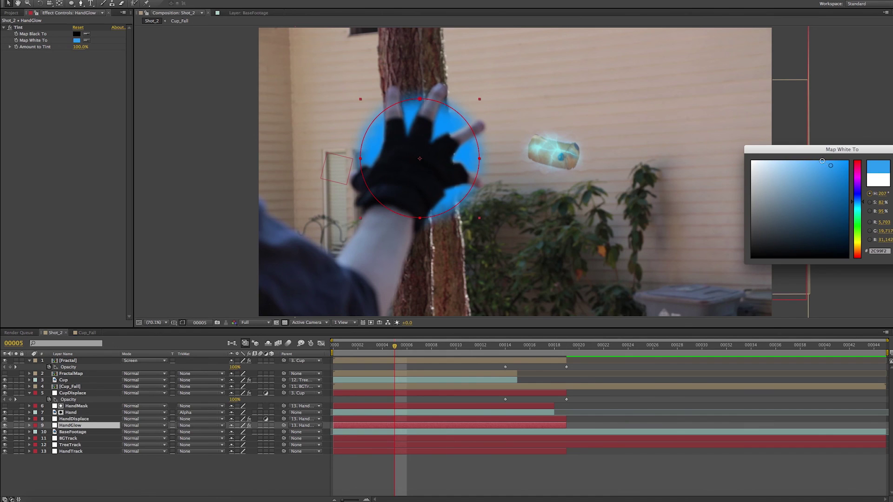
pyautogui.moveTo(824, 161); pyautogui.dragTo(804, 161)
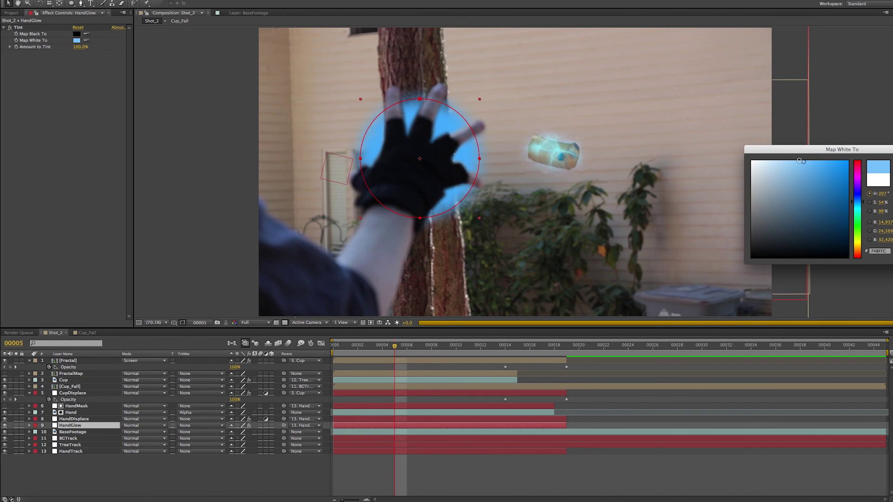
pyautogui.press('Return')
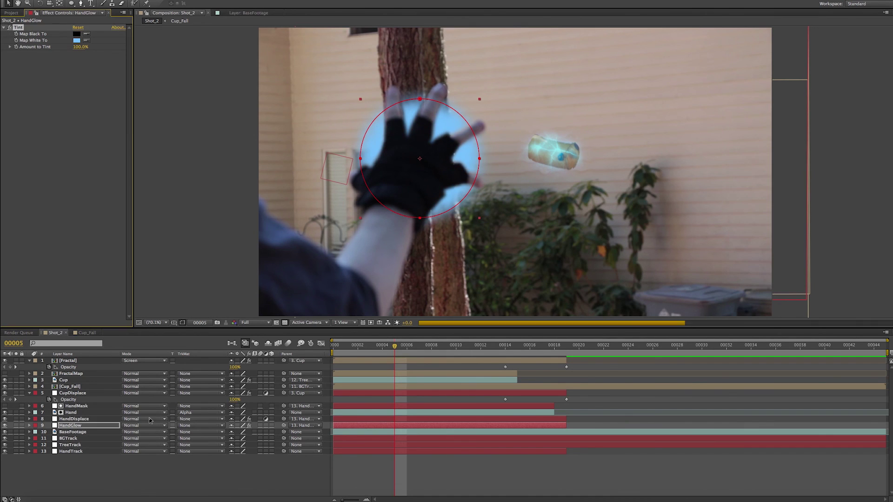
# Step: Scale HandGlow's circular mask down slightly around its center, keeping it behind the gloved hand
pyautogui.press('t')
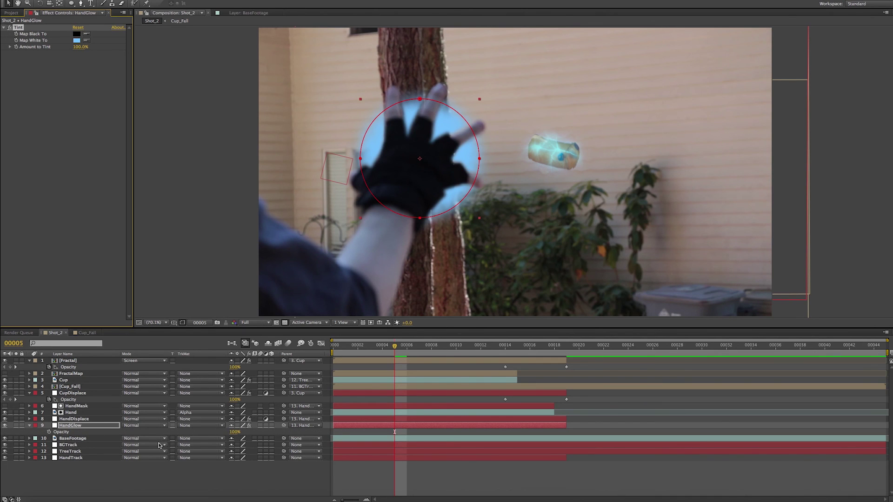
pyautogui.hotkey('shift', 'm')
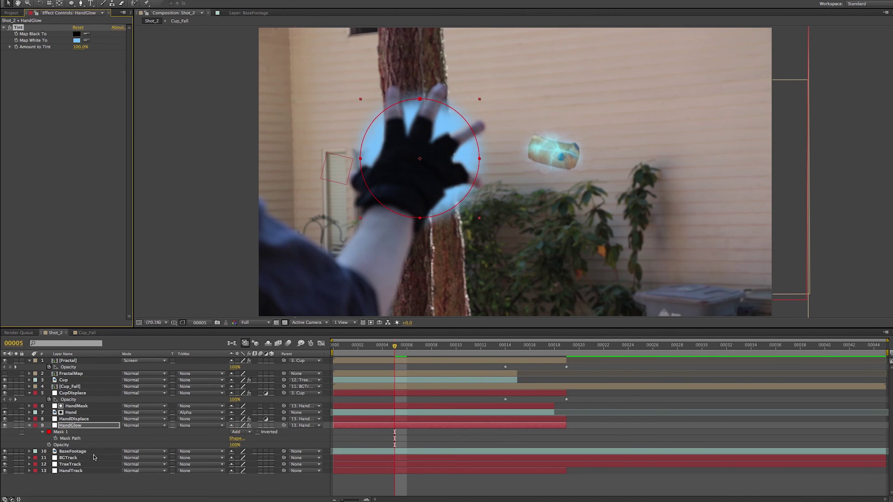
pyautogui.click(63, 433)
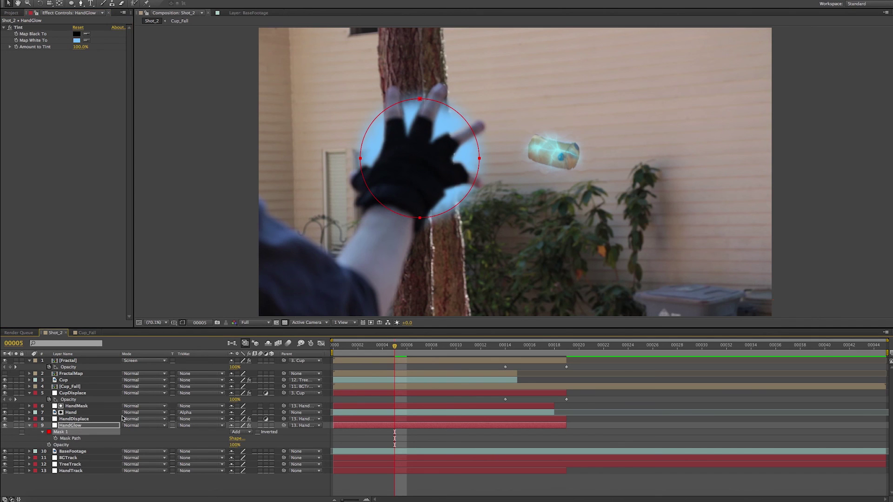
pyautogui.doubleClick(480, 159)
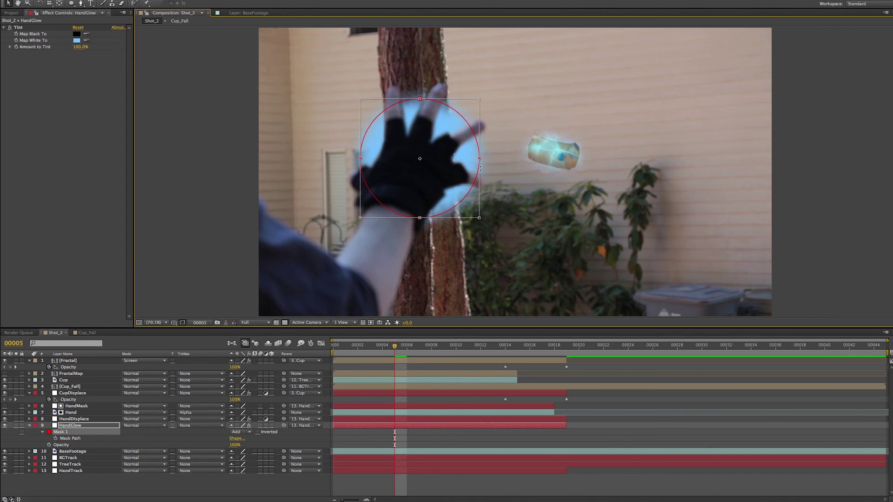
pyautogui.click(479, 218)
pyautogui.moveTo(479, 218); pyautogui.dragTo(471, 209)
pyautogui.press('Return')
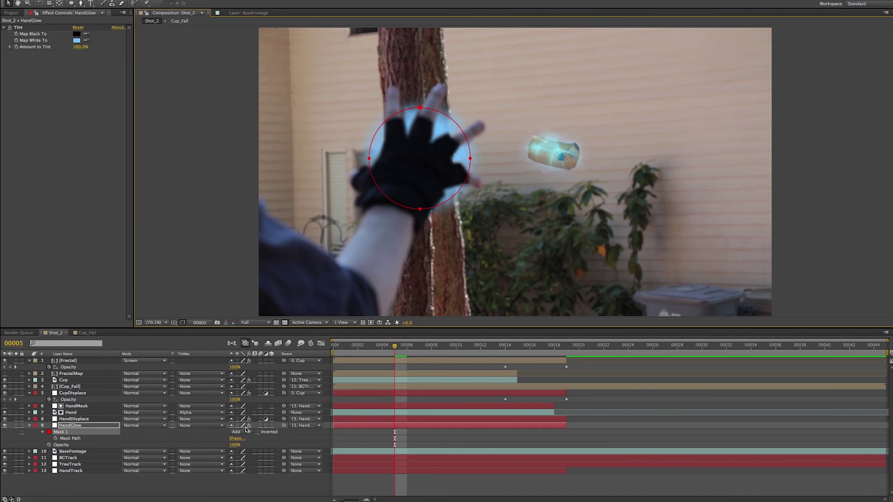
# Step: Try the HandGlow layer at 15% opacity and check the glow with the layer deselected
pyautogui.click(235, 445)
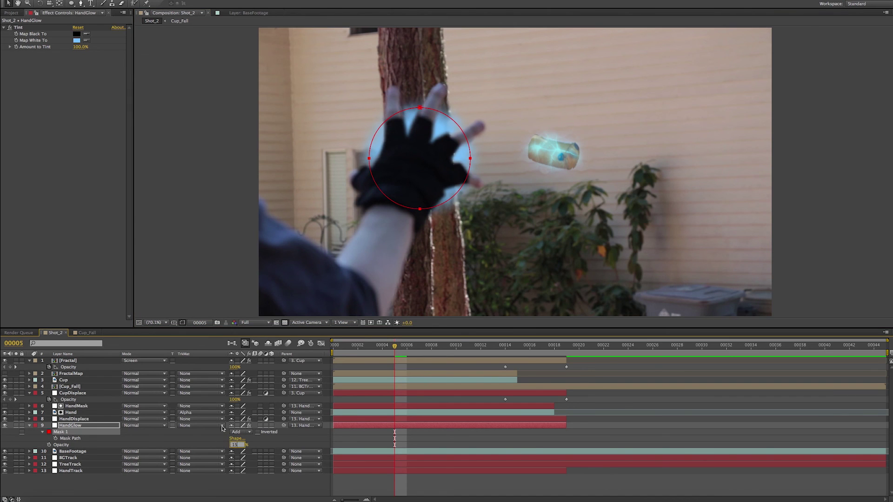
pyautogui.write('15')
pyautogui.press('Return')
pyautogui.click(852, 231)
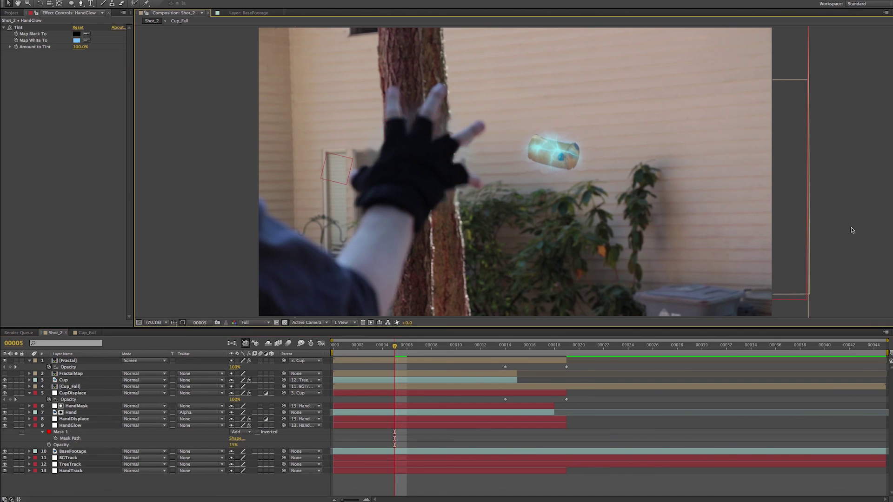
# Step: Set the HandGlow layer's Opacity to 25% and preview the shot
pyautogui.click(233, 446)
pyautogui.write('25')
pyautogui.press('Return')
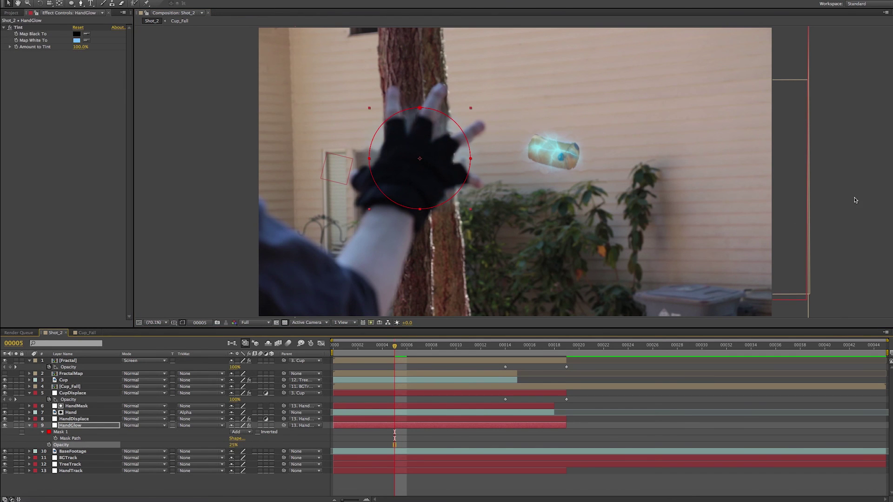
pyautogui.click(862, 207)
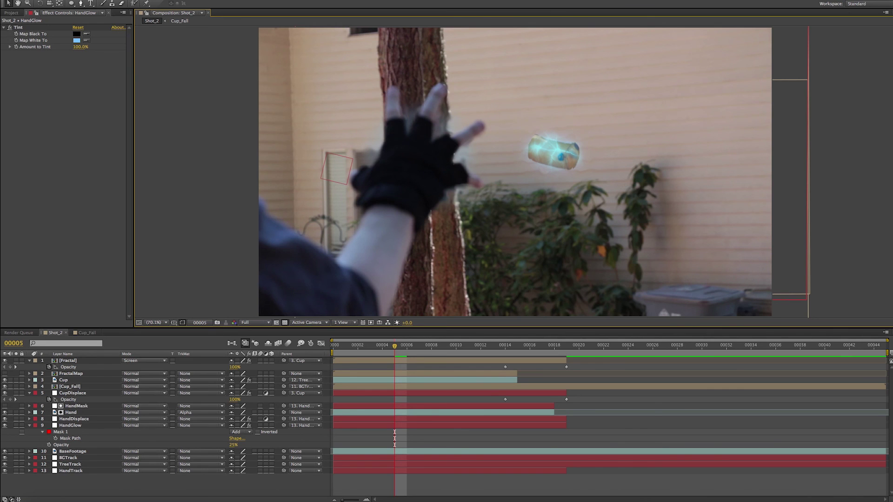
pyautogui.press('KP_0')
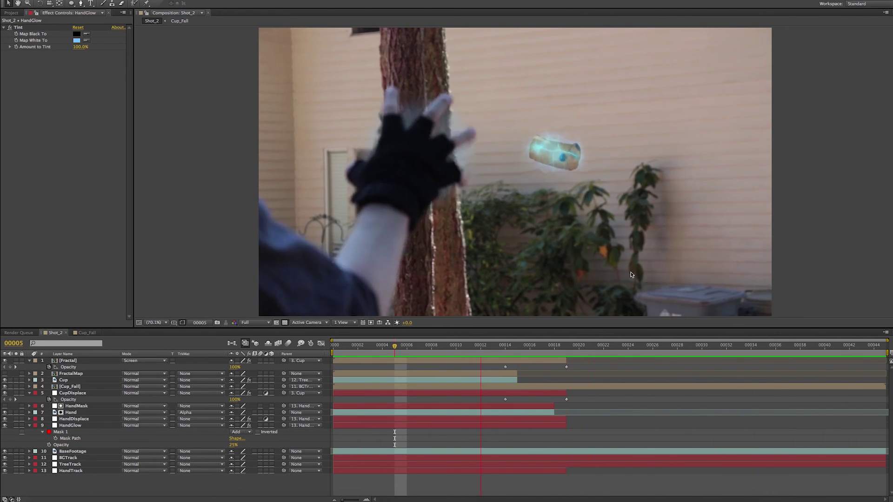
pyautogui.press('space')
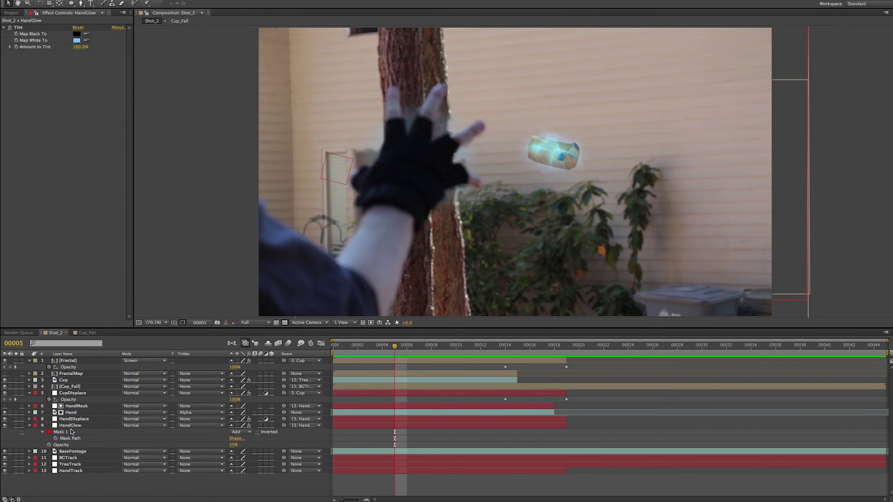
# Step: Keyframe HandGlow's Opacity at 25% on frame 13 and 0% on frame 17, and preview the fade-out
pyautogui.click(89, 425)
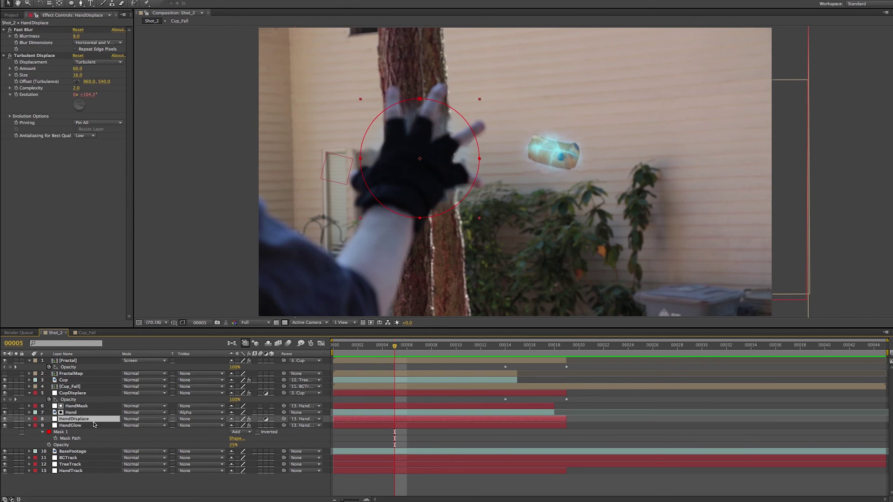
pyautogui.moveTo(409, 352); pyautogui.dragTo(494, 366)
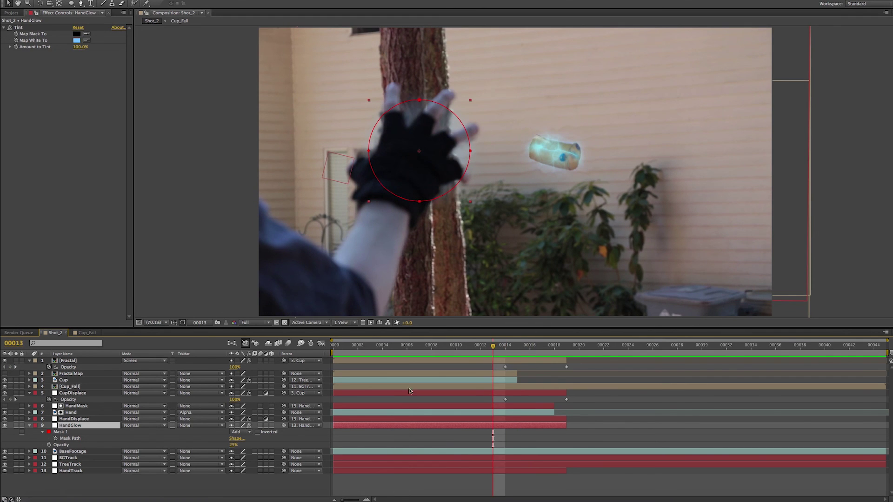
pyautogui.click(49, 445)
pyautogui.moveTo(530, 347)
pyautogui.mouseDown()
pyautogui.moveTo(556, 350)
pyautogui.moveTo(543, 354)
pyautogui.mouseUp()
pyautogui.click(233, 445)
pyautogui.write('25')
pyautogui.press('Return')
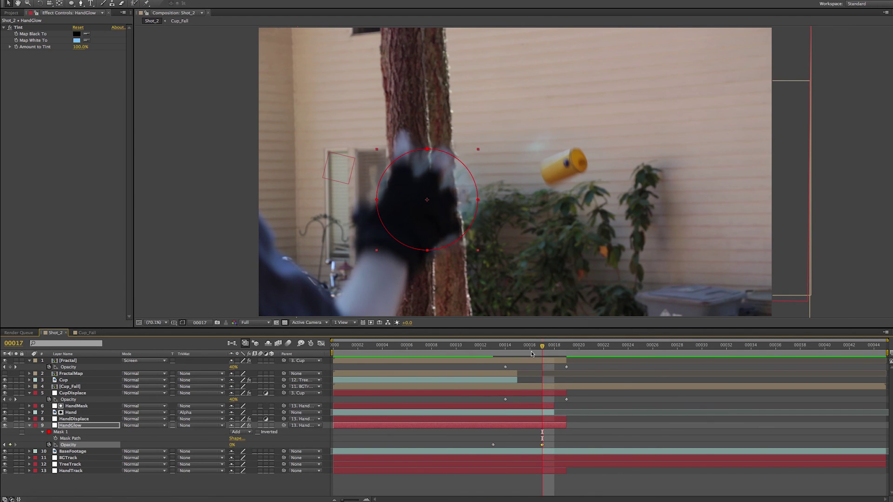
pyautogui.moveTo(538, 350); pyautogui.dragTo(469, 353)
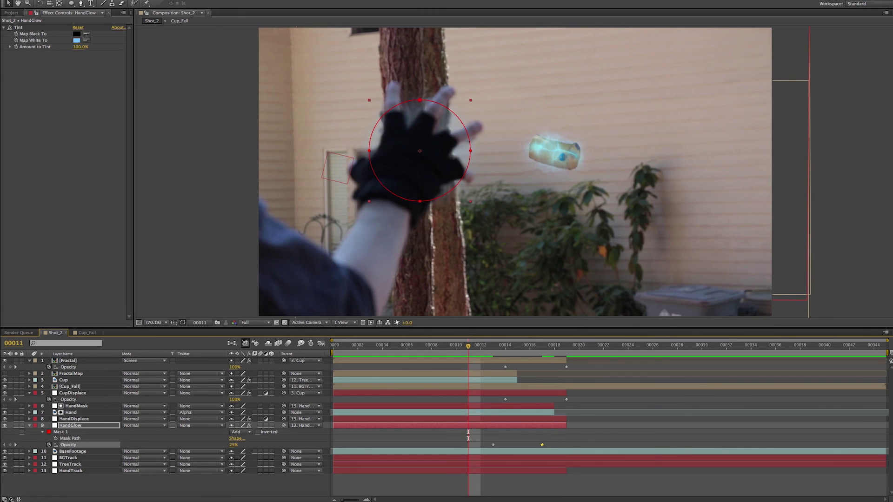
pyautogui.press('space')
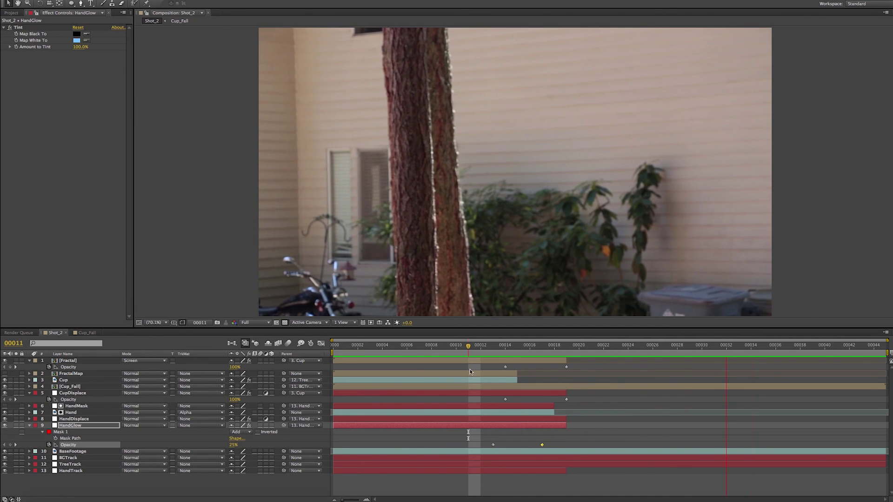
pyautogui.press('space')
# Step: Move HandGlow's first Opacity keyframe earlier to frame 8 and preview the longer fade
pyautogui.moveTo(491, 445); pyautogui.dragTo(432, 446)
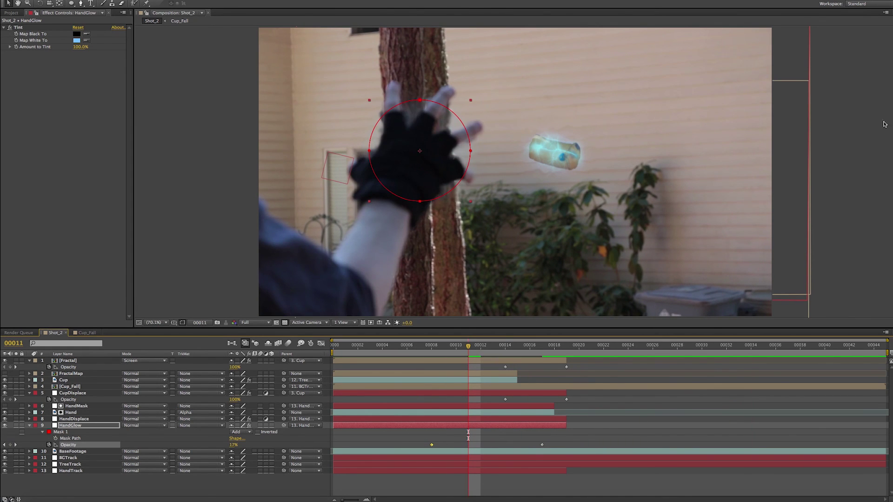
pyautogui.press('space')
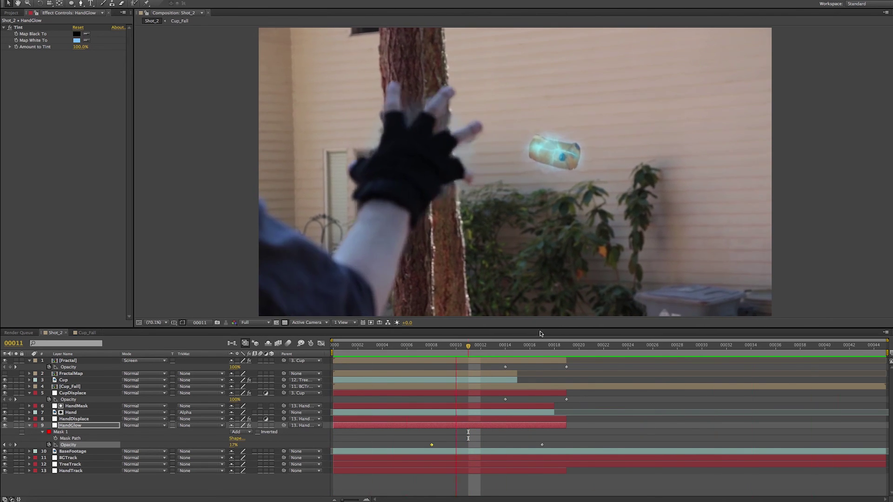
pyautogui.click(422, 424)
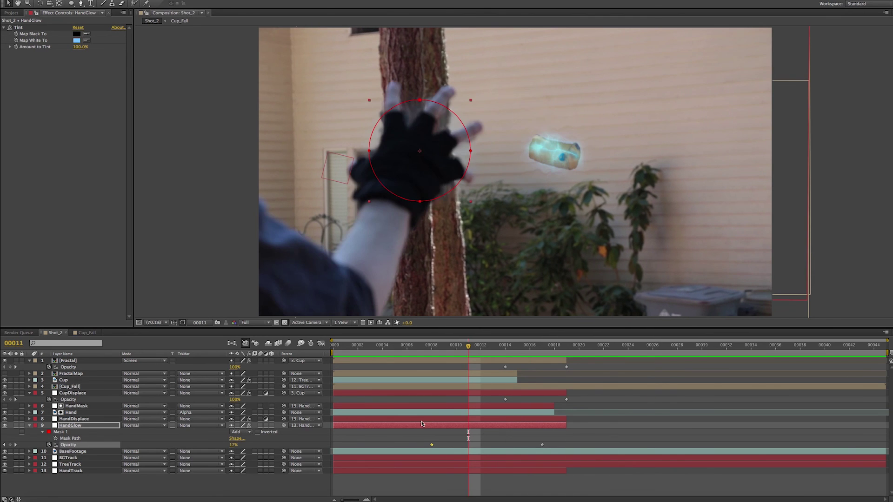
# Step: Keyframe HandDisplace's Turbulent Displace Amount at 60 on frame 8 and 0 on frame 17
pyautogui.click(69, 419)
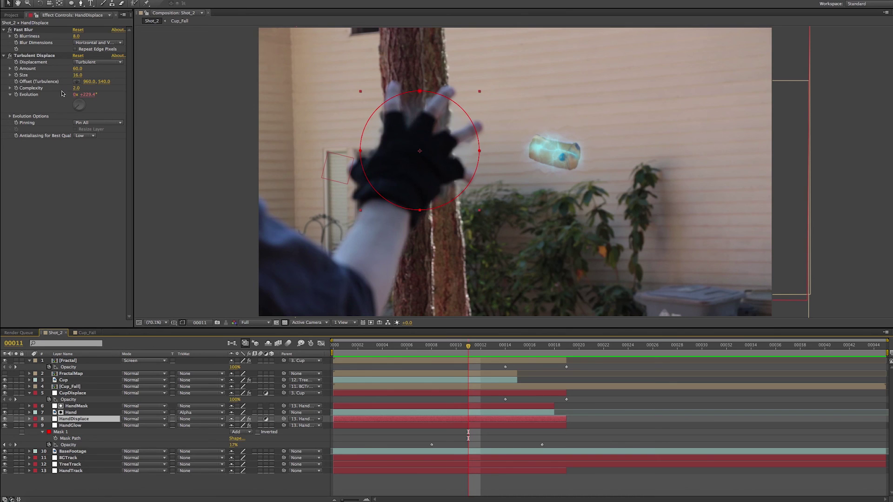
pyautogui.click(17, 69)
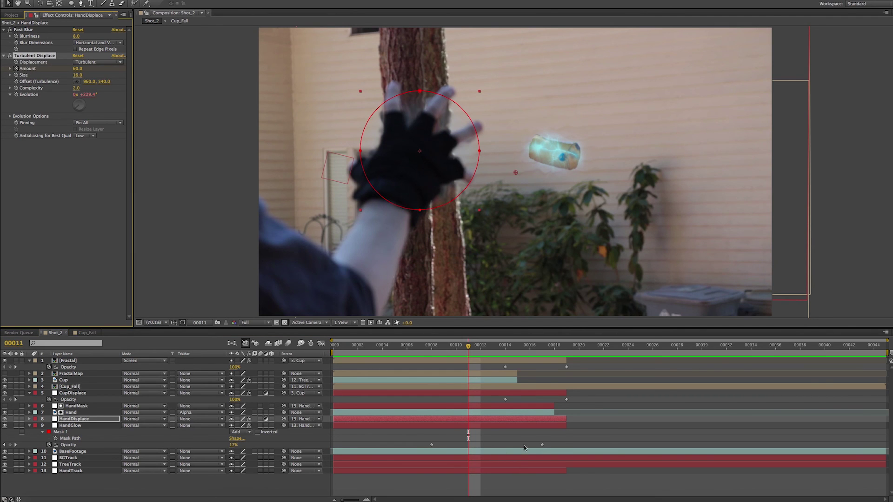
pyautogui.press('u')
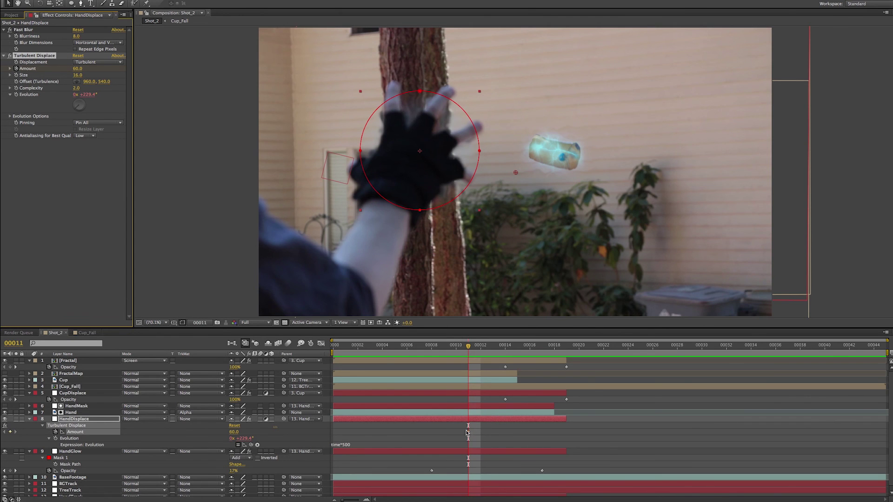
pyautogui.moveTo(466, 433); pyautogui.dragTo(432, 432)
pyautogui.click(432, 346)
pyautogui.moveTo(432, 347); pyautogui.dragTo(540, 362)
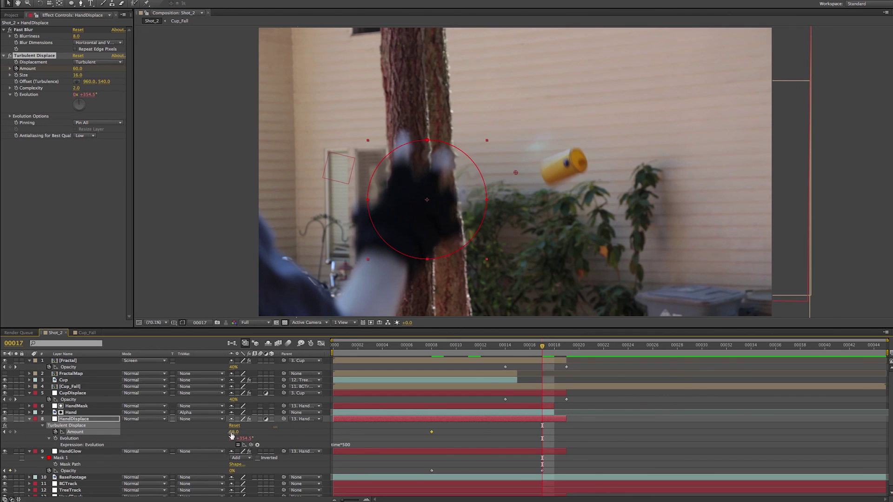
pyautogui.write('0')
pyautogui.press('Return')
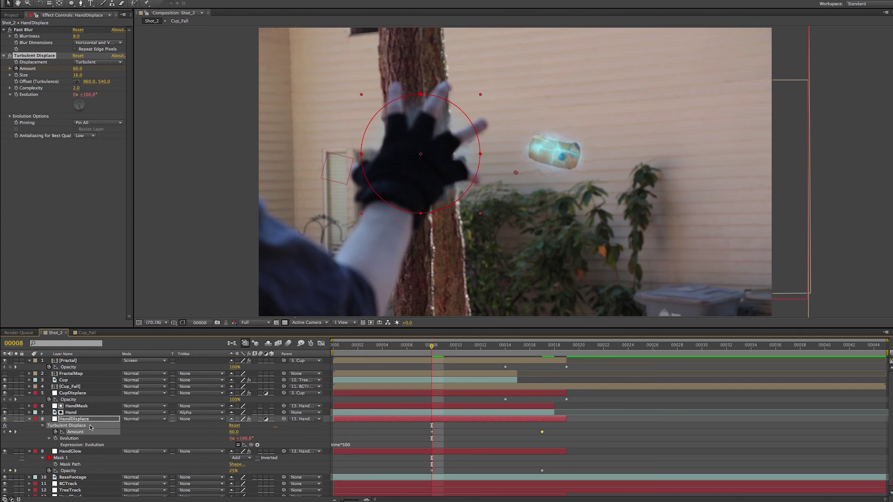
# Step: Keyframe HandDisplace's Opacity at 100% on frame 8 and 0% on frame 17
pyautogui.press('t')
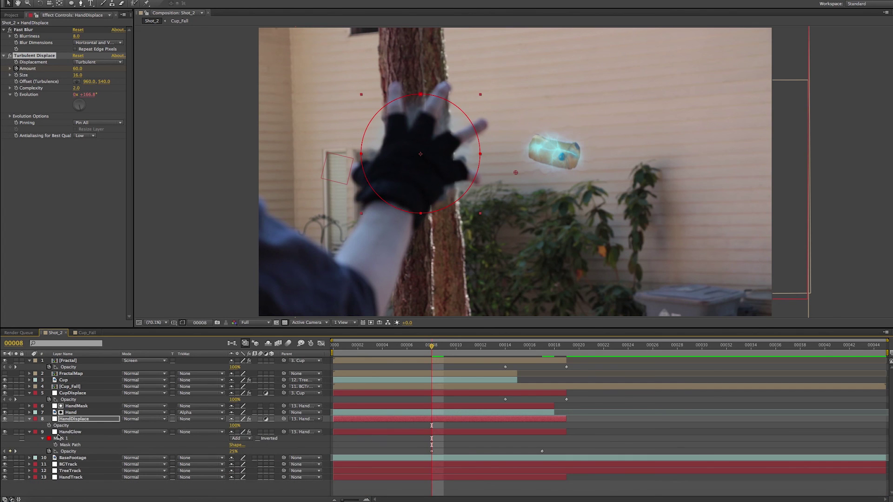
pyautogui.click(545, 346)
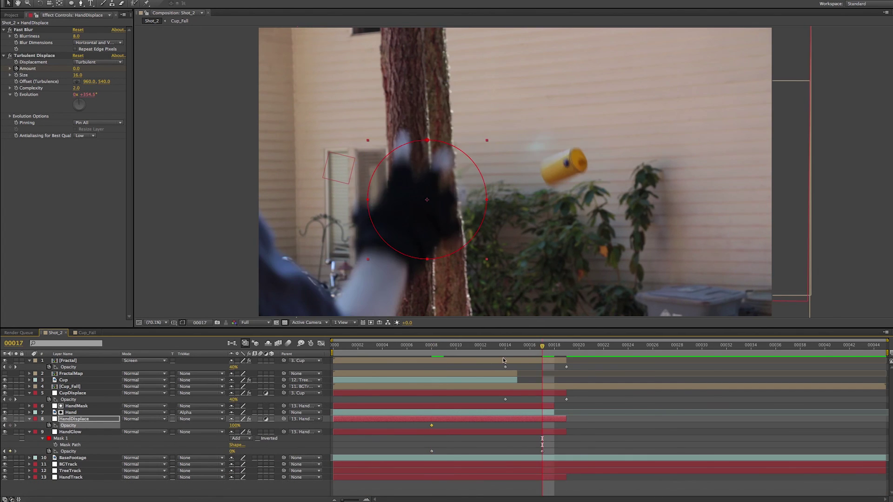
pyautogui.click(233, 424)
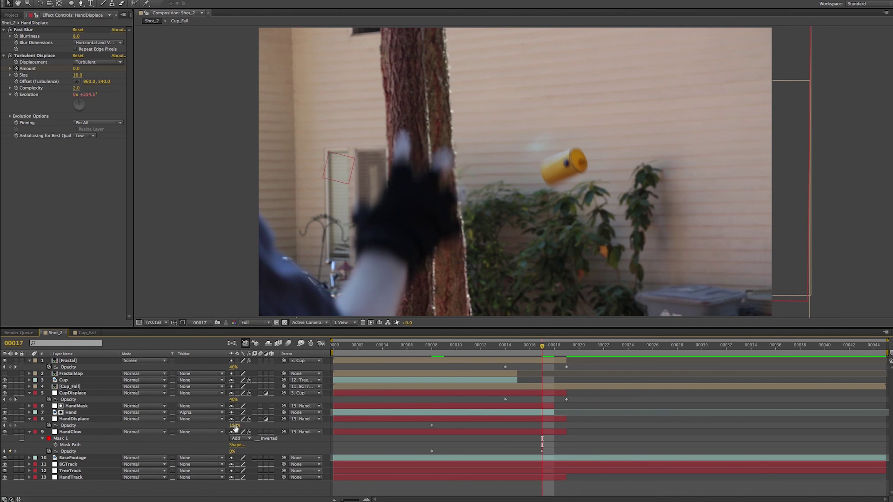
pyautogui.press('KP_0')
pyautogui.press('Return')
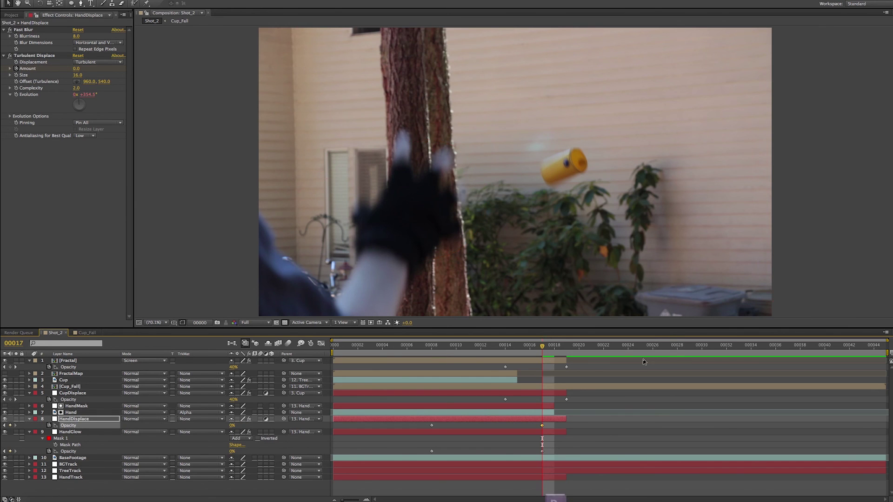